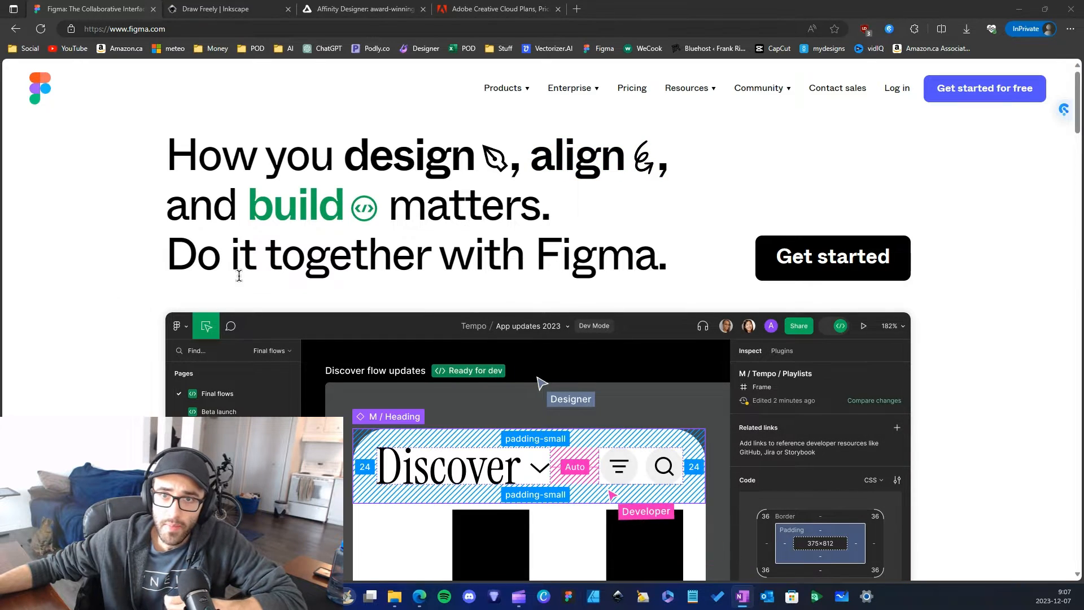
# Look over the Figma and Inkscape home pages and the Affinity Designer 2 page down to its purchase options.
pyautogui.scroll(-1, 240, 274)
pyautogui.scroll(1, 240, 273)
pyautogui.click(224, 8)
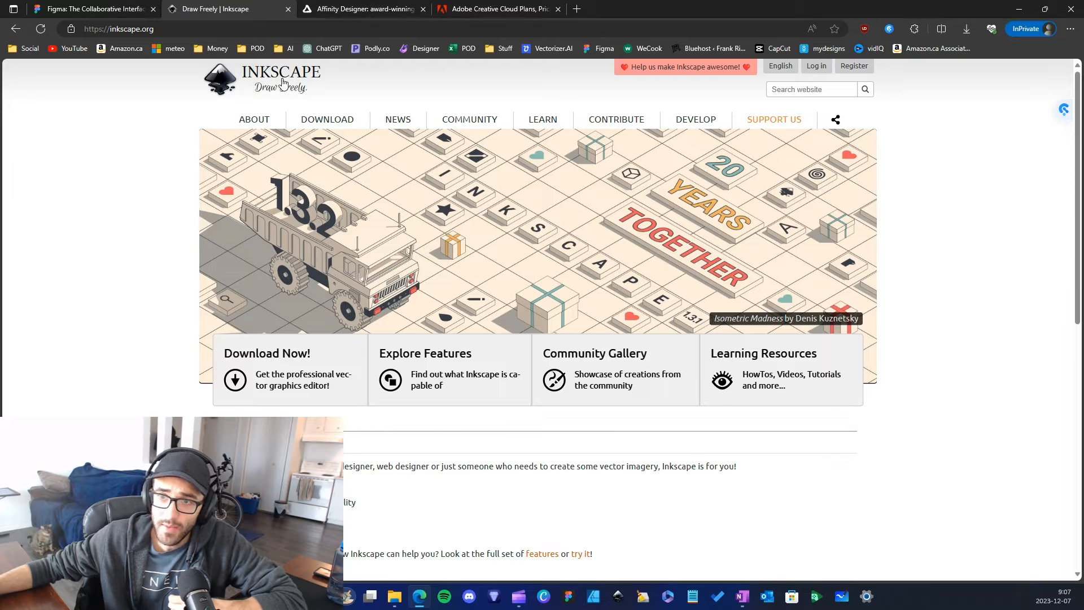
pyautogui.click(363, 7)
pyautogui.scroll(14, 401, 254)
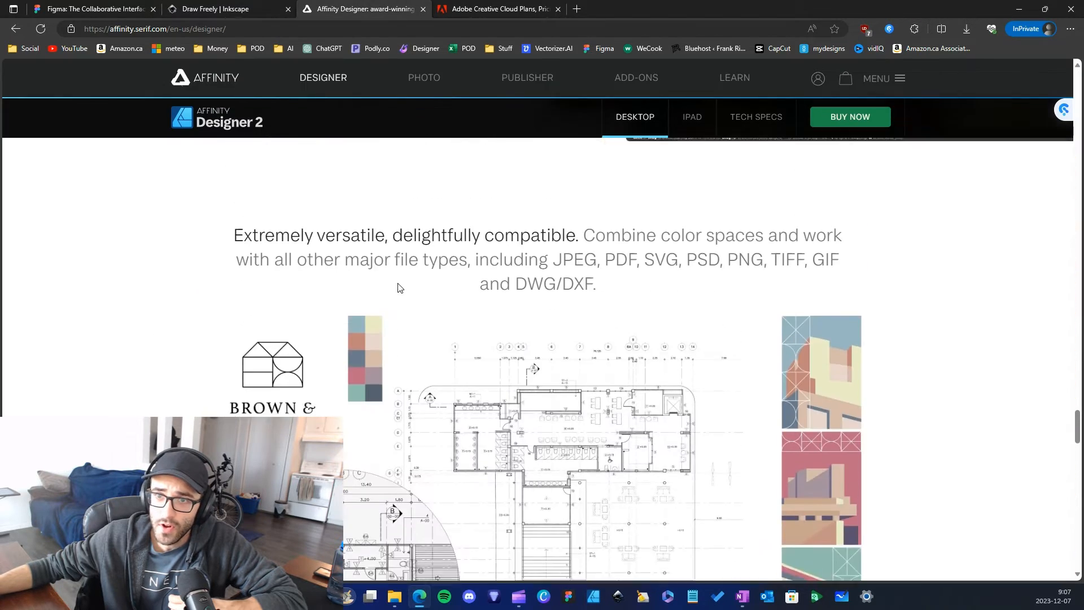
pyautogui.scroll(-12, 399, 399)
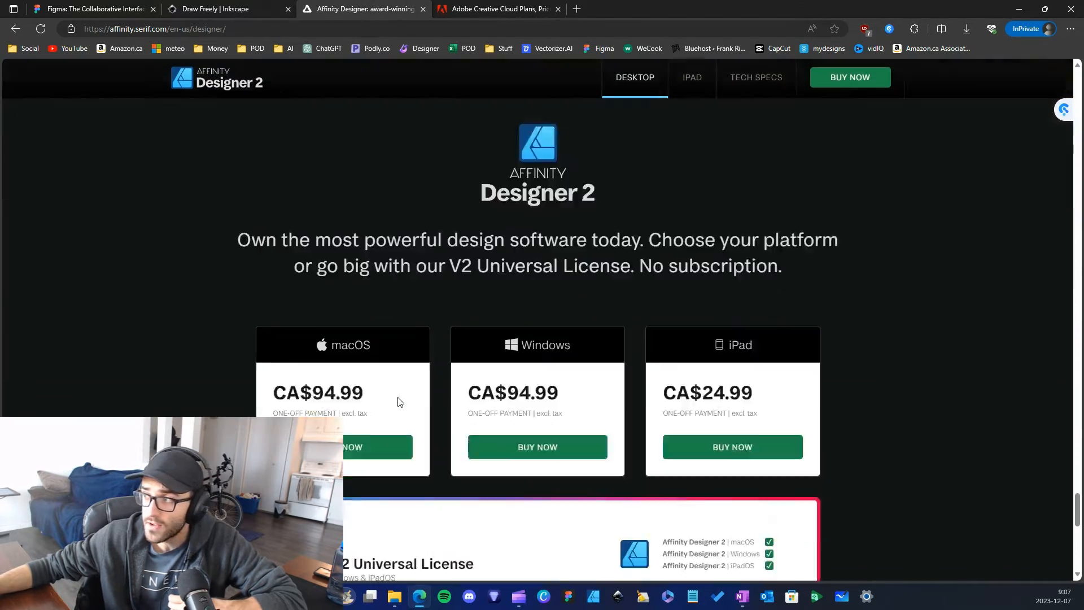
pyautogui.scroll(-6, 399, 392)
pyautogui.scroll(10, 399, 392)
# Check the Adobe Creative Cloud plans page for the monthly price of the Illustrator plan.
pyautogui.click(489, 9)
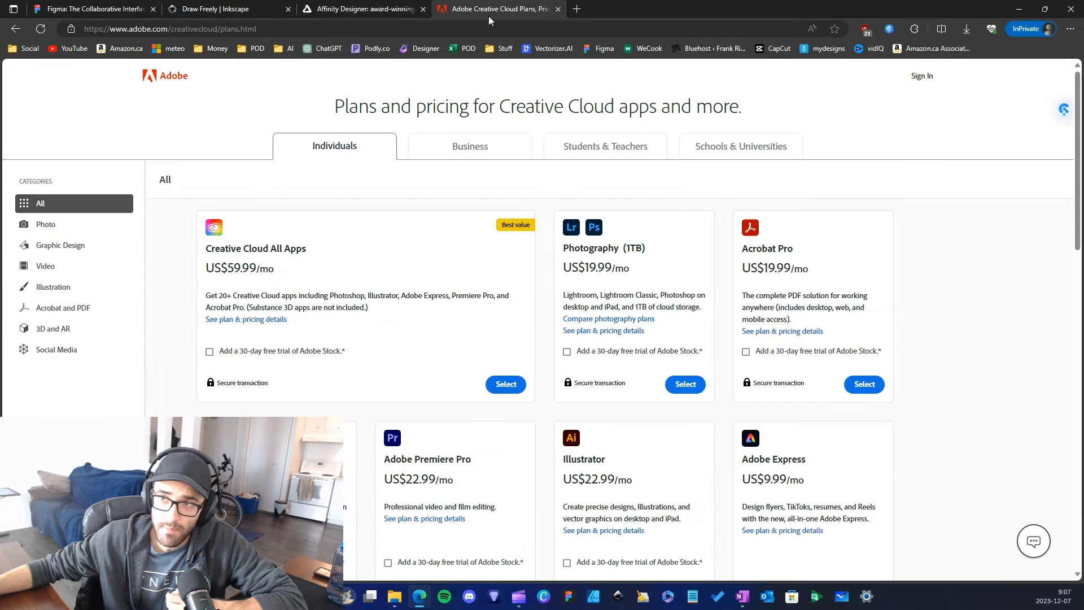
pyautogui.moveTo(336, 105); pyautogui.dragTo(742, 94)
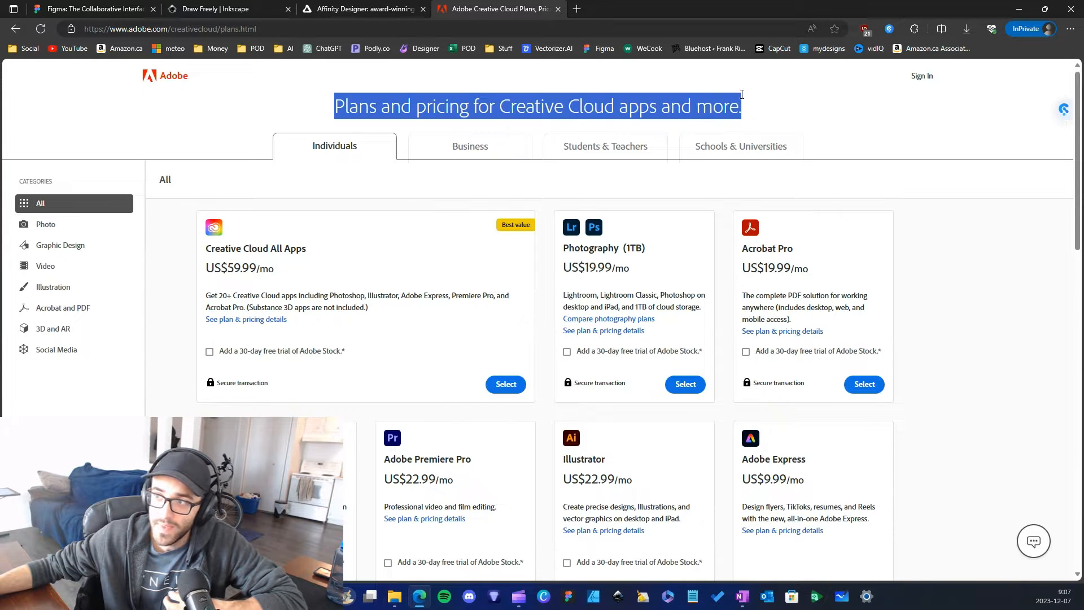
pyautogui.scroll(-3, 615, 271)
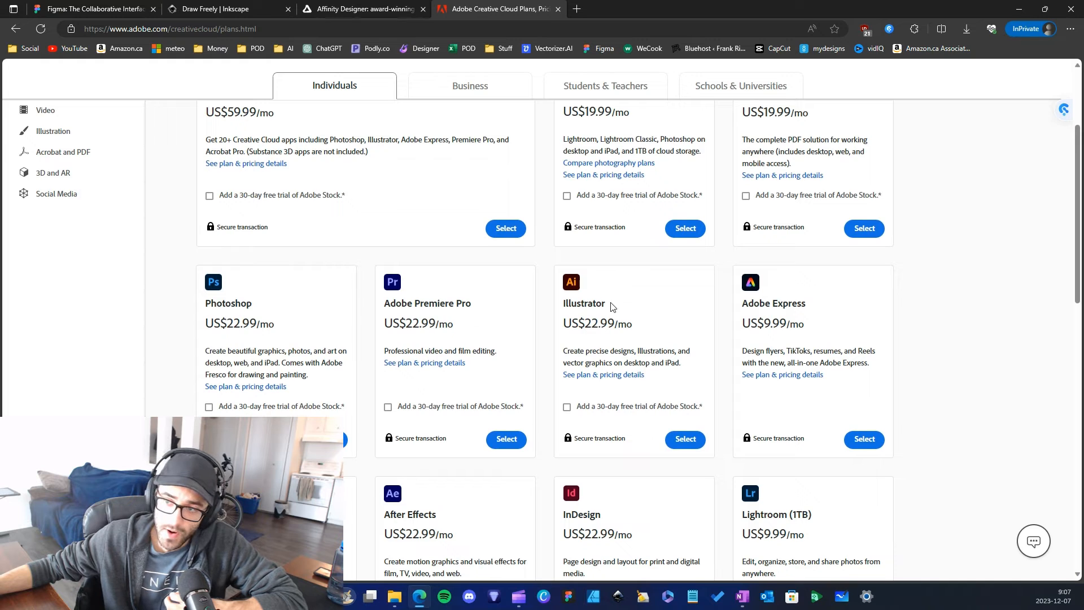
pyautogui.click(636, 334)
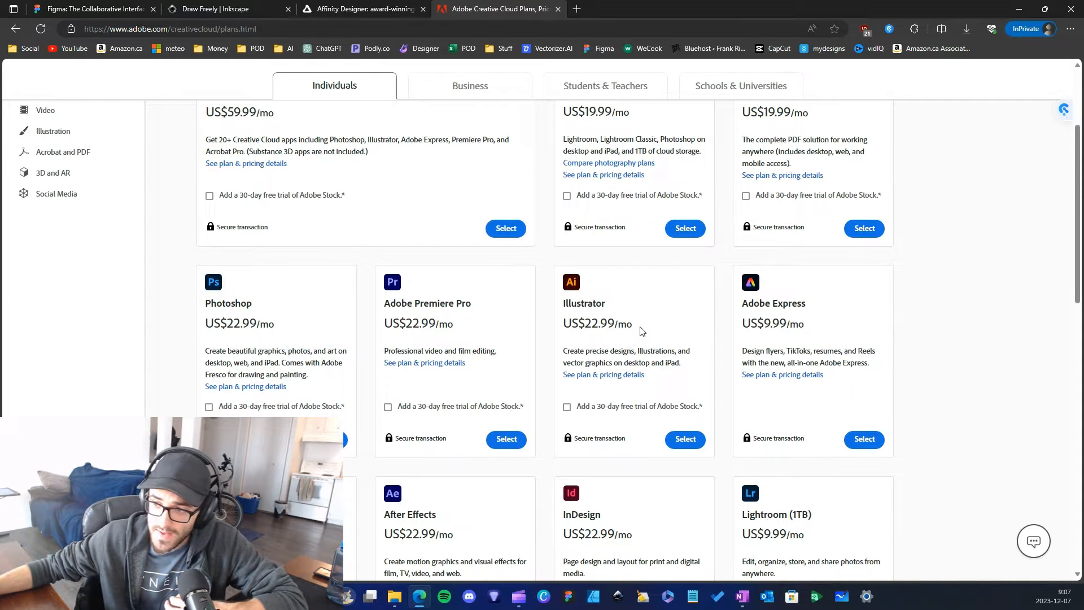
pyautogui.click(579, 327)
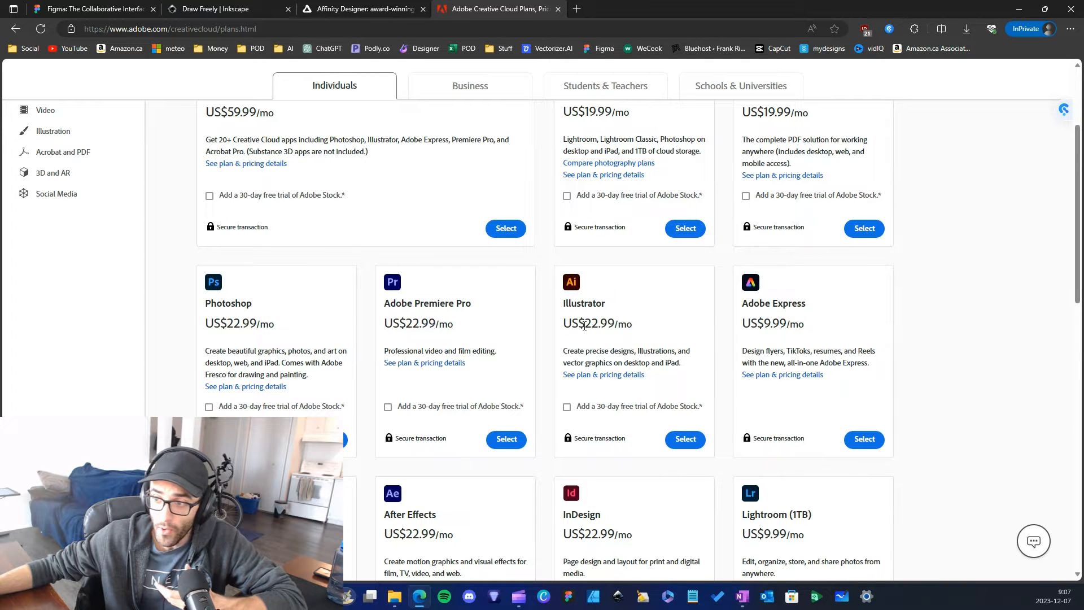
pyautogui.doubleClick(595, 322)
pyautogui.scroll(3, 599, 322)
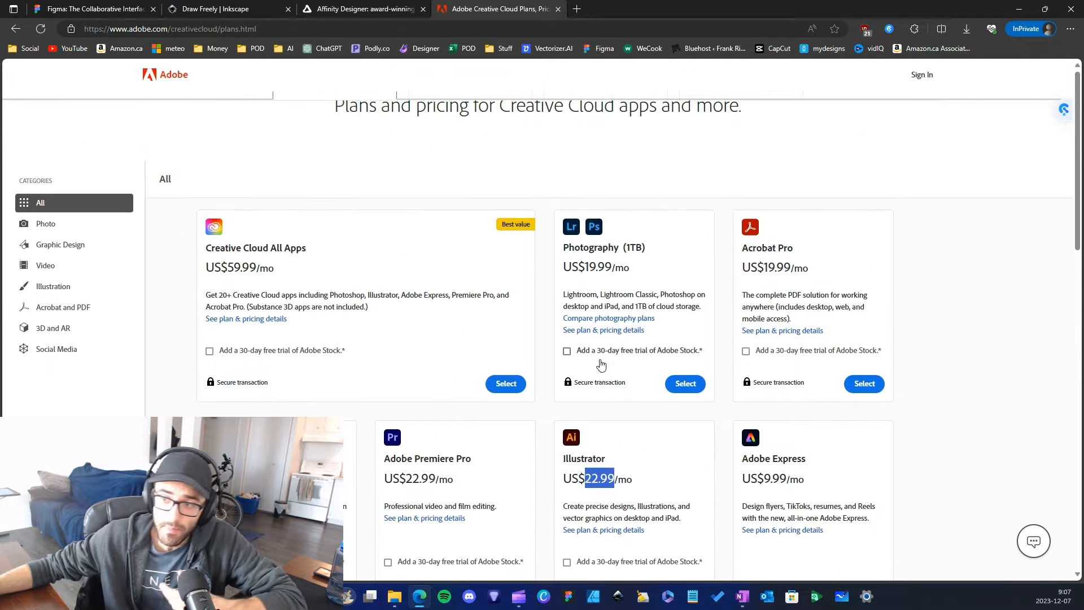
pyautogui.click(599, 482)
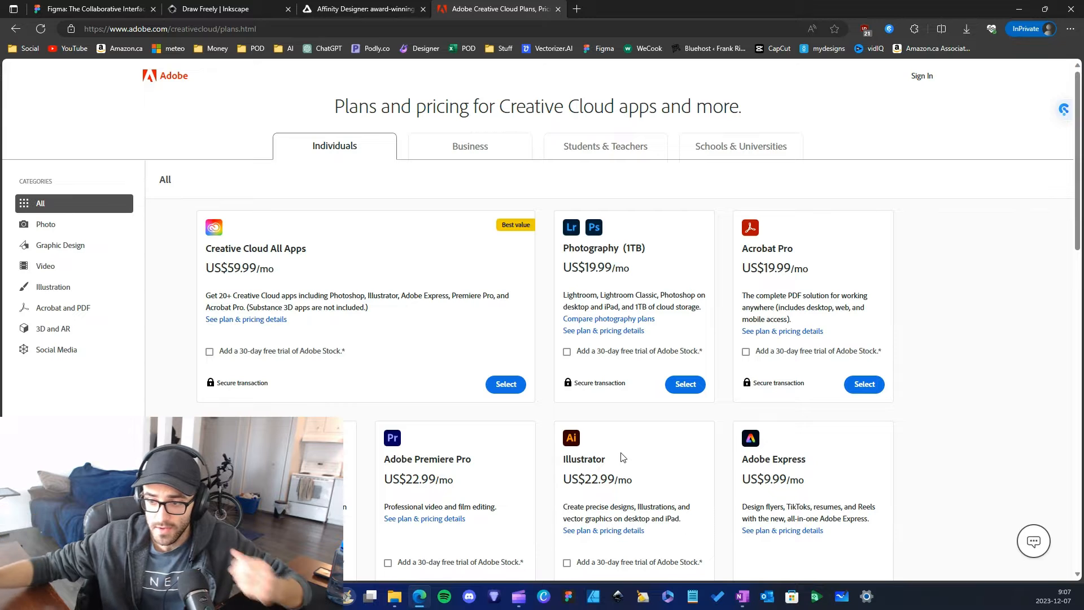
# Open the pricing page of the Figma website and compare the Starter, Professional, Organization and Enterprise plans.
pyautogui.click(350, 5)
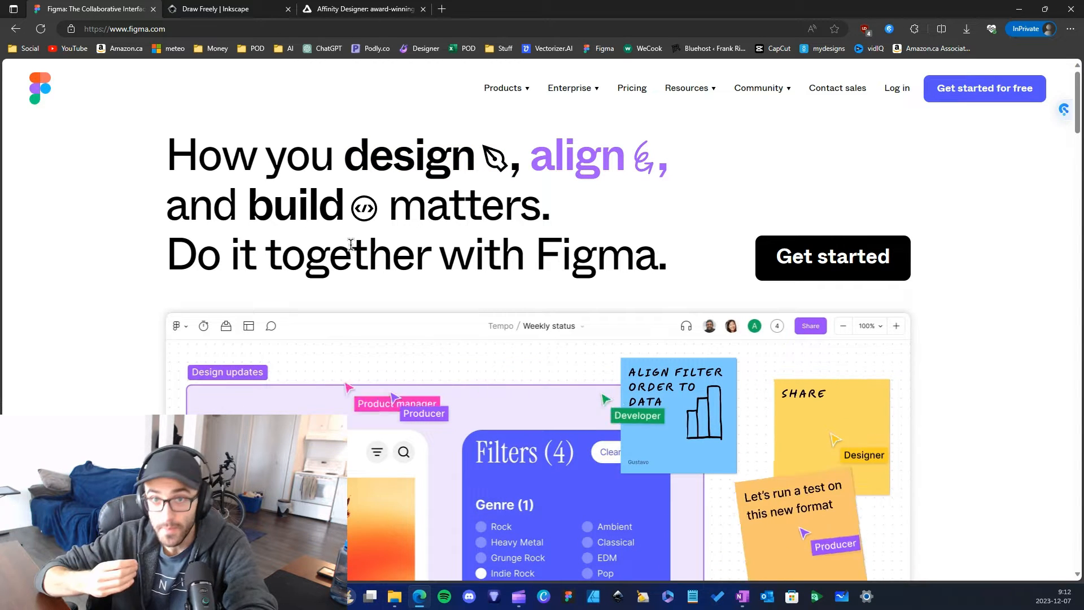
pyautogui.scroll(-2, 351, 244)
pyautogui.scroll(2, 383, 209)
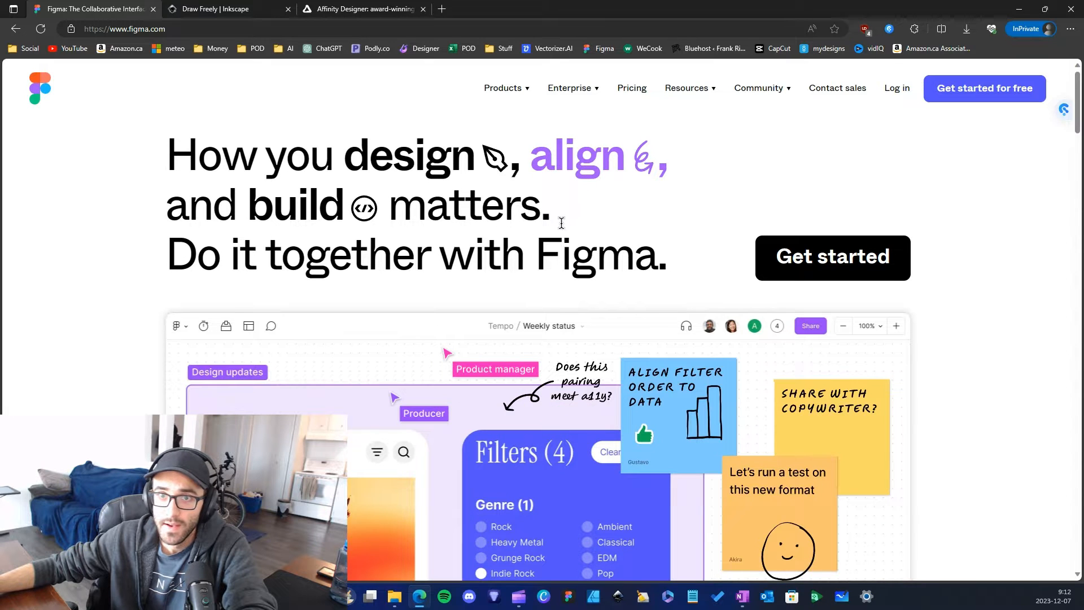
pyautogui.scroll(-3, 299, 234)
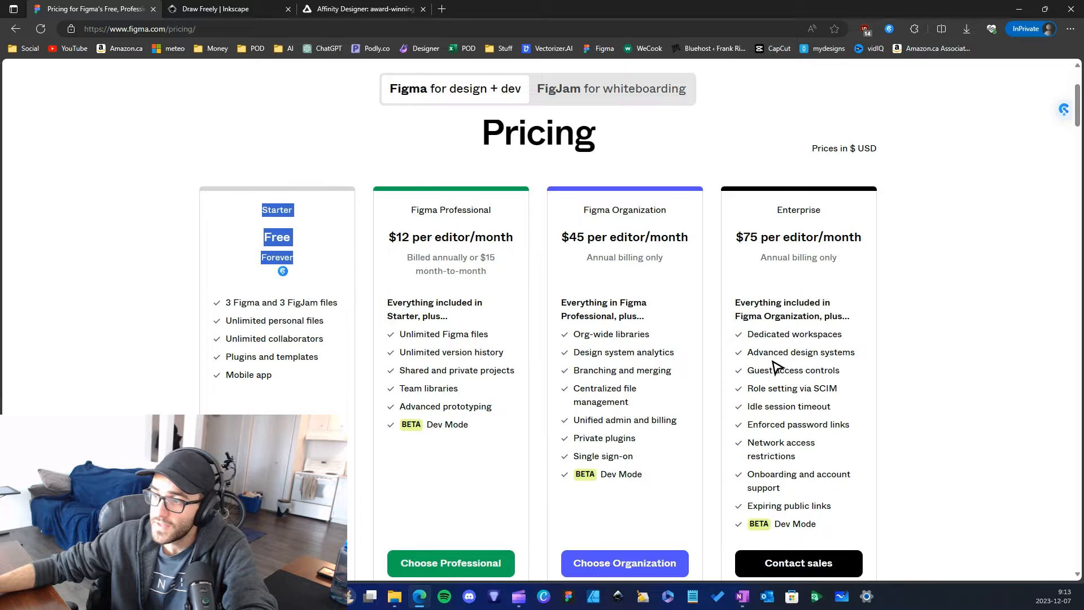
pyautogui.scroll(-4, 813, 407)
pyautogui.scroll(5, 515, 355)
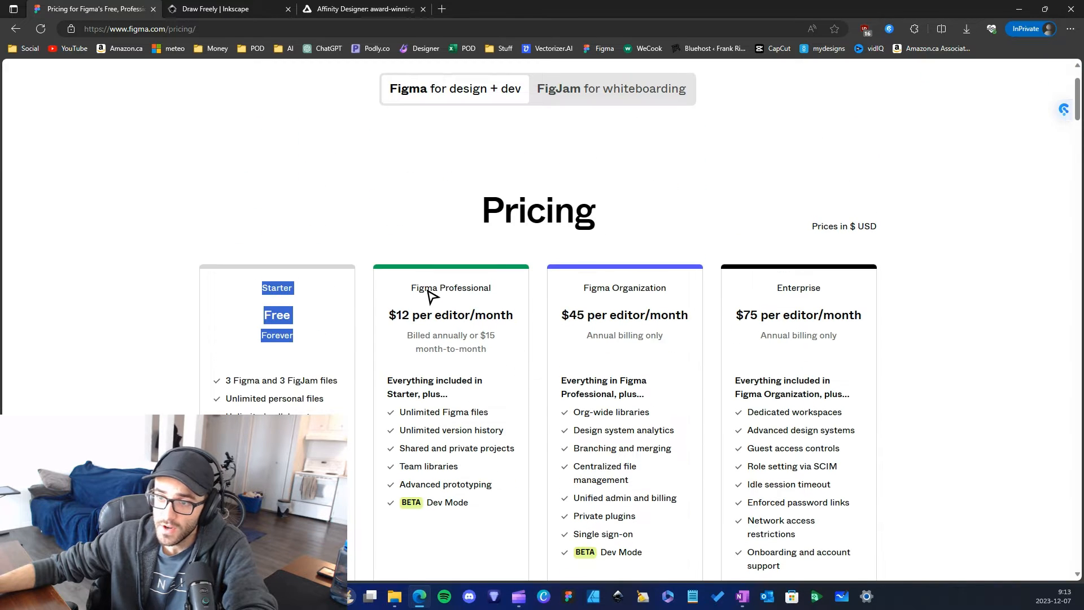
pyautogui.moveTo(411, 289); pyautogui.dragTo(508, 289)
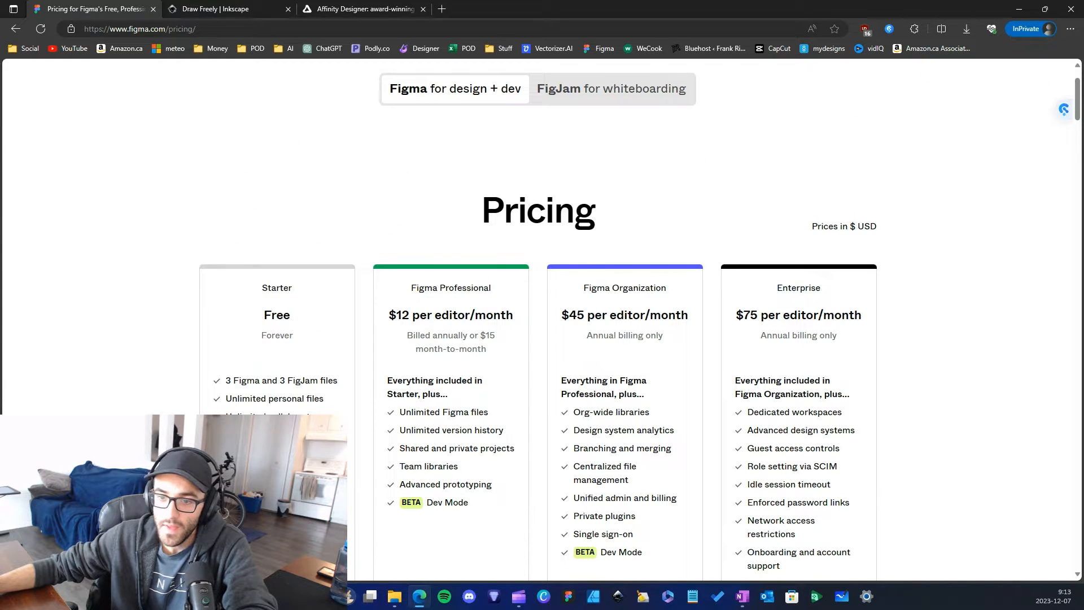
# Examine the features and file limits included in Figma's free Starter plan.
pyautogui.moveTo(317, 469); pyautogui.dragTo(259, 277)
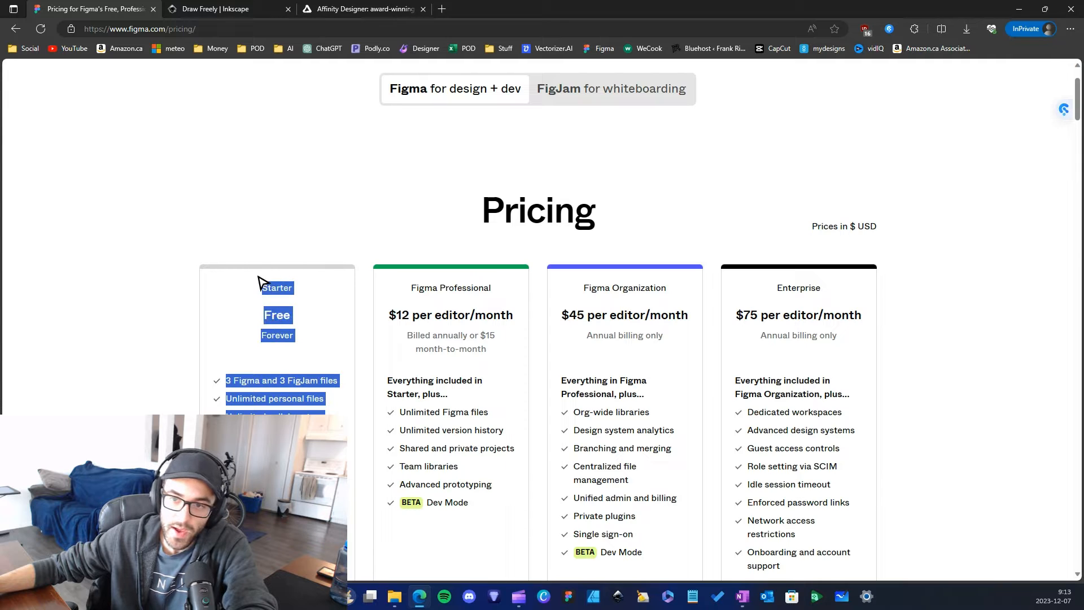
pyautogui.click(282, 317)
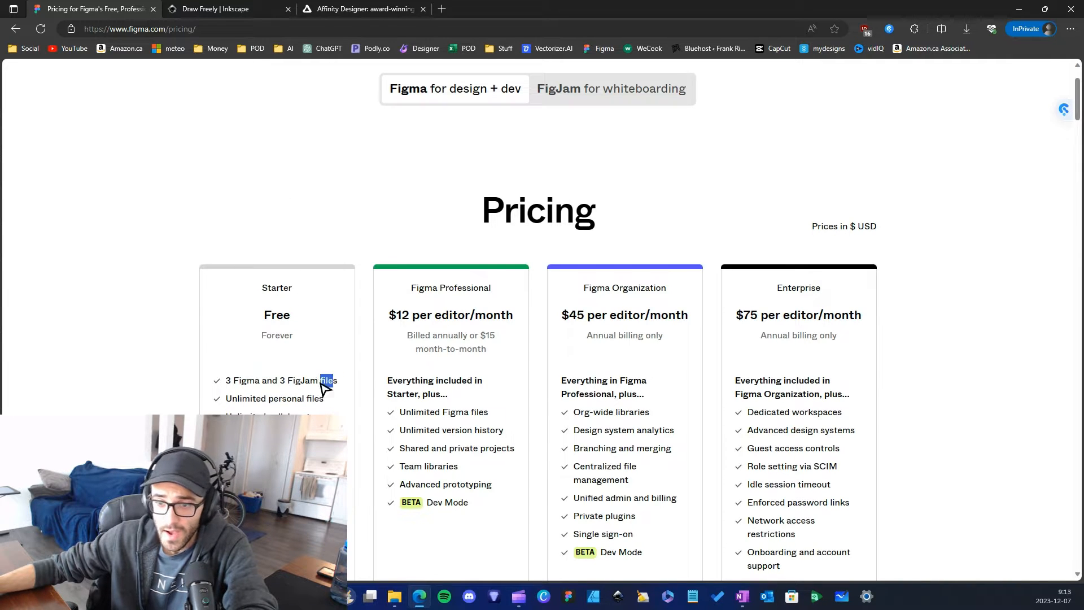
pyautogui.click(229, 383)
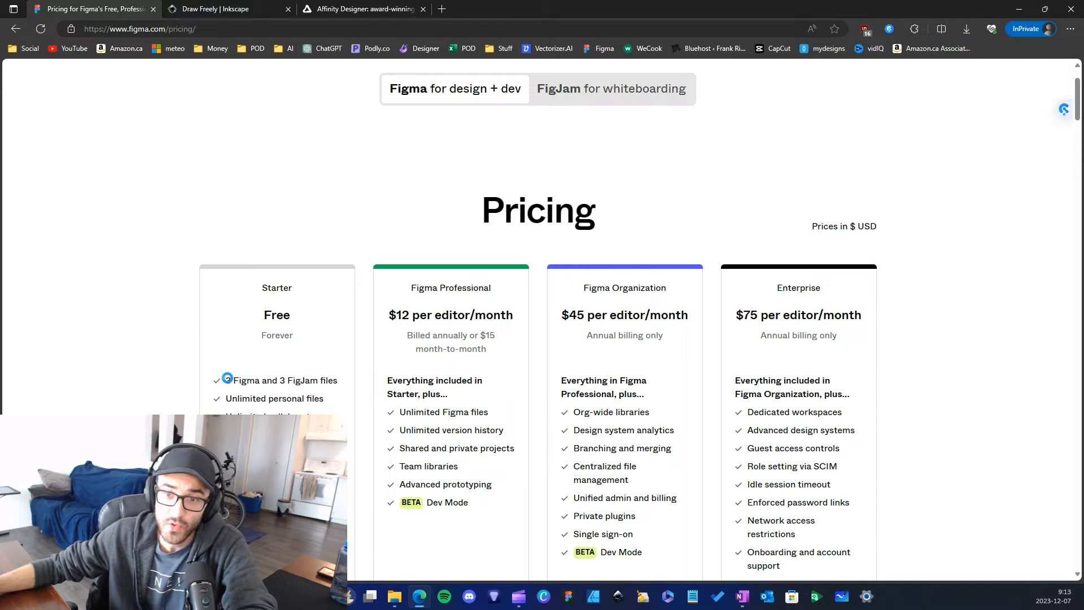
pyautogui.moveTo(226, 398); pyautogui.dragTo(261, 397)
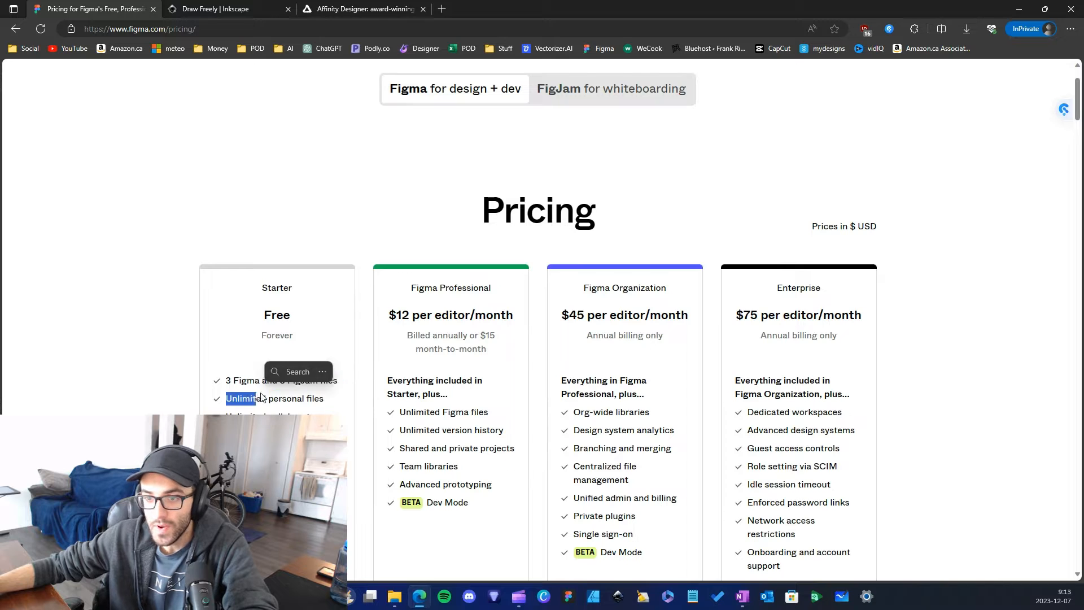
pyautogui.click(262, 397)
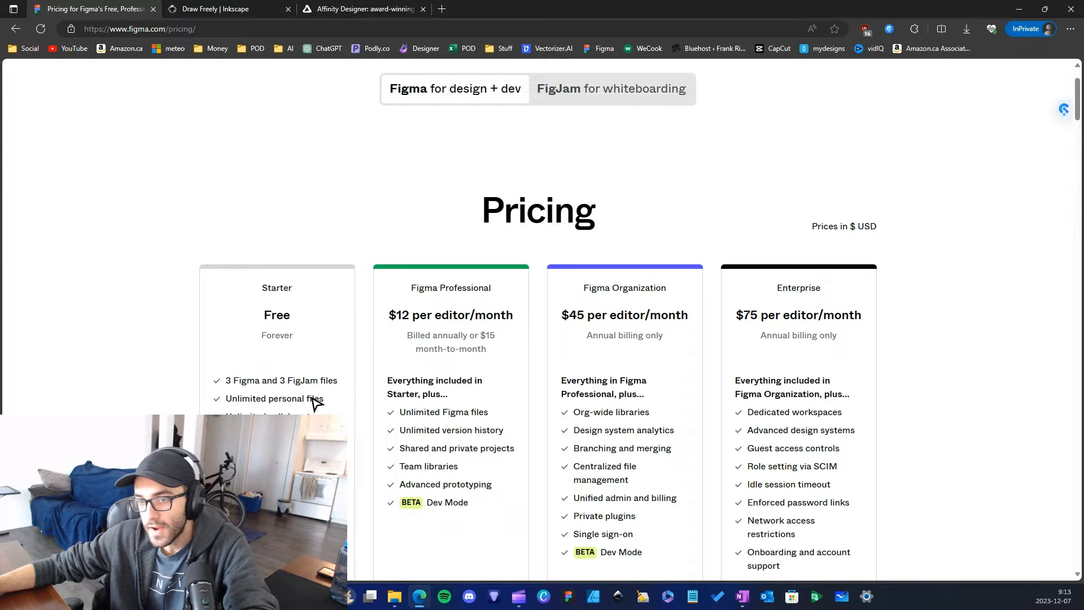
pyautogui.click(297, 399)
pyautogui.scroll(-2, 298, 399)
pyautogui.scroll(3, 297, 399)
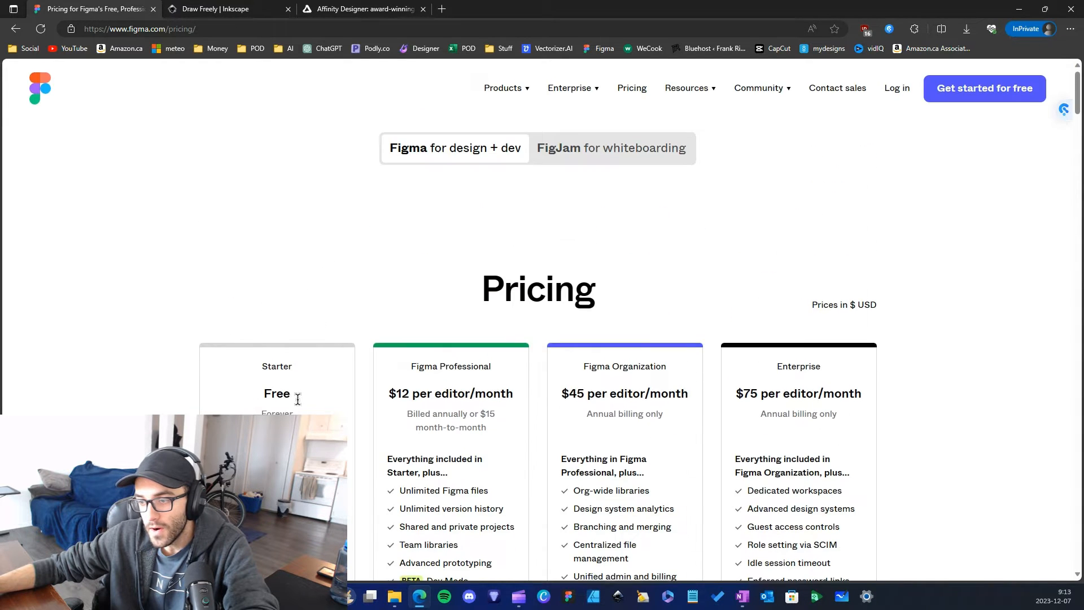
pyautogui.scroll(-2, 320, 388)
pyautogui.scroll(3, 334, 316)
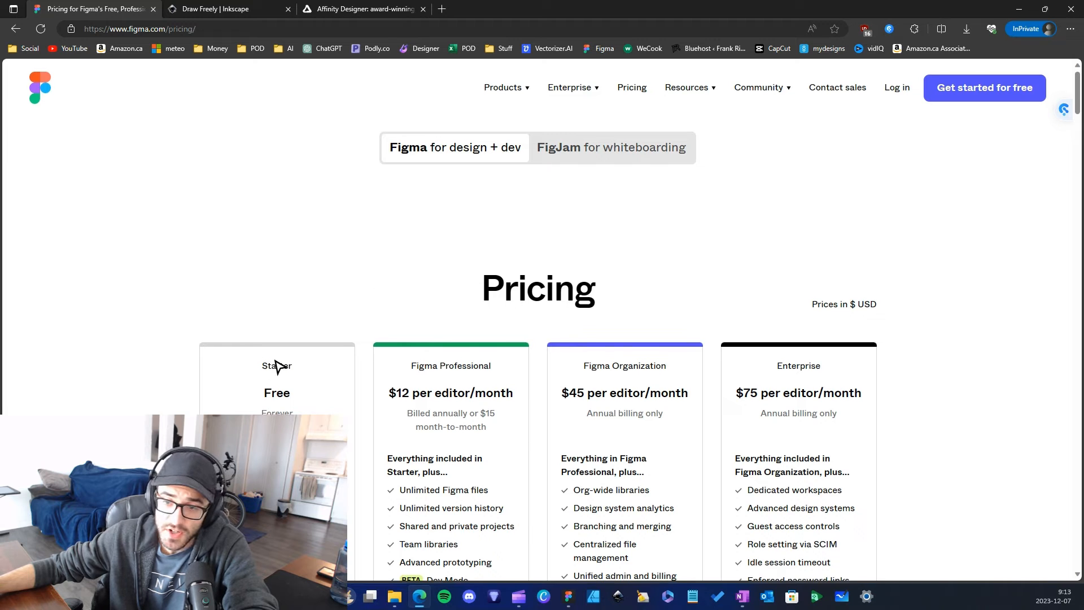
pyautogui.scroll(-3, 283, 356)
pyautogui.scroll(2, 334, 393)
# Switch to the Figma desktop app and open the T-SHIRT file from the recently viewed files.
pyautogui.click(567, 604)
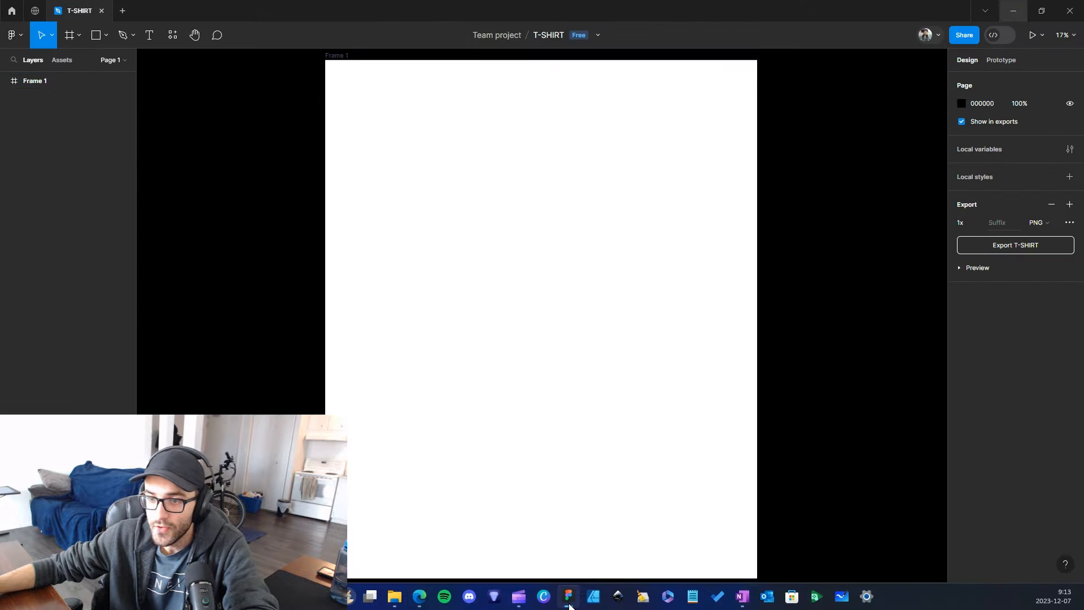
pyautogui.click(12, 12)
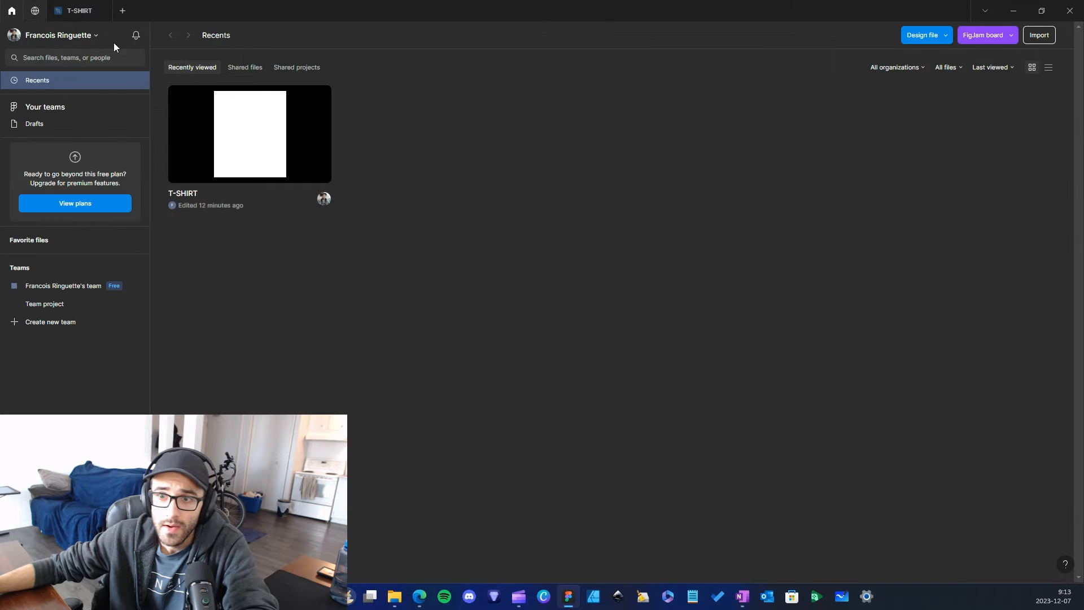
pyautogui.doubleClick(236, 148)
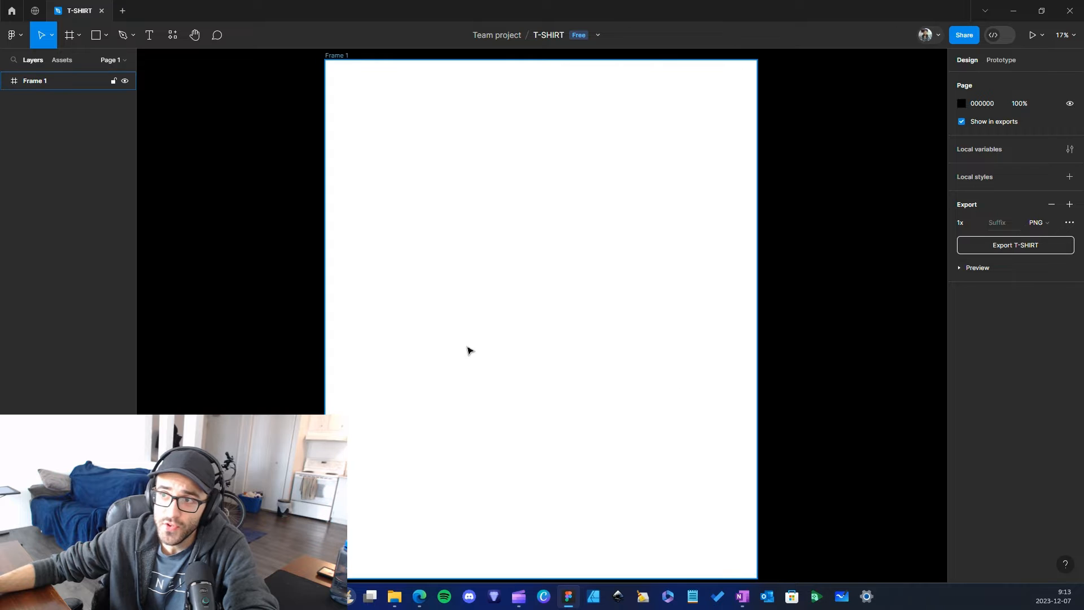
# Place the ice cream artwork from File Explorer in Frame 1, enlarge it to 4024 × 4024 and position it within the frame's upper part.
pyautogui.scroll(-2, 458, 230)
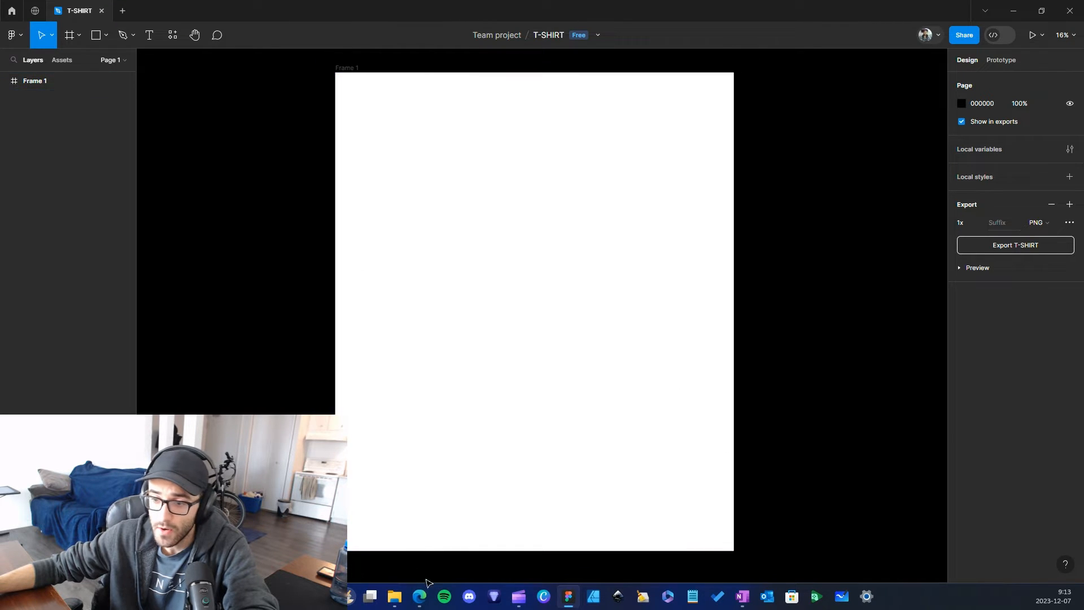
pyautogui.click(399, 602)
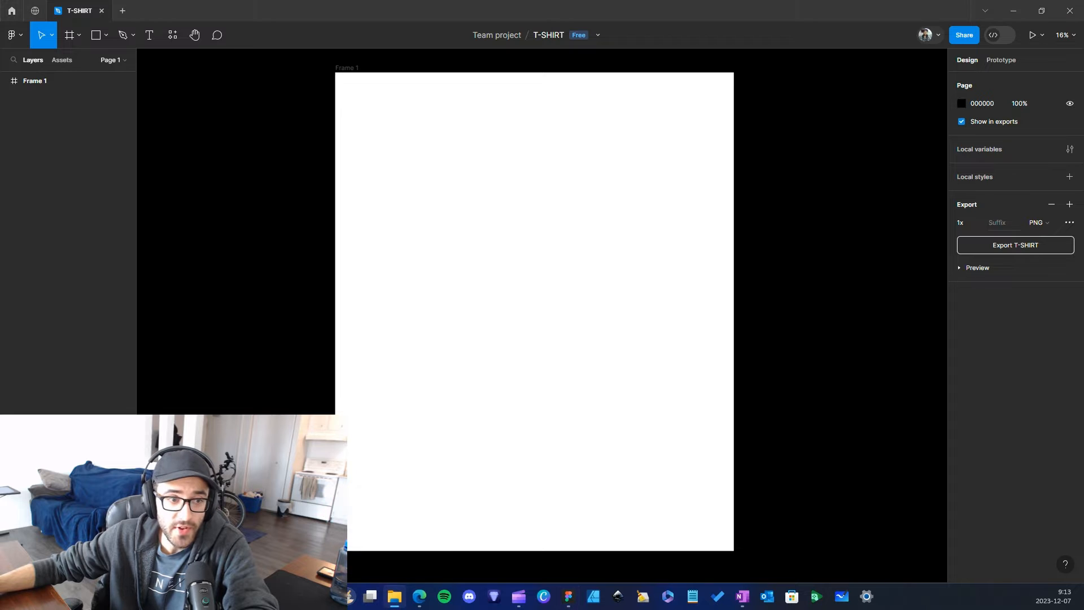
pyautogui.moveTo(493, 291); pyautogui.dragTo(482, 278)
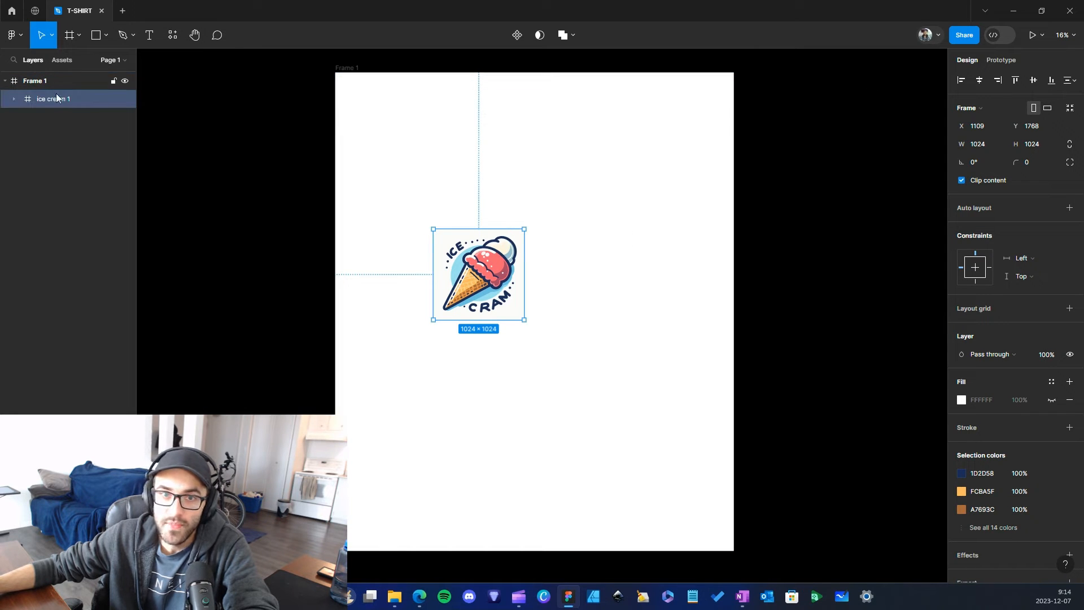
pyautogui.moveTo(523, 231); pyautogui.dragTo(791, 125)
pyautogui.moveTo(612, 213); pyautogui.dragTo(535, 346)
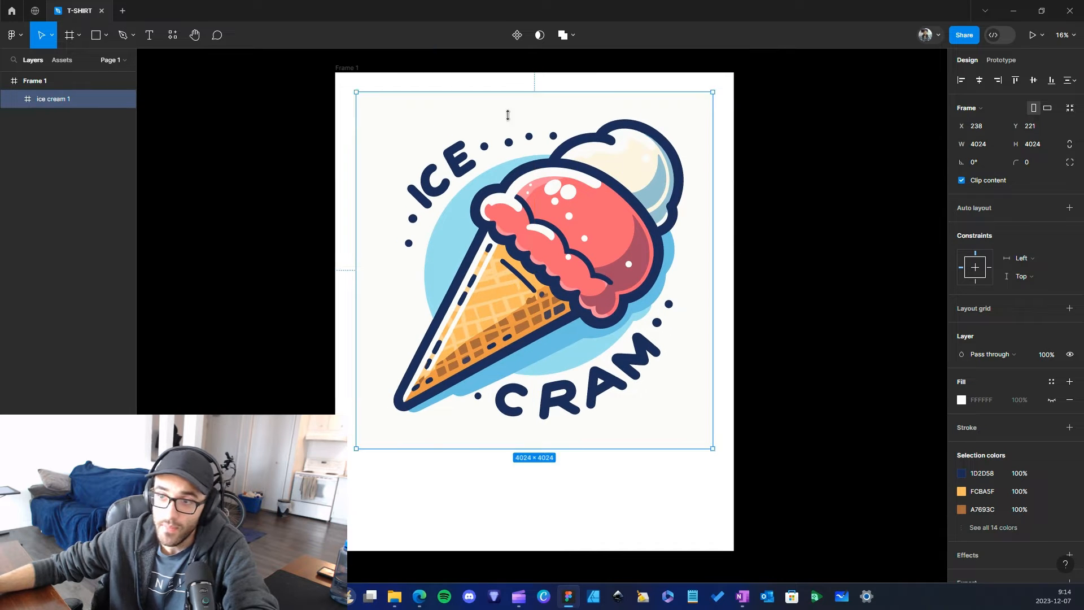
# Delete the ice cream 1 layer from Frame 1.
pyautogui.click(52, 118)
pyautogui.click(66, 98)
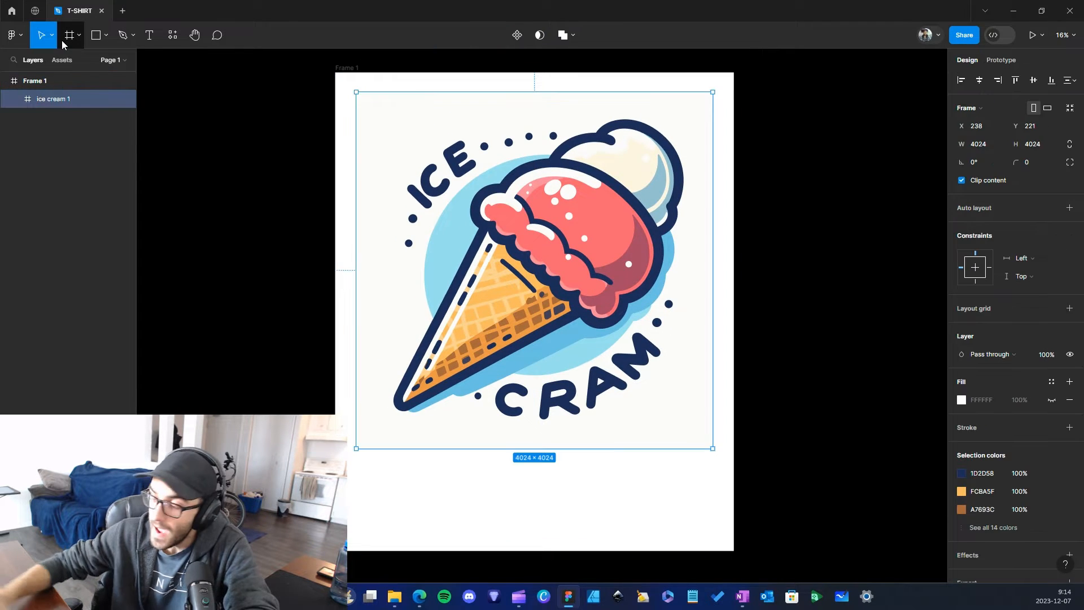
pyautogui.press('Delete')
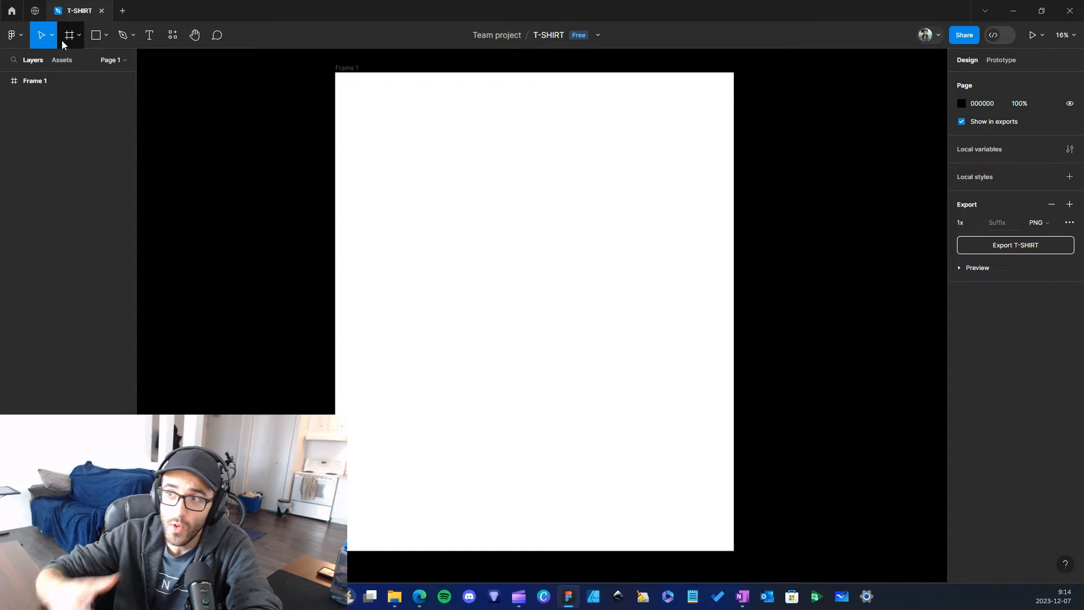
# Return to the browser to review the Figma Professional plan's features, and switch to the Inkscape website.
pyautogui.click(1014, 11)
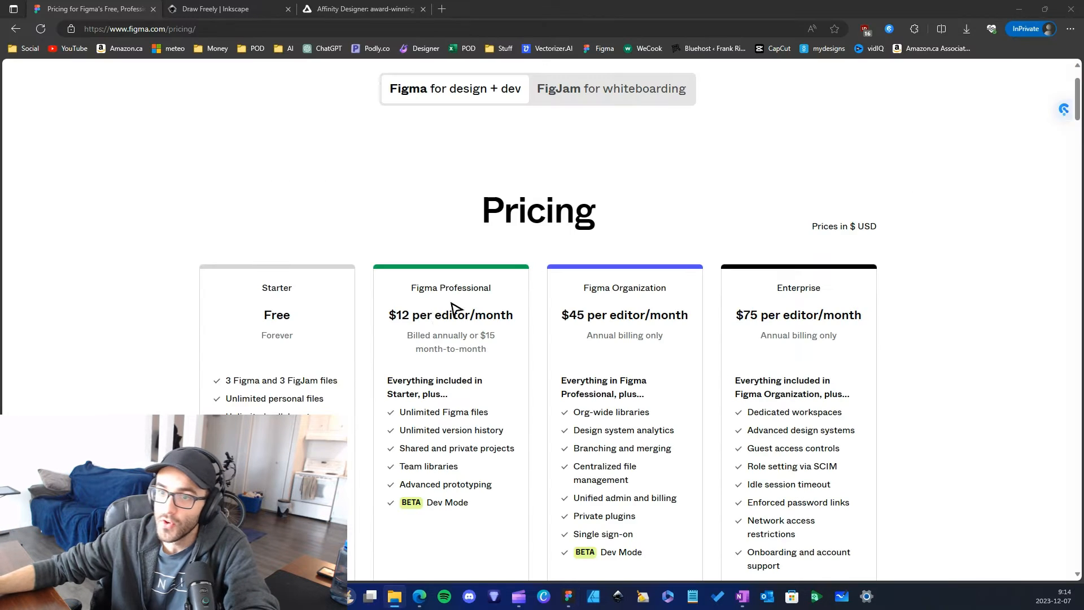
pyautogui.scroll(-1, 314, 367)
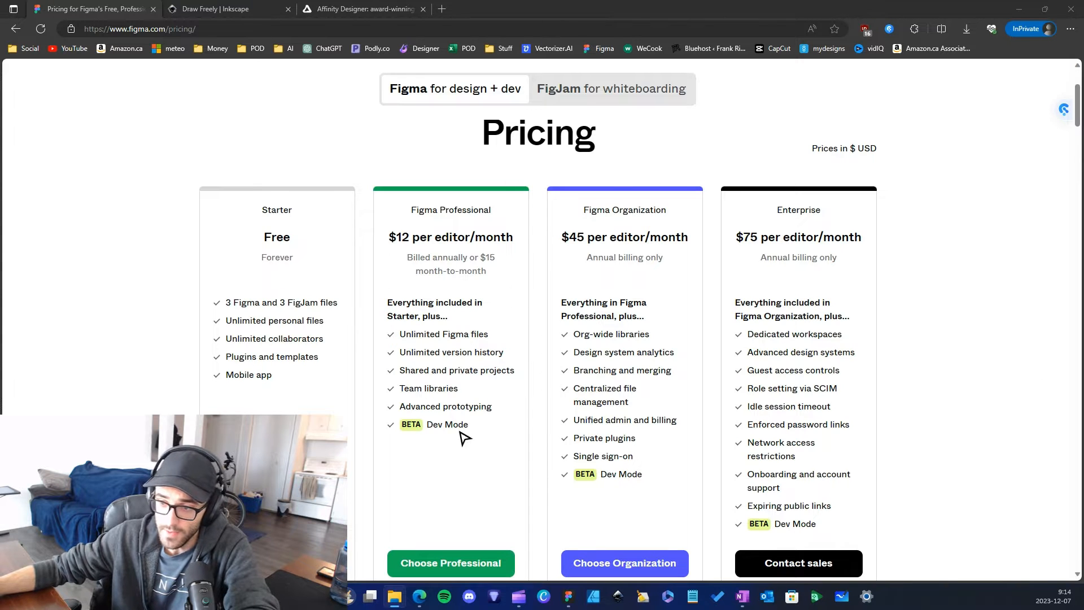
pyautogui.scroll(1, 376, 366)
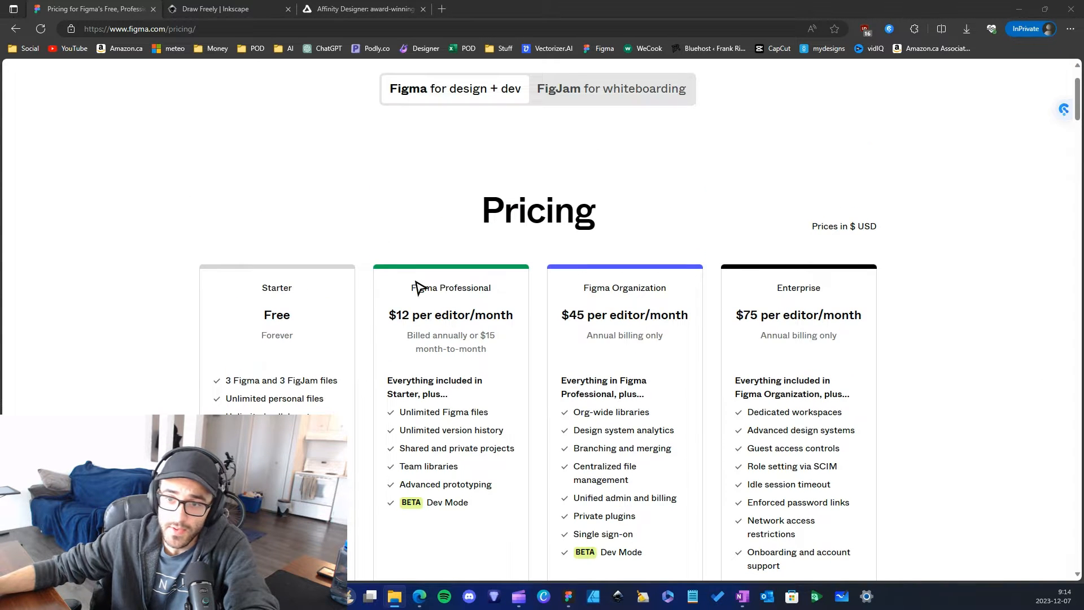
pyautogui.scroll(1, 334, 333)
pyautogui.hotkey('ctrl', 'Tab')
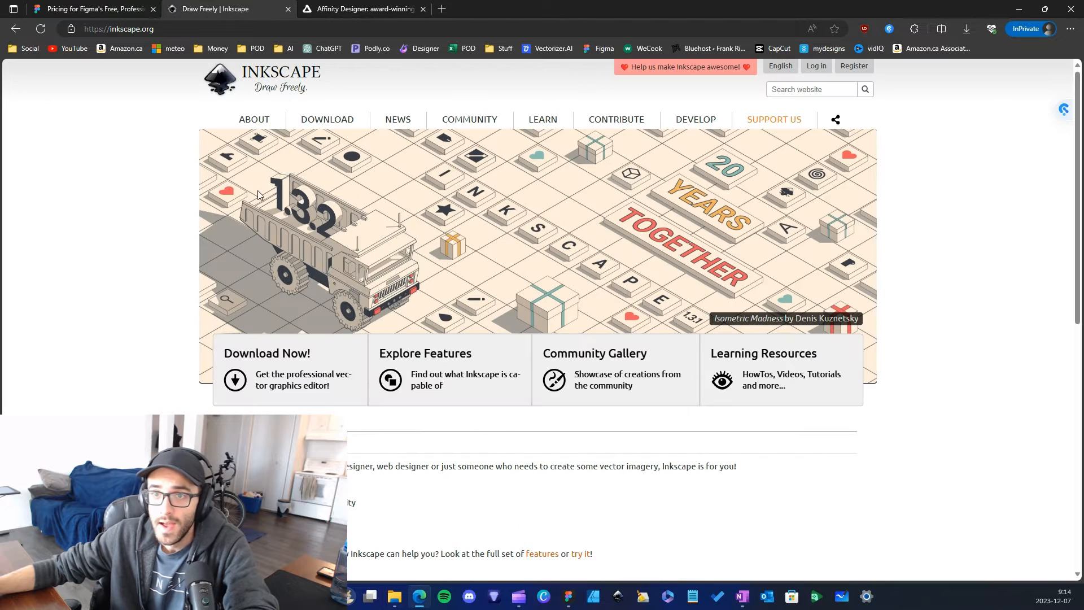
# Review the Inkscape homepage, including its free design tool description, feature list and recent news.
pyautogui.scroll(-7, 141, 237)
pyautogui.scroll(7, 169, 282)
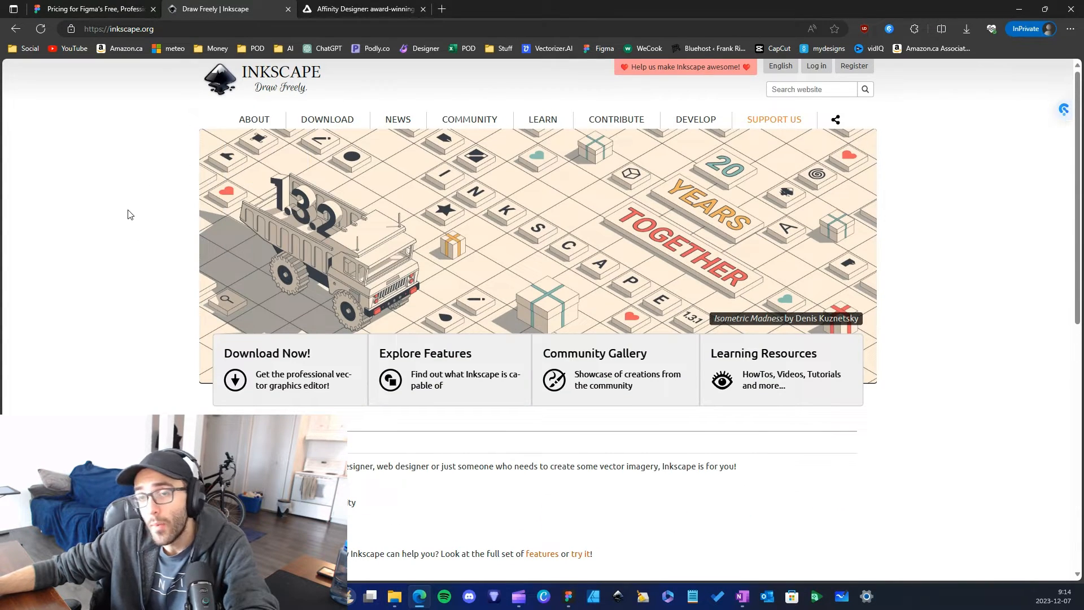
pyautogui.scroll(-4, 139, 265)
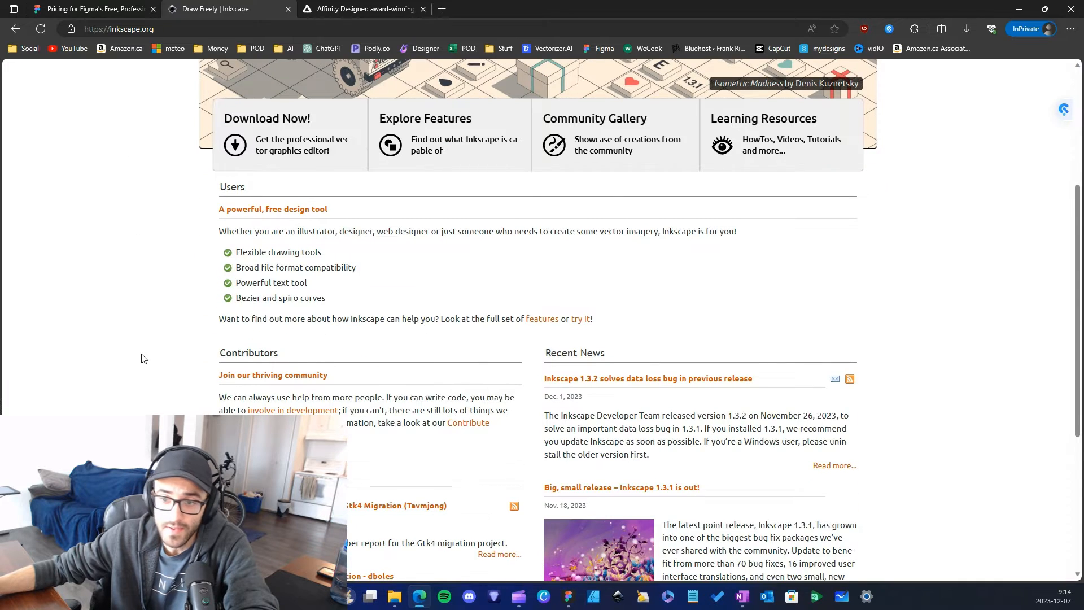
pyautogui.scroll(-5, 143, 359)
pyautogui.scroll(10, 211, 411)
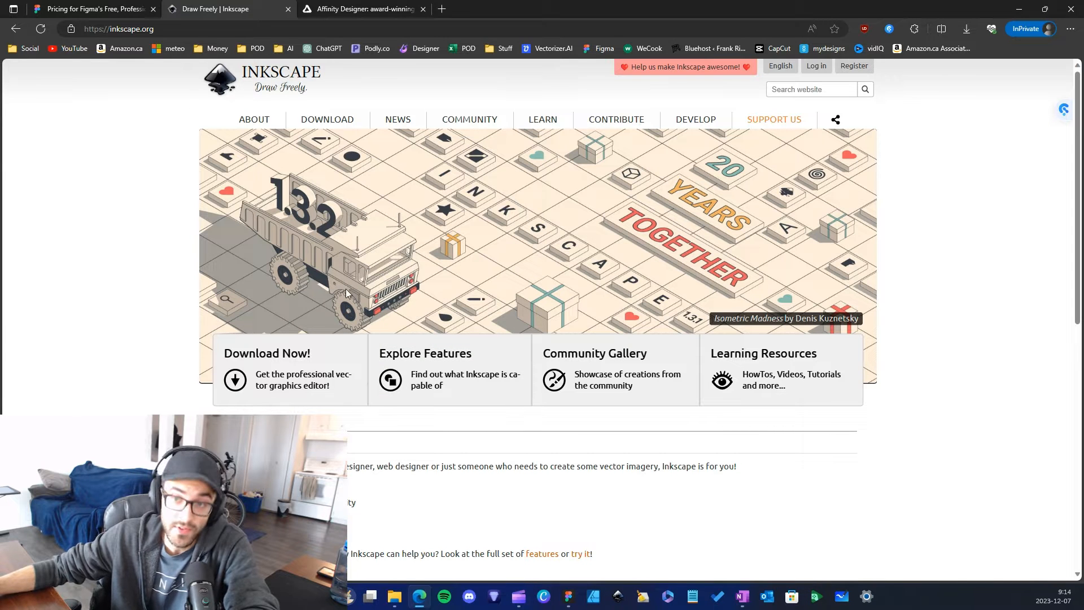
pyautogui.scroll(-5, 411, 375)
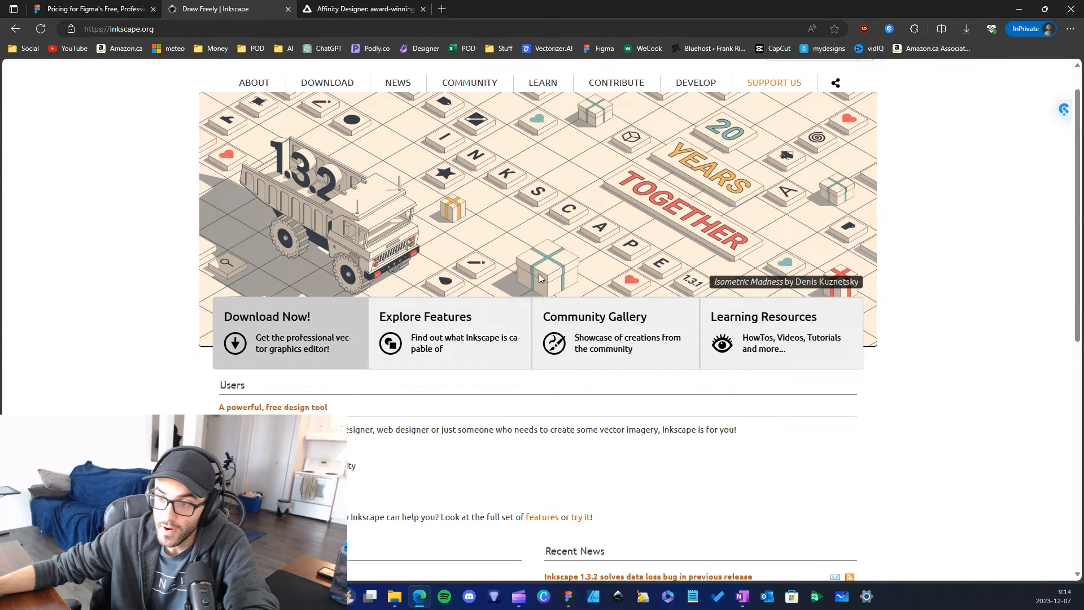
pyautogui.scroll(5, 418, 370)
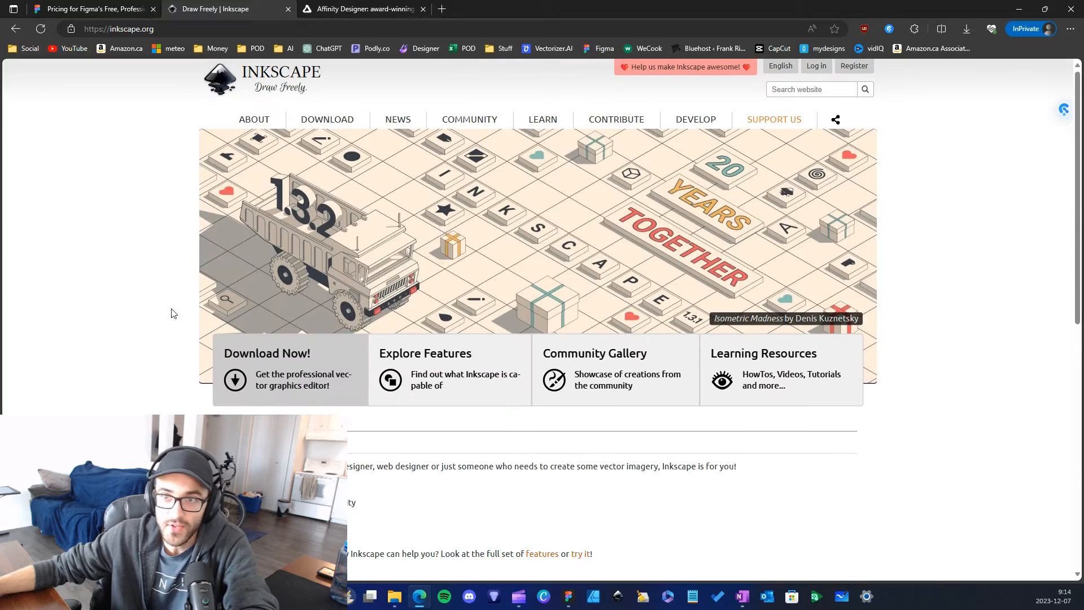
# Switch to the Affinity Designer website and look through its no-subscription offer, feature sections and supported file types.
pyautogui.click(366, 8)
pyautogui.scroll(15, 446, 347)
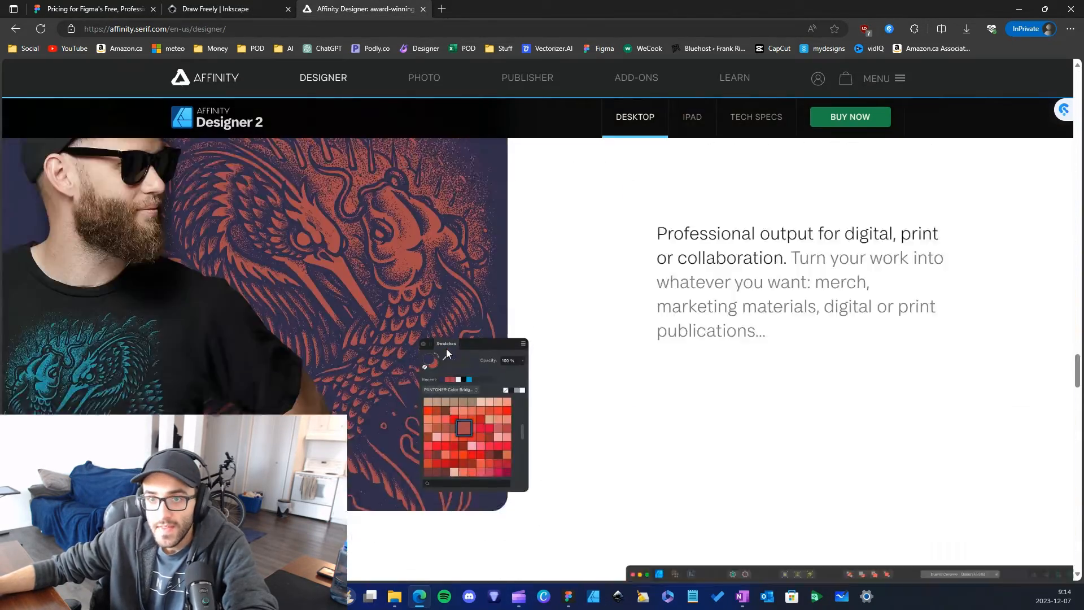
pyautogui.scroll(20, 446, 346)
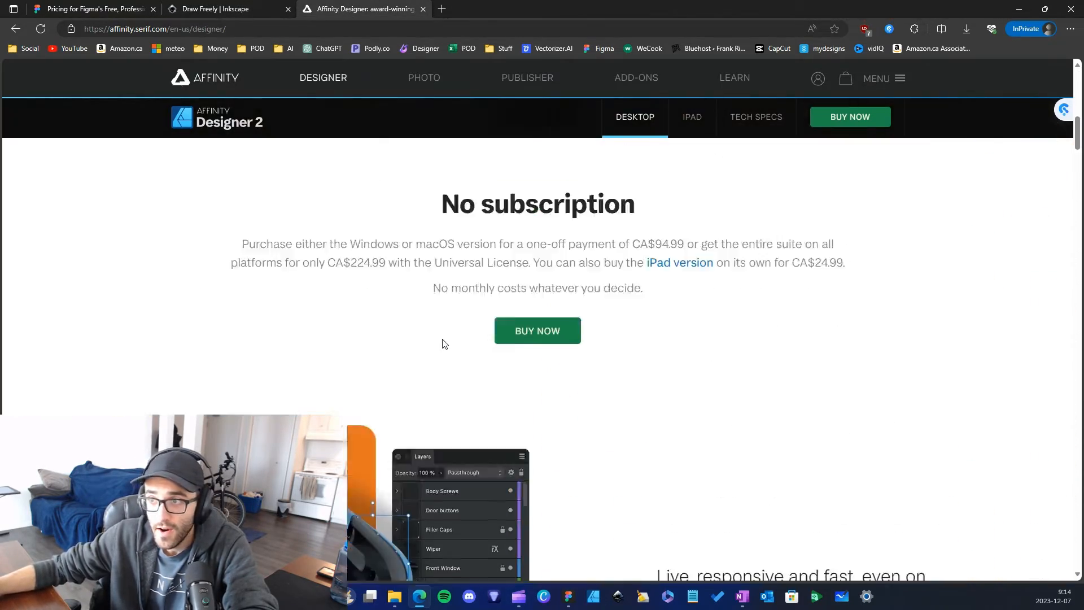
pyautogui.scroll(-15, 458, 295)
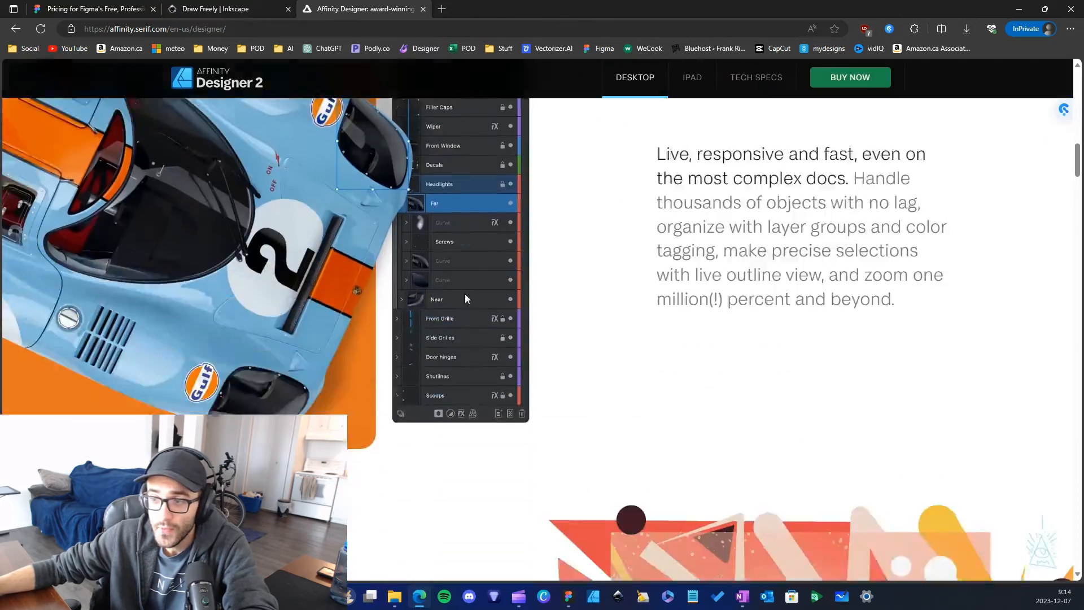
pyautogui.scroll(-15, 489, 297)
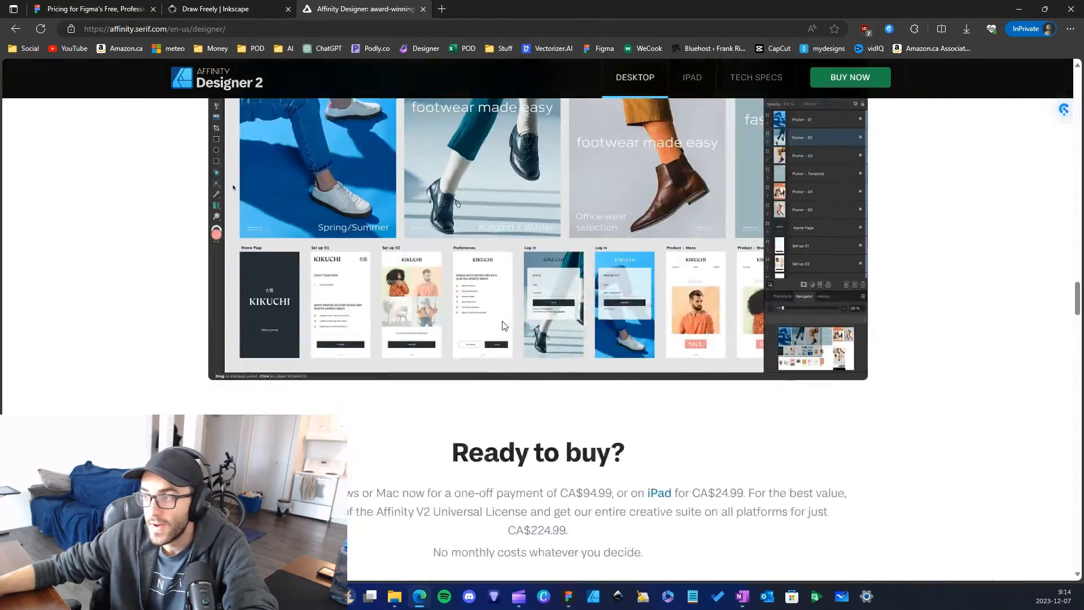
pyautogui.scroll(-15, 510, 320)
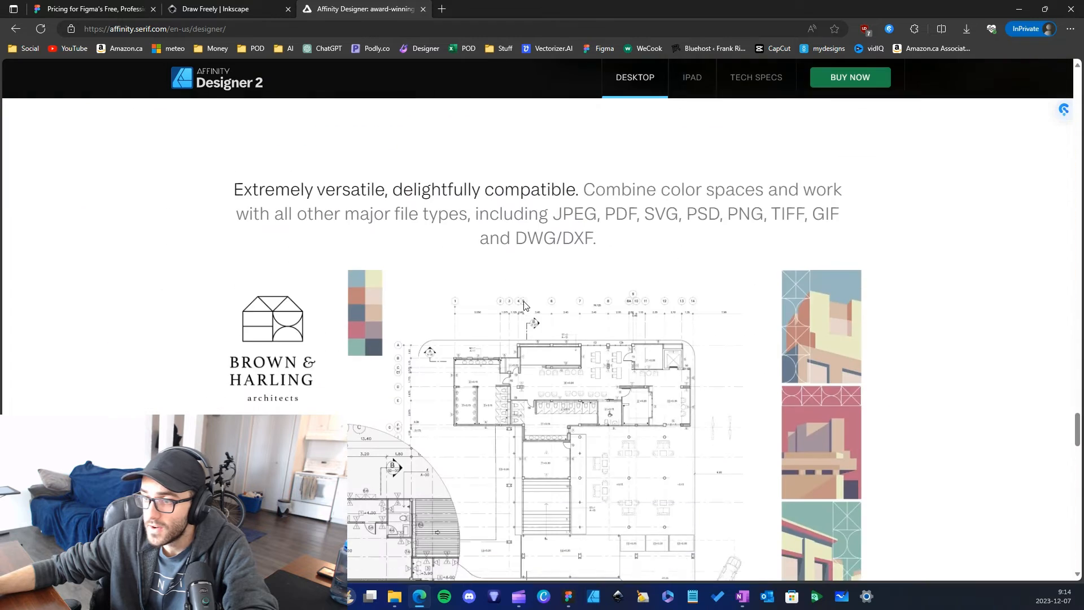
pyautogui.scroll(-12, 512, 349)
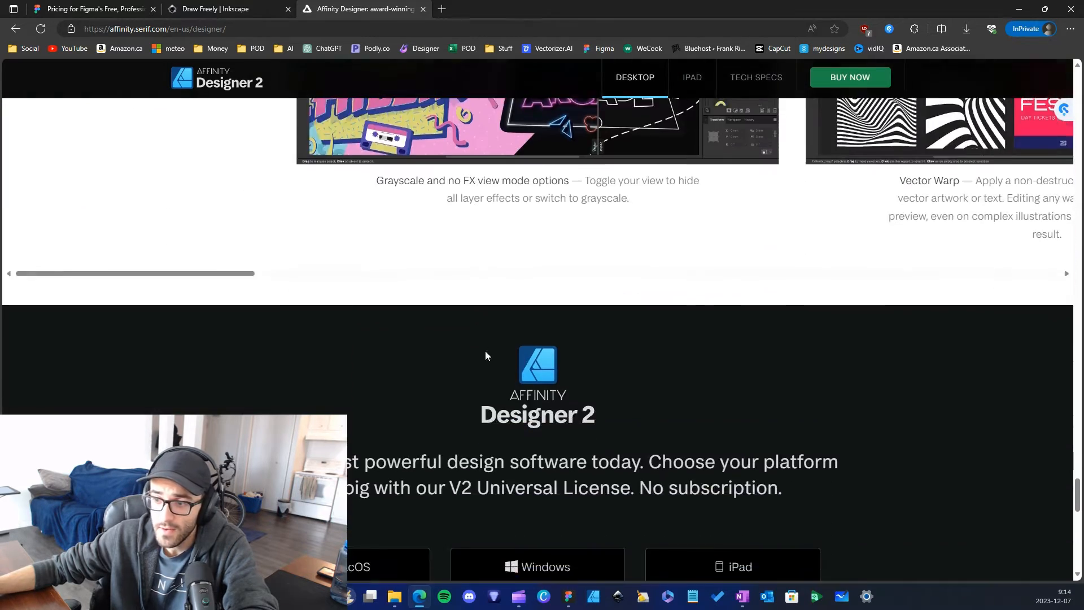
# Examine the one-off purchase prices for Affinity Designer 2, highlighting the macOS price.
pyautogui.scroll(-3, 500, 358)
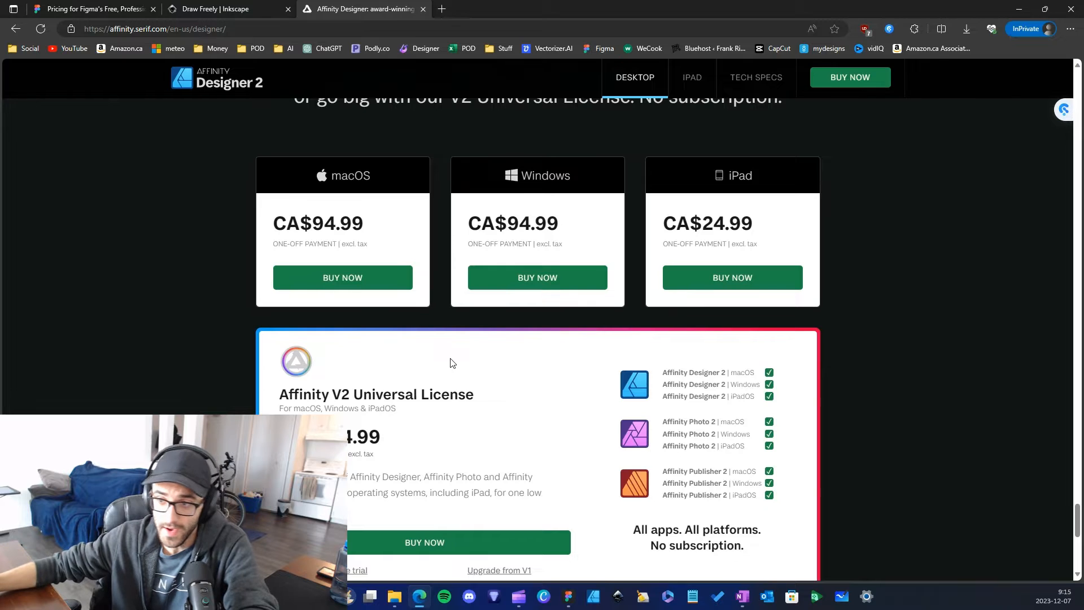
pyautogui.scroll(3, 450, 363)
pyautogui.moveTo(363, 379); pyautogui.dragTo(289, 373)
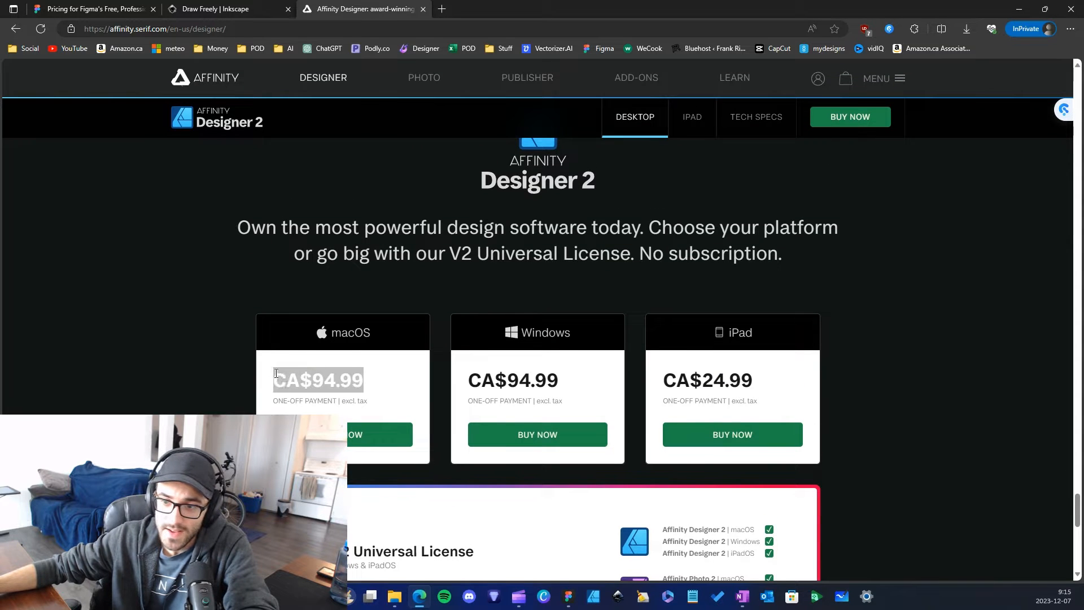
pyautogui.moveTo(364, 379); pyautogui.dragTo(300, 382)
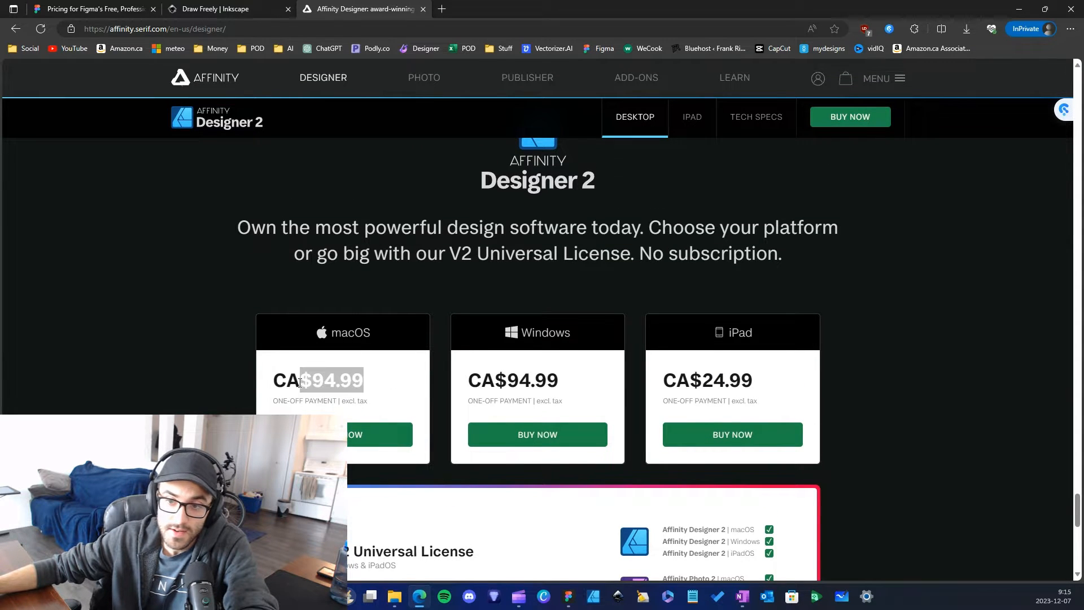
pyautogui.scroll(8, 388, 399)
pyautogui.scroll(-5, 387, 399)
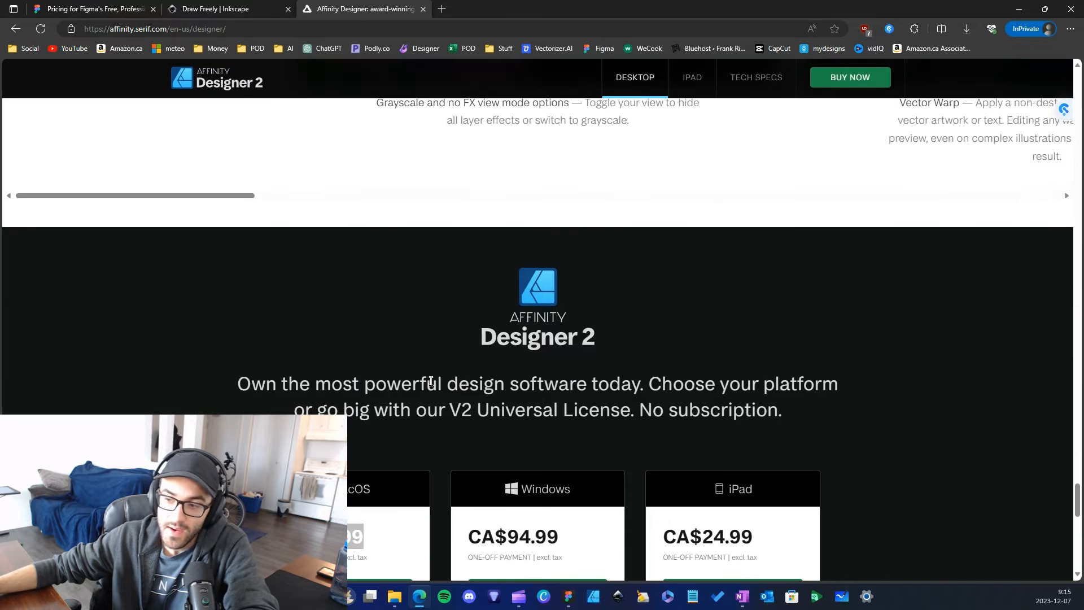
pyautogui.scroll(-3, 433, 344)
pyautogui.click(373, 387)
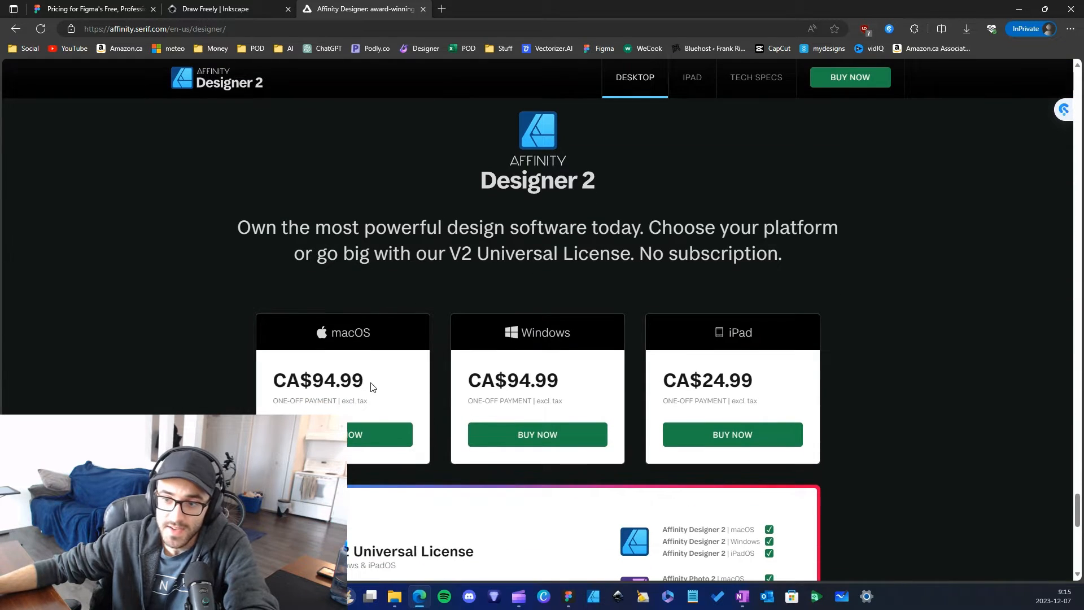
pyautogui.moveTo(366, 382); pyautogui.dragTo(273, 381)
pyautogui.click(362, 383)
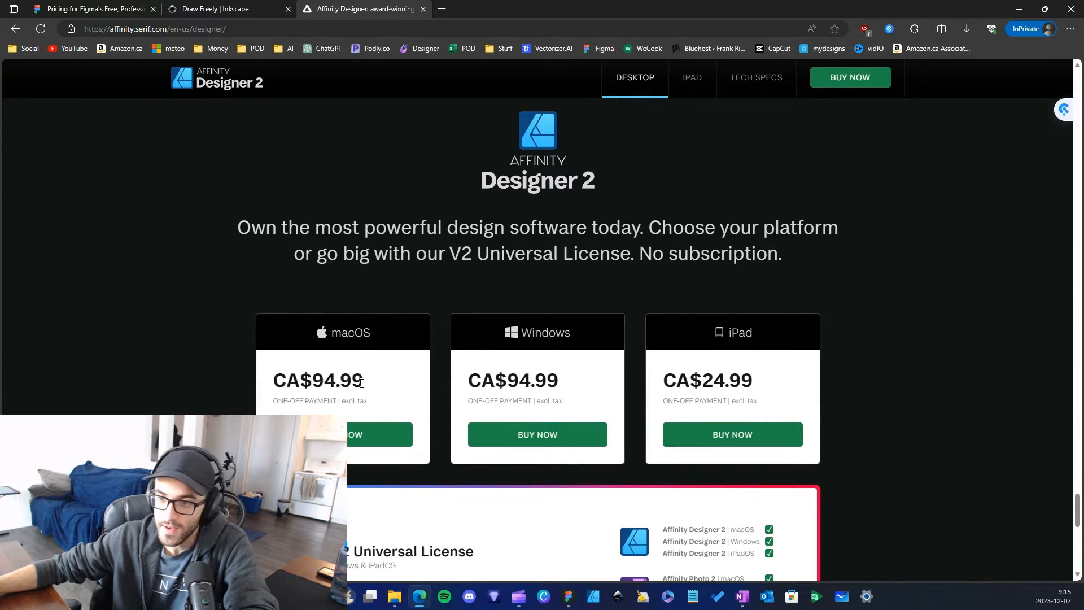
pyautogui.moveTo(362, 383); pyautogui.dragTo(312, 382)
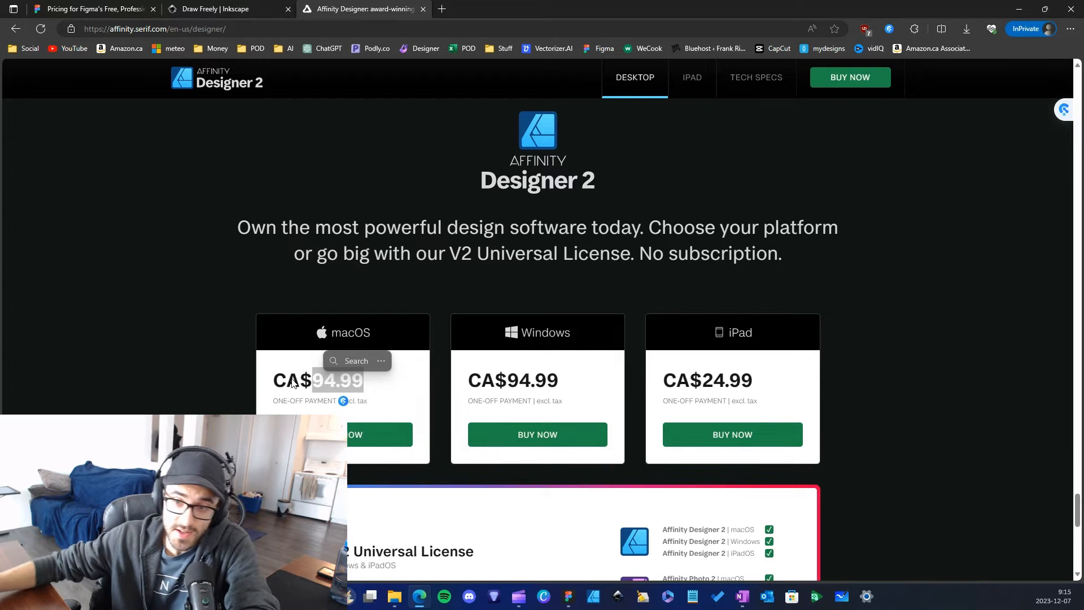
pyautogui.click(293, 384)
# Review the Affinity V2 Universal License offer and the apps and platforms it covers.
pyautogui.scroll(-4, 294, 384)
pyautogui.scroll(3, 193, 401)
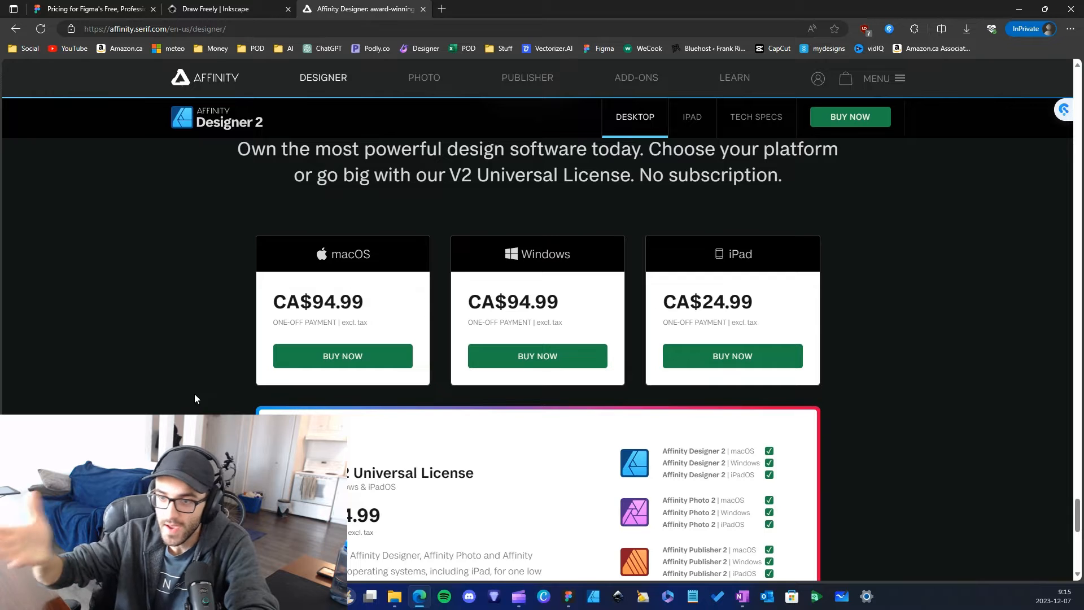
pyautogui.scroll(-4, 275, 360)
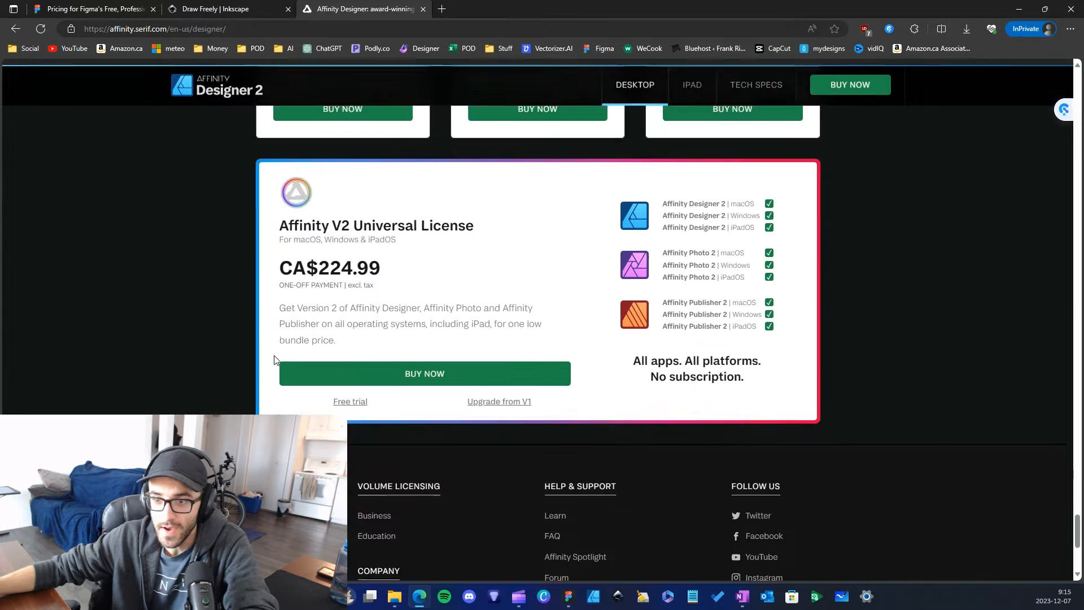
pyautogui.scroll(-1, 299, 355)
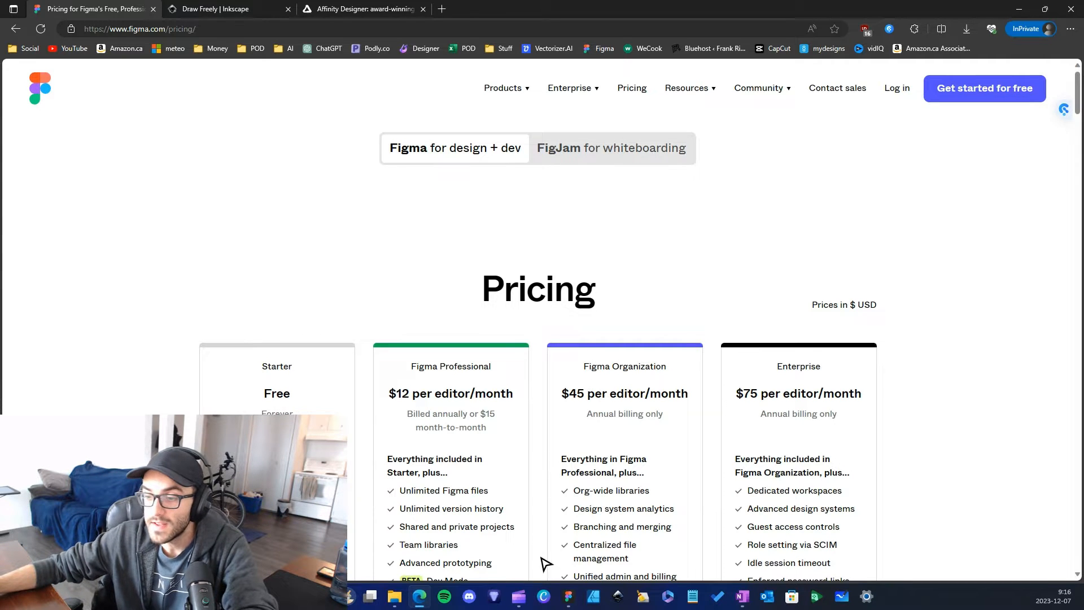
# Switch to the Figma desktop app and create a new design file alongside the T-SHIRT file.
pyautogui.click(568, 595)
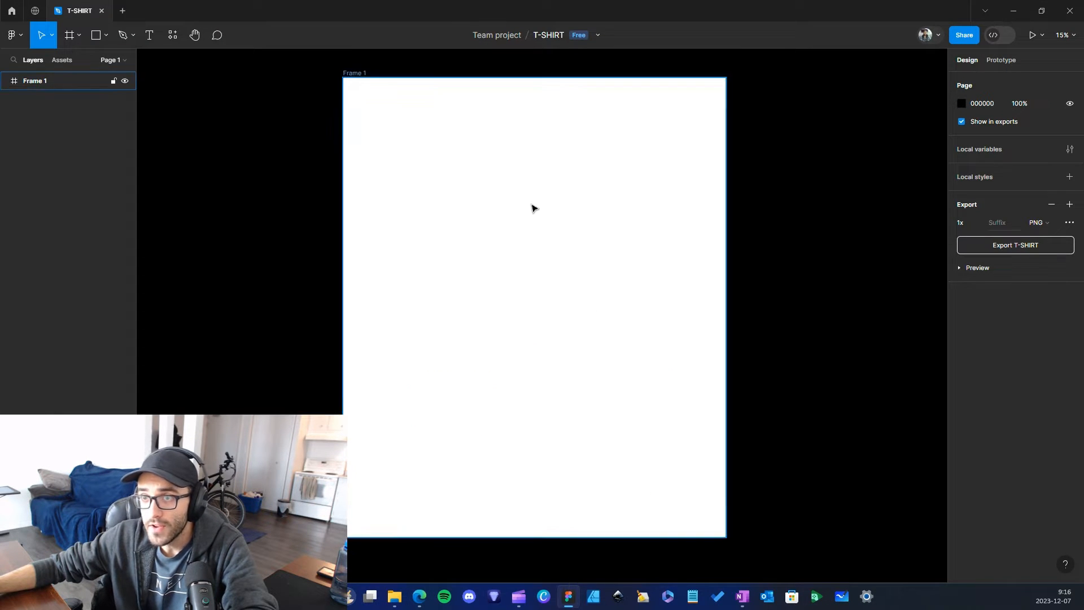
pyautogui.scroll(1, 506, 265)
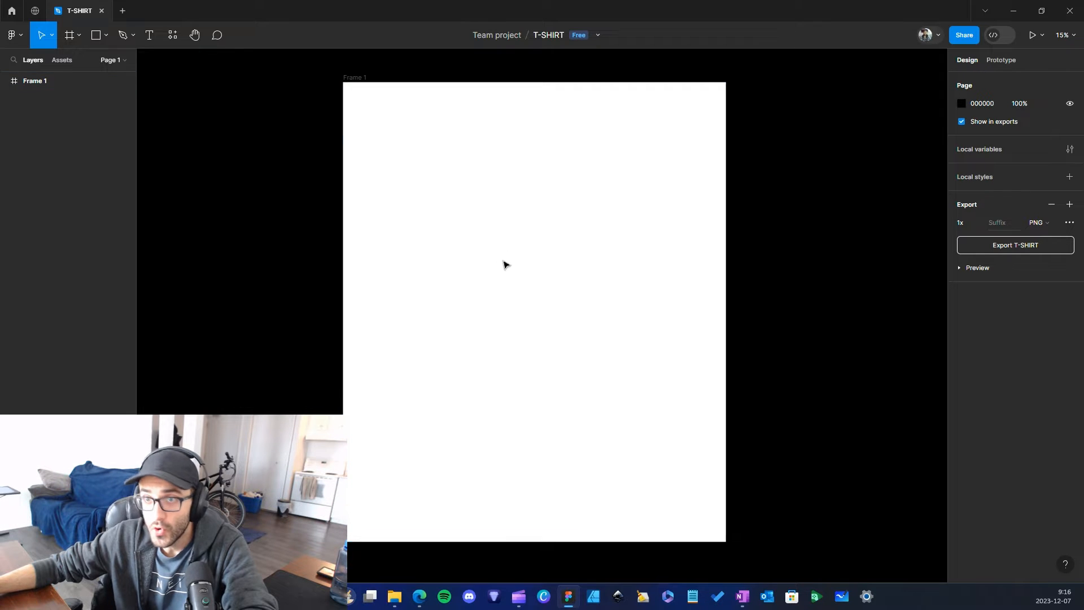
pyautogui.hscroll(1, 484, 263)
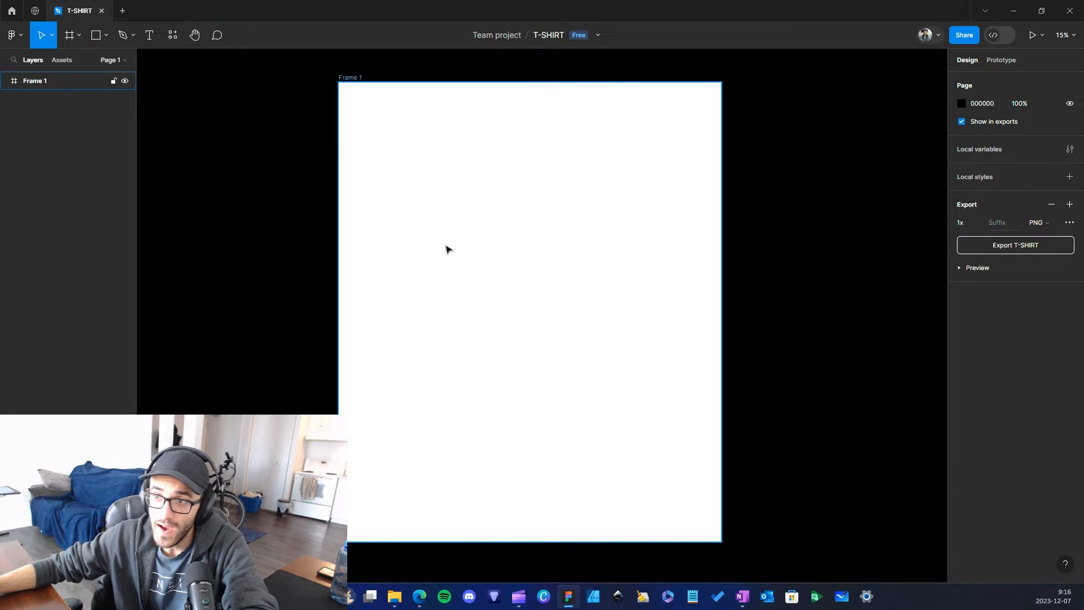
pyautogui.scroll(-1, 447, 249)
pyautogui.hscroll(-1, 409, 252)
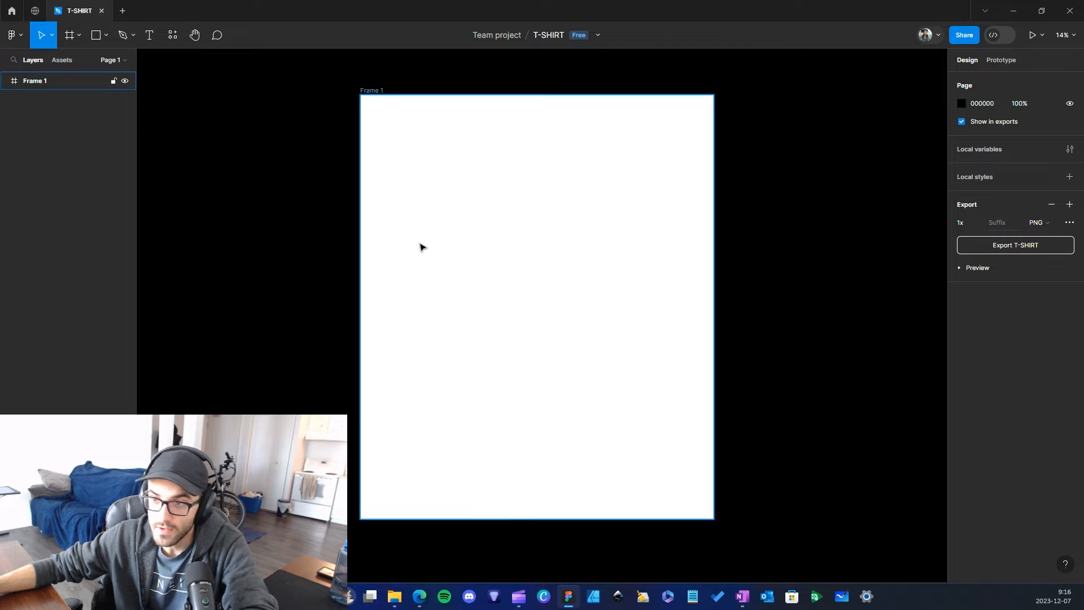
pyautogui.click(123, 11)
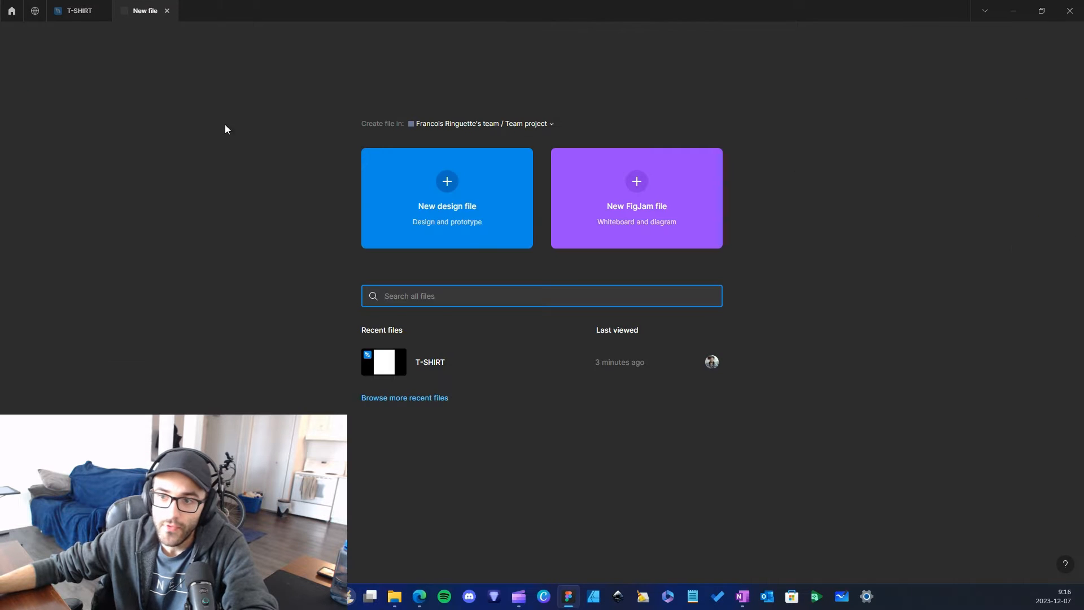
pyautogui.click(447, 183)
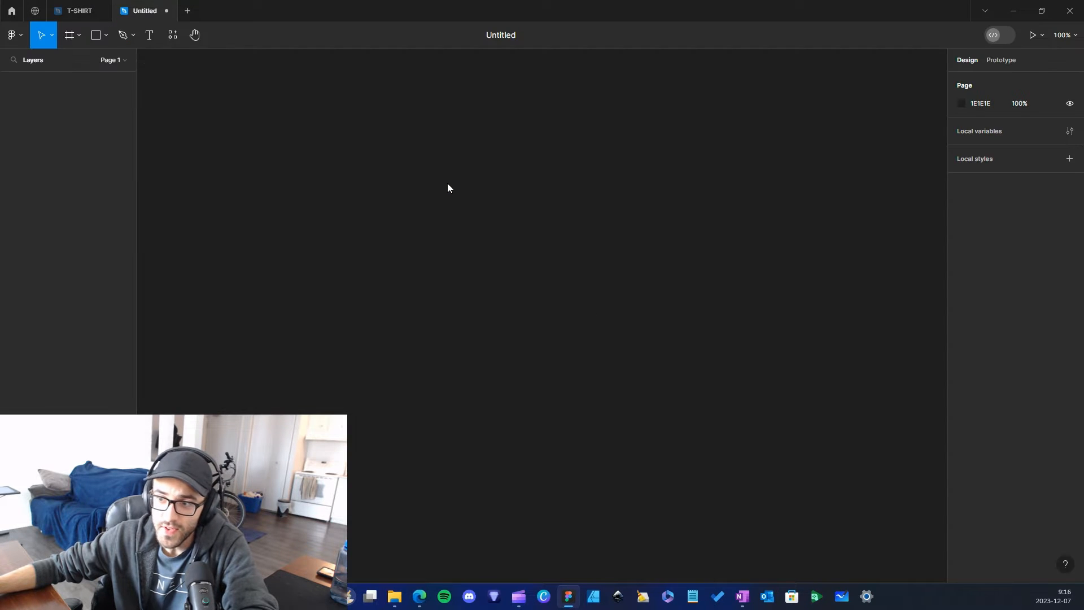
# Draw a portrait frame about 547 × 624 on the empty canvas.
pyautogui.click(79, 36)
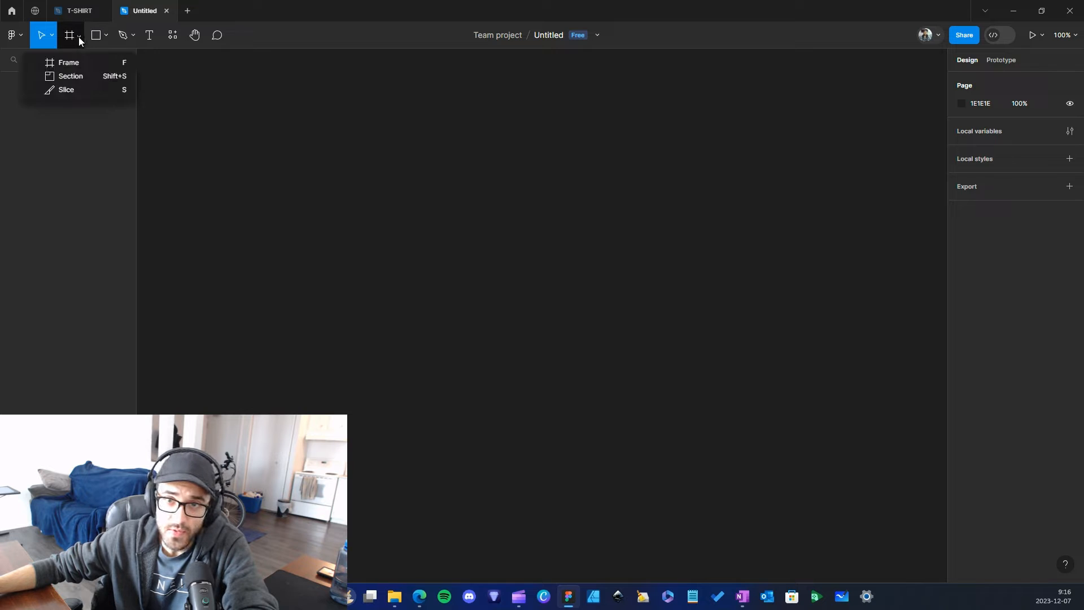
pyautogui.click(84, 63)
pyautogui.moveTo(412, 135); pyautogui.dragTo(721, 486)
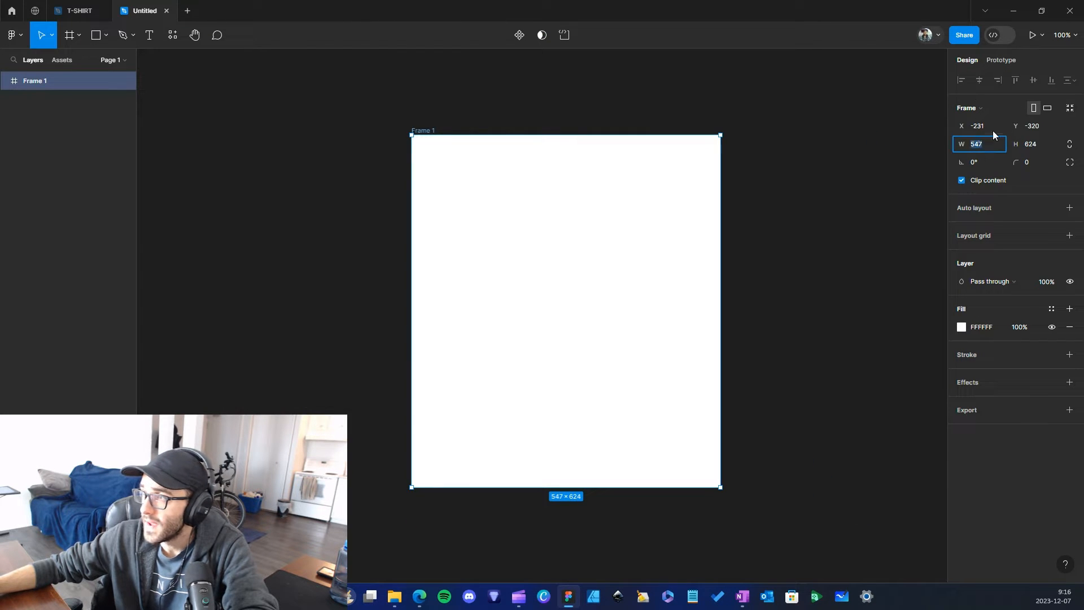
# Set the frame's width to 4500 and its height to 5400.
pyautogui.write('4500')
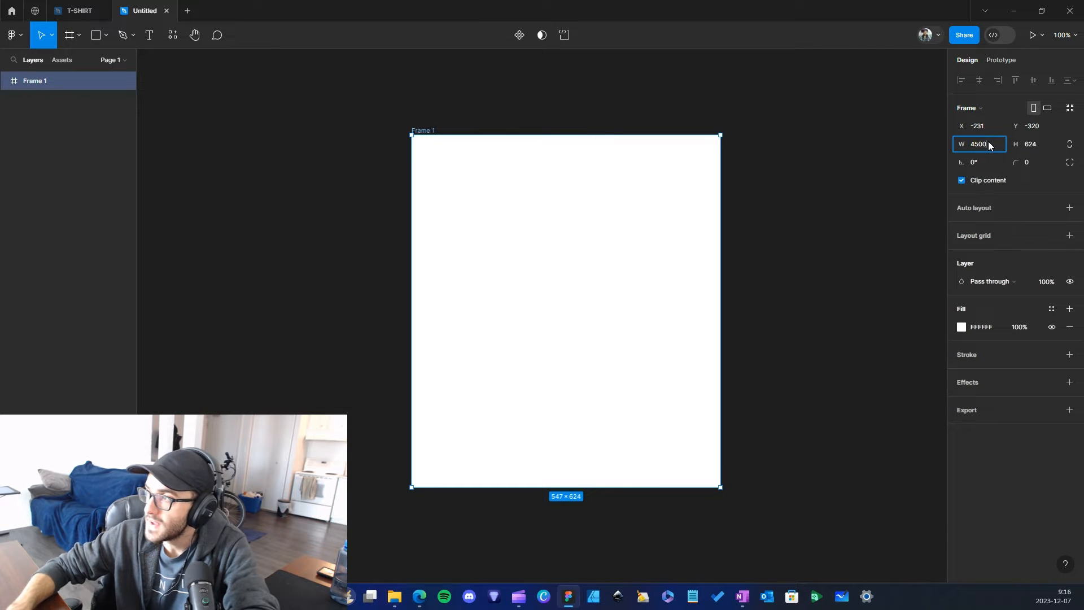
pyautogui.press('Tab')
pyautogui.write('45')
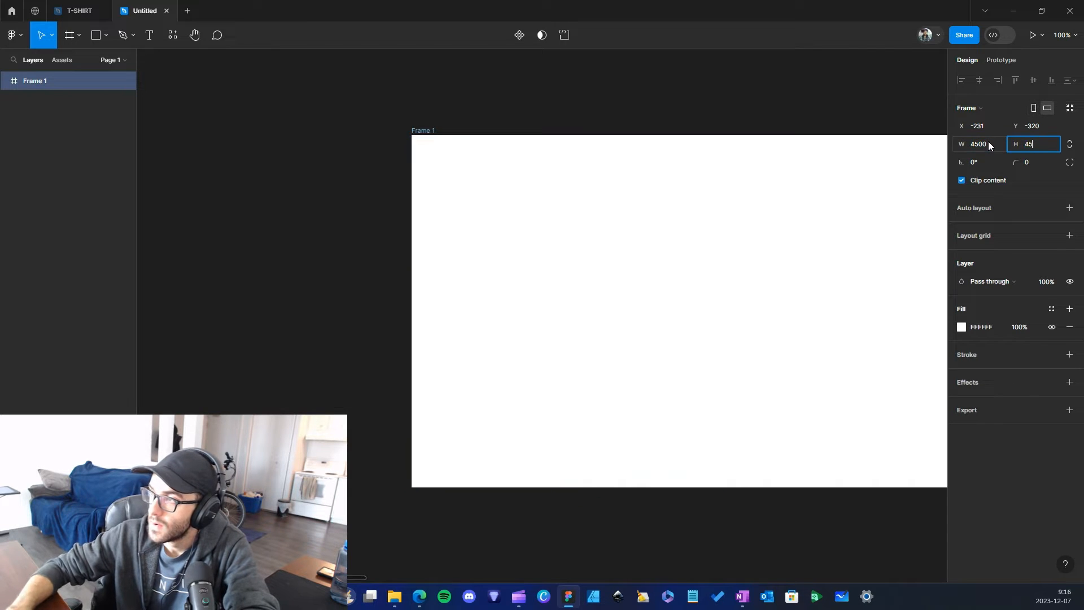
pyautogui.write('00')
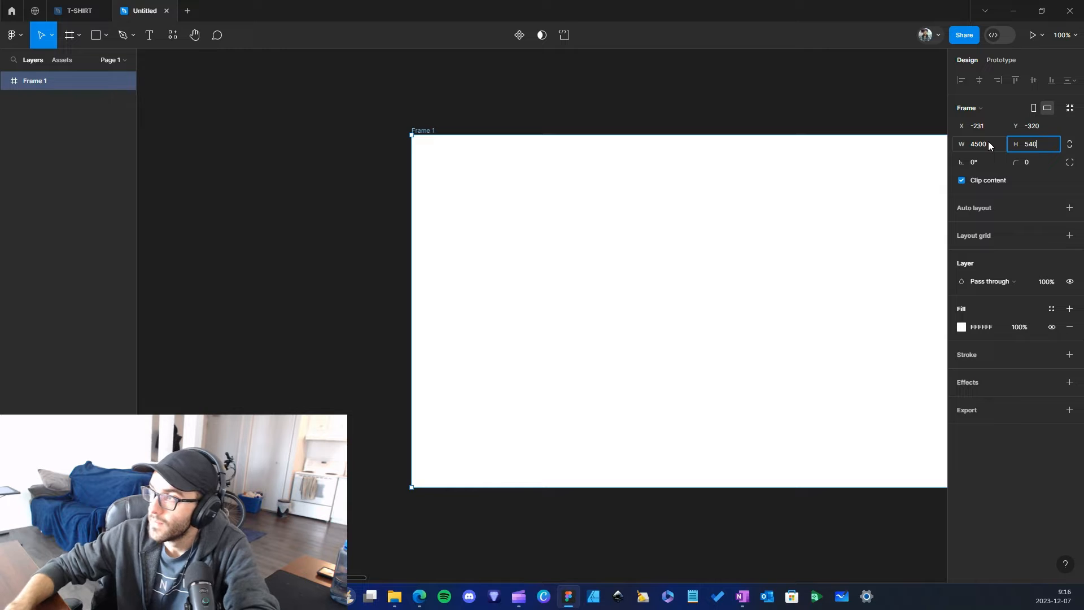
pyautogui.press('Return')
pyautogui.scroll(-1, 652, 275)
pyautogui.hscroll(2, 639, 284)
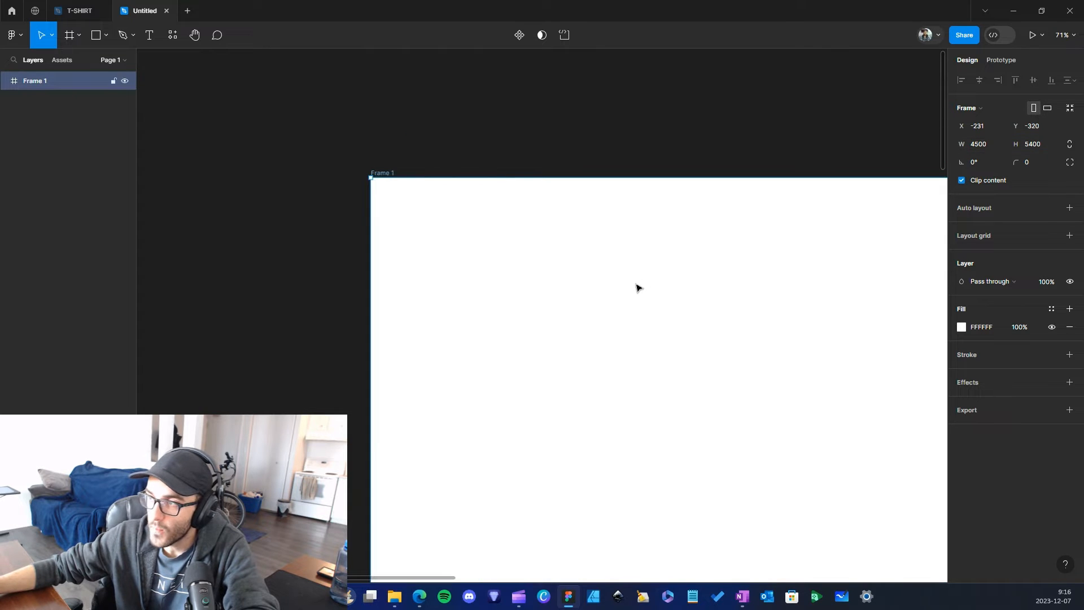
pyautogui.scroll(-2, 629, 323)
pyautogui.hscroll(5, 639, 360)
pyautogui.scroll(-4, 625, 366)
pyautogui.scroll(-4, 598, 449)
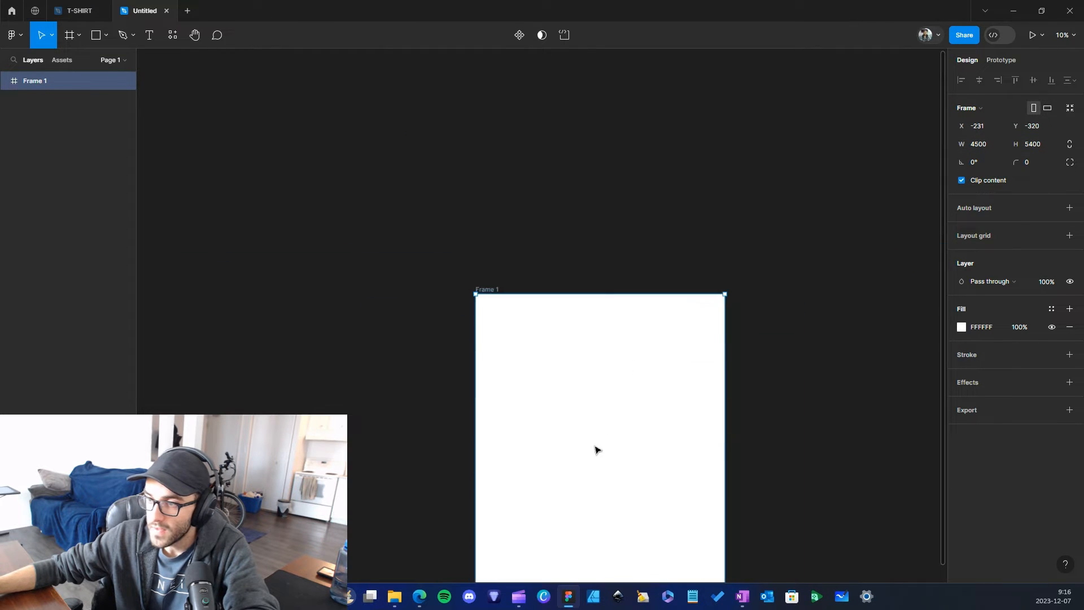
pyautogui.scroll(1, 606, 378)
pyautogui.scroll(5, 638, 298)
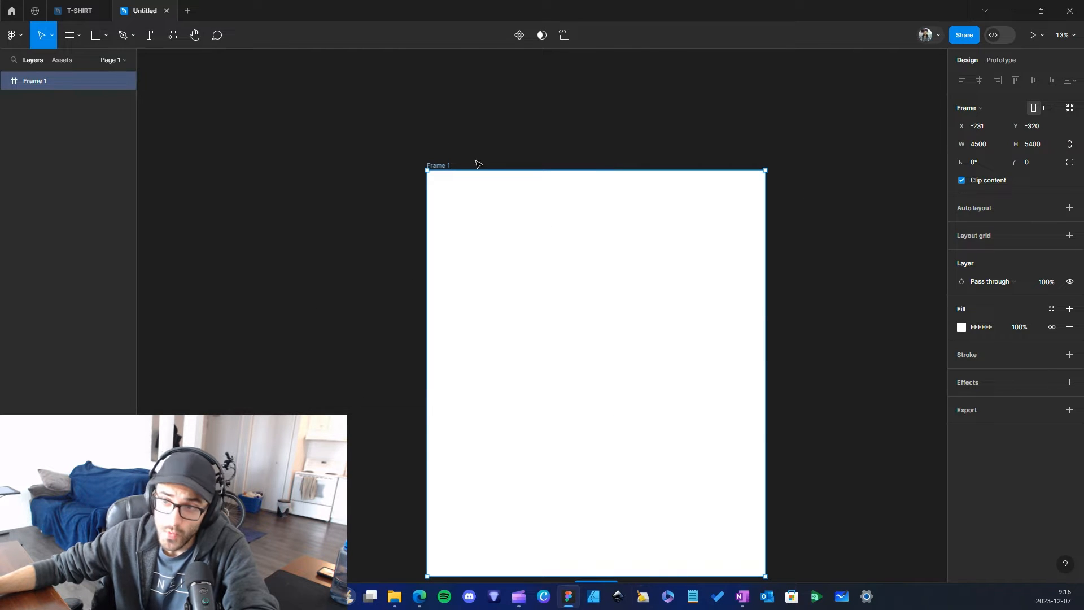
# Close the untitled Figma design file and switch to Inkscape with a new blank document.
pyautogui.scroll(-1, 571, 354)
pyautogui.click(167, 11)
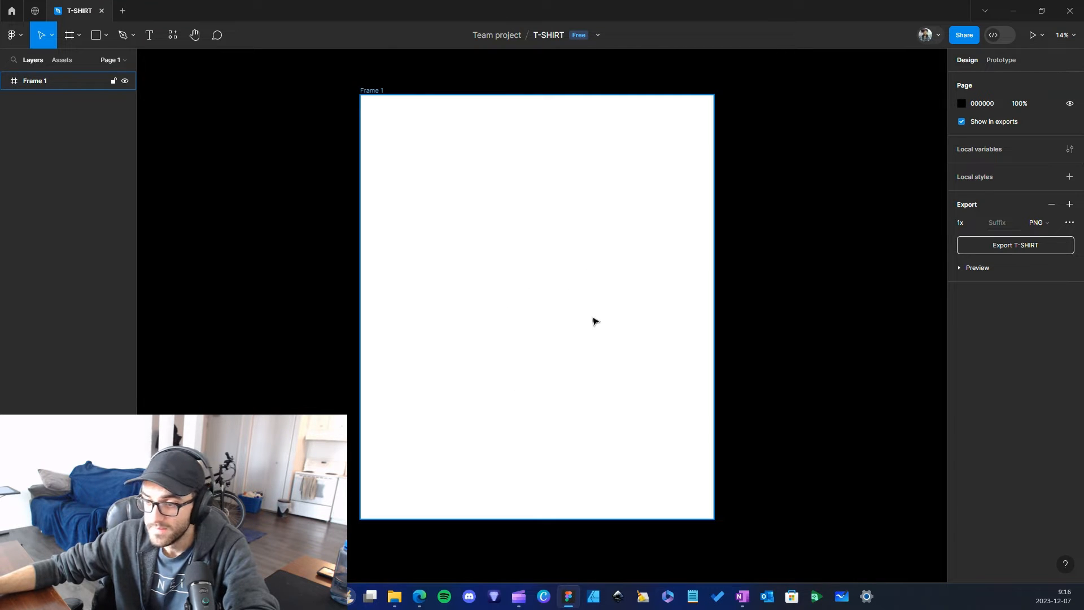
pyautogui.click(614, 599)
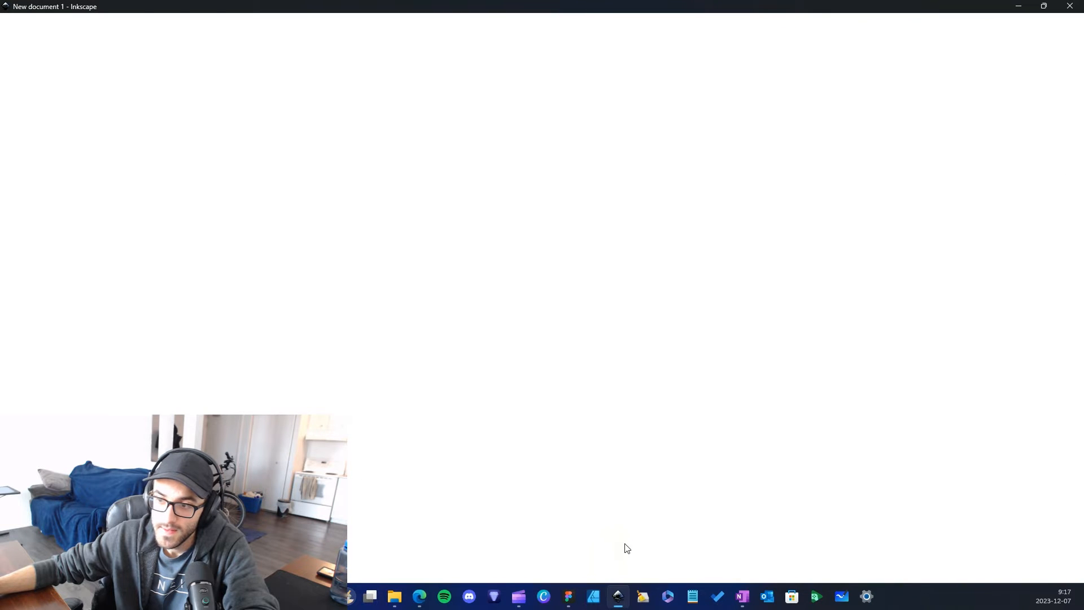
# Set both the display units and the front page units to px in the document properties.
pyautogui.scroll(-2, 364, 246)
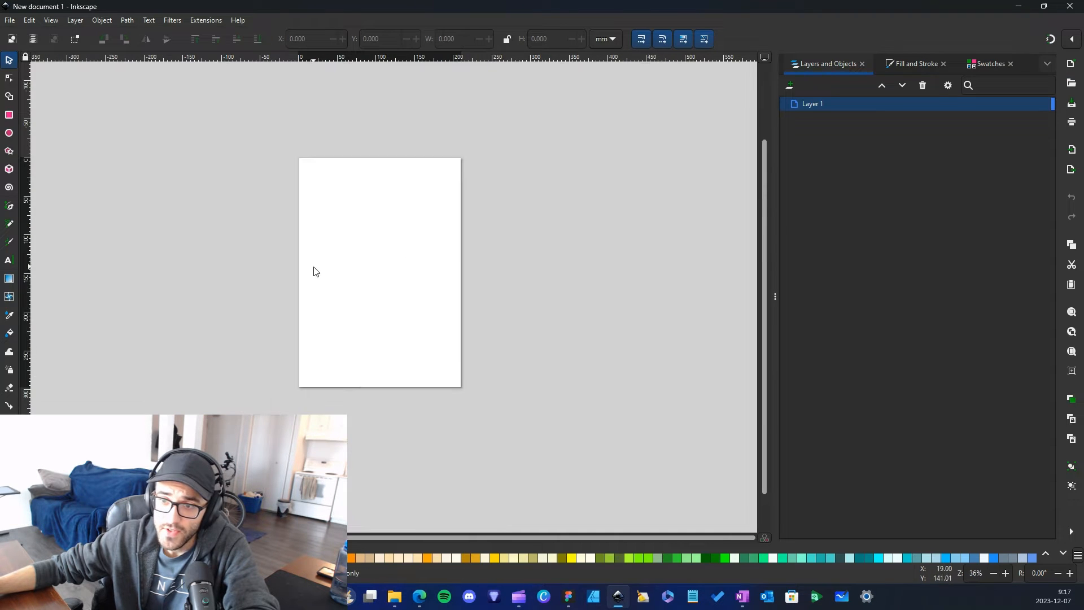
pyautogui.scroll(1, 315, 271)
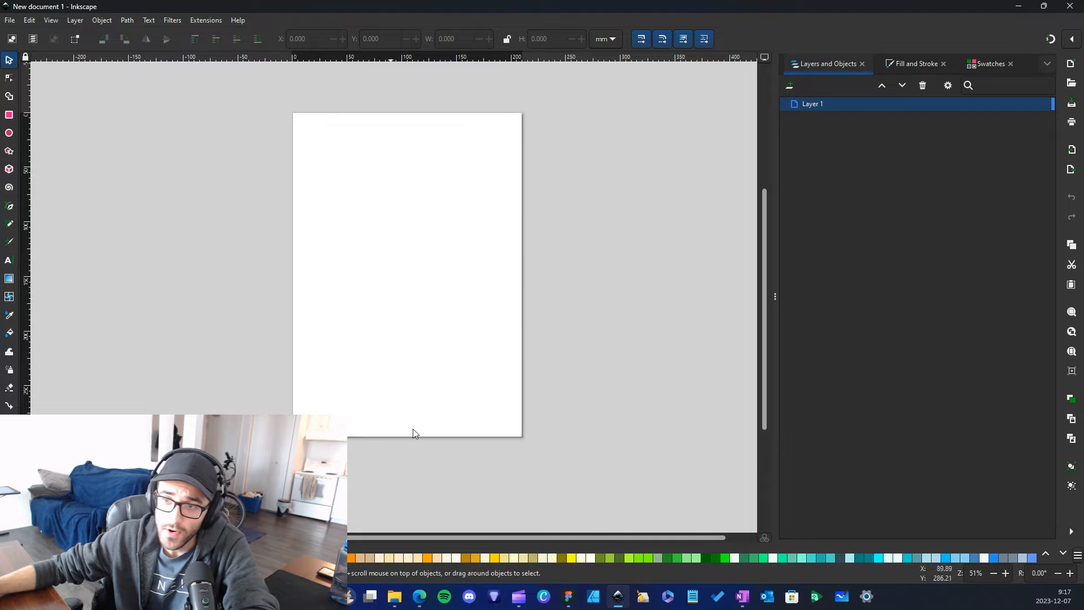
pyautogui.hscroll(-2, 198, 327)
pyautogui.scroll(1, 402, 249)
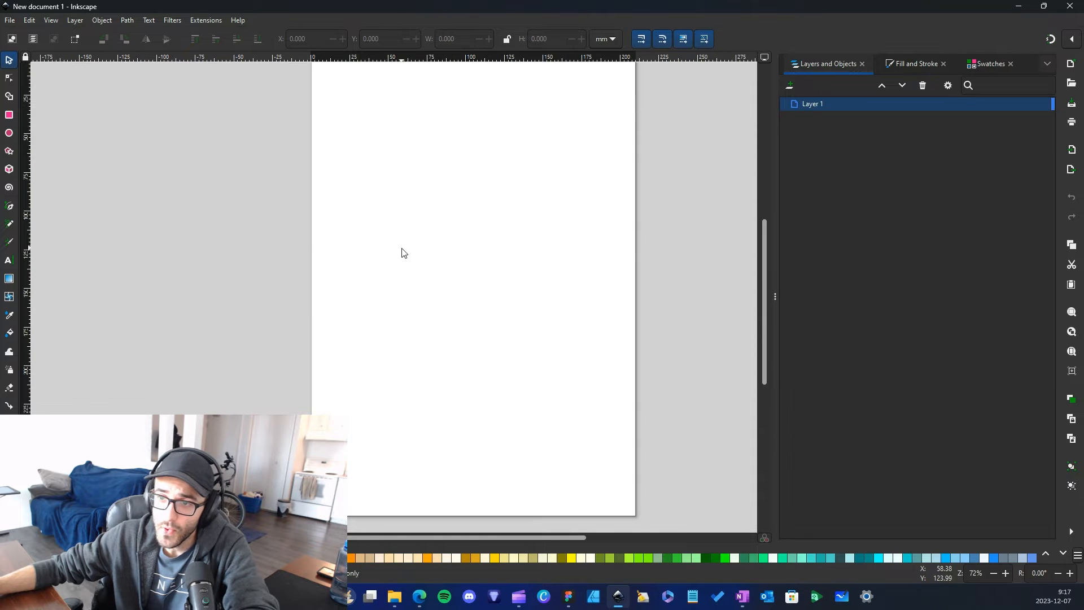
pyautogui.scroll(-1, 464, 244)
pyautogui.rightClick(455, 252)
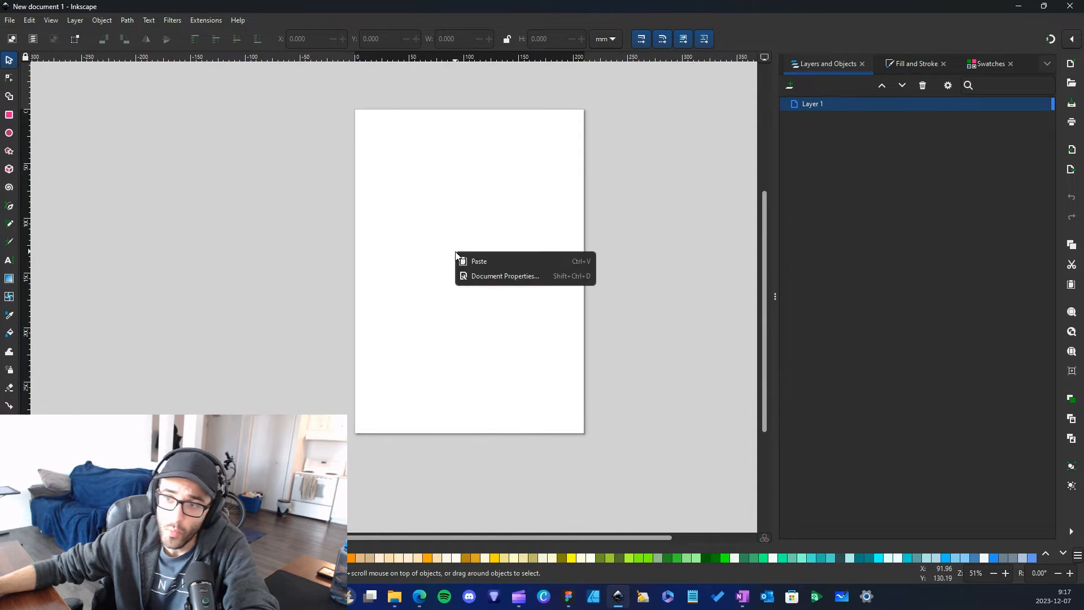
pyautogui.click(491, 276)
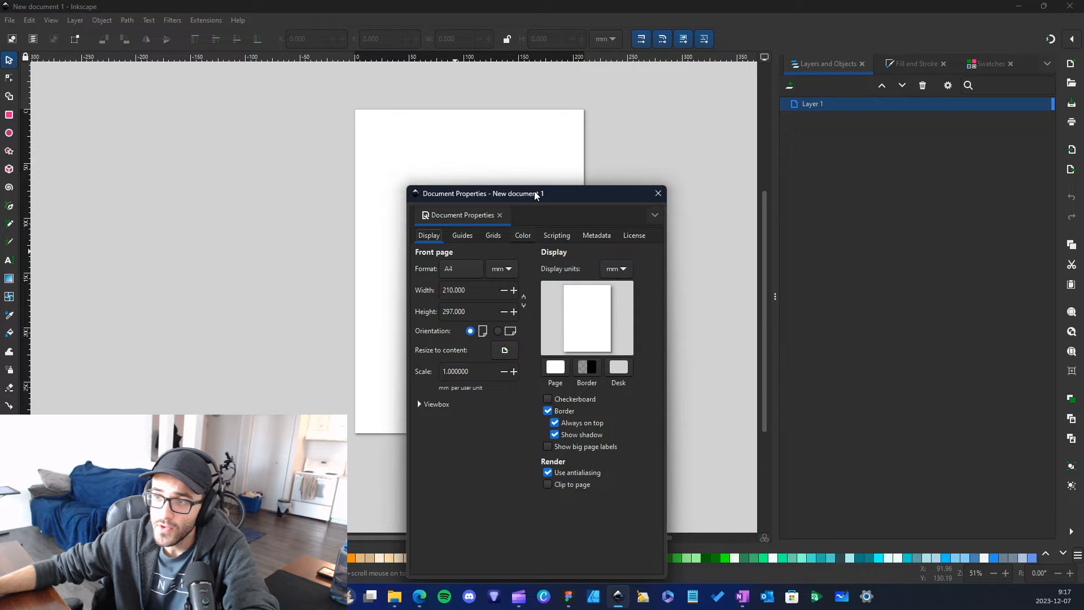
pyautogui.moveTo(536, 195); pyautogui.dragTo(518, 139)
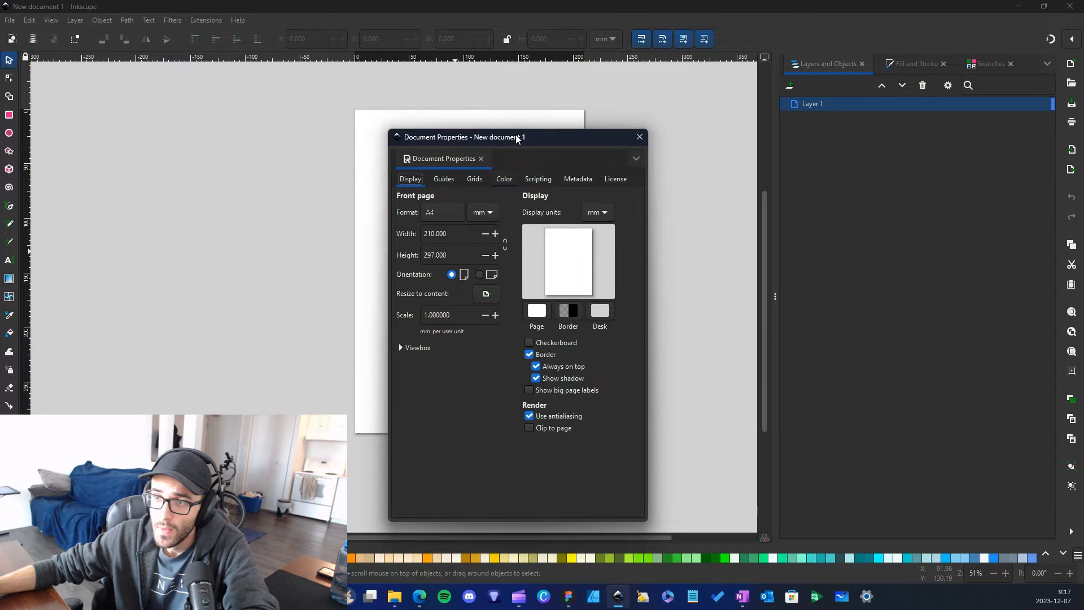
pyautogui.click(603, 218)
pyautogui.click(600, 237)
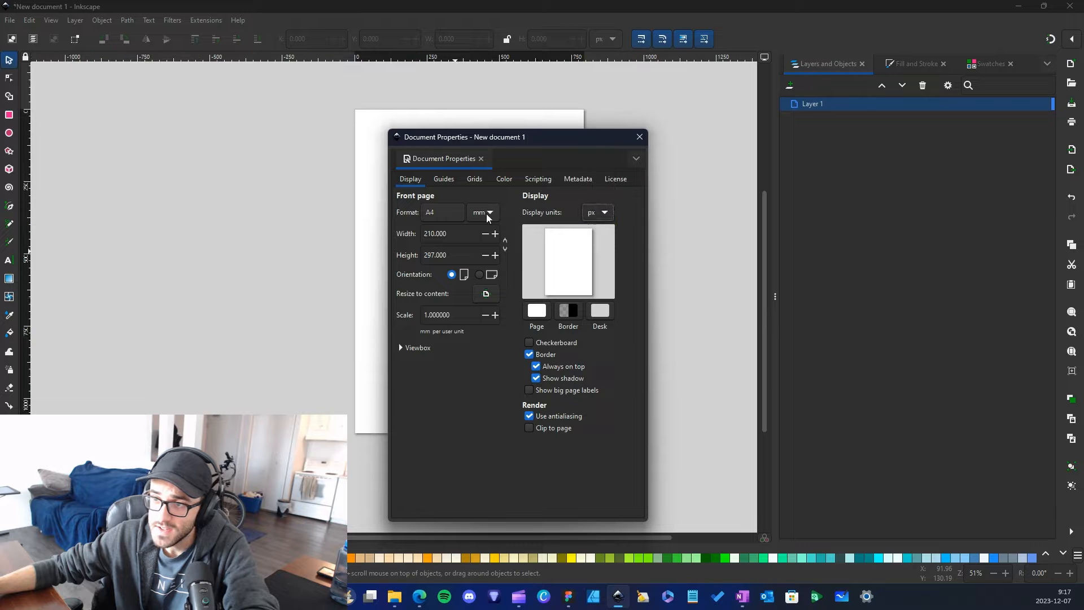
pyautogui.click(483, 212)
pyautogui.click(486, 236)
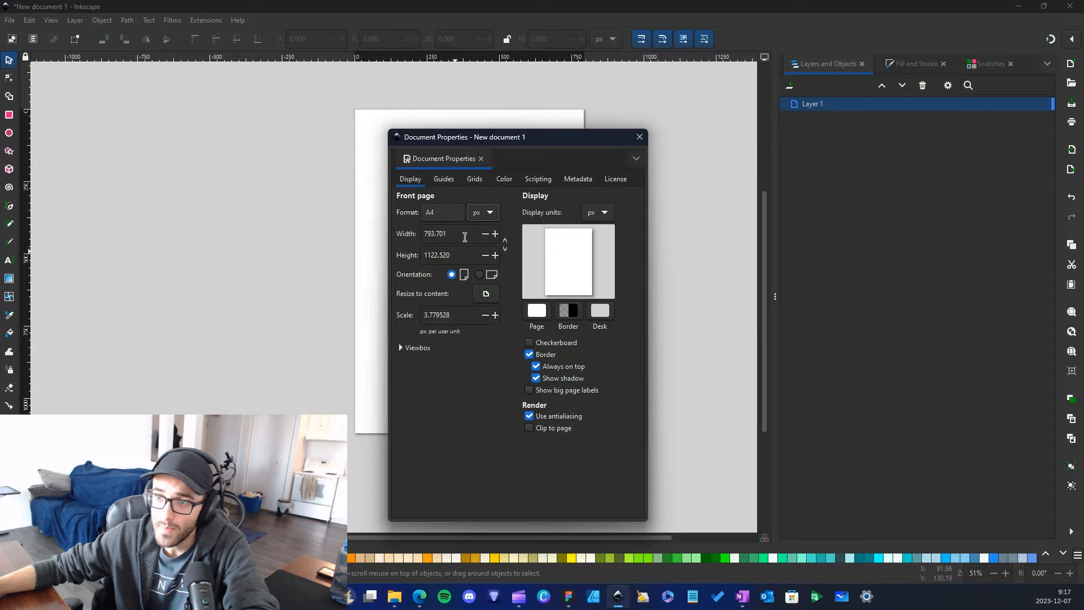
# Set the page width to 4500 px and the height to 5400 px, and close the document properties.
pyautogui.write('4500')
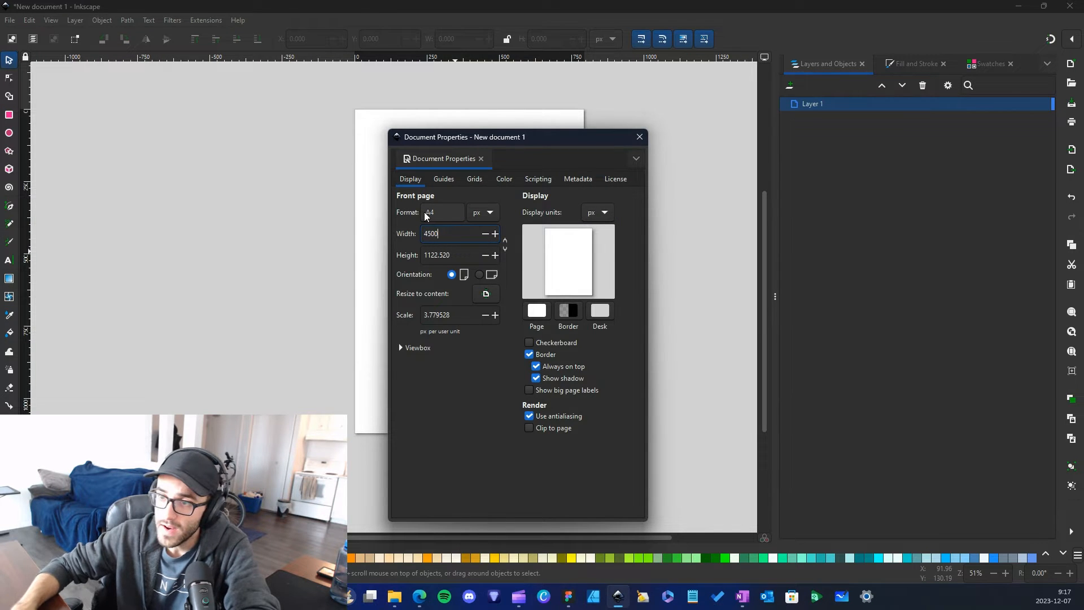
pyautogui.press('Tab')
pyautogui.write('5400')
pyautogui.press('Return')
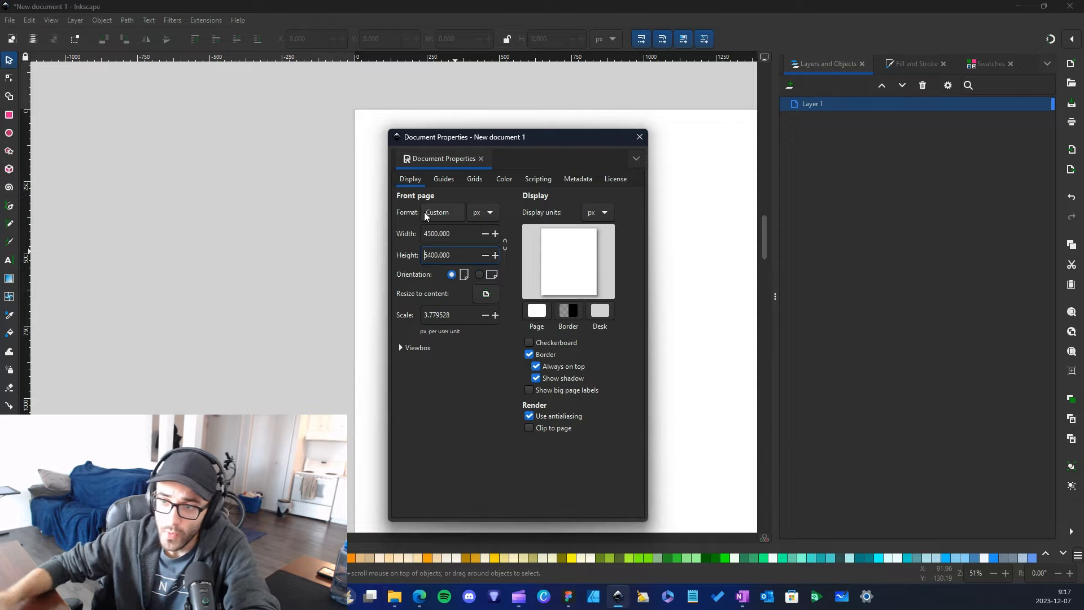
pyautogui.click(640, 138)
pyautogui.scroll(-5, 537, 286)
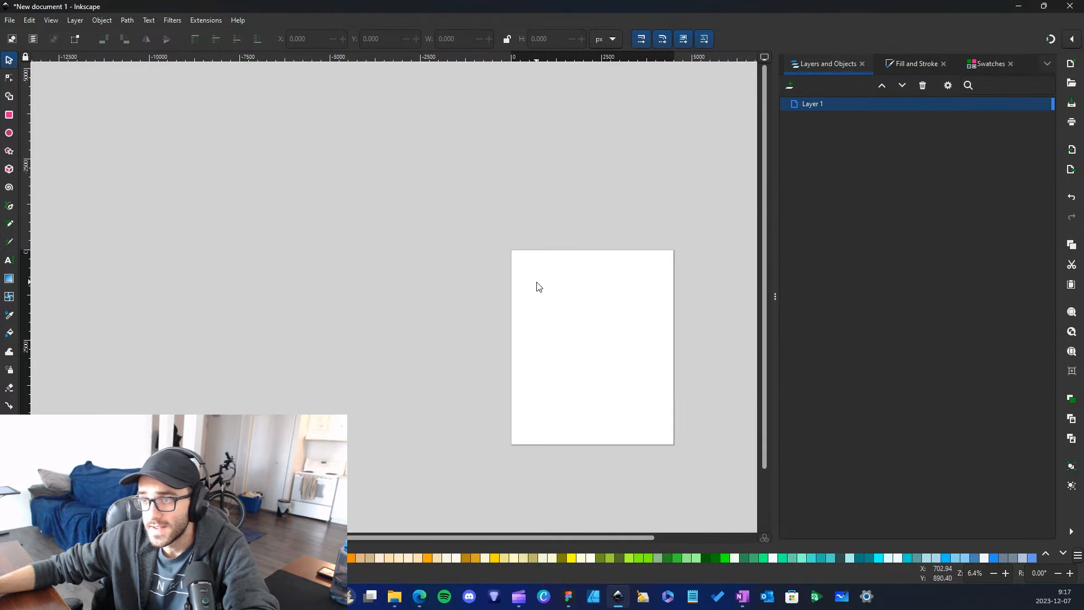
pyautogui.hscroll(3, 350, 380)
pyautogui.scroll(4, 312, 383)
pyautogui.scroll(-3, 313, 383)
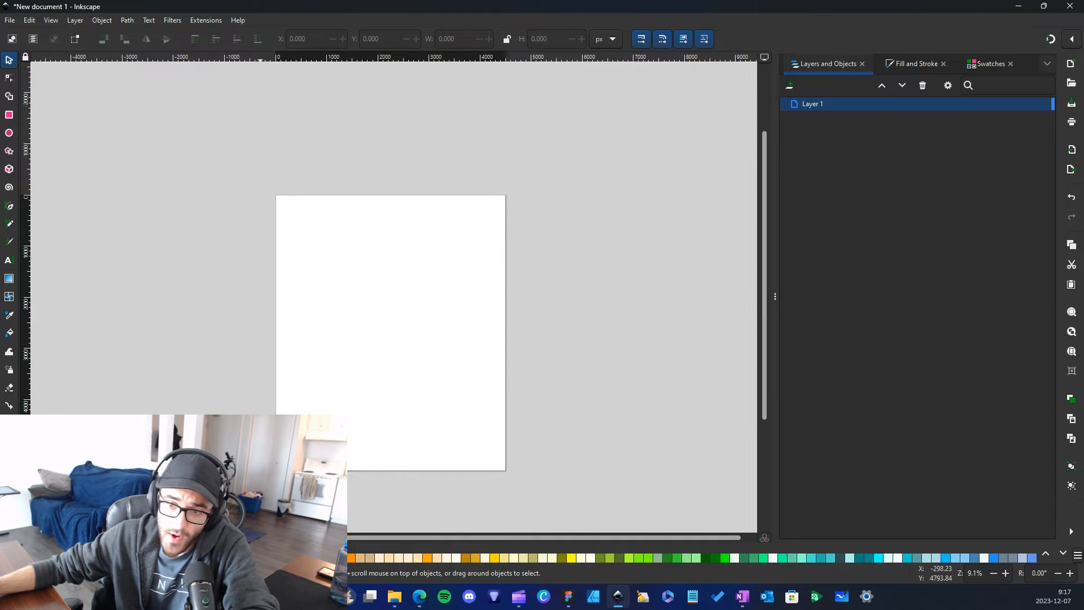
# Reopen the document properties and examine the list of preset page formats without changing the page size.
pyautogui.rightClick(335, 309)
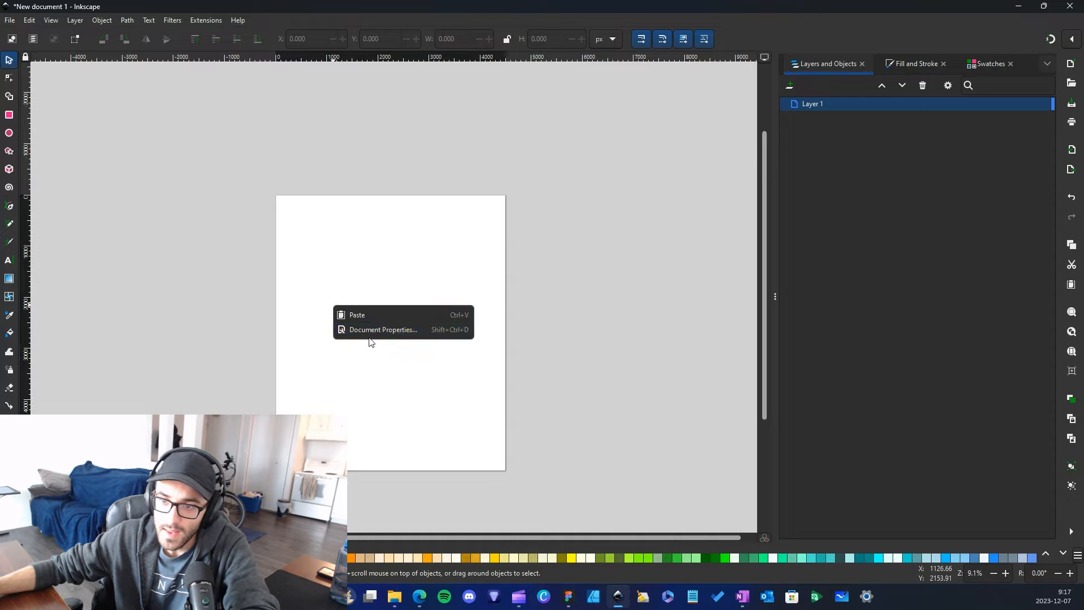
pyautogui.click(372, 339)
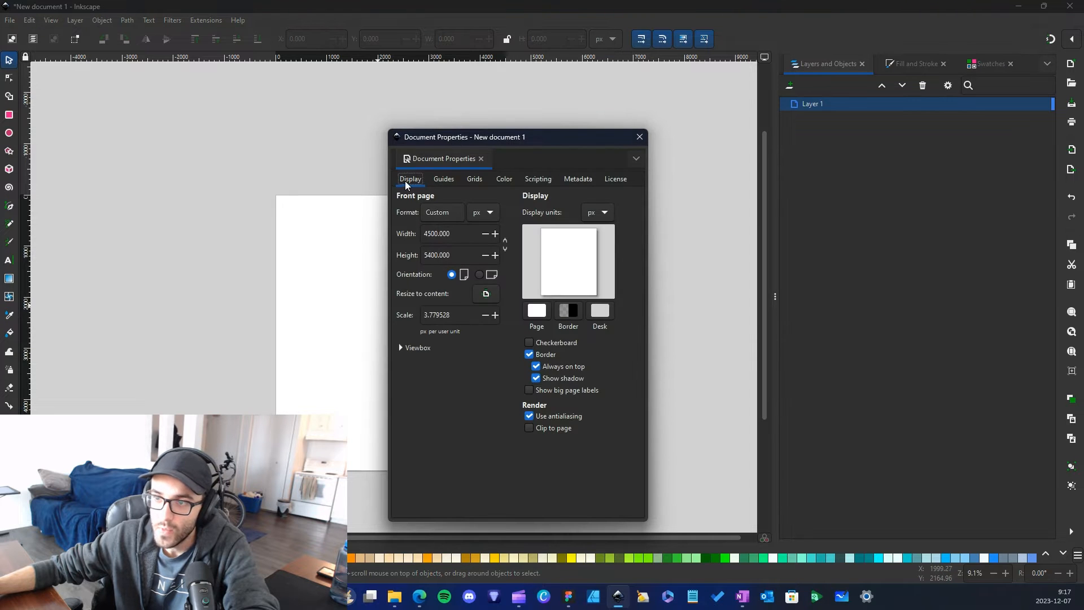
pyautogui.click(453, 216)
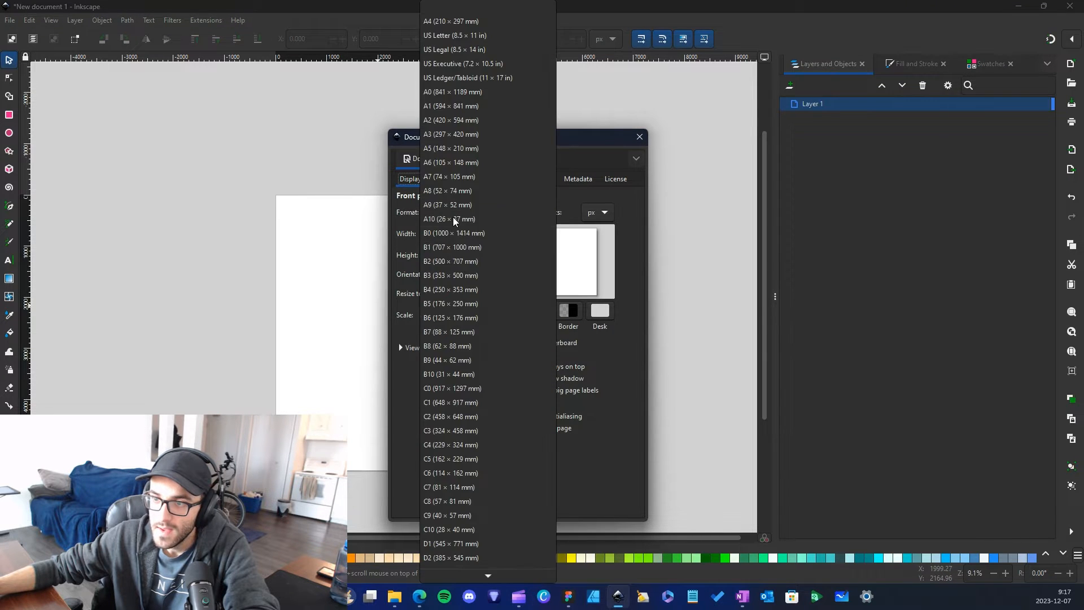
pyautogui.scroll(-2, 472, 254)
pyautogui.scroll(-6, 471, 254)
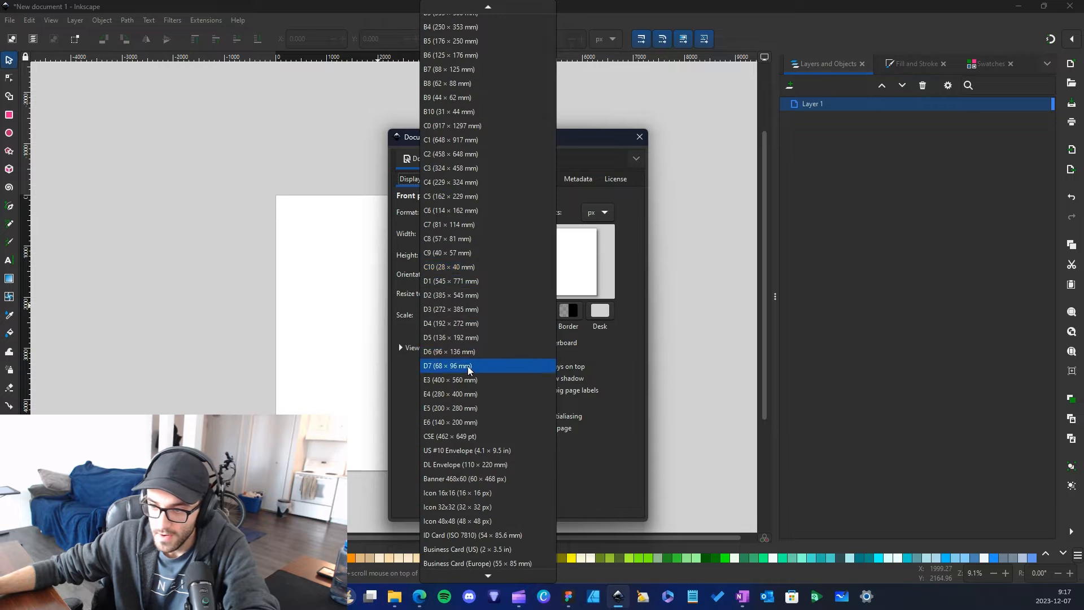
pyautogui.scroll(-3, 482, 380)
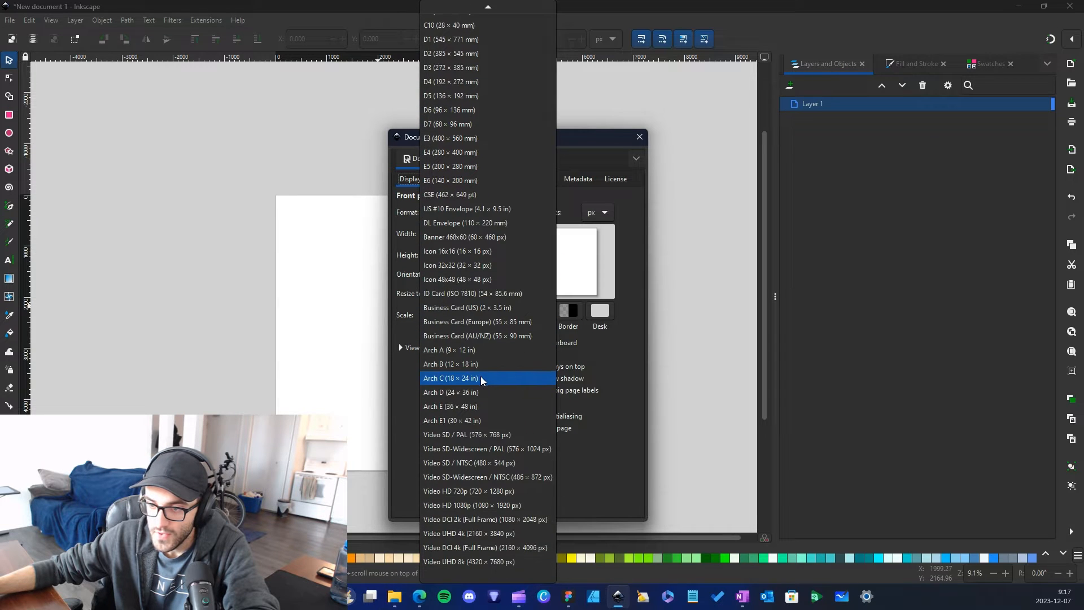
pyautogui.scroll(4, 484, 382)
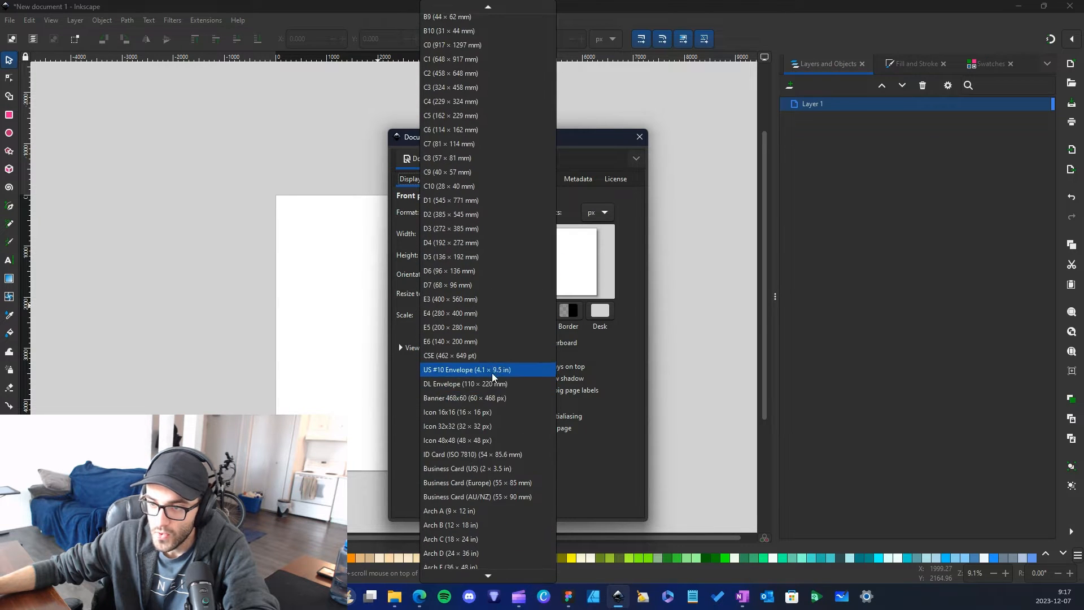
pyautogui.scroll(4, 483, 389)
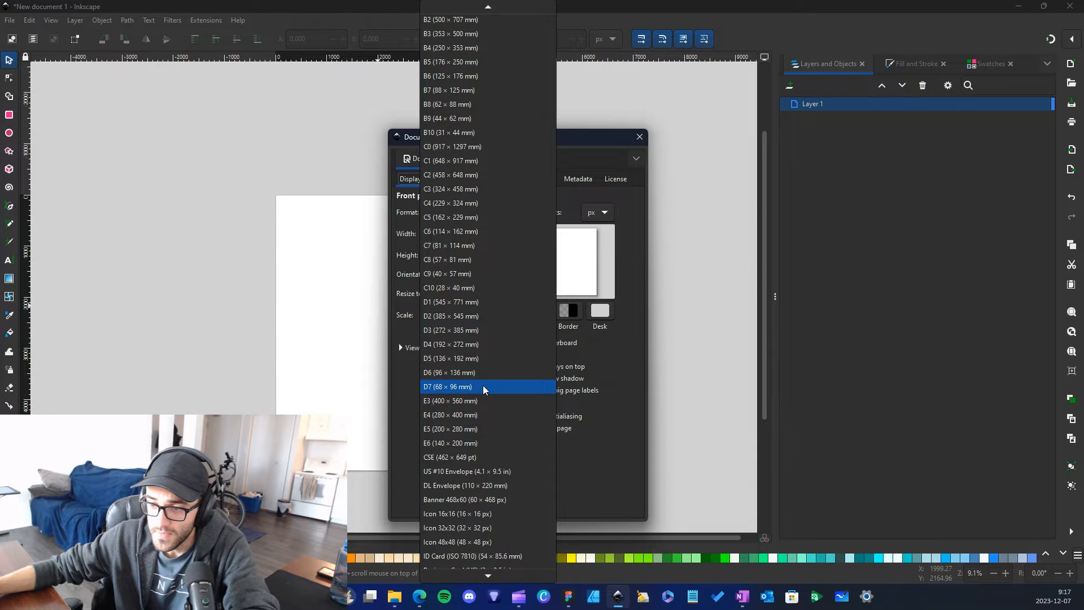
pyautogui.scroll(4, 483, 395)
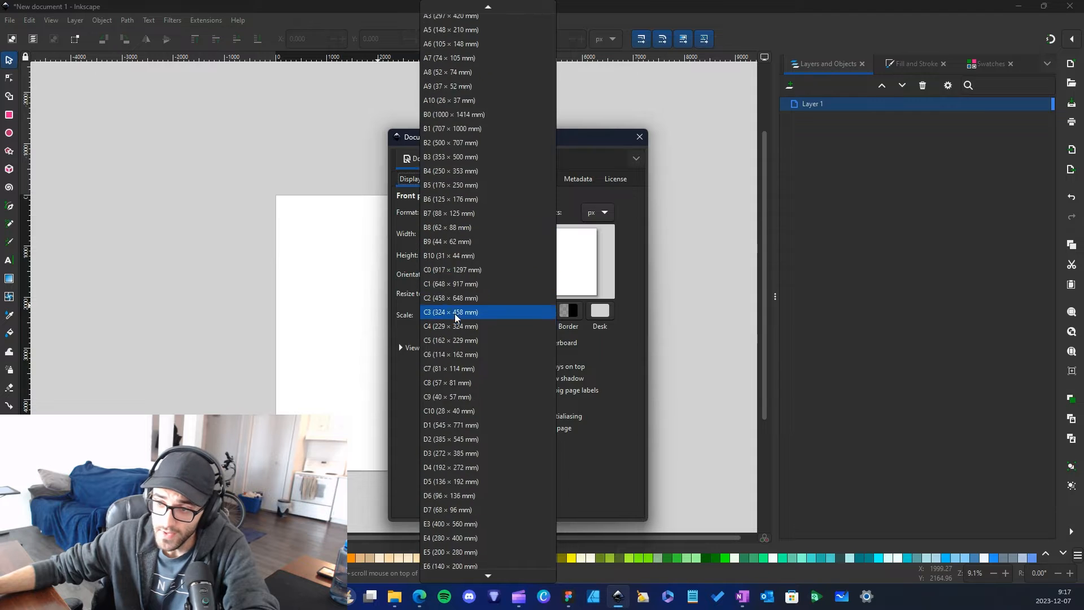
pyautogui.scroll(-5, 461, 339)
pyautogui.click(456, 403)
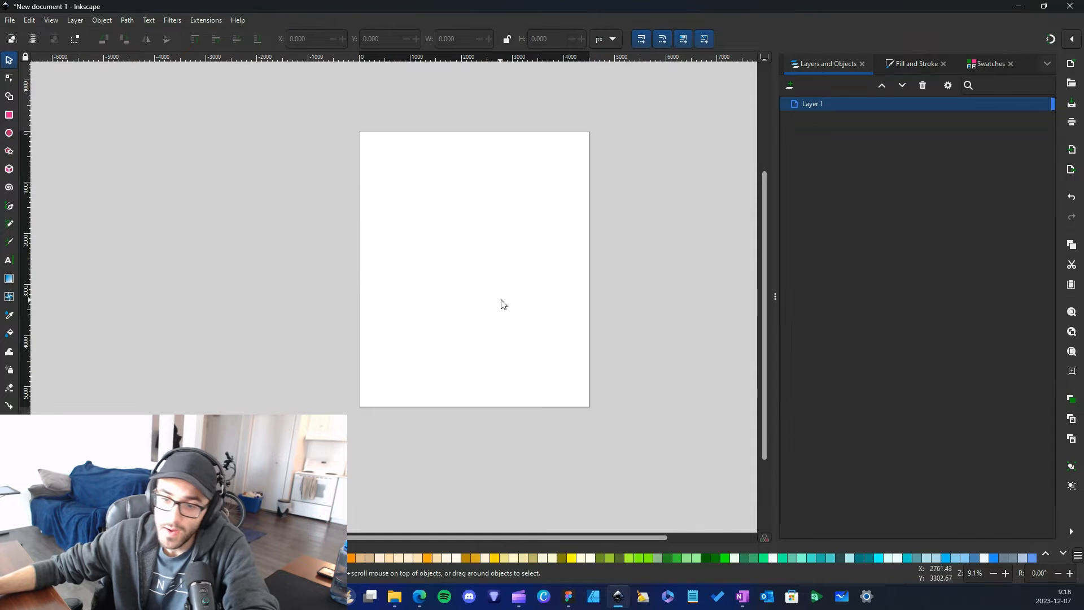
pyautogui.scroll(2, 467, 279)
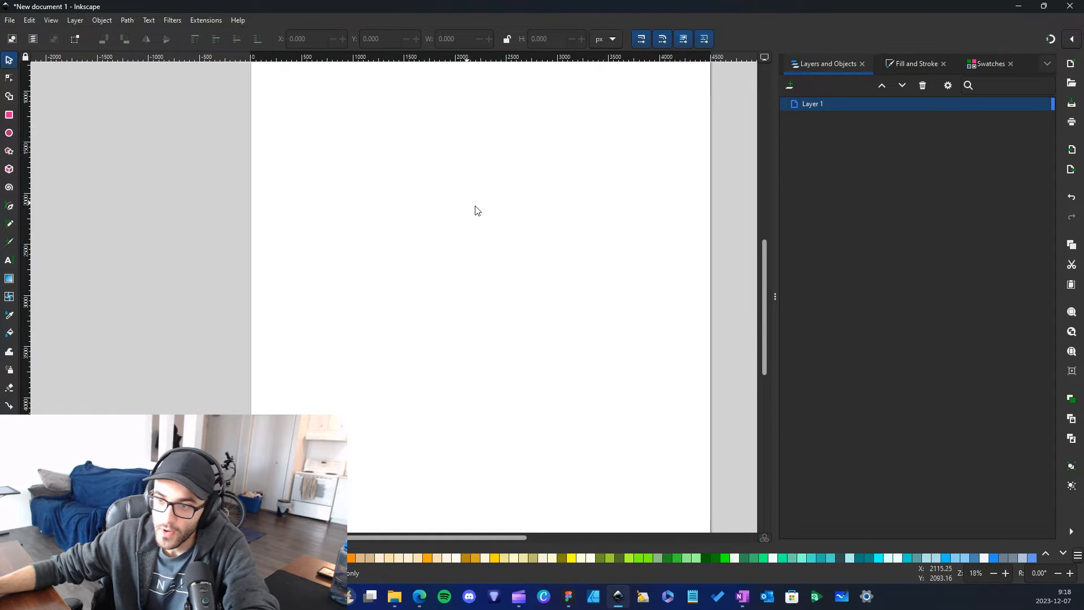
pyautogui.scroll(-2, 477, 209)
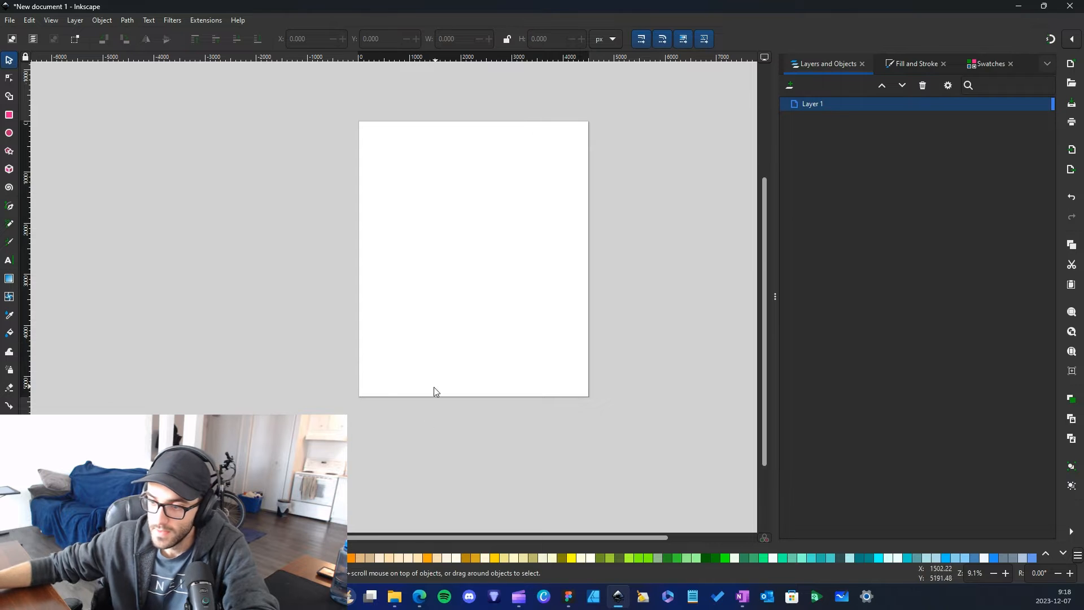
# Switch to Affinity Designer and look through the Print presets offered for a new document.
pyautogui.click(593, 597)
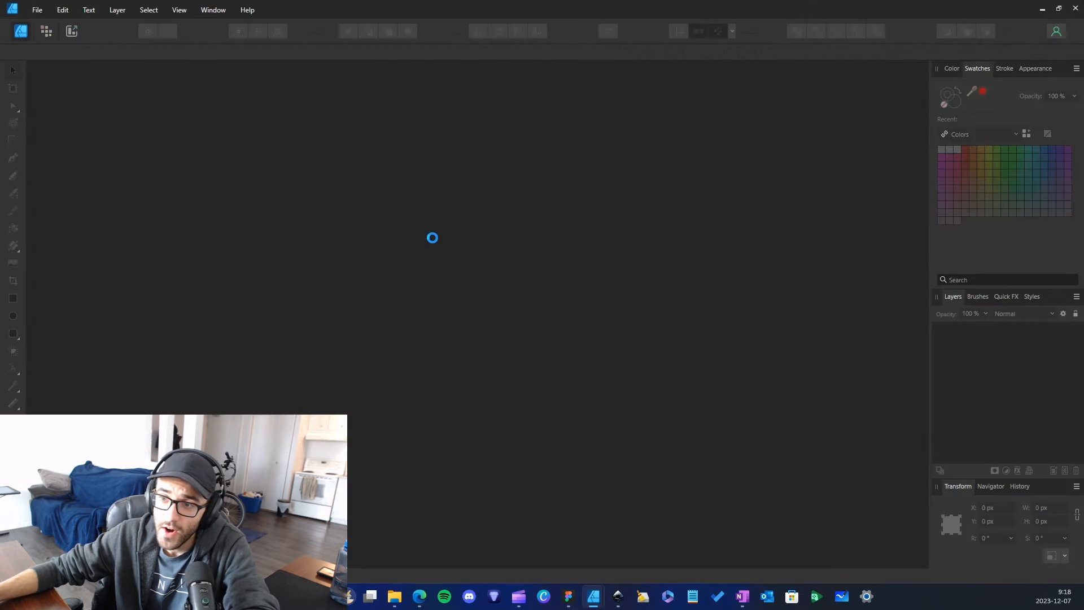
pyautogui.scroll(-1, 383, 337)
pyautogui.scroll(-2, 382, 337)
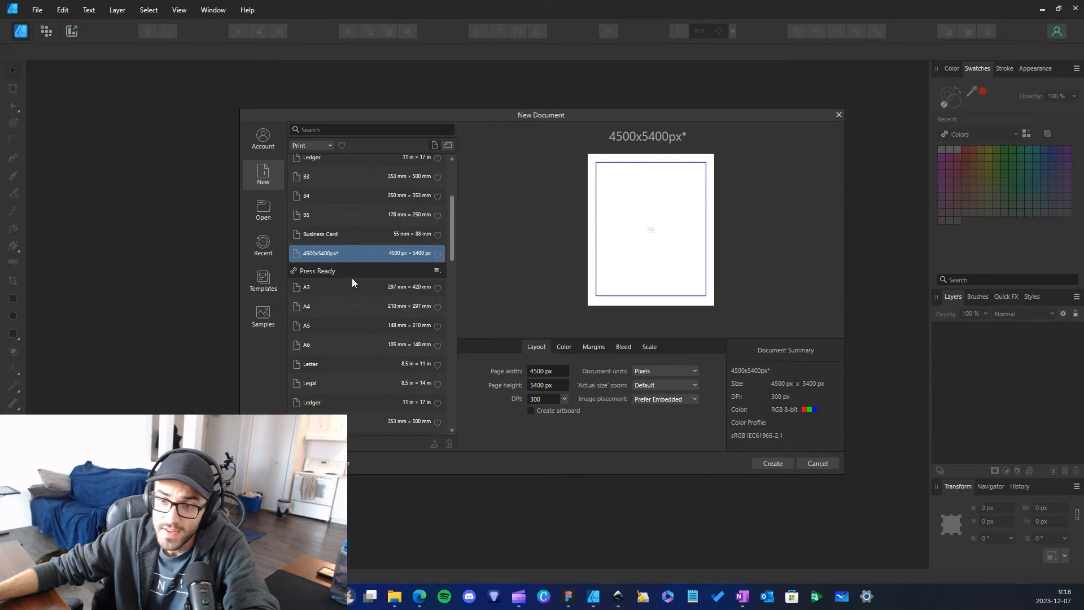
pyautogui.scroll(2, 340, 258)
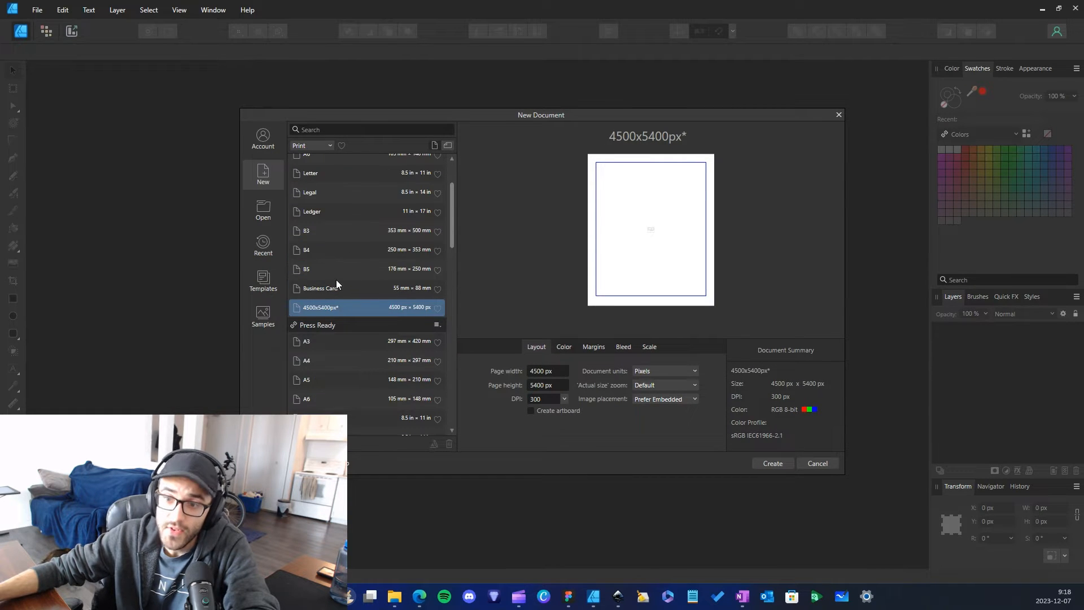
pyautogui.scroll(3, 345, 313)
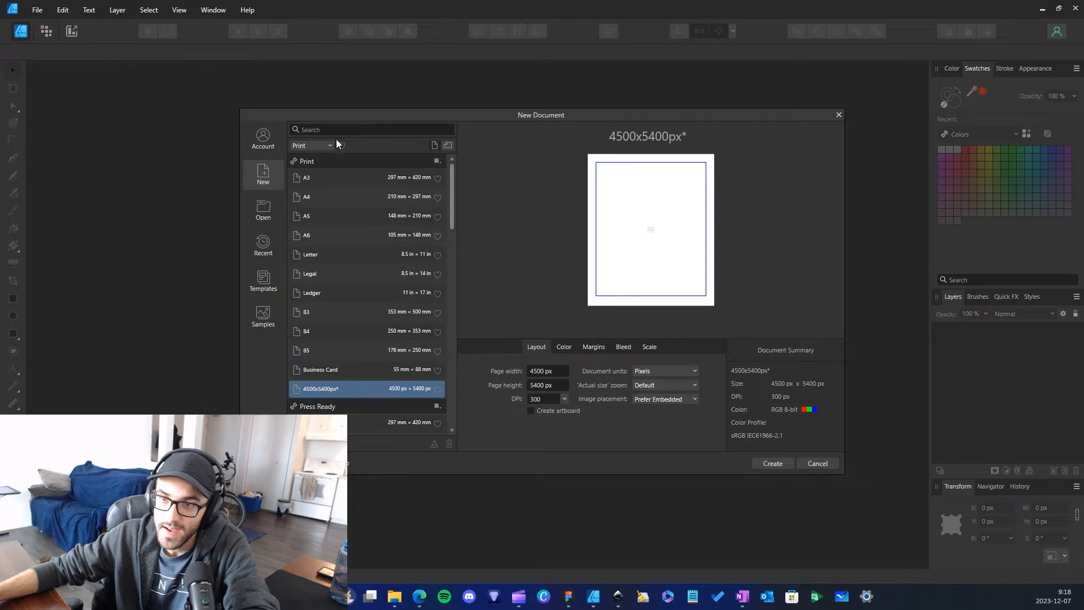
pyautogui.scroll(-2, 341, 287)
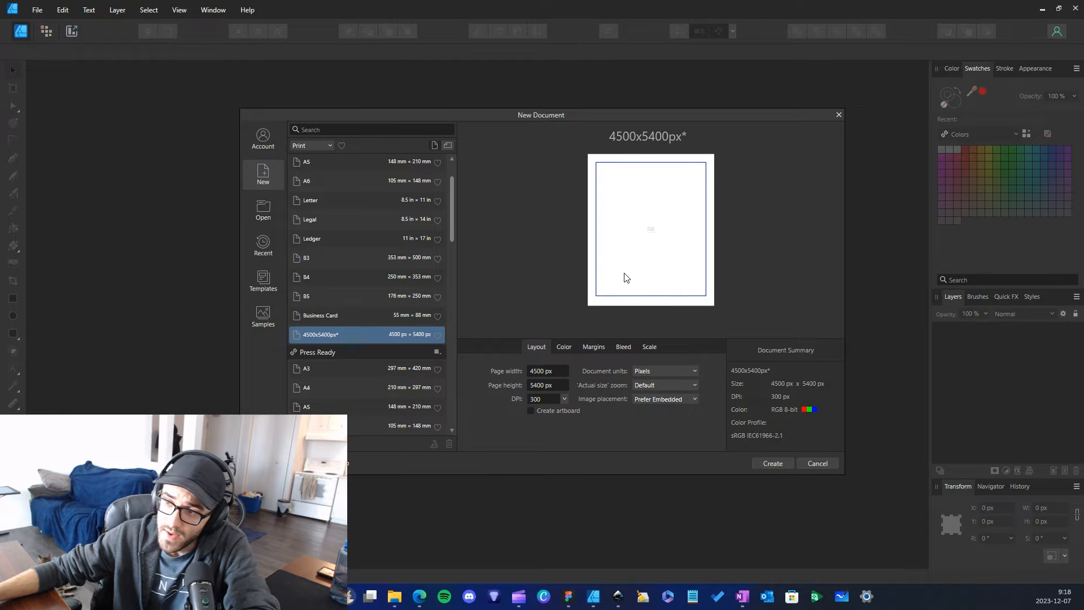
# Keep image placement at Prefer Embedded and create a document from the 4500x5400px preset at 300 DPI.
pyautogui.click(647, 400)
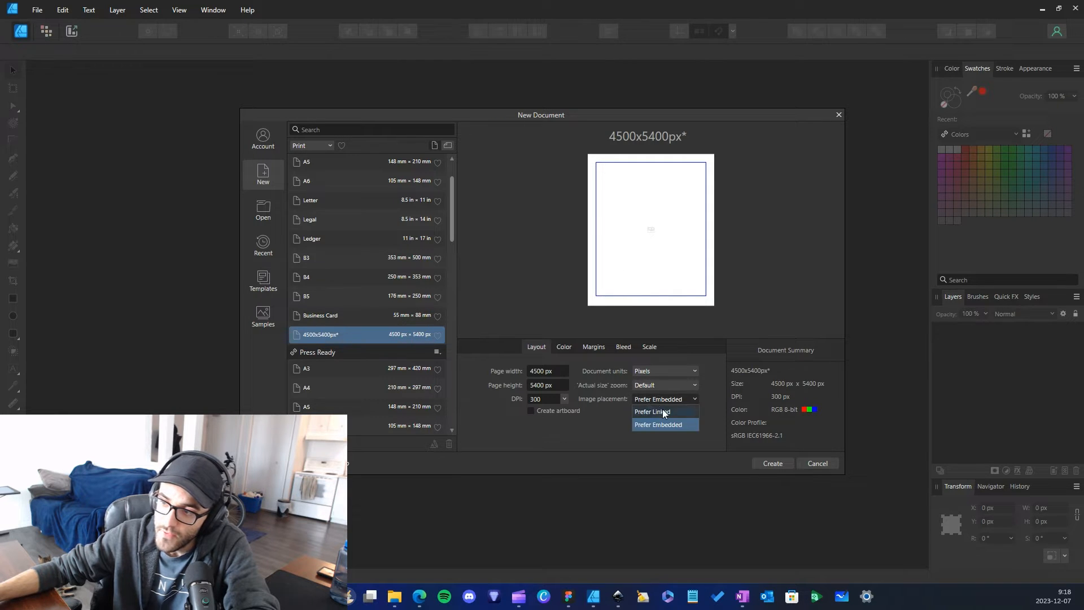
pyautogui.click(622, 410)
pyautogui.click(645, 398)
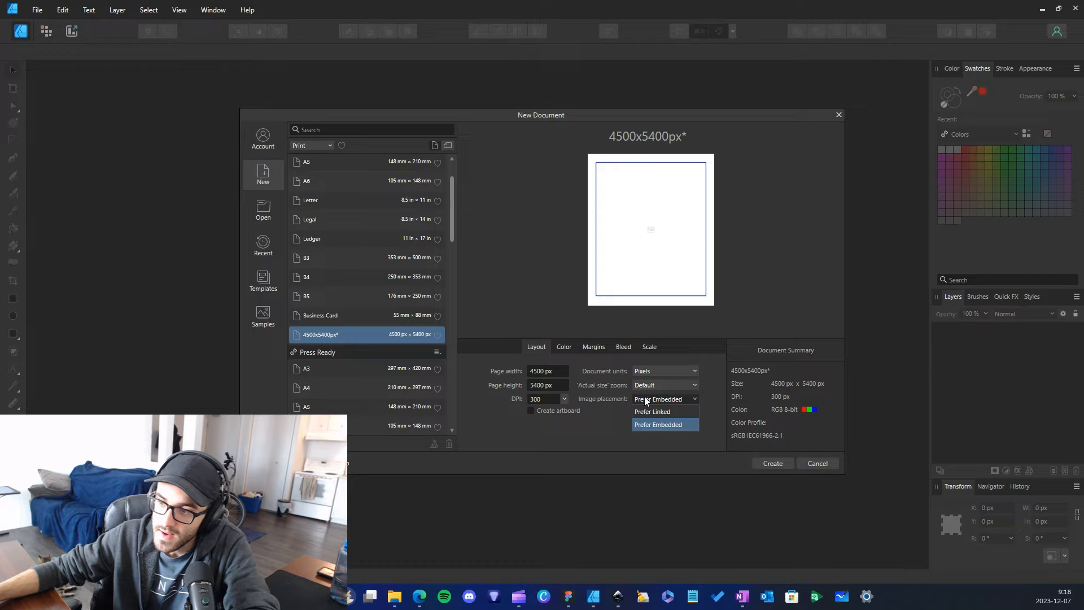
pyautogui.click(597, 407)
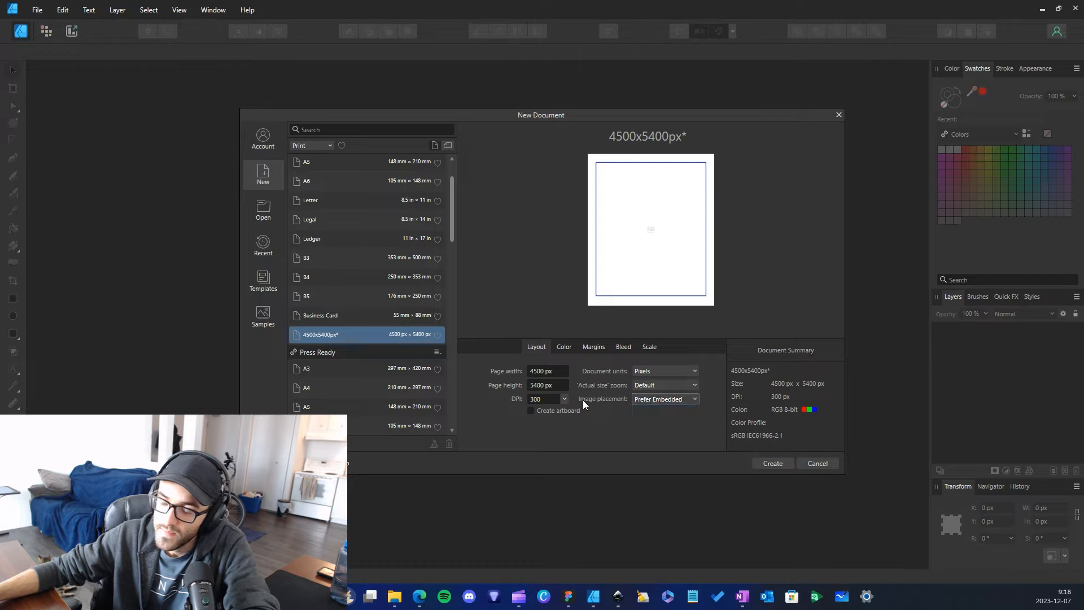
pyautogui.click(649, 400)
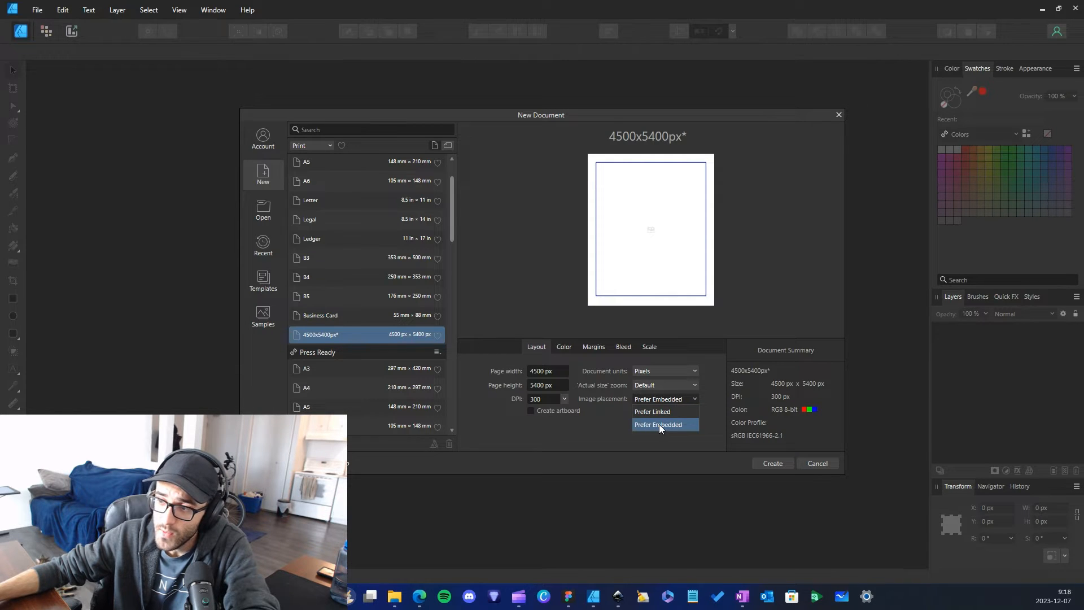
pyautogui.click(659, 424)
pyautogui.click(773, 463)
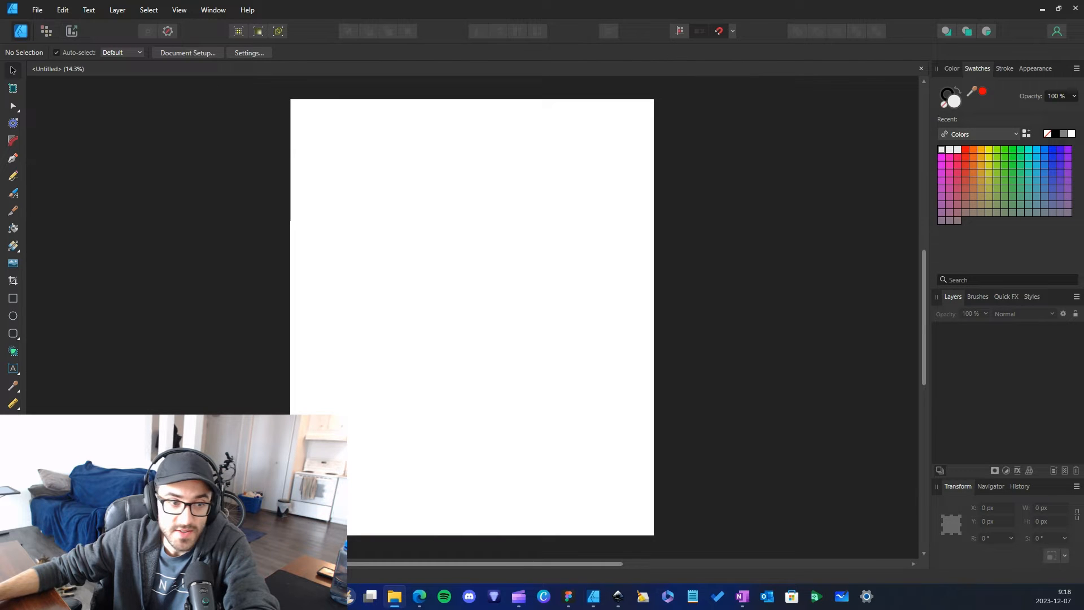
# Place ice cream.svg on the blank page and open the embedded document for editing.
pyautogui.moveTo(93, 341); pyautogui.dragTo(446, 291)
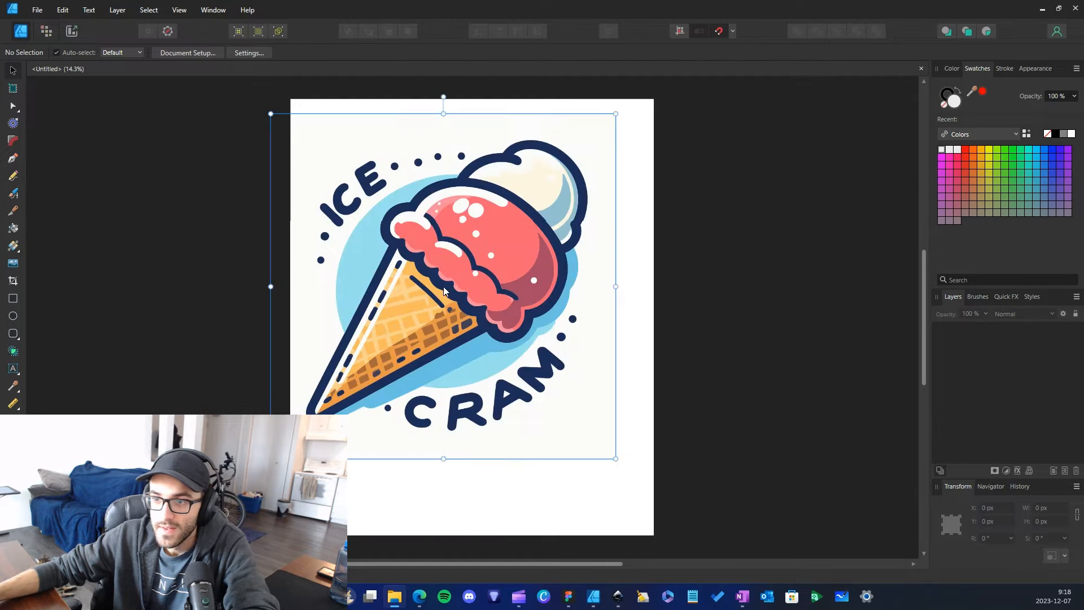
pyautogui.moveTo(495, 255); pyautogui.dragTo(520, 262)
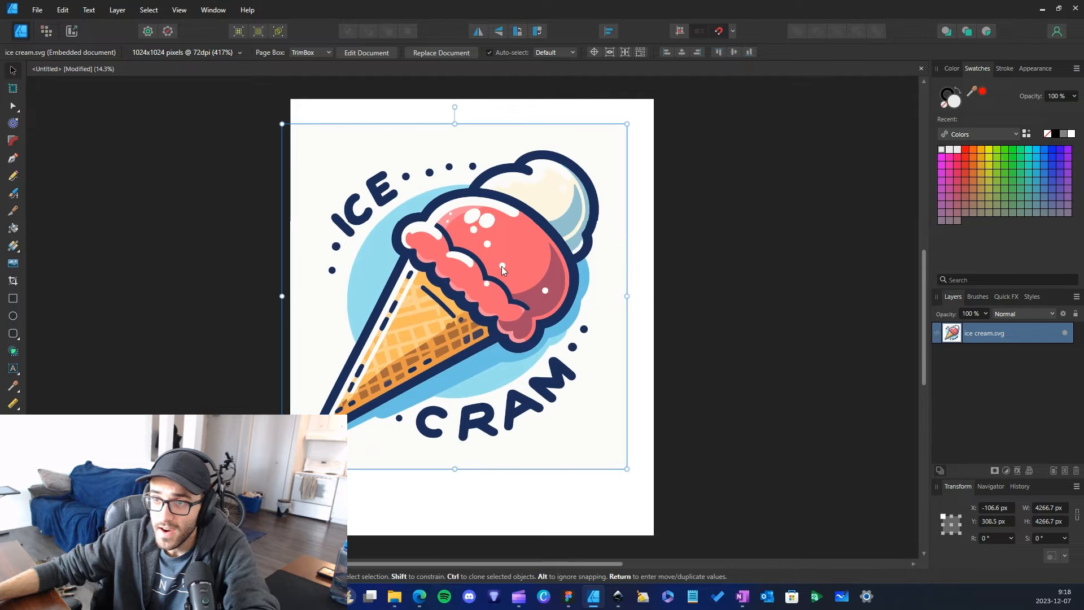
pyautogui.doubleClick(511, 264)
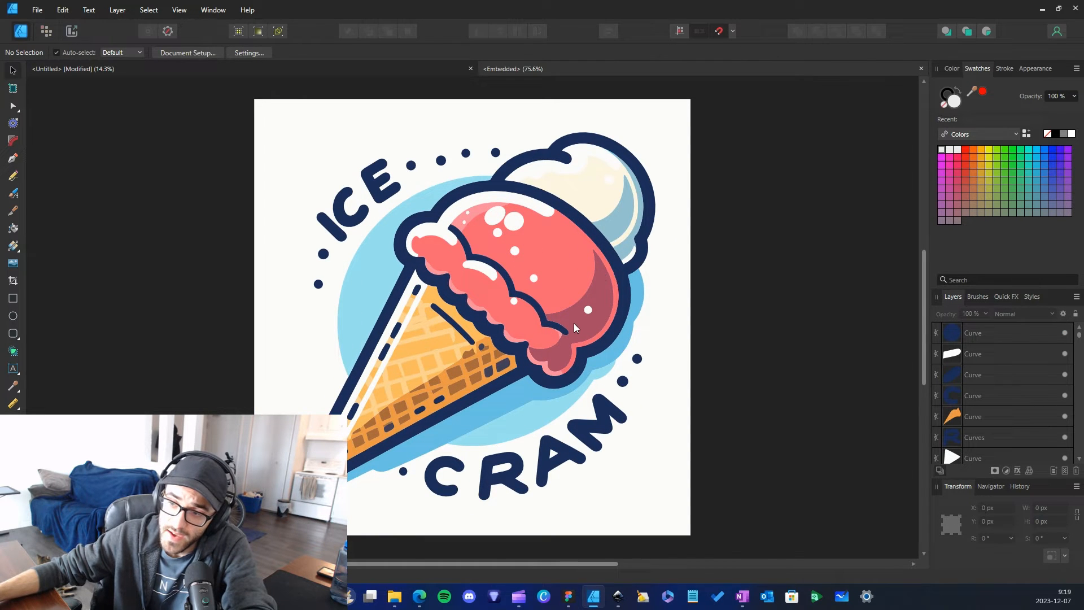
# Inspect the artwork's individual curves by selecting parts of the scoops and the letter M, and clear the selection.
pyautogui.click(540, 267)
pyautogui.click(733, 289)
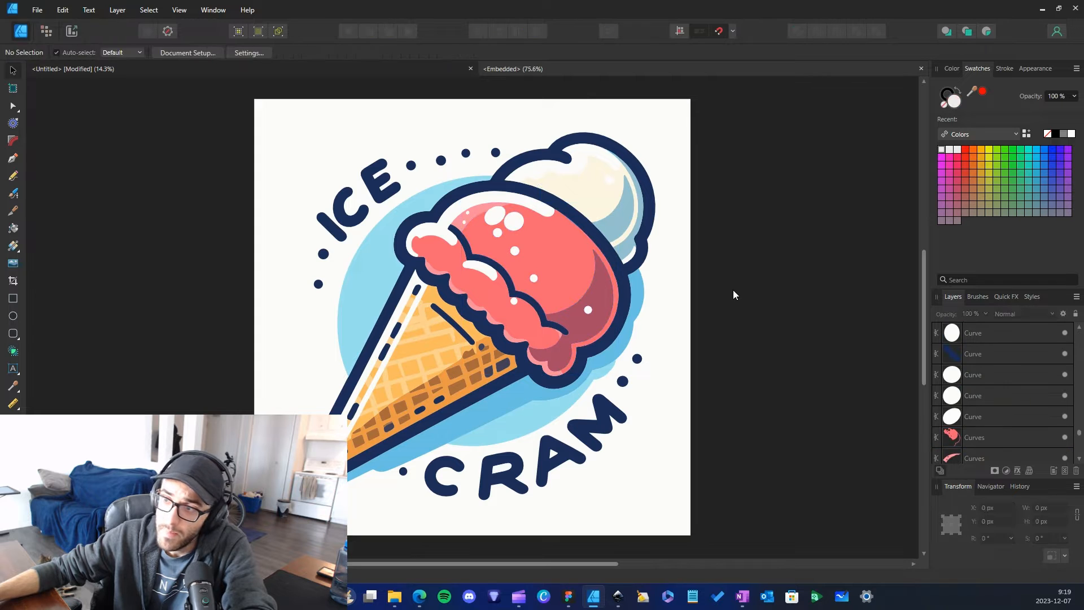
pyautogui.doubleClick(572, 207)
pyautogui.click(226, 141)
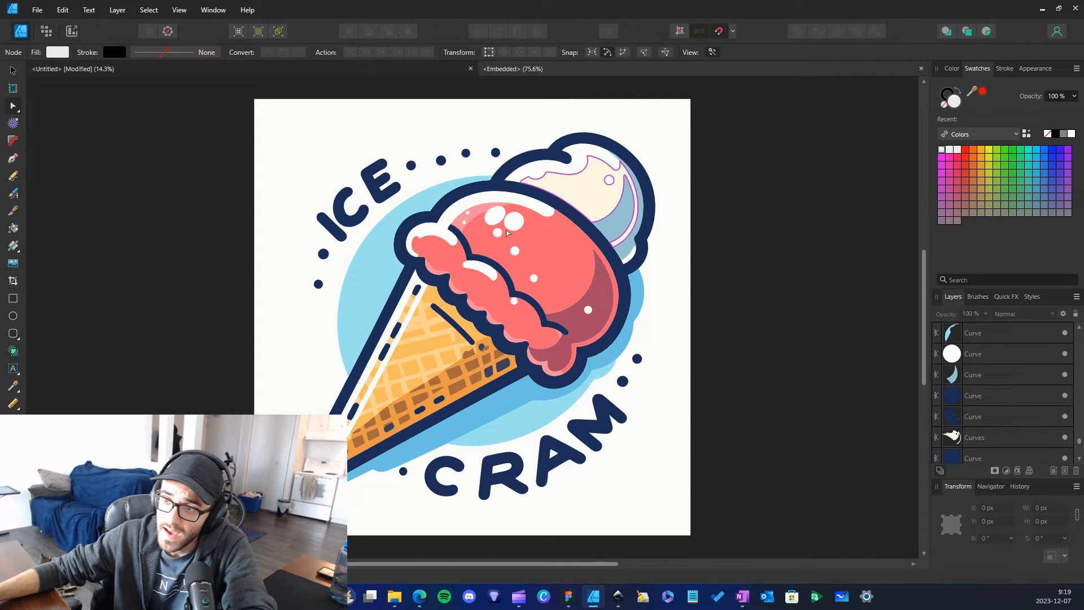
pyautogui.doubleClick(485, 203)
pyautogui.click(614, 420)
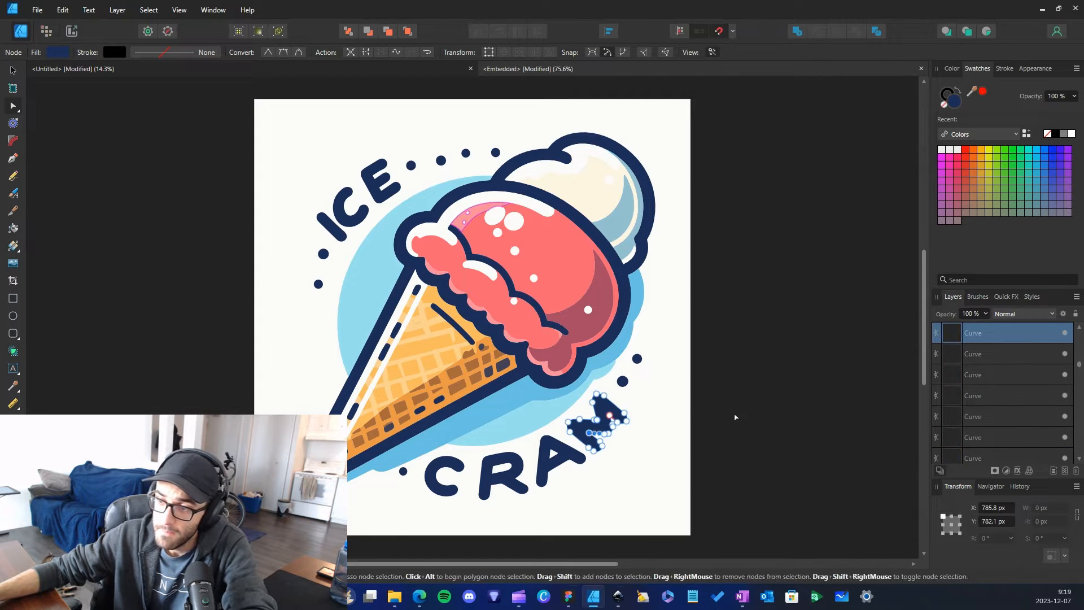
pyautogui.click(736, 416)
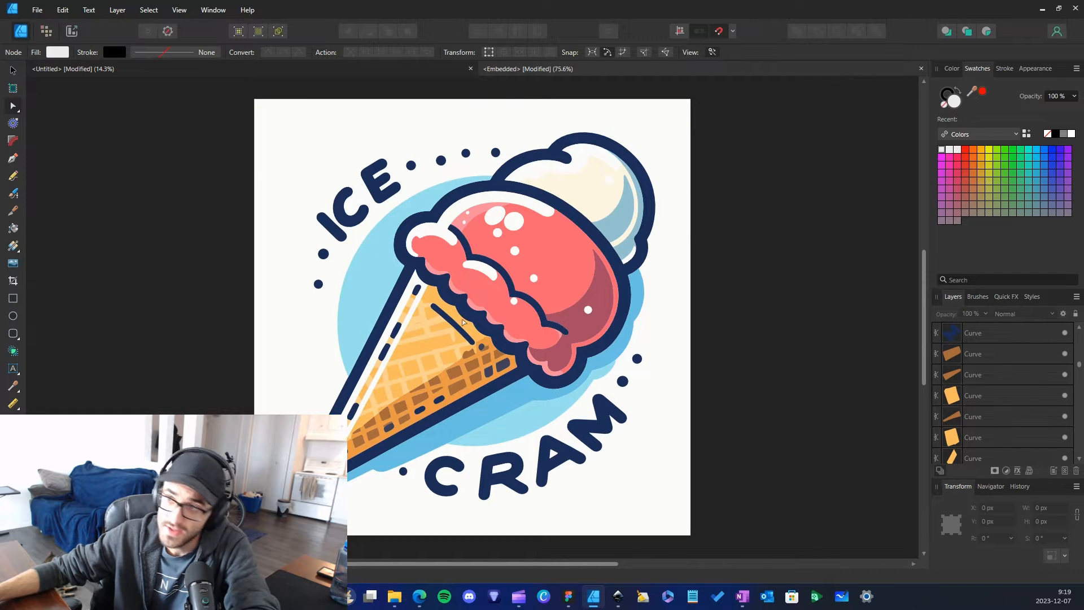
# Cut all the curves from the embedded document, paste them into the untitled document, and delete the empty ice cream.svg layer.
pyautogui.hotkey('ctrl', 'a')
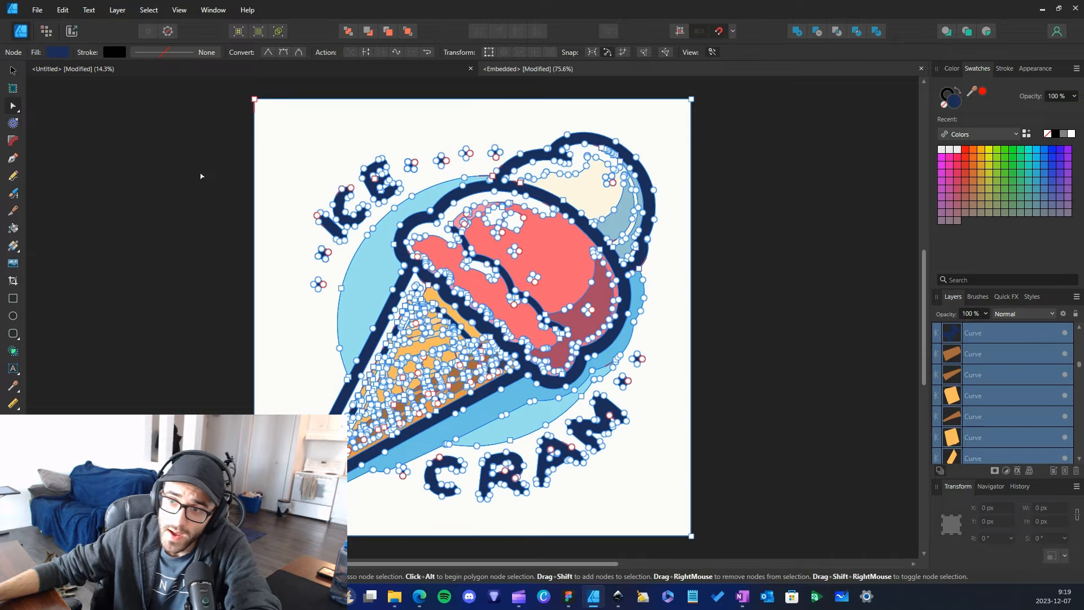
pyautogui.hotkey('ctrl', 'x')
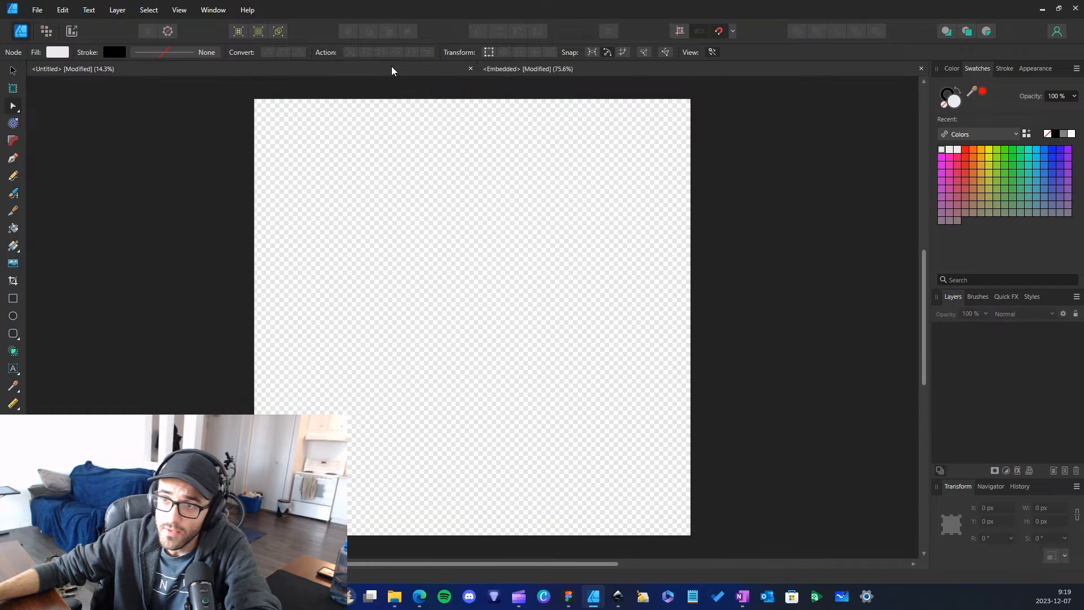
pyautogui.click(392, 66)
pyautogui.click(322, 113)
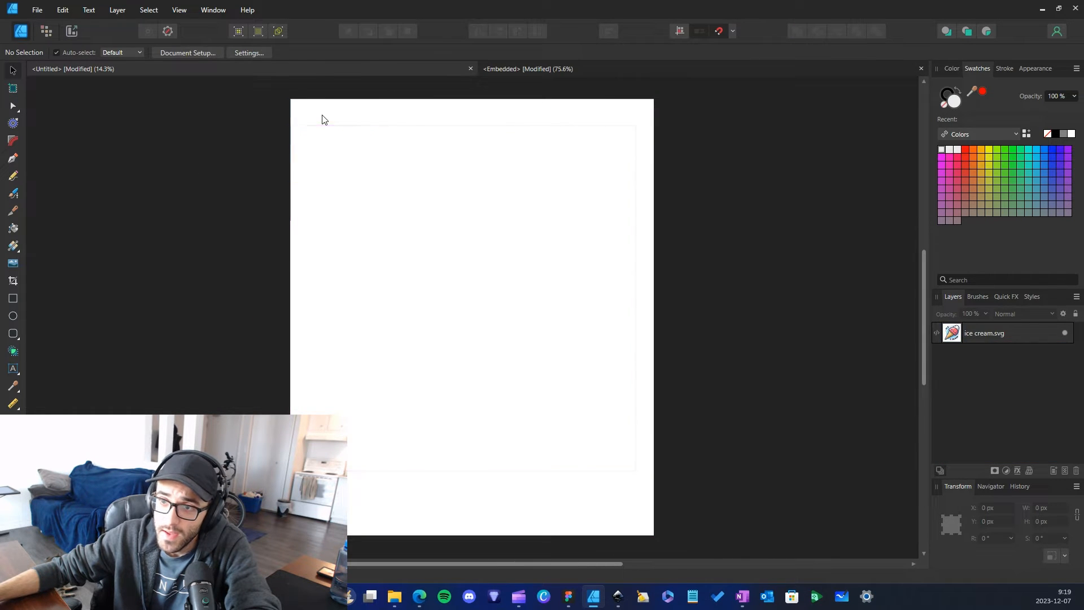
pyautogui.hotkey('ctrl', 'v')
pyautogui.click(421, 229)
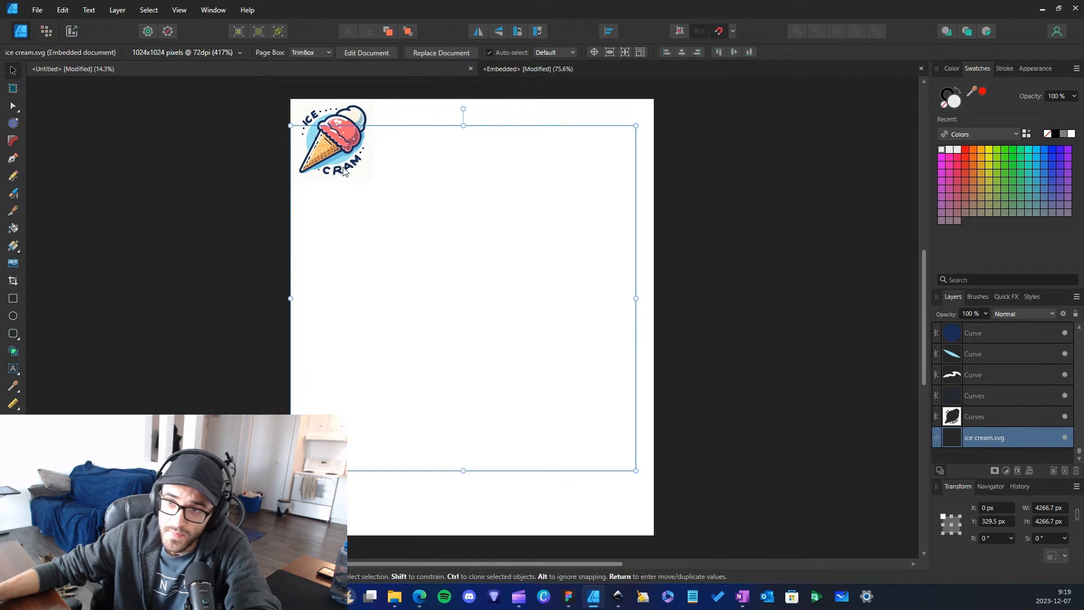
pyautogui.press('Delete')
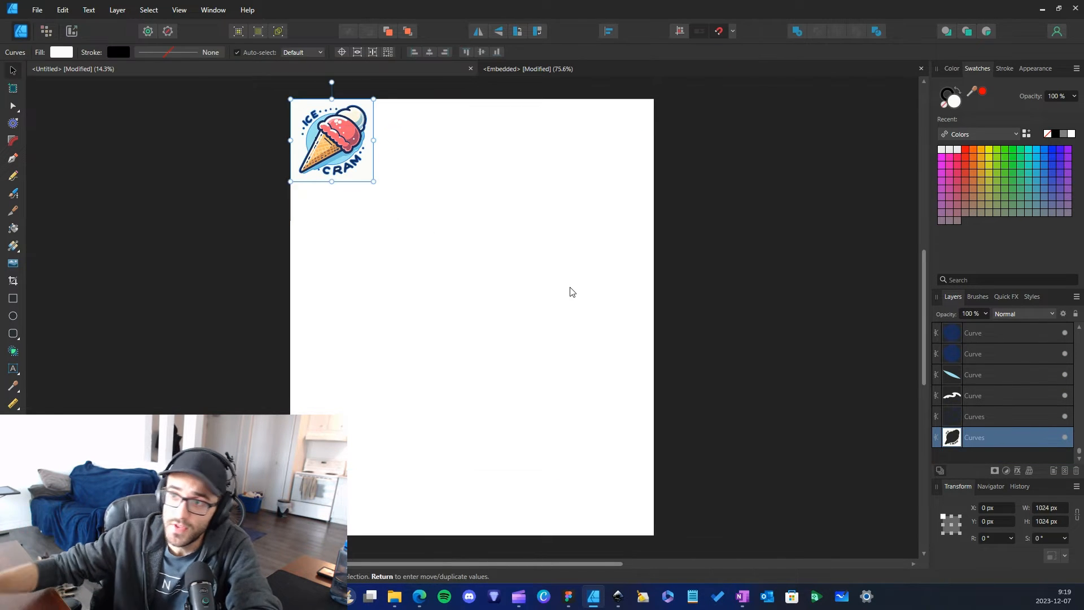
# Try to enlarge the pasted artwork by scaling its selected background shape from the corner, undoing each attempt.
pyautogui.moveTo(374, 181); pyautogui.dragTo(628, 417)
pyautogui.hotkey('ctrl', 'z')
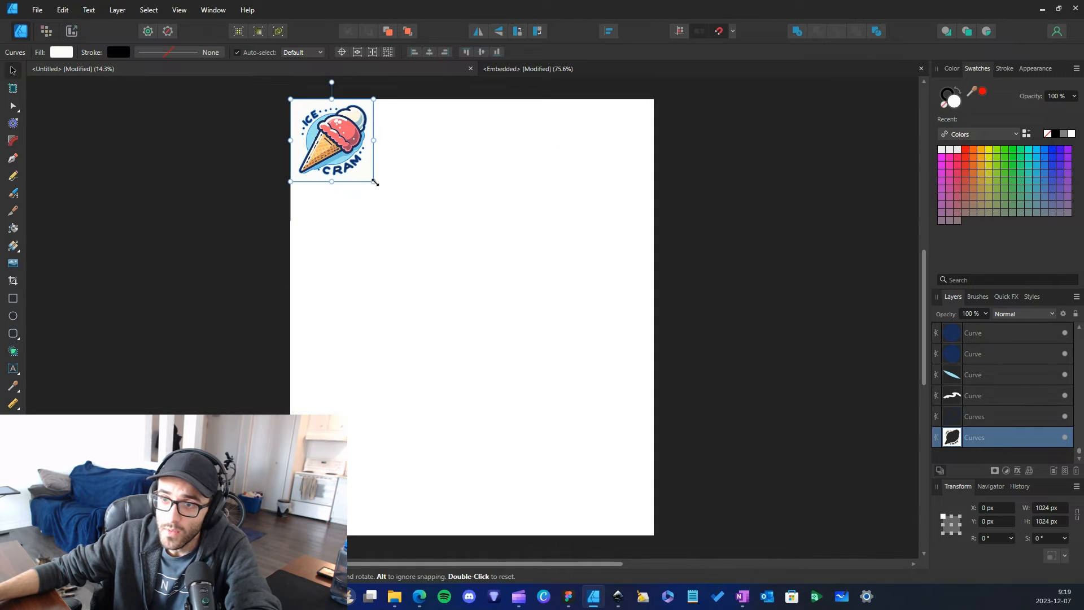
pyautogui.moveTo(373, 181); pyautogui.dragTo(659, 450)
pyautogui.hotkey('ctrl', 'z')
# Try to enlarge the curves enclosed by a selection area to about 4178 × 3605 px, and undo the scaling.
pyautogui.moveTo(126, 101); pyautogui.dragTo(408, 247)
pyautogui.moveTo(364, 175); pyautogui.dragTo(641, 394)
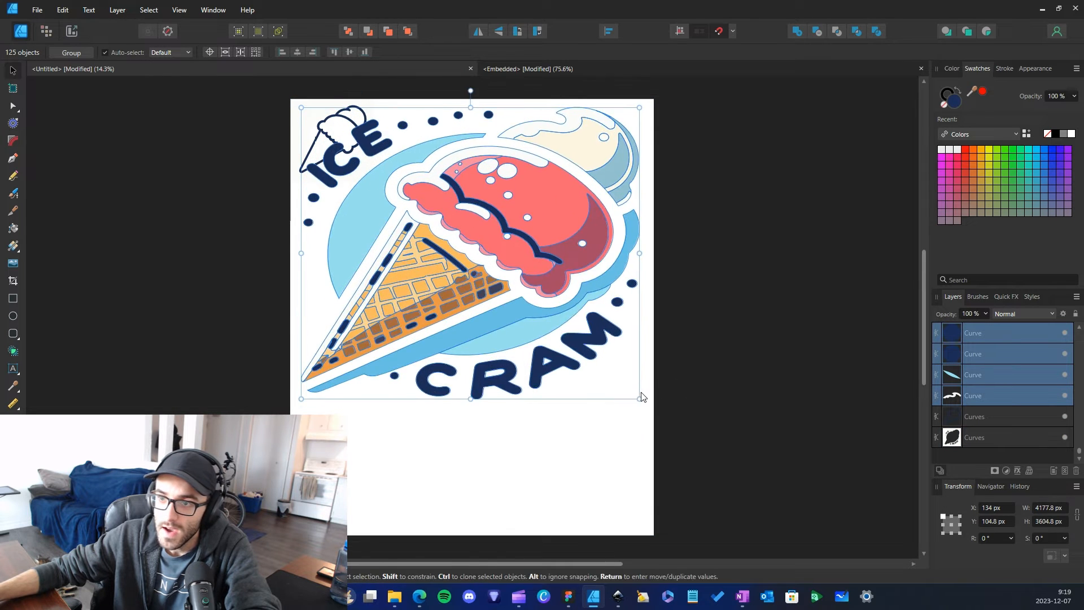
pyautogui.hotkey('ctrl', 'z')
pyautogui.click(517, 470)
# Switch to Inkscape, start importing the ice cream SVG, and examine the image import types before cancelling.
pyautogui.click(618, 597)
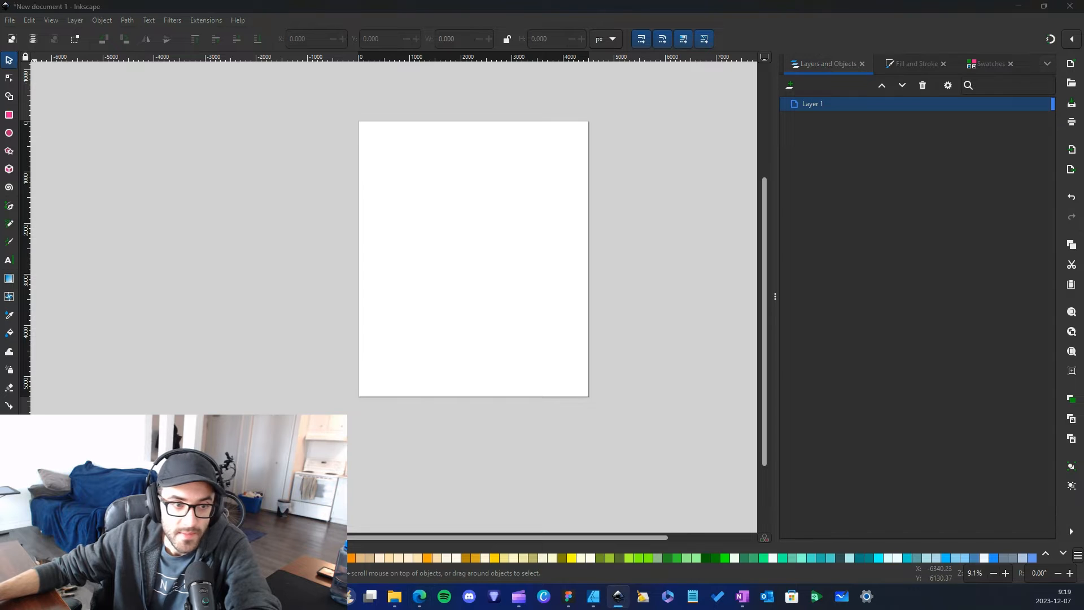
pyautogui.hotkey('ctrl', 'v')
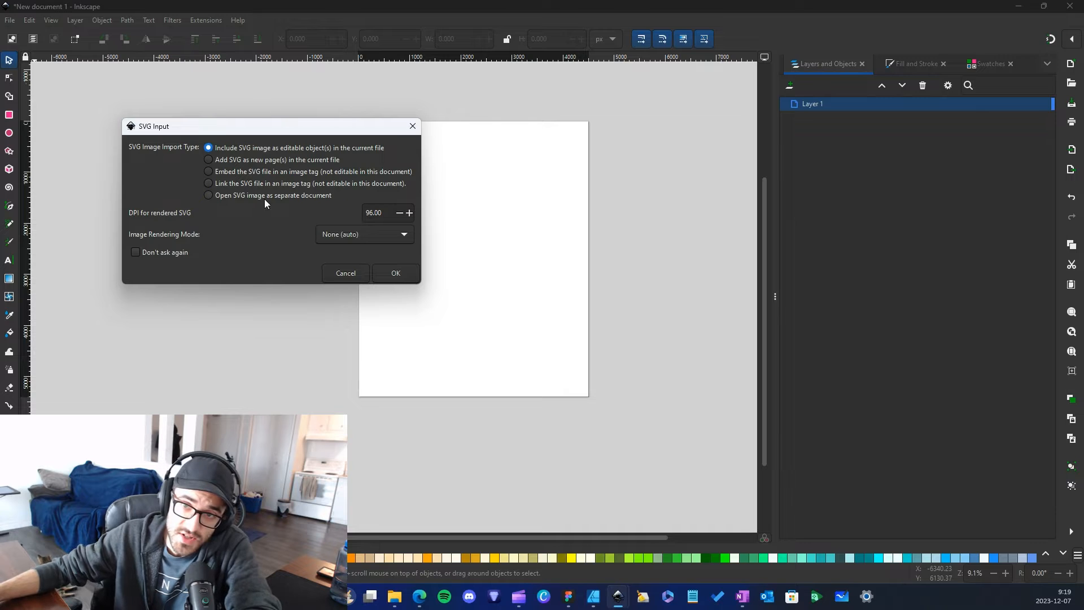
pyautogui.moveTo(594, 598)
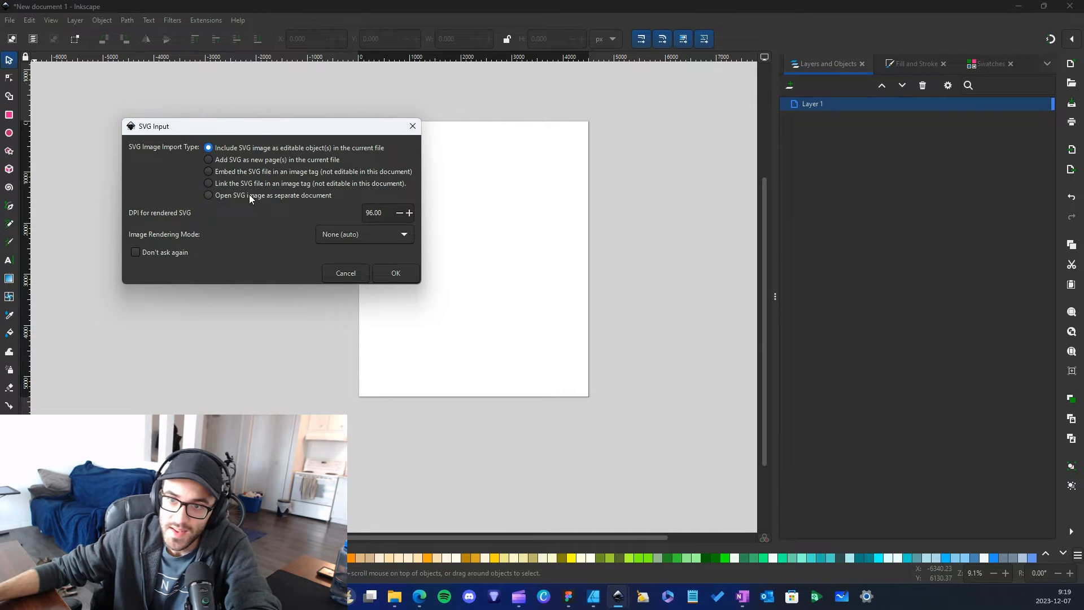
pyautogui.click(214, 186)
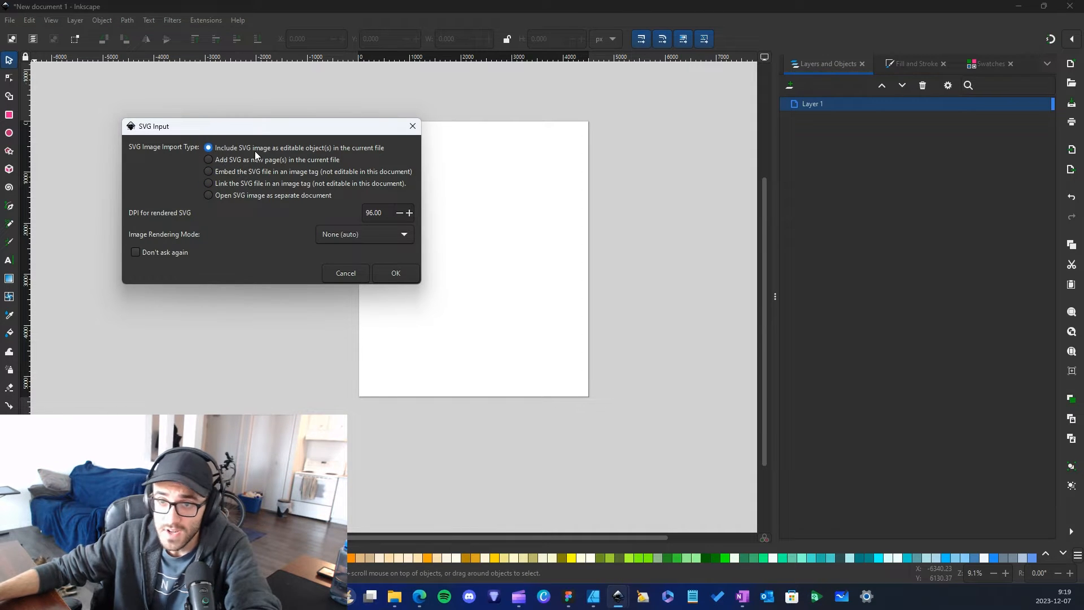
pyautogui.click(364, 273)
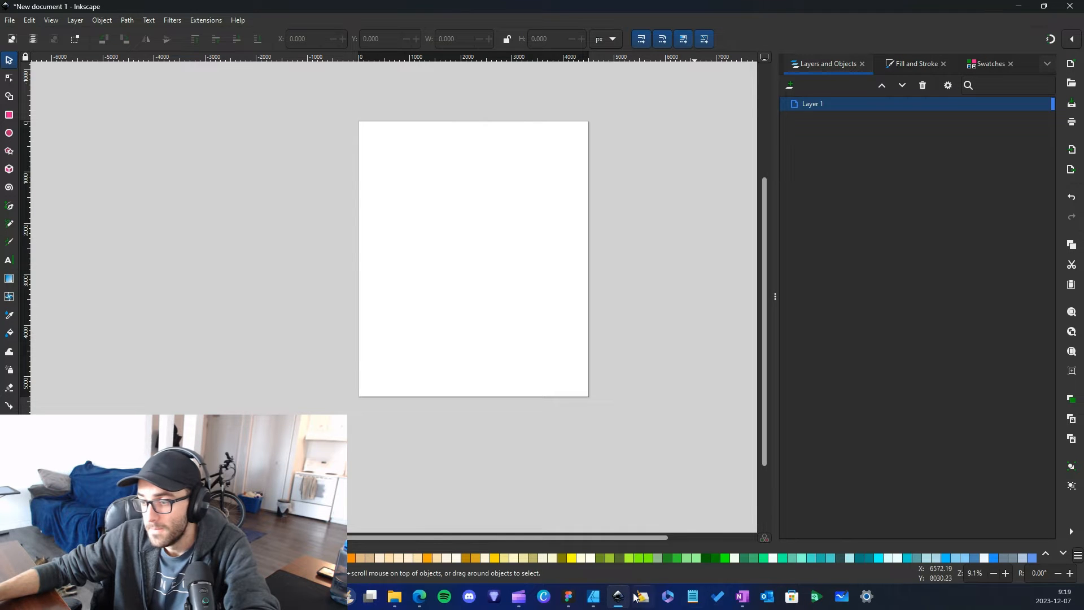
# Minimize Affinity Designer and switch to the T-SHIRT file in Figma.
pyautogui.click(601, 597)
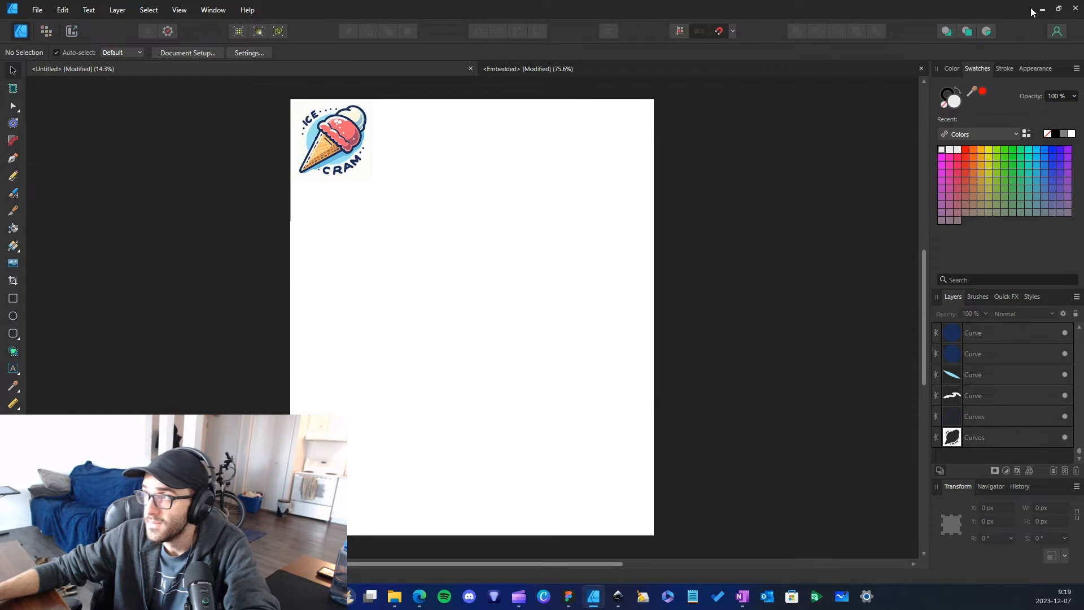
pyautogui.click(1042, 9)
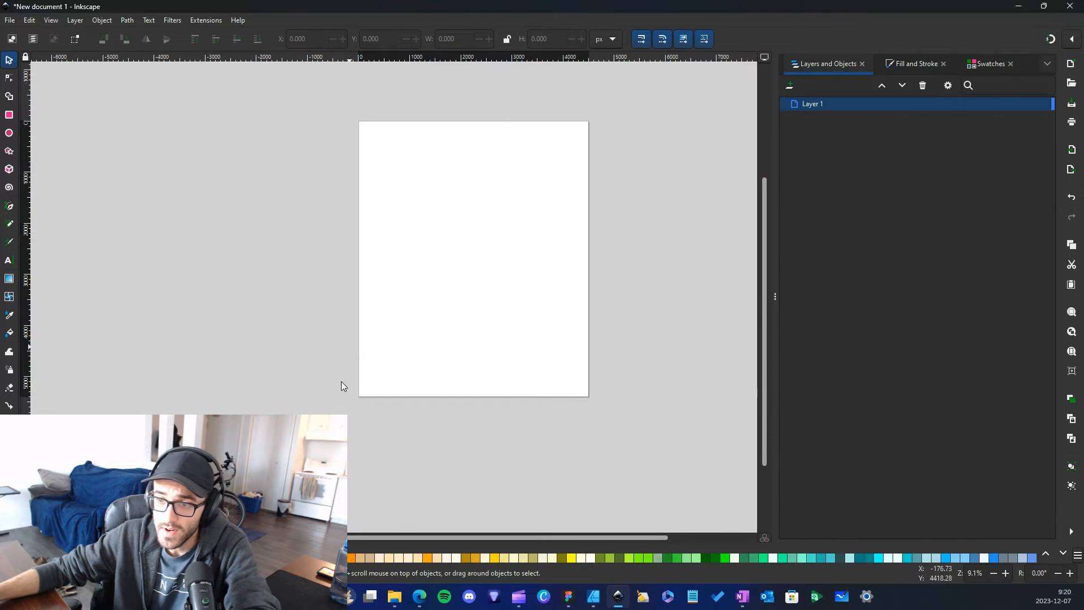
pyautogui.click(569, 597)
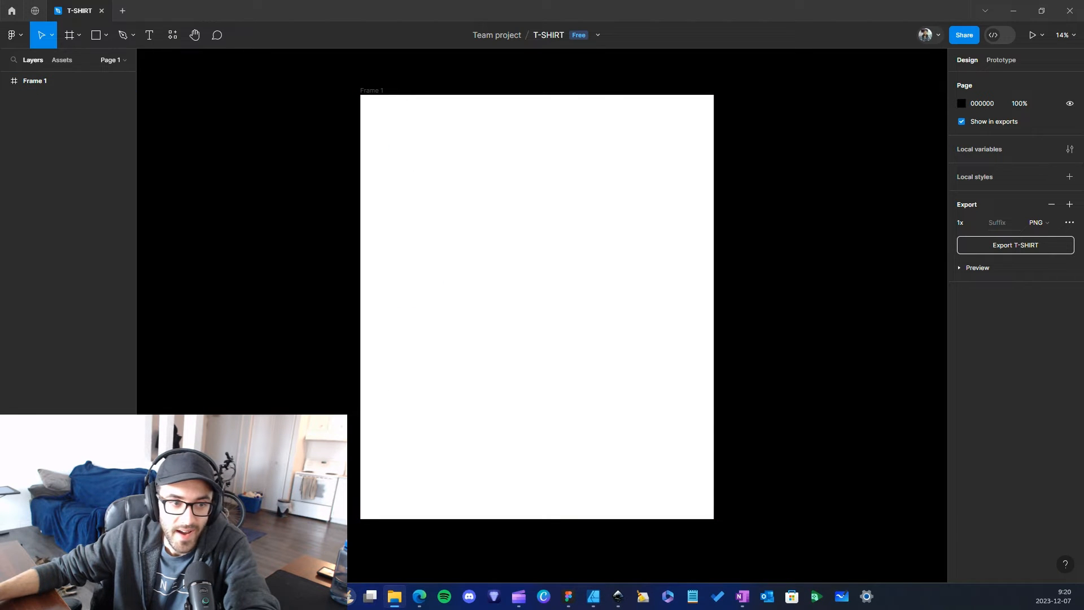
# Place the ice cream artwork in Frame 1, enlarge it to about 4164 × 4164 px, and fit it inside the frame.
pyautogui.moveTo(394, 593); pyautogui.dragTo(468, 243)
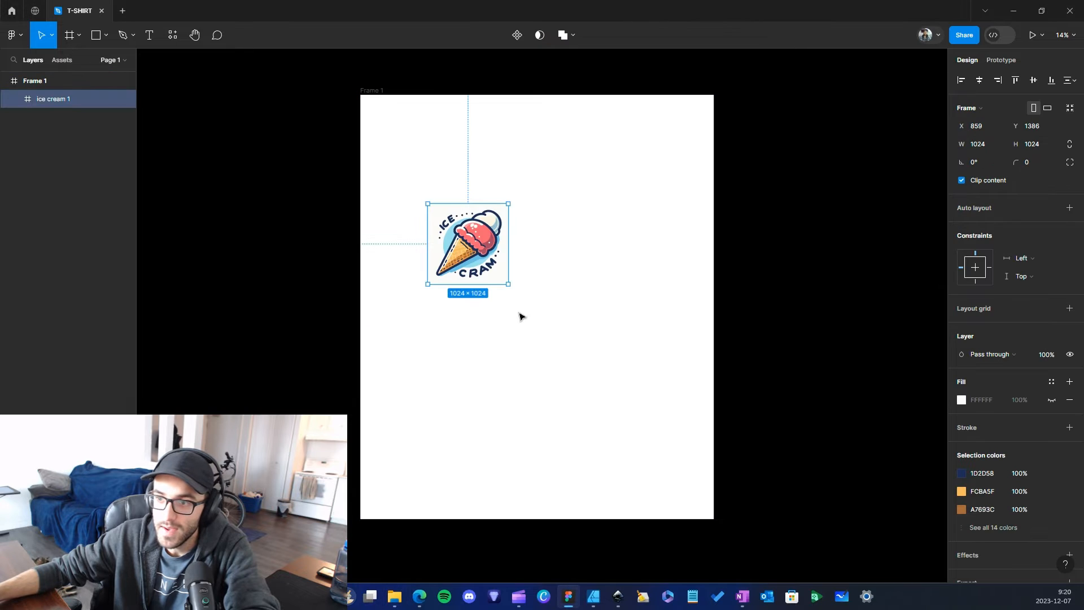
pyautogui.moveTo(507, 287); pyautogui.dragTo(755, 531)
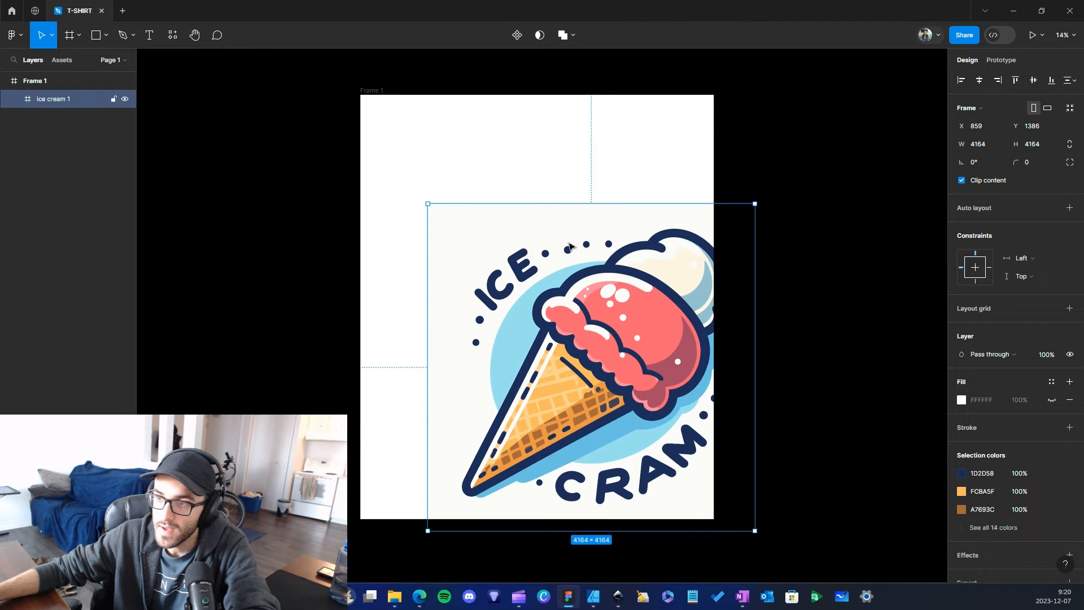
pyautogui.moveTo(570, 246); pyautogui.dragTo(514, 157)
# Open the pink scoop's vector shape for point editing and leave the vector editing mode.
pyautogui.doubleClick(576, 230)
pyautogui.doubleClick(612, 241)
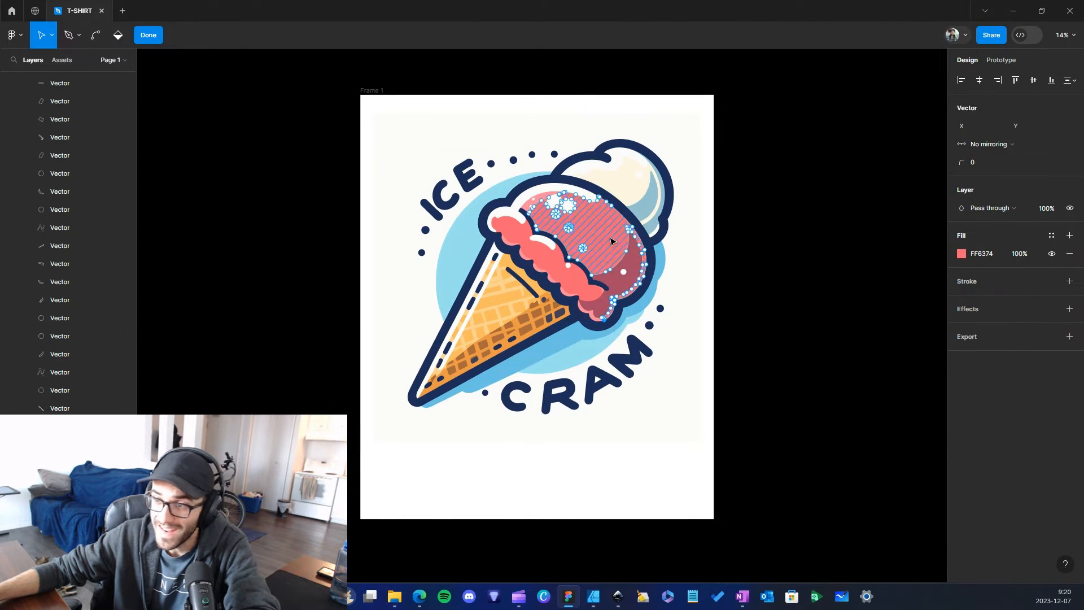
pyautogui.press('Escape')
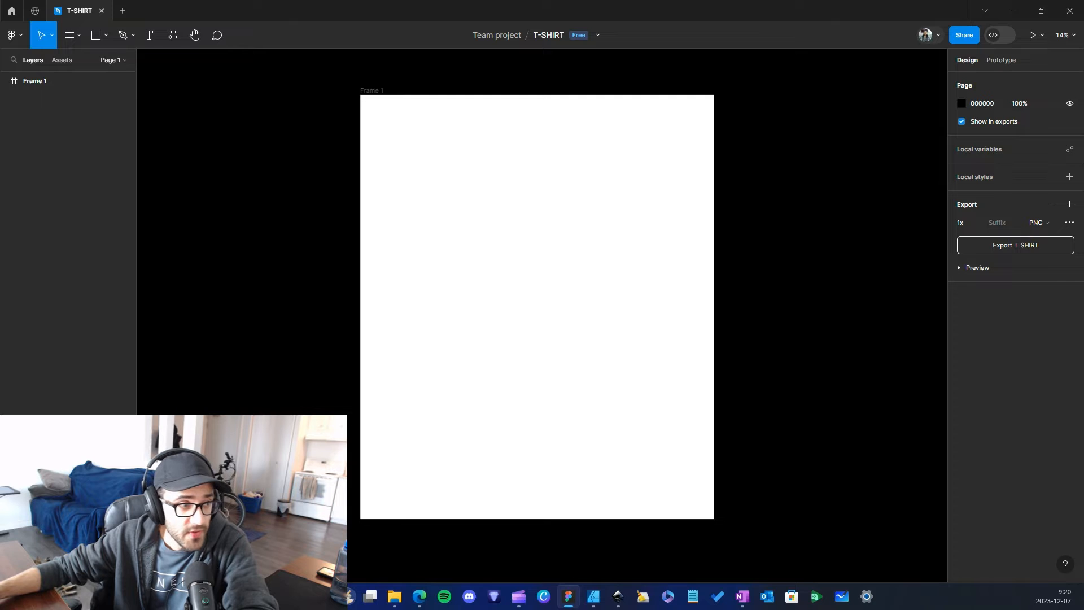
# Place the ice cream artwork in the empty Frame 1 again and move it to about X 1420, Y 1998.
pyautogui.moveTo(528, 322); pyautogui.dragTo(467, 273)
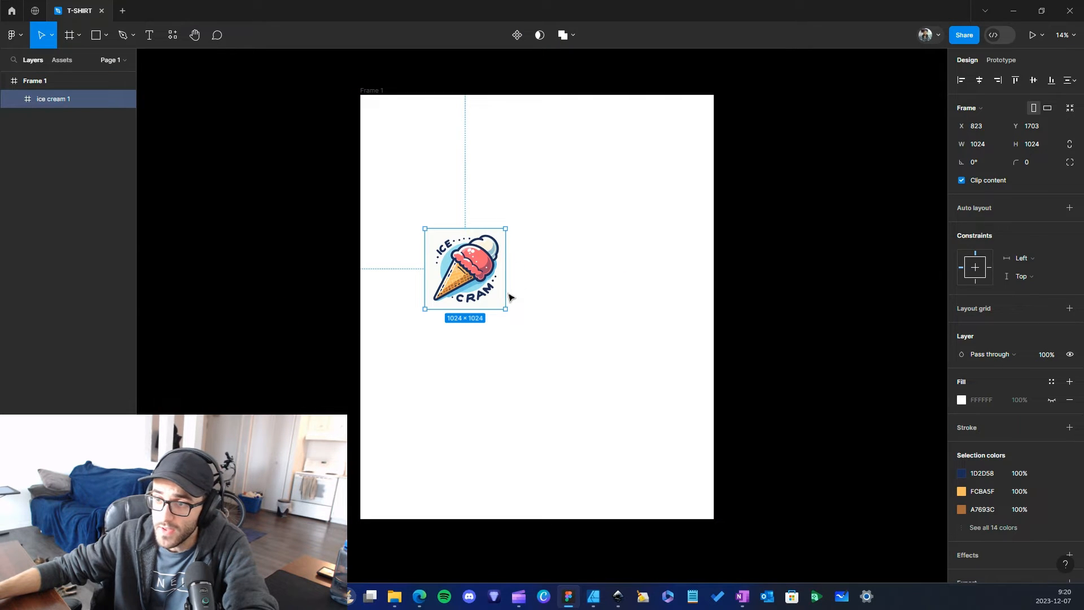
pyautogui.moveTo(501, 280); pyautogui.dragTo(549, 304)
pyautogui.scroll(2, 549, 302)
pyautogui.scroll(-1, 547, 296)
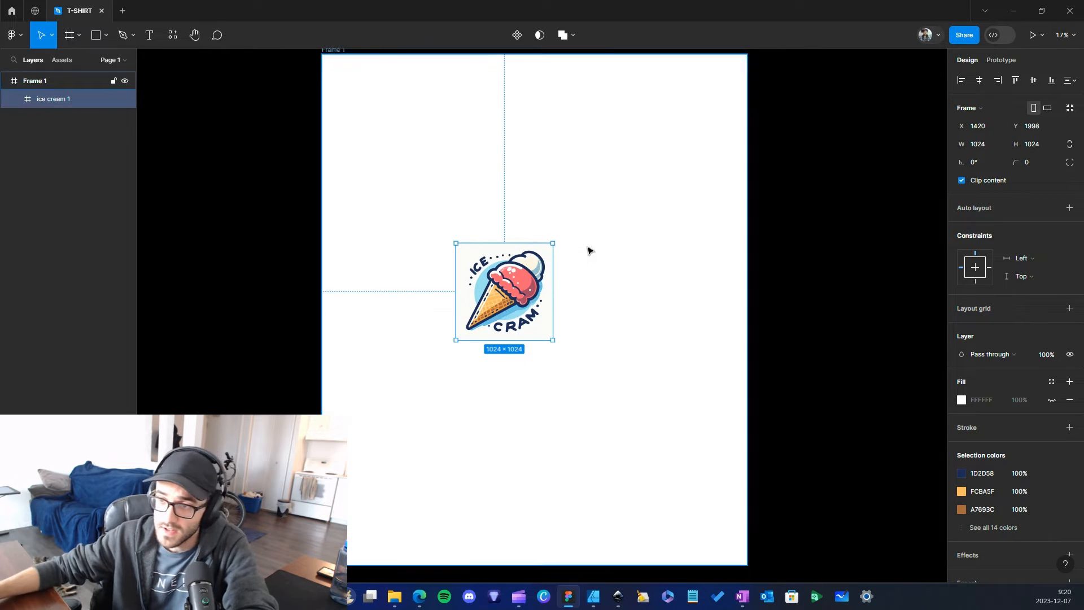
pyautogui.scroll(-1, 697, 230)
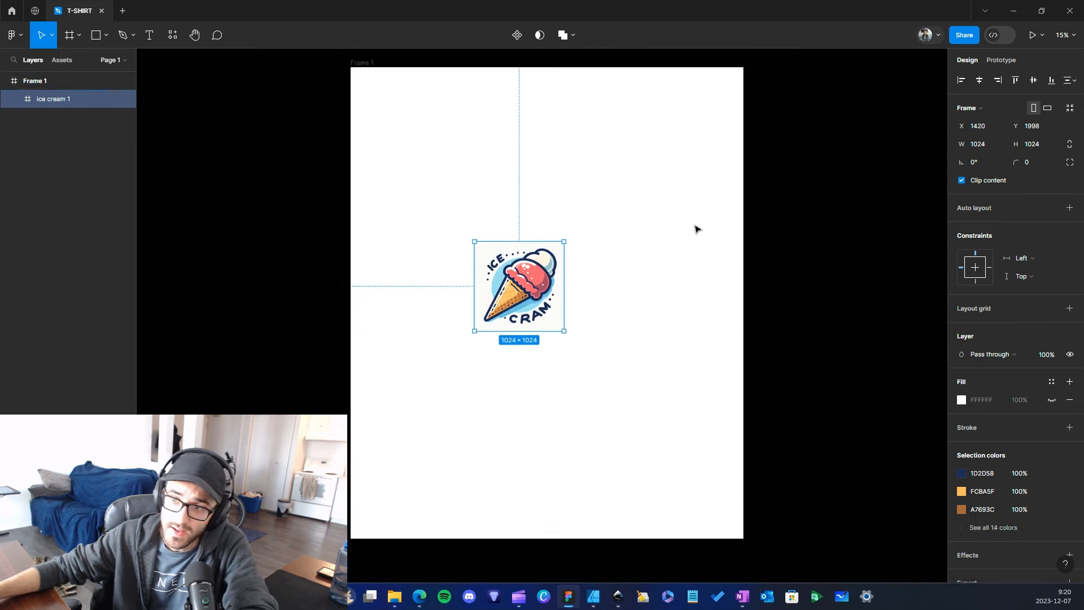
# Constrain the ice cream artwork's proportions with a width of 4500 px and align it to the frame's top-left corner.
pyautogui.click(646, 162)
pyautogui.click(553, 271)
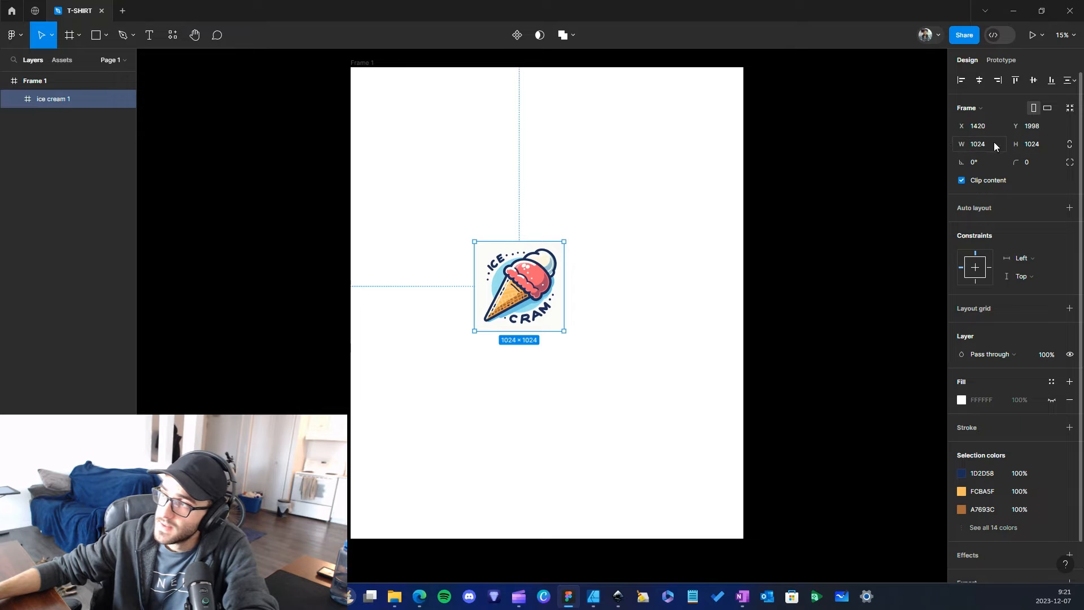
pyautogui.click(1070, 145)
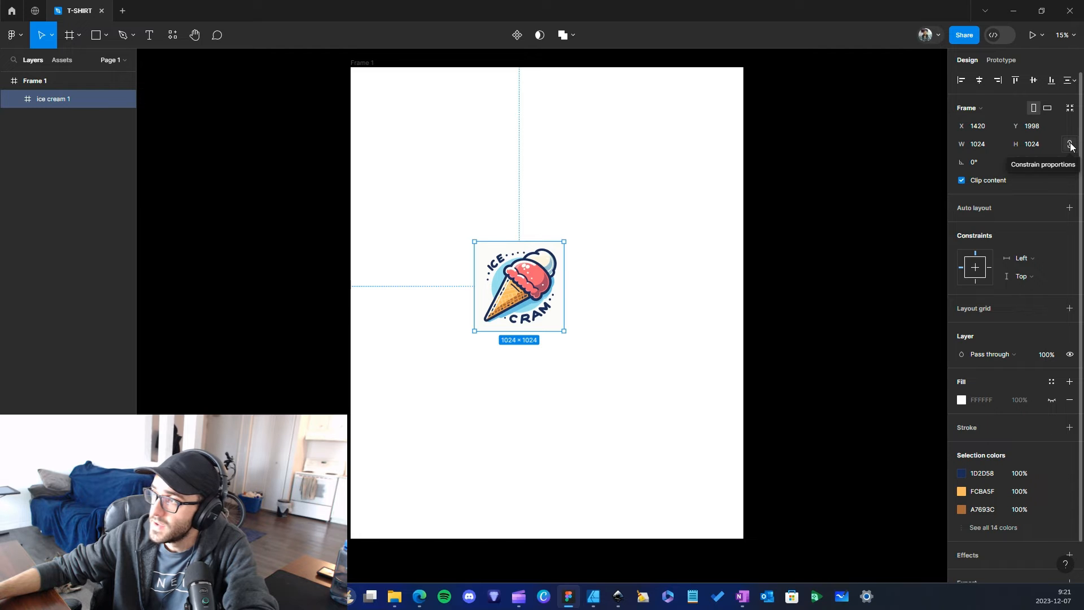
pyautogui.click(981, 145)
pyautogui.write('45')
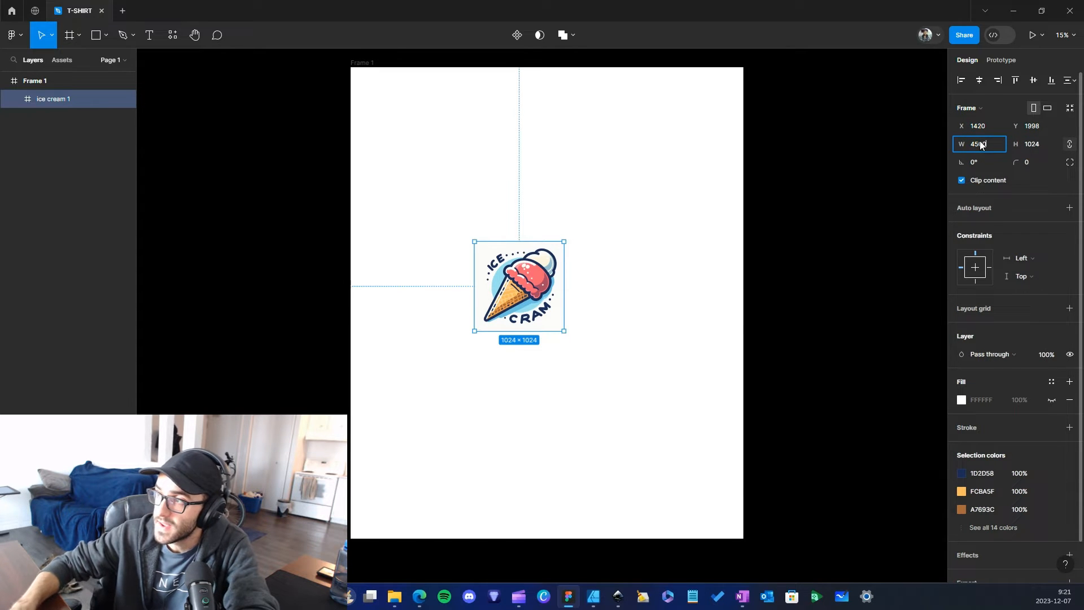
pyautogui.write('00')
pyautogui.press('Return')
pyautogui.moveTo(608, 279); pyautogui.dragTo(480, 108)
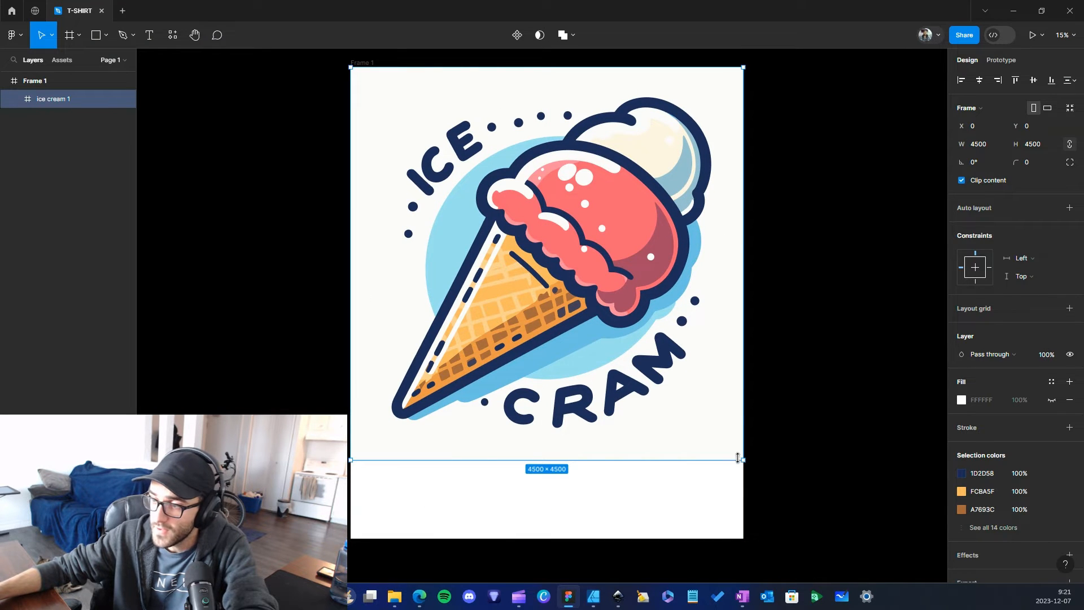
pyautogui.moveTo(745, 462)
pyautogui.mouseDown()
pyautogui.moveTo(533, 251)
pyautogui.moveTo(719, 501)
pyautogui.moveTo(736, 445)
pyautogui.moveTo(605, 375)
pyautogui.moveTo(620, 401)
pyautogui.moveTo(625, 351)
pyautogui.moveTo(612, 322)
pyautogui.moveTo(437, 503)
pyautogui.moveTo(322, 388)
pyautogui.moveTo(608, 399)
pyautogui.moveTo(598, 363)
pyautogui.moveTo(628, 339)
pyautogui.moveTo(744, 454)
pyautogui.mouseUp()
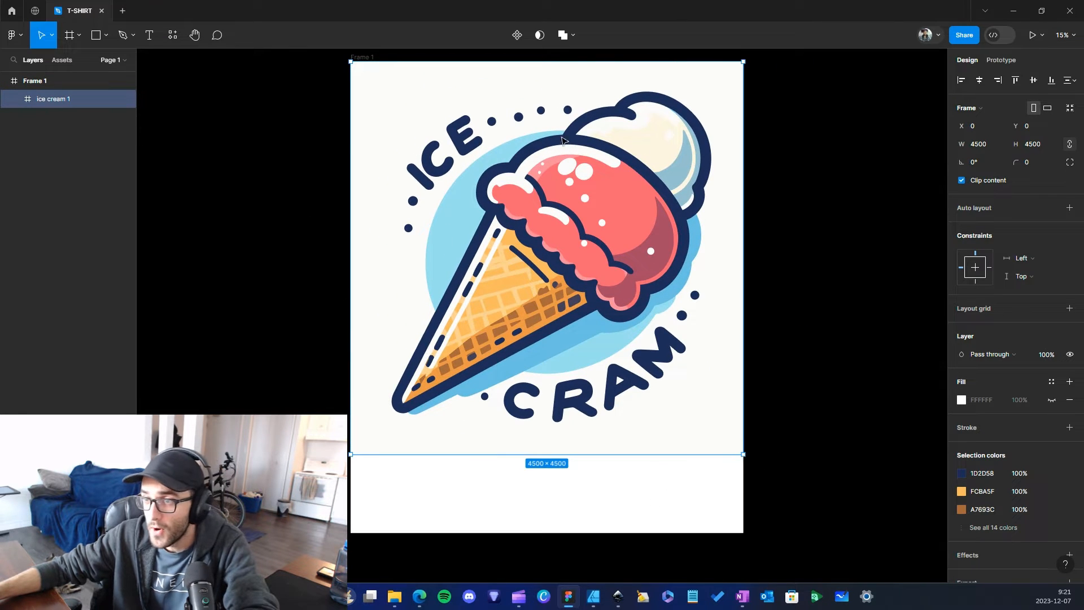
# Switch to Affinity Designer, place the ice cream artwork at the page's top-left corner and scale it proportionally to 4500 × 4500 px.
pyautogui.click(594, 596)
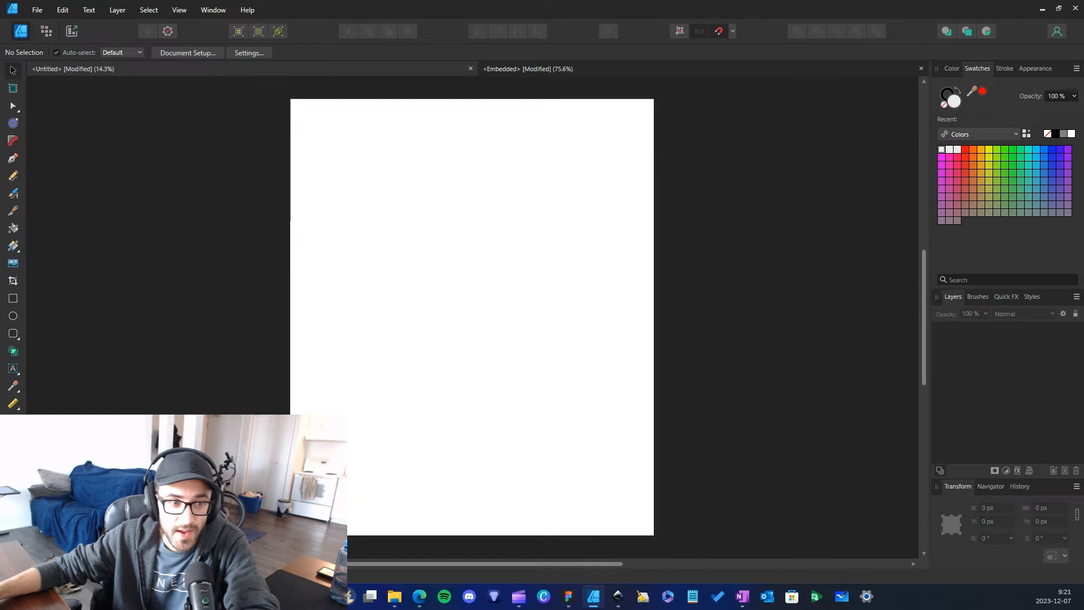
pyautogui.moveTo(507, 305); pyautogui.dragTo(455, 259)
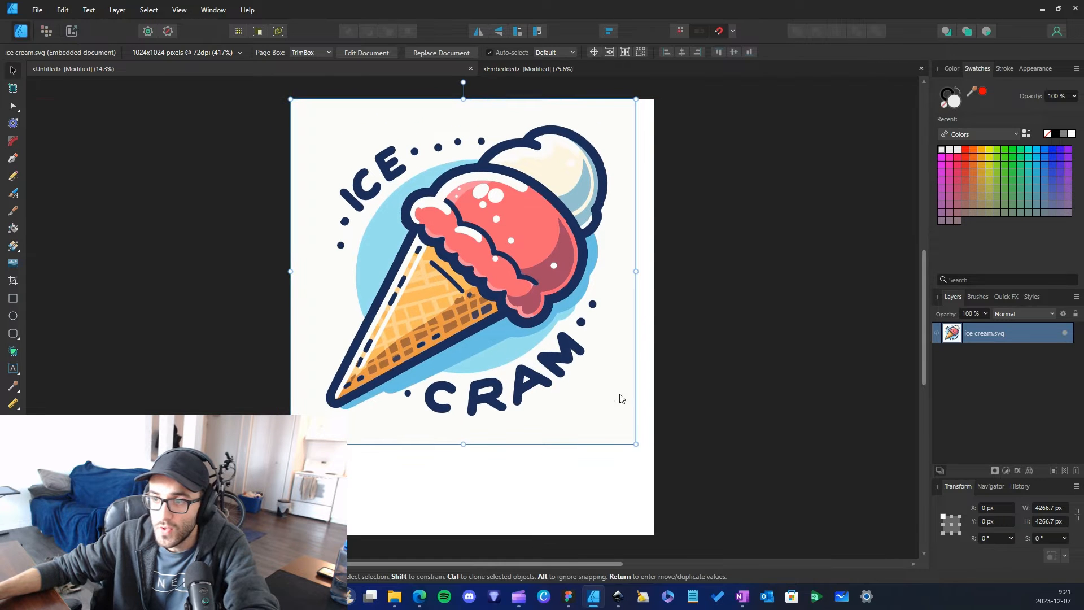
pyautogui.moveTo(638, 446); pyautogui.dragTo(439, 303)
pyautogui.moveTo(448, 260); pyautogui.dragTo(654, 463)
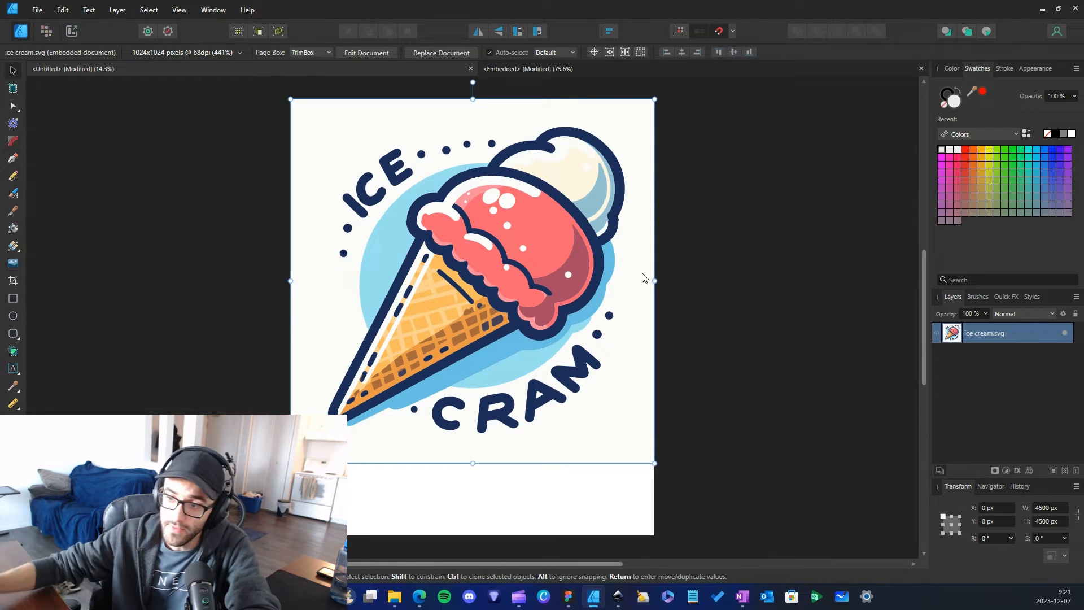
pyautogui.click(687, 482)
# Switch to Inkscape, import the ice cream SVG as editable objects in the current file, and undo a trial enlargement.
pyautogui.click(619, 598)
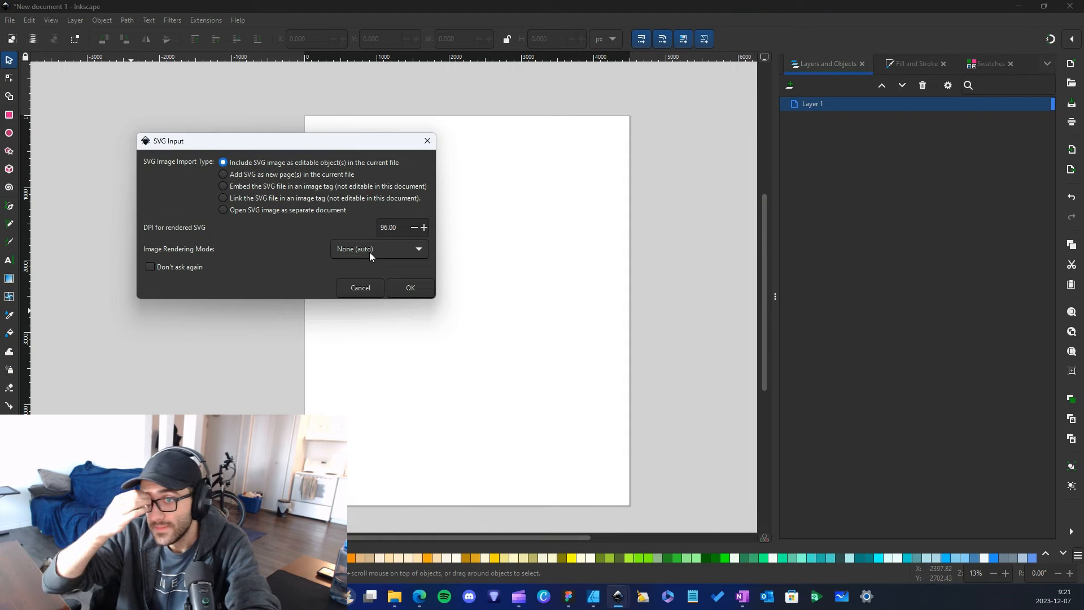
pyautogui.click(417, 289)
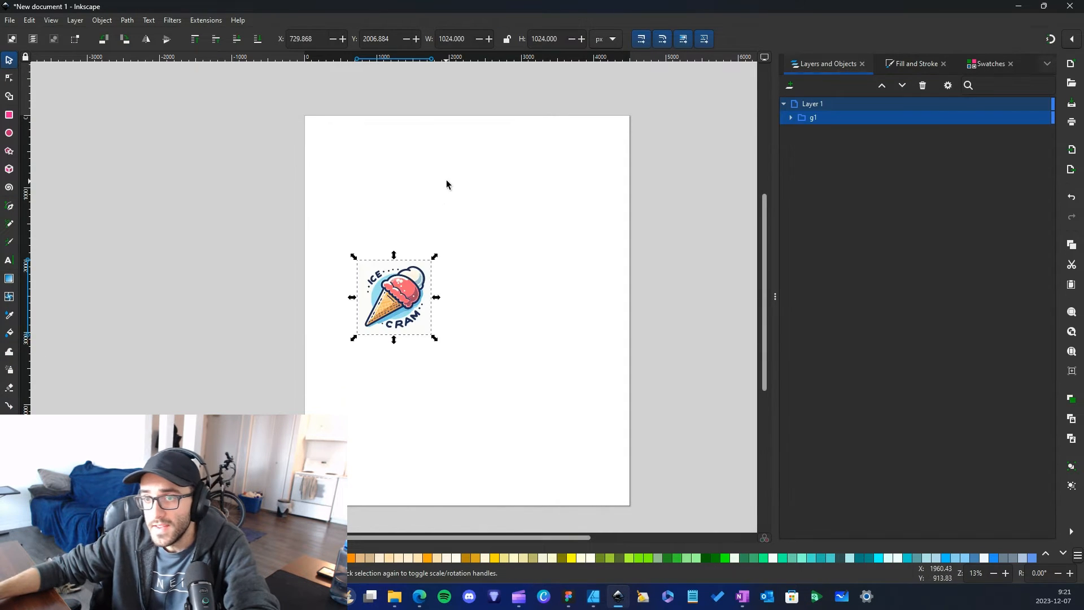
pyautogui.moveTo(441, 252); pyautogui.dragTo(683, 116)
pyautogui.hotkey('ctrl', 'z')
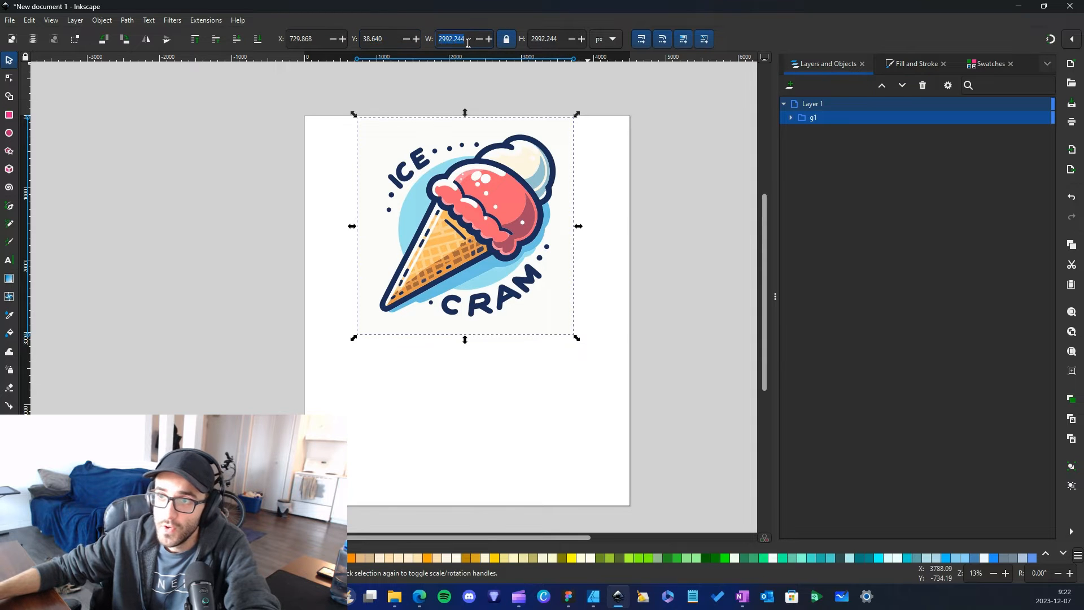
# Set the ice cream artwork's width to 4500 px with locked proportions and move it to the page's top edge.
pyautogui.write('450')
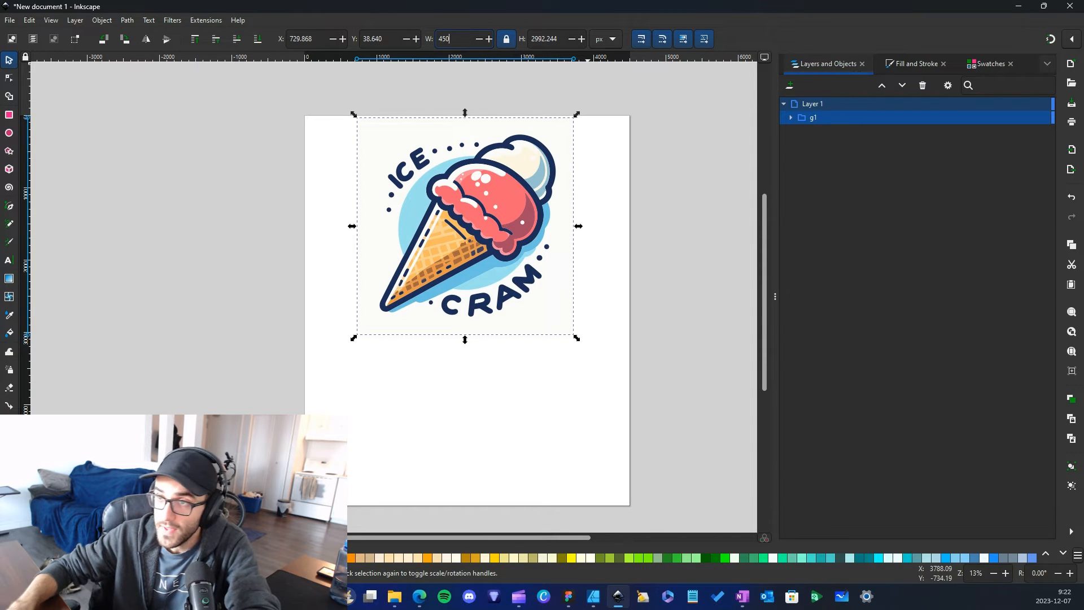
pyautogui.write('0')
pyautogui.press('Return')
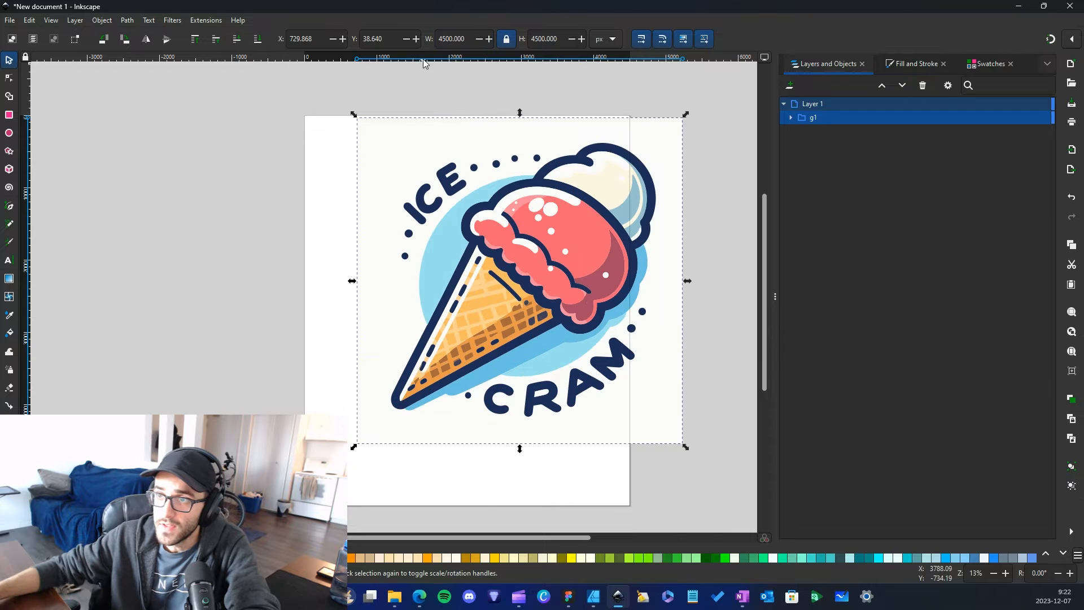
pyautogui.moveTo(452, 129); pyautogui.dragTo(396, 142)
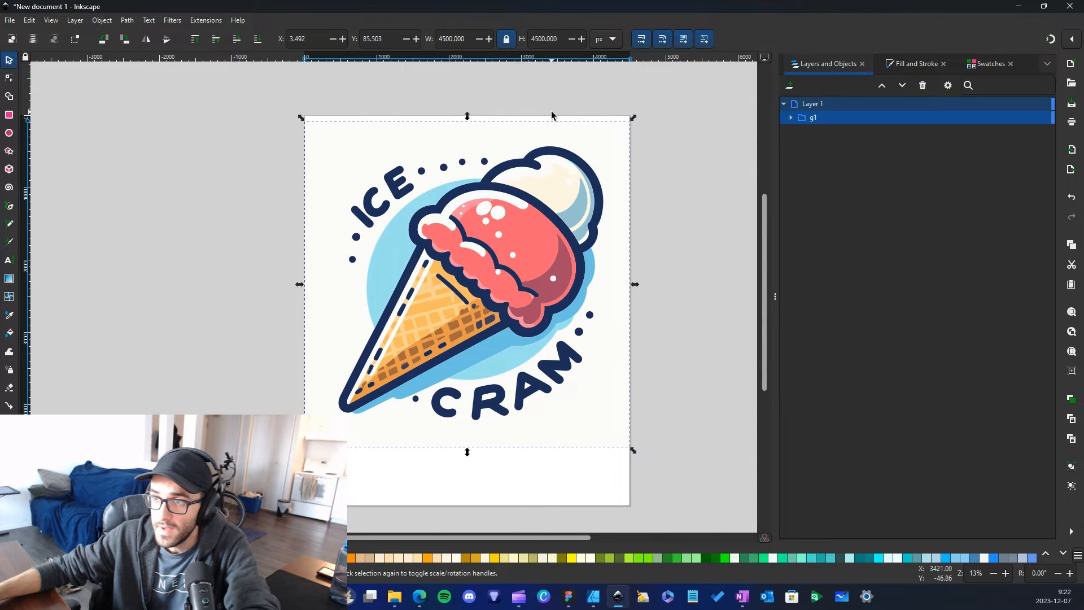
pyautogui.moveTo(510, 133); pyautogui.dragTo(520, 132)
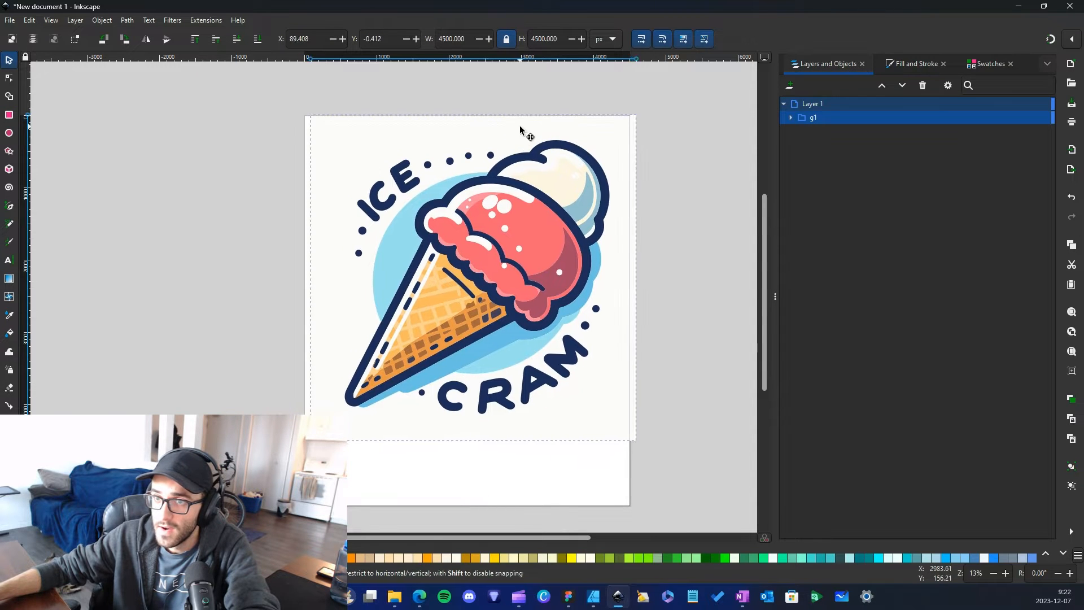
# Switch to Affinity Designer, select the ice cream artwork, link its proportions and set its width to 500 px.
pyautogui.click(593, 597)
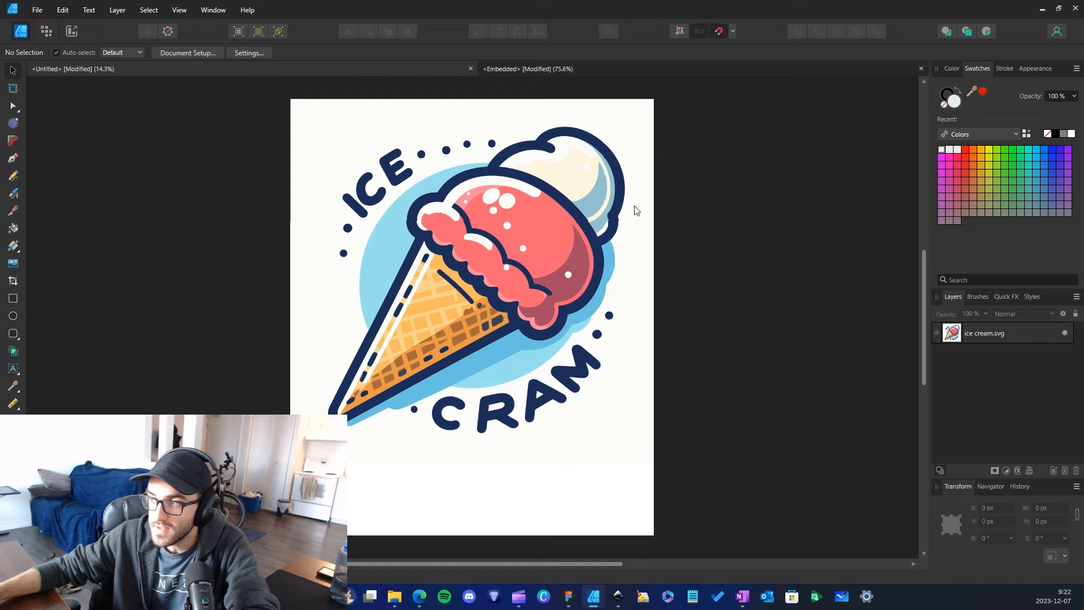
pyautogui.click(453, 124)
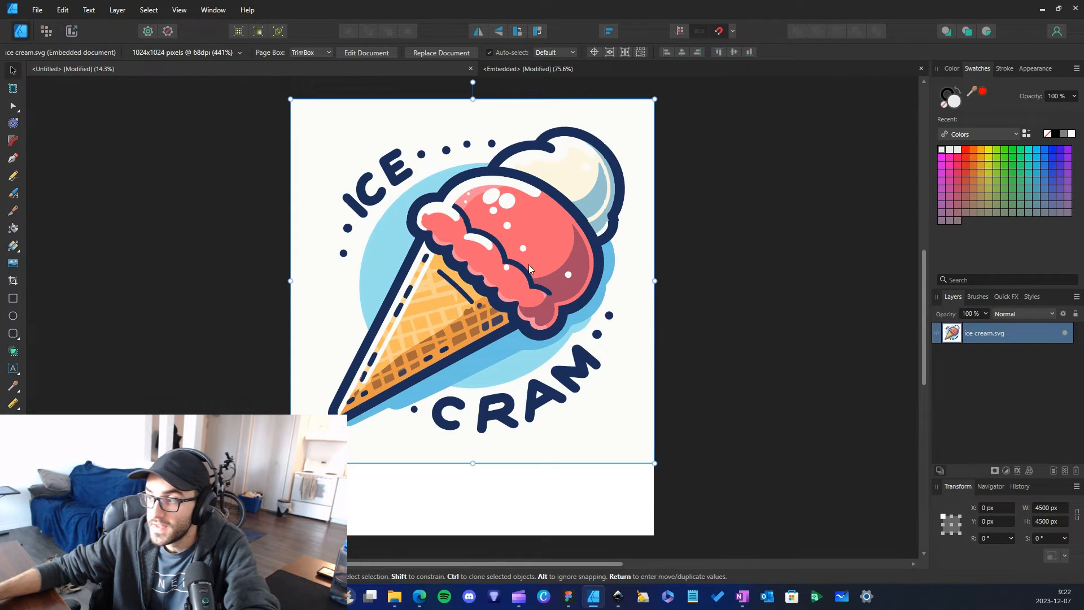
pyautogui.click(1078, 517)
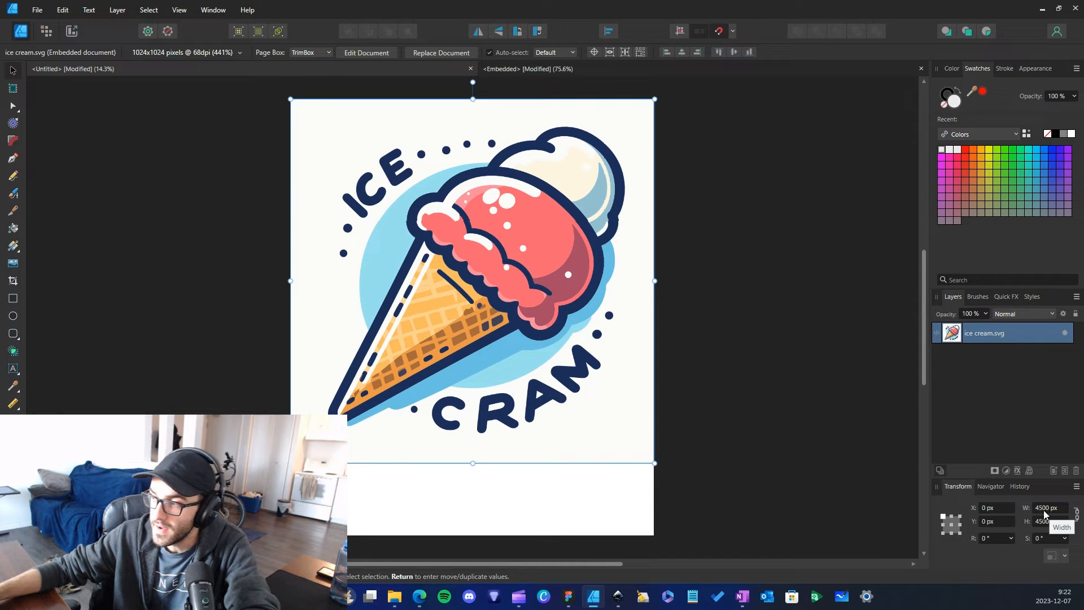
pyautogui.write('500')
pyautogui.press('Return')
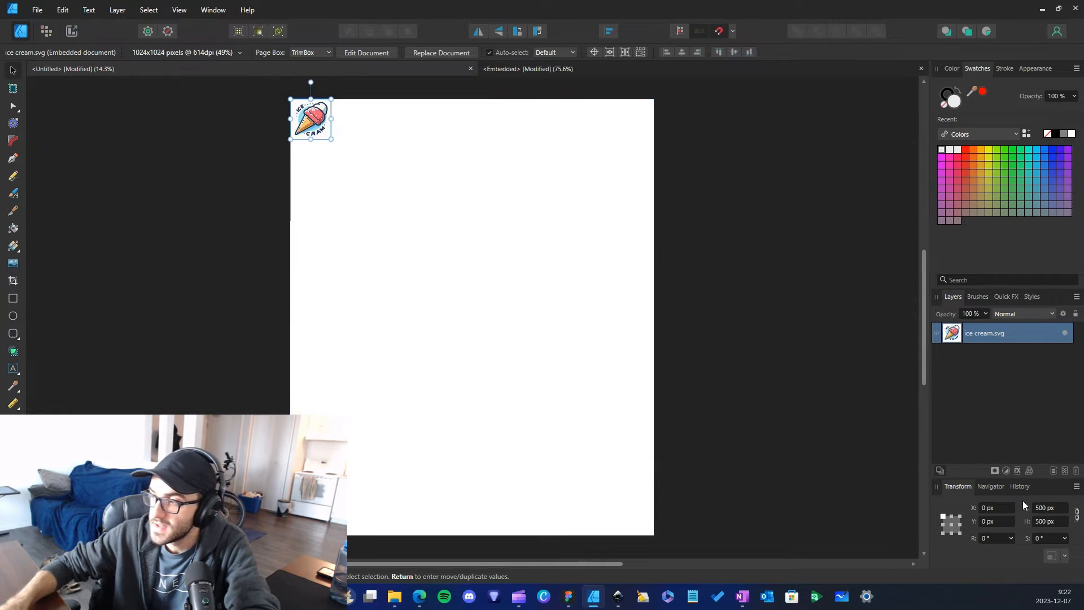
# Set the ice cream artwork's width to 4500 px and deselect it.
pyautogui.click(1042, 510)
pyautogui.write('4500')
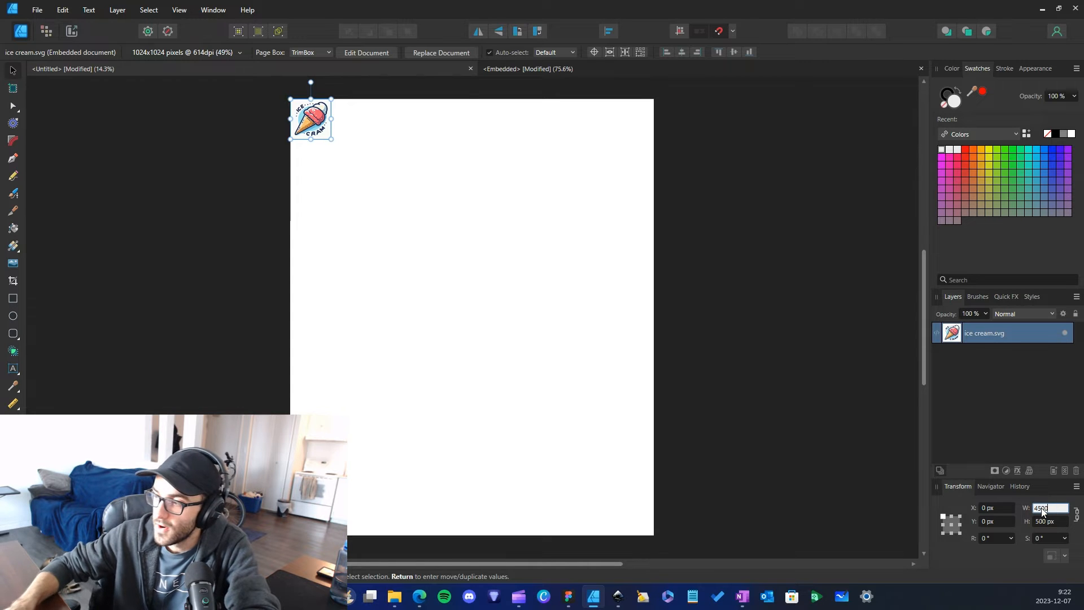
pyautogui.press('Return')
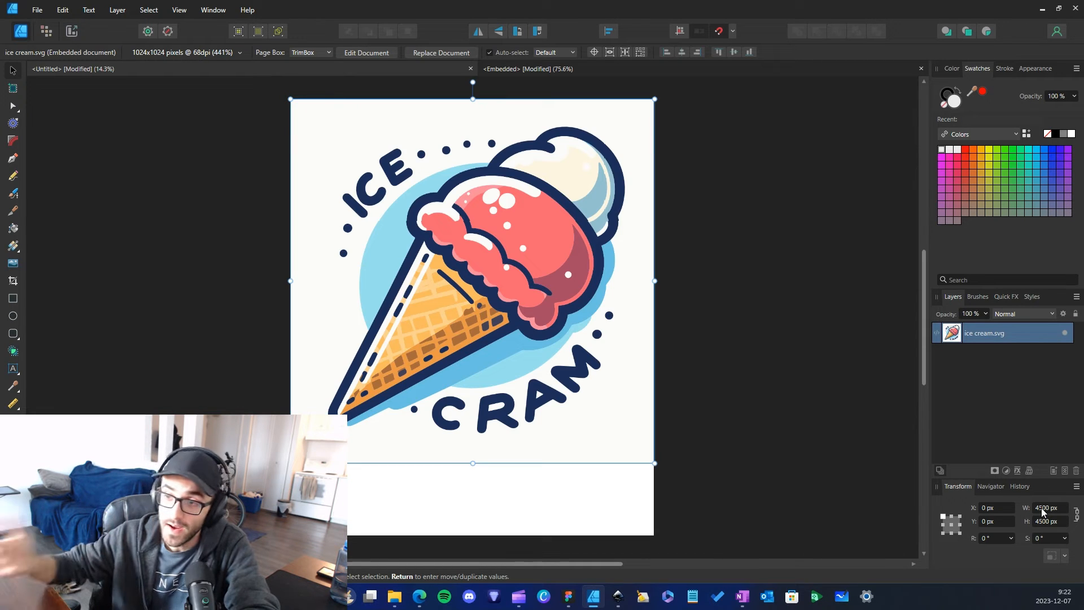
pyautogui.click(709, 325)
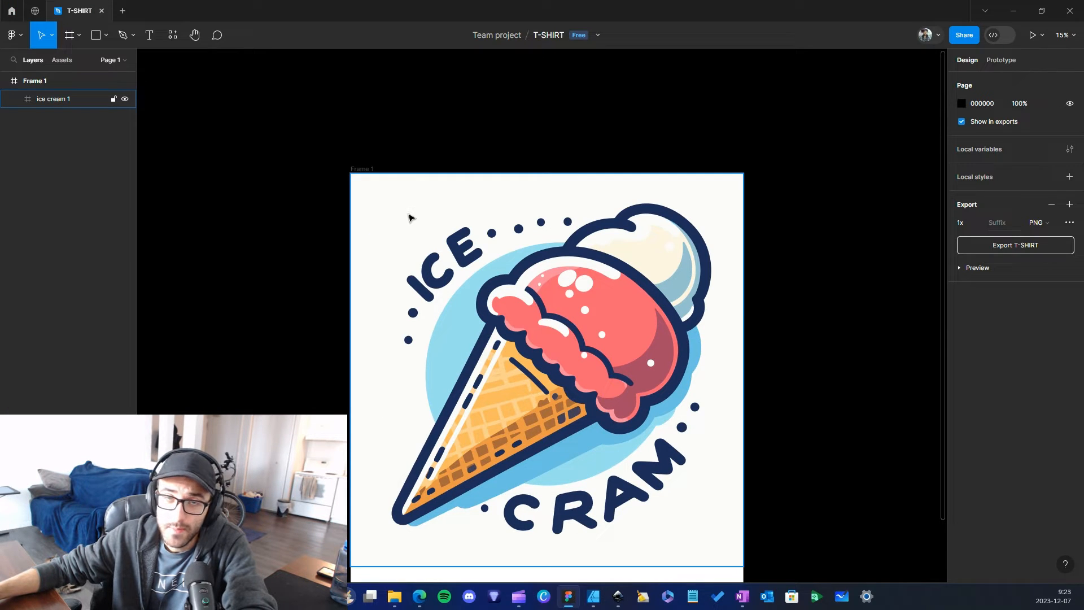
# Delete the off-white square background shape from the ice cream artwork in Frame 1.
pyautogui.scroll(-2, 410, 218)
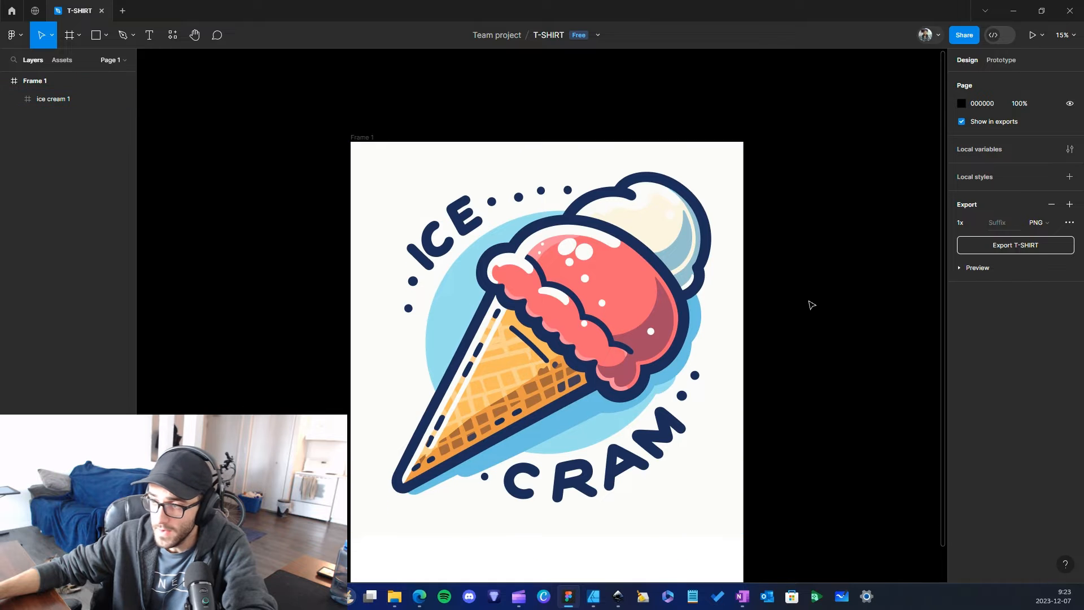
pyautogui.click(370, 253)
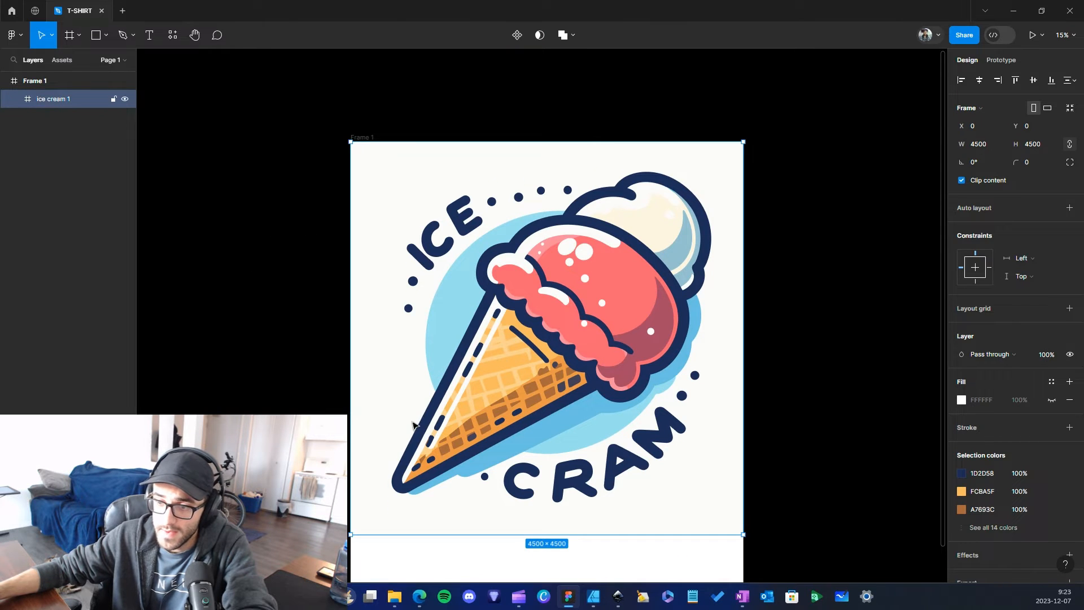
pyautogui.scroll(-10, 414, 425)
pyautogui.scroll(15, 411, 400)
pyautogui.scroll(-3, 380, 416)
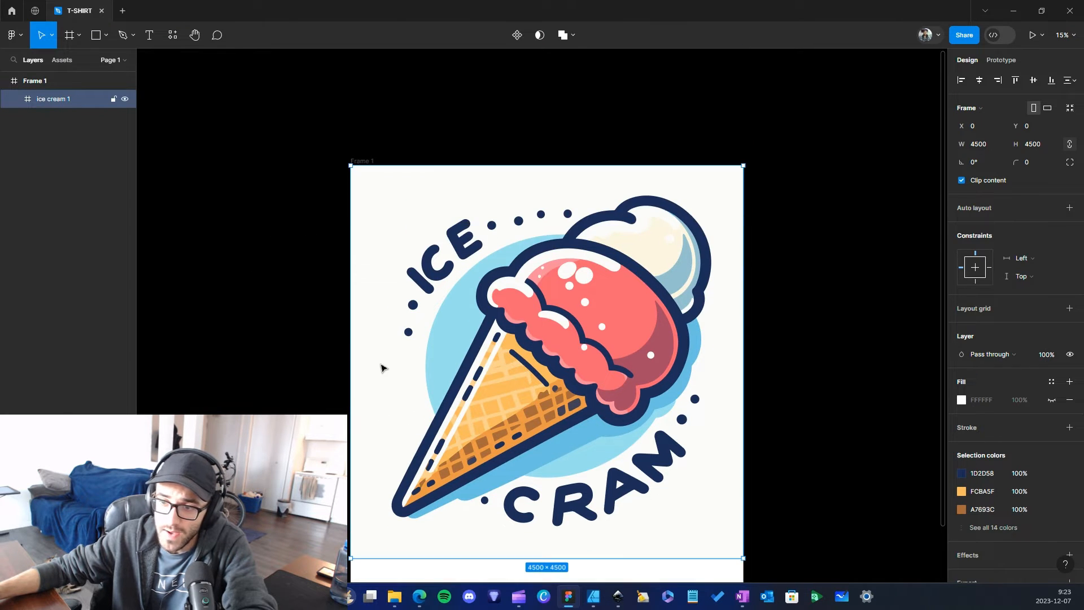
pyautogui.doubleClick(381, 368)
pyautogui.scroll(-1, 338, 266)
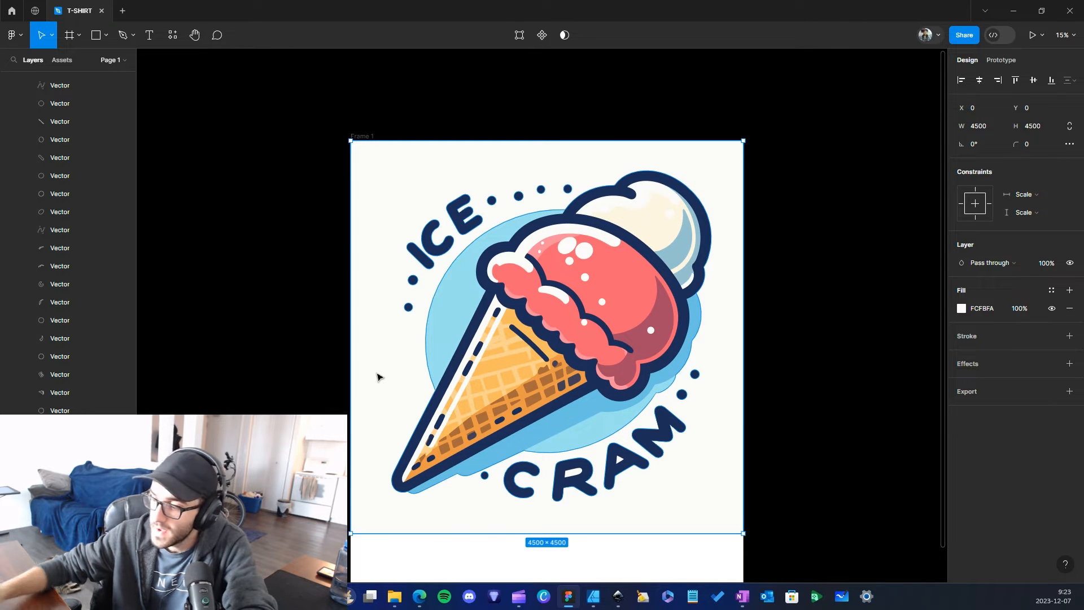
pyautogui.press('Escape')
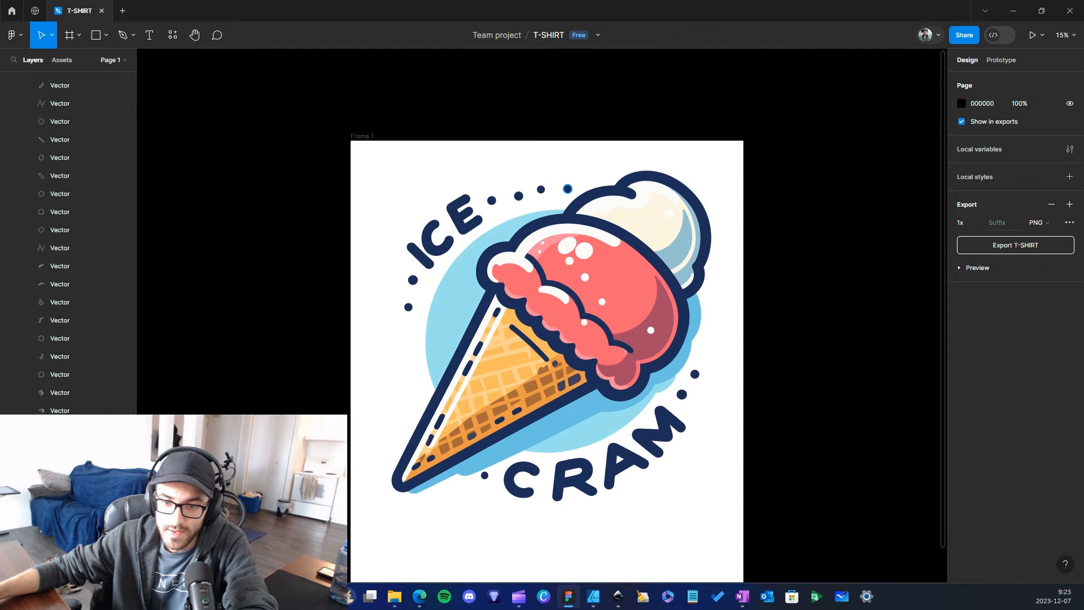
# Hide Frame 1's white fill so the artwork sits directly on the black canvas.
pyautogui.scroll(5, 84, 226)
pyautogui.click(49, 83)
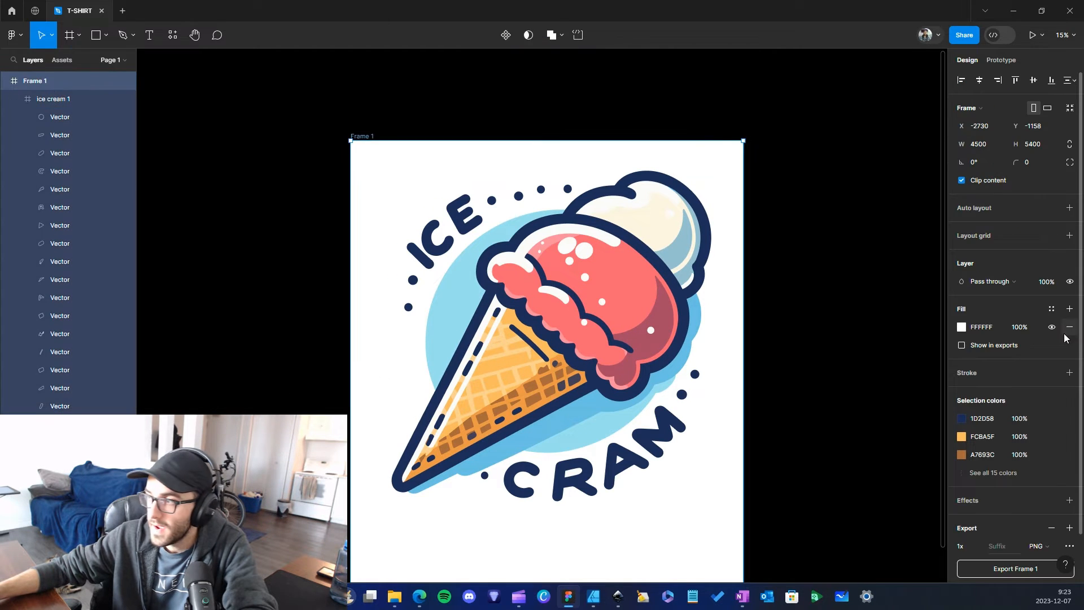
pyautogui.click(1051, 328)
pyautogui.scroll(-1, 695, 339)
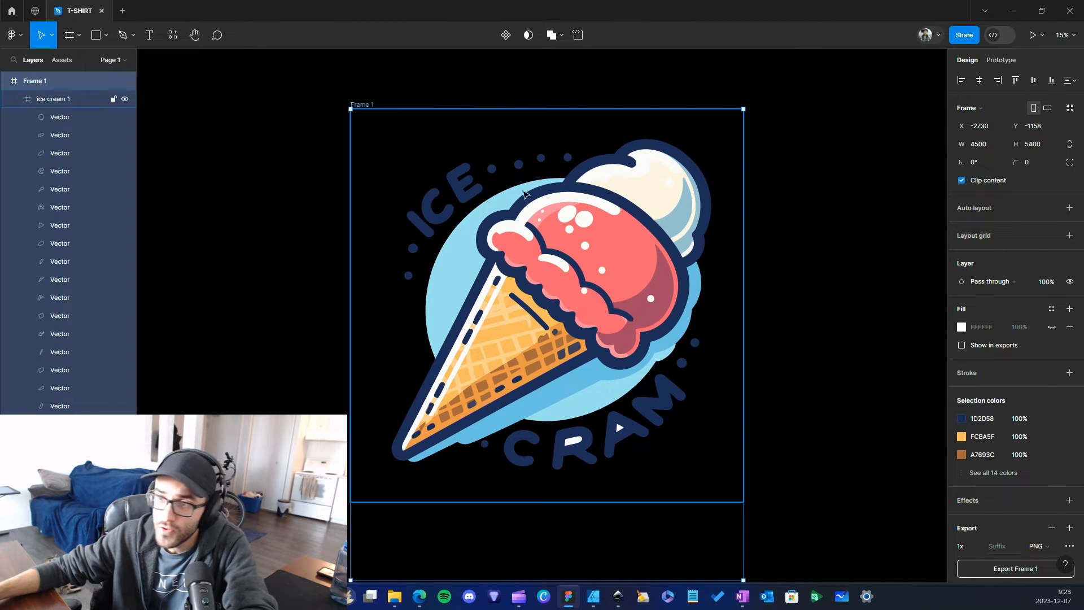
# Delete the leftover white shapes inside the letters R and A of the word CRAM.
pyautogui.doubleClick(575, 445)
pyautogui.press('Delete')
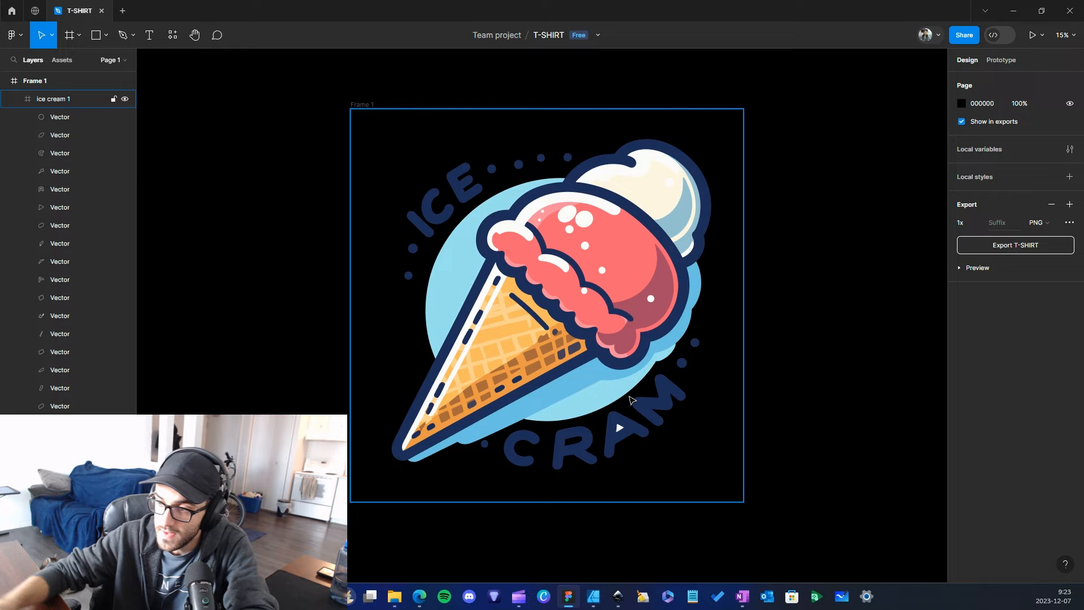
pyautogui.doubleClick(619, 428)
pyautogui.press('Delete')
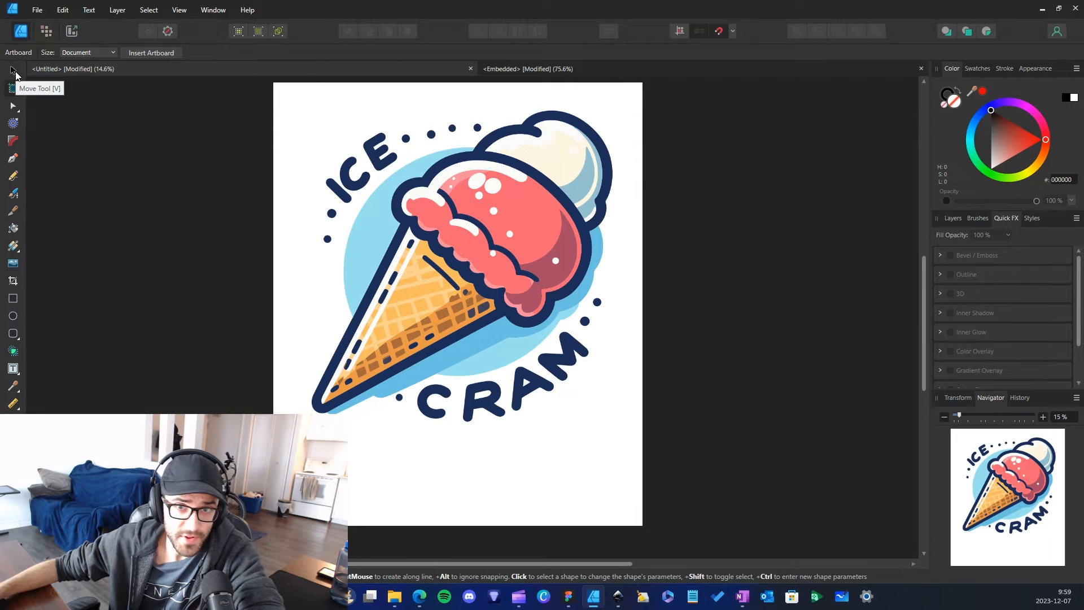
# Draw an artboard covering the whole page around the ice cream artwork and fill it with black.
pyautogui.click(13, 71)
pyautogui.click(16, 92)
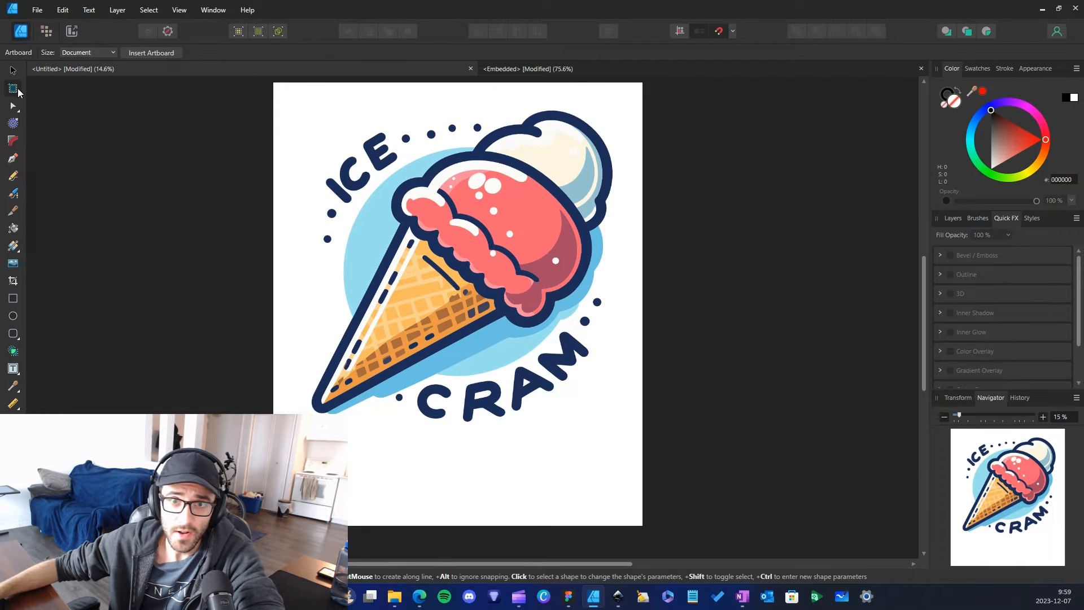
pyautogui.moveTo(285, 83); pyautogui.dragTo(643, 527)
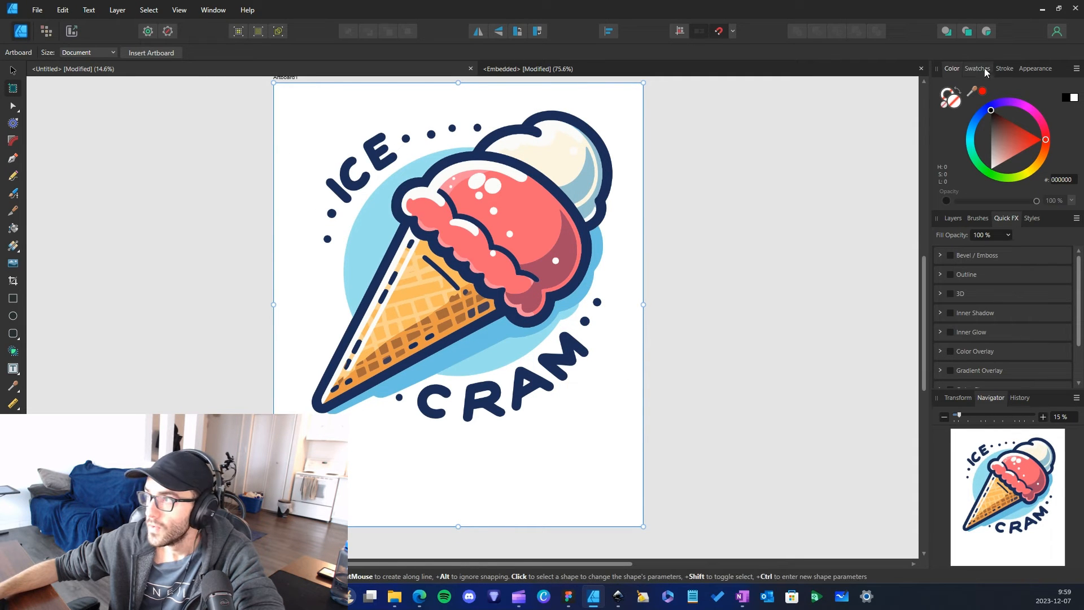
pyautogui.click(1074, 104)
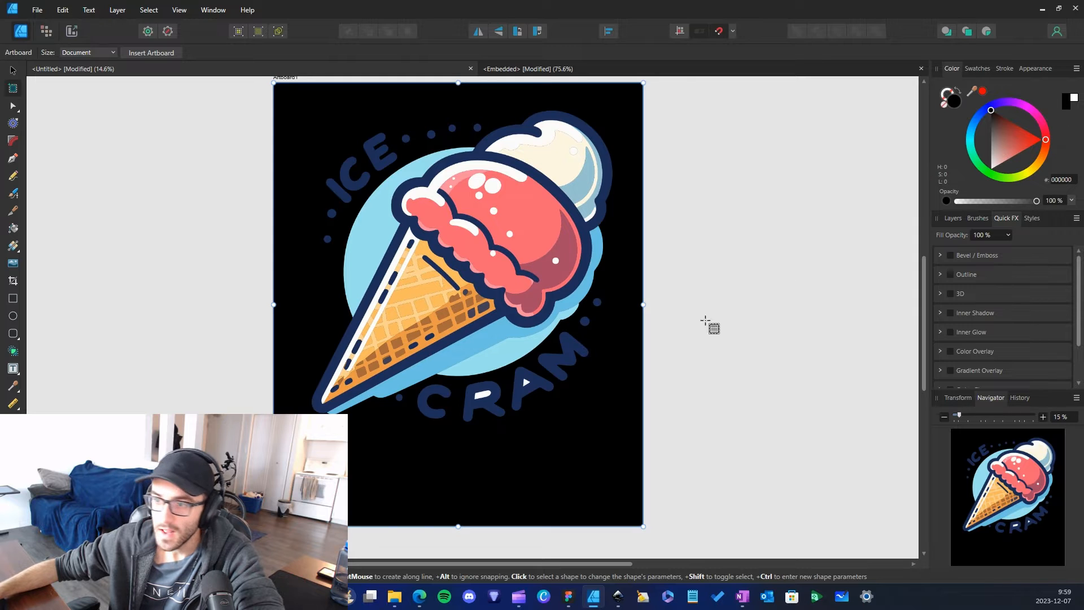
# Open the embedded ice cream document, delete the off-white shapes inside the letters R and A, and return to the untitled document.
pyautogui.click(12, 70)
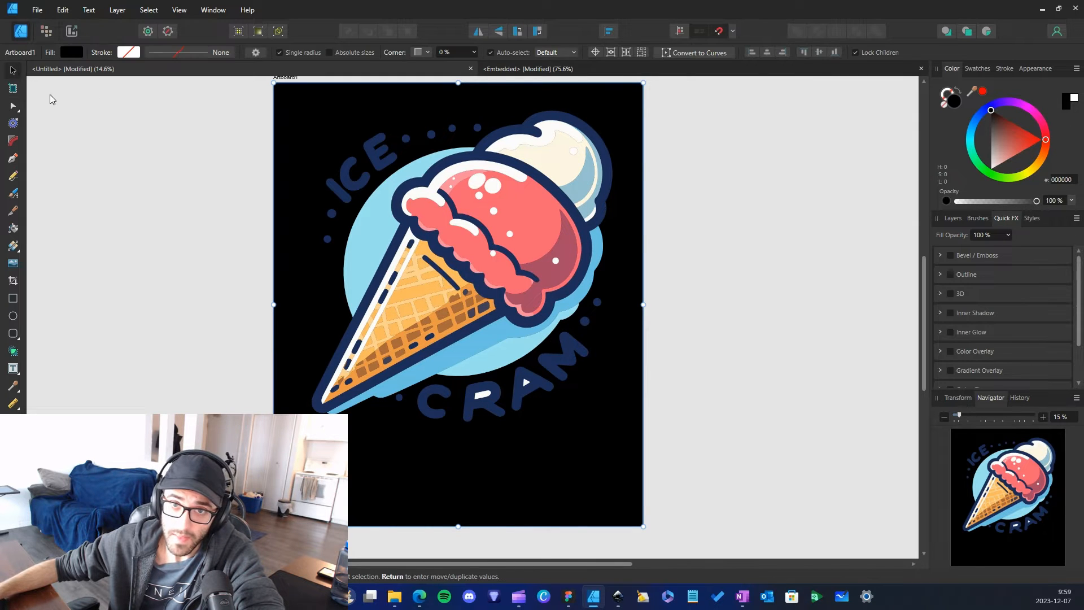
pyautogui.doubleClick(484, 396)
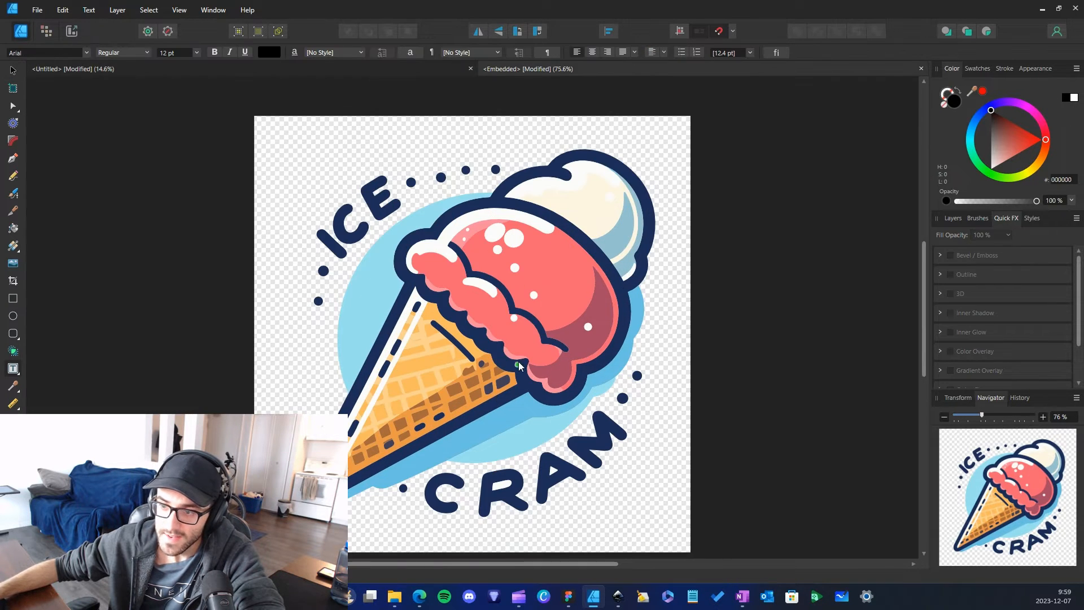
pyautogui.scroll(-1, 503, 467)
pyautogui.click(504, 467)
pyautogui.press('Escape')
pyautogui.press('Delete')
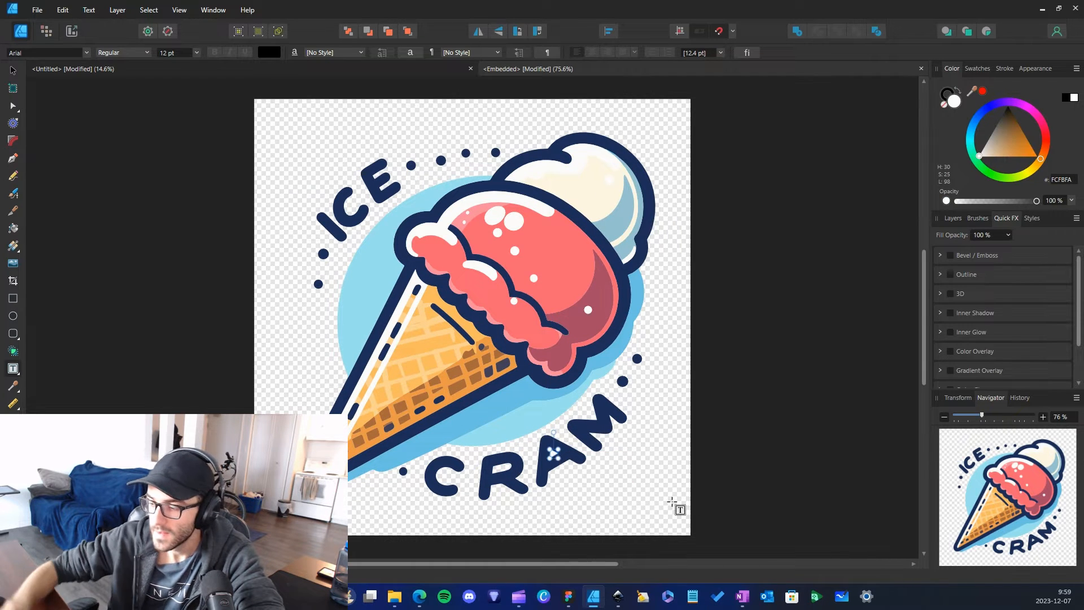
pyautogui.click(408, 69)
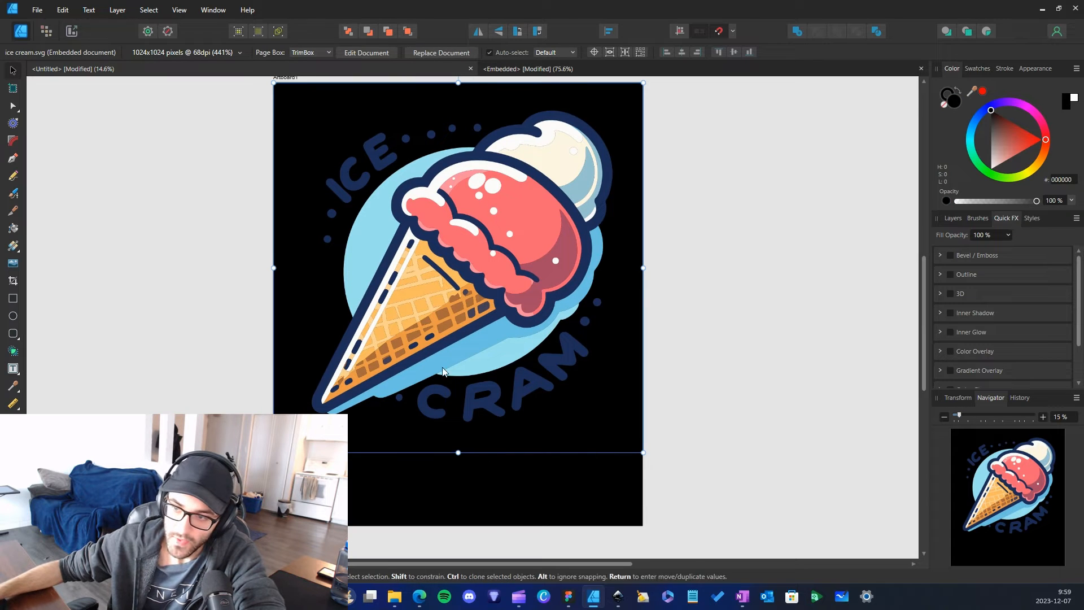
# Return to the embedded ice cream document and select all of the artwork's objects.
pyautogui.click(551, 69)
pyautogui.click(134, 86)
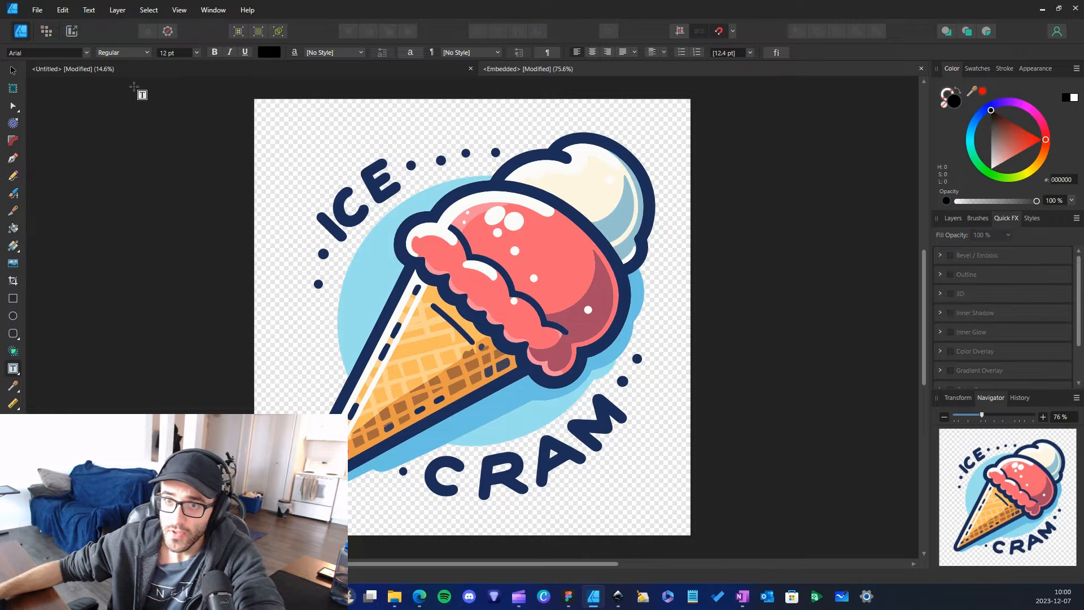
pyautogui.click(10, 72)
pyautogui.moveTo(100, 114); pyautogui.dragTo(894, 557)
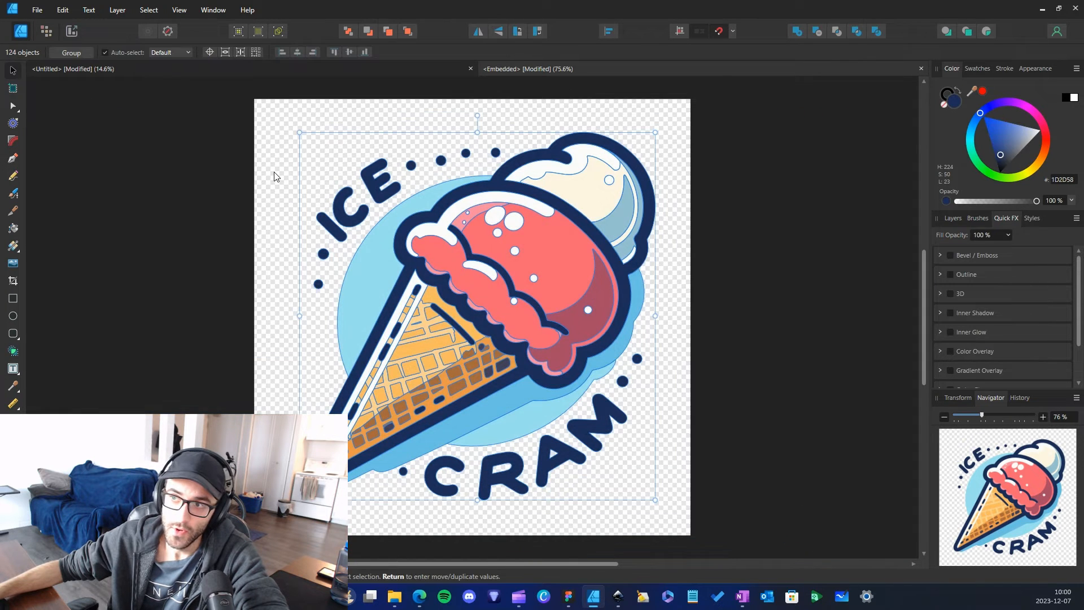
# Cut the selected artwork from the embedded document, close that document, and paste the artwork onto the black artboard.
pyautogui.press('Delete')
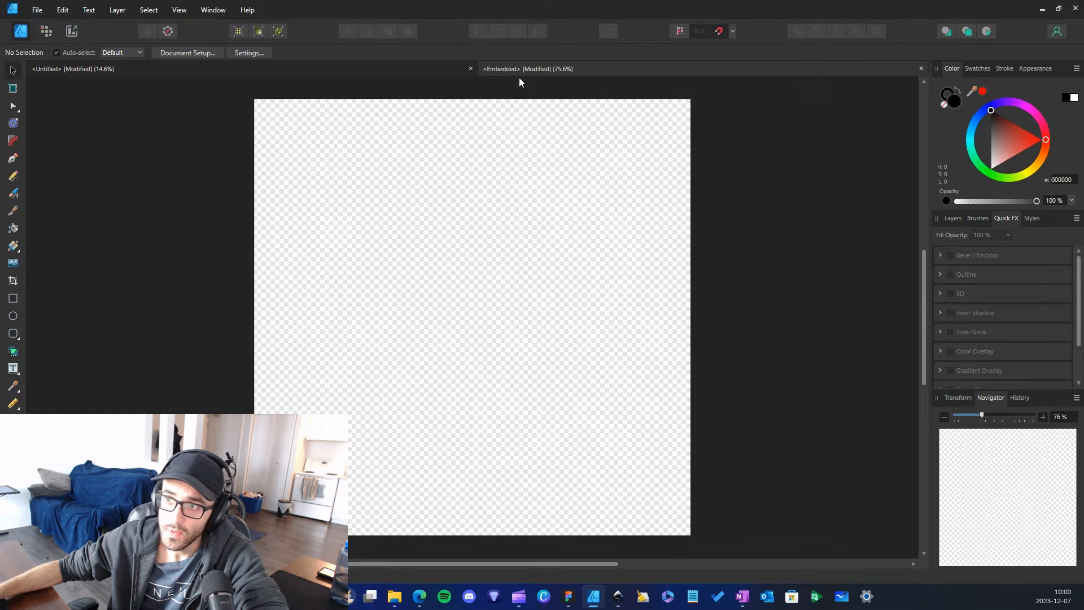
pyautogui.click(920, 67)
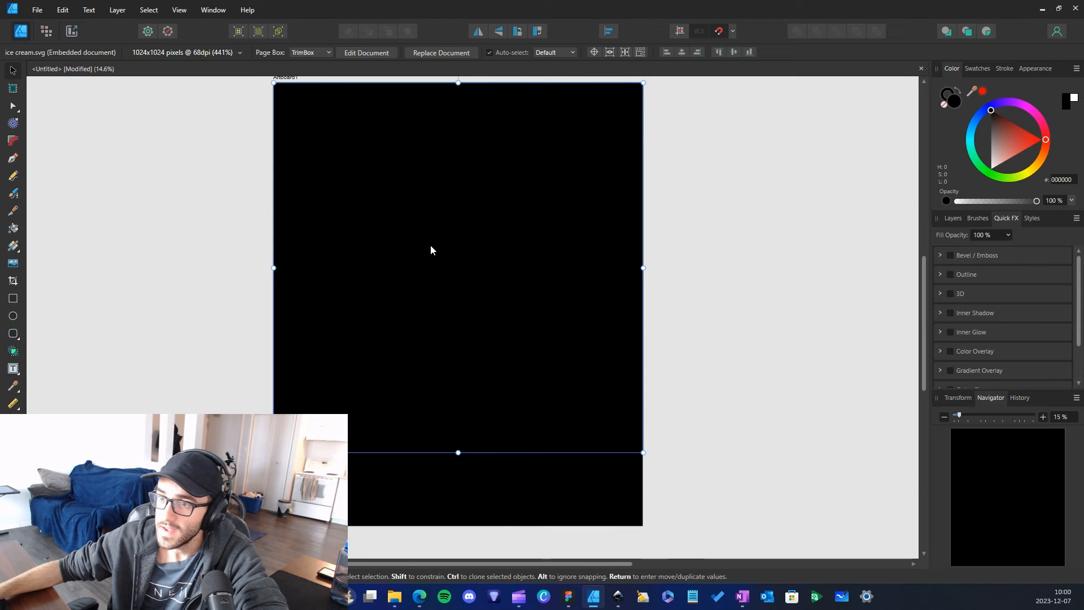
pyautogui.hotkey('ctrl', 'v')
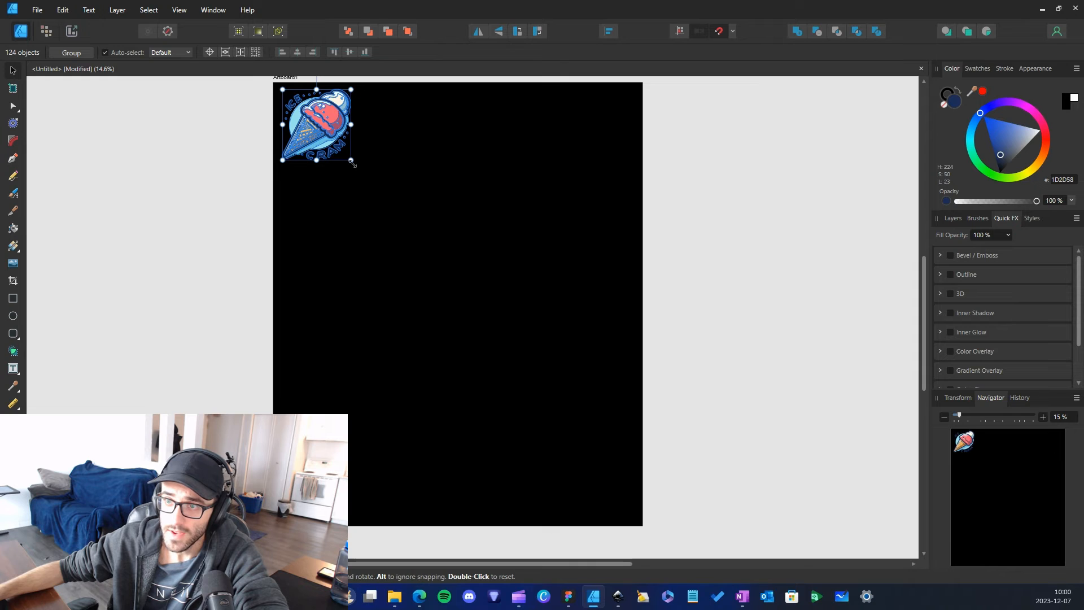
# Scale up the pasted ice cream artwork until it spans the full width of the black artboard, and deselect it.
pyautogui.moveTo(351, 160); pyautogui.dragTo(643, 462)
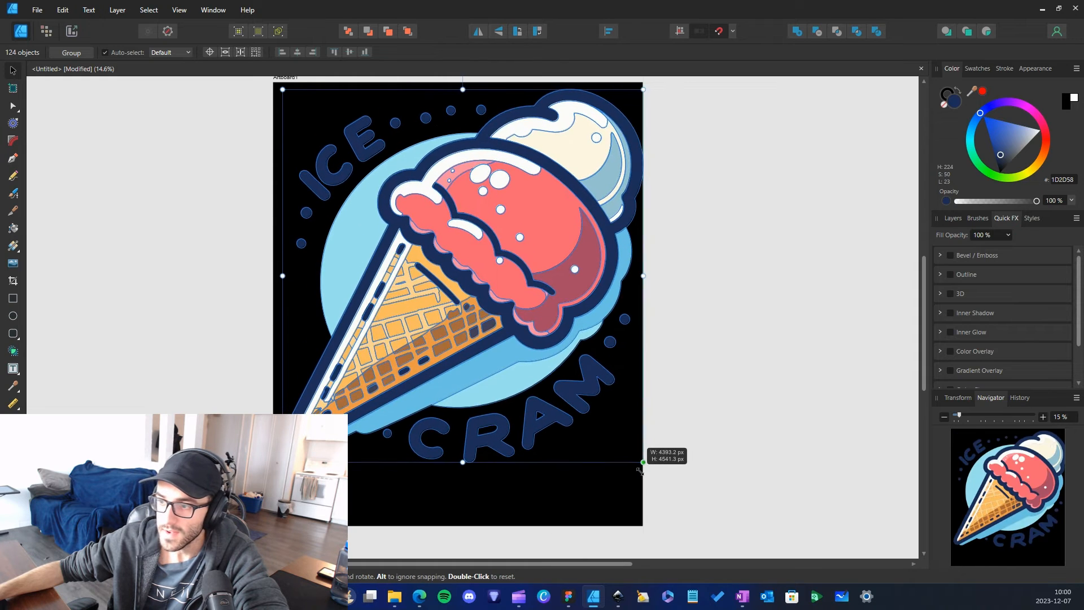
pyautogui.moveTo(282, 276); pyautogui.dragTo(273, 276)
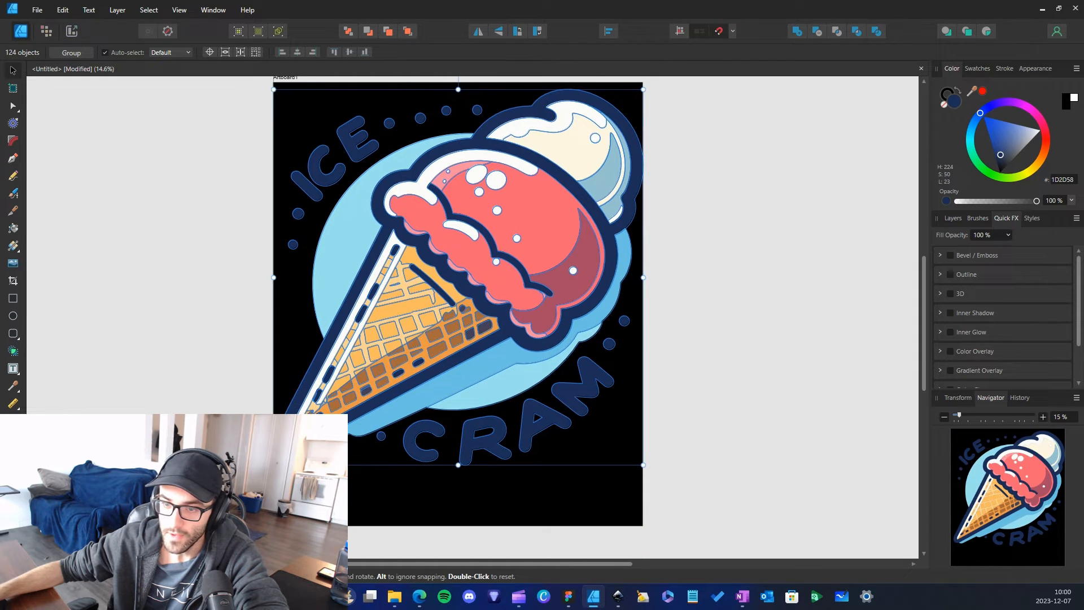
pyautogui.hotkey('ctrl', 'z')
pyautogui.moveTo(282, 462); pyautogui.dragTo(274, 471)
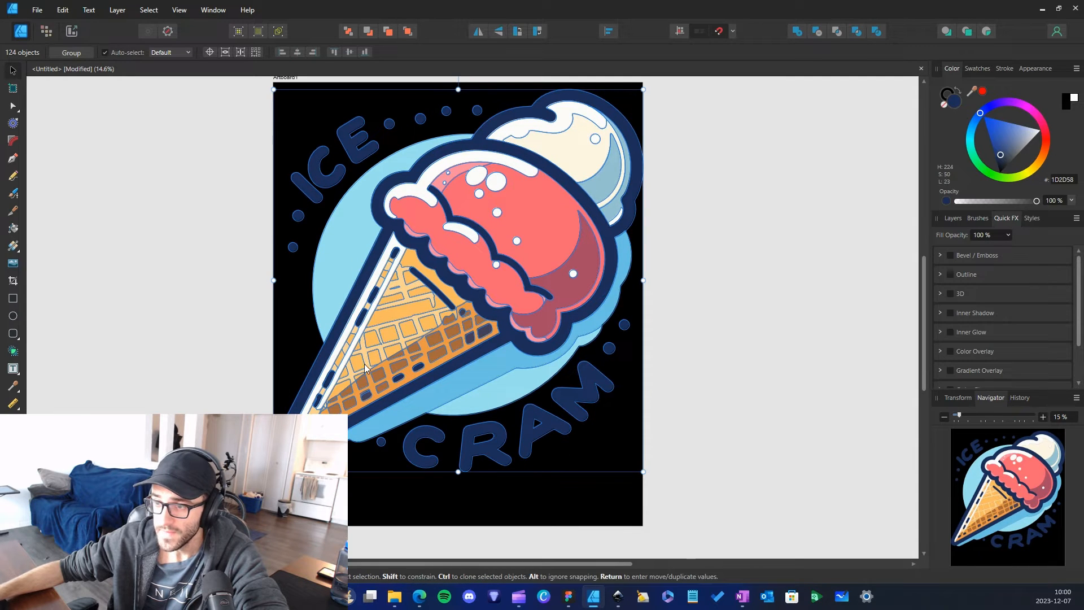
pyautogui.click(648, 441)
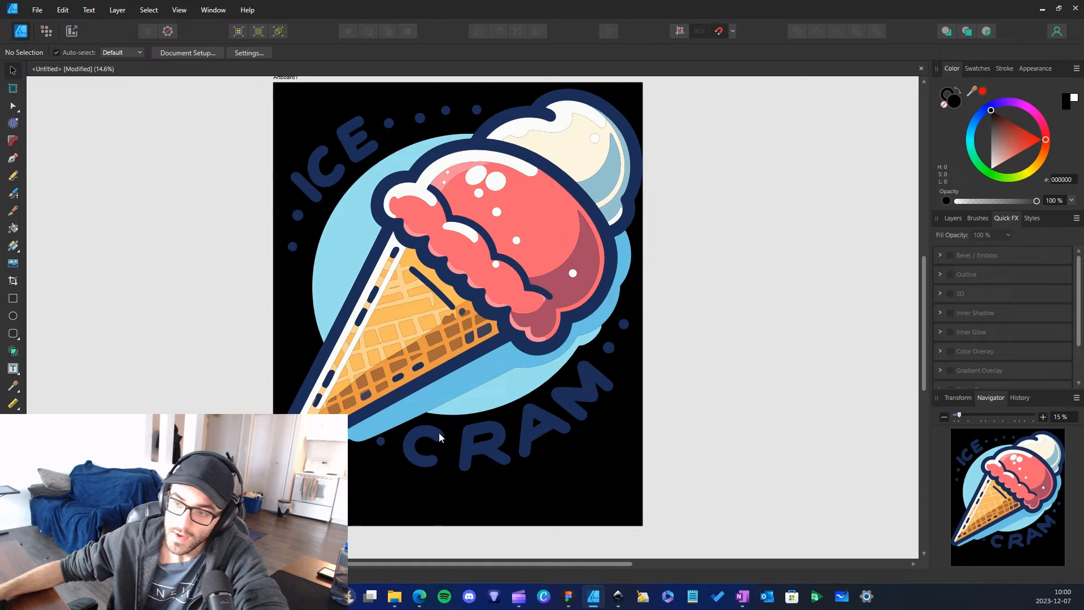
# Switch to Inkscape and set the page background colour to black (000000ff) in the document properties.
pyautogui.click(617, 599)
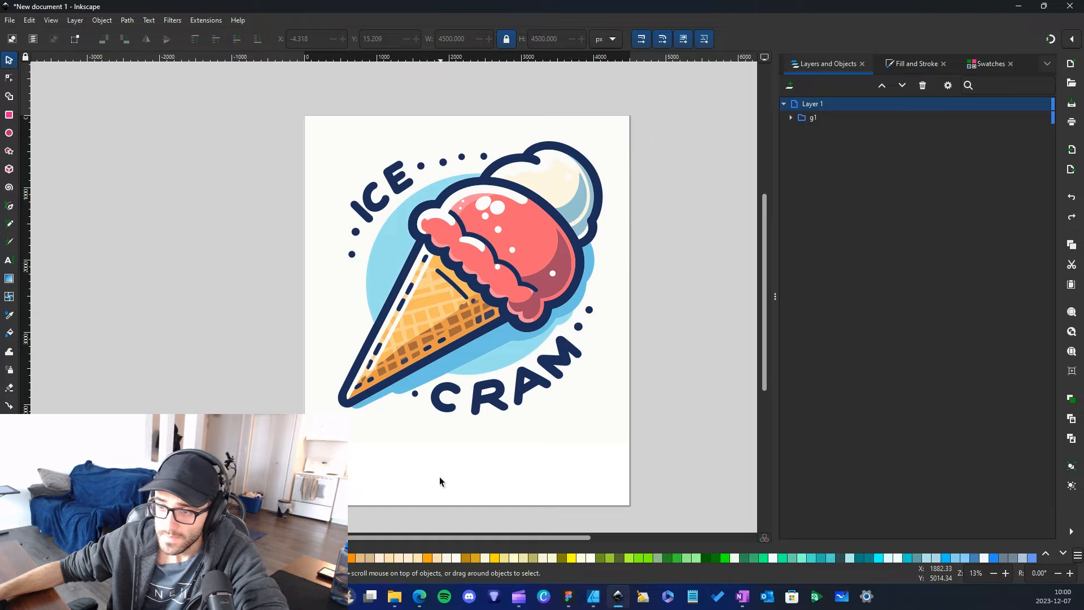
pyautogui.rightClick(382, 473)
pyautogui.click(371, 499)
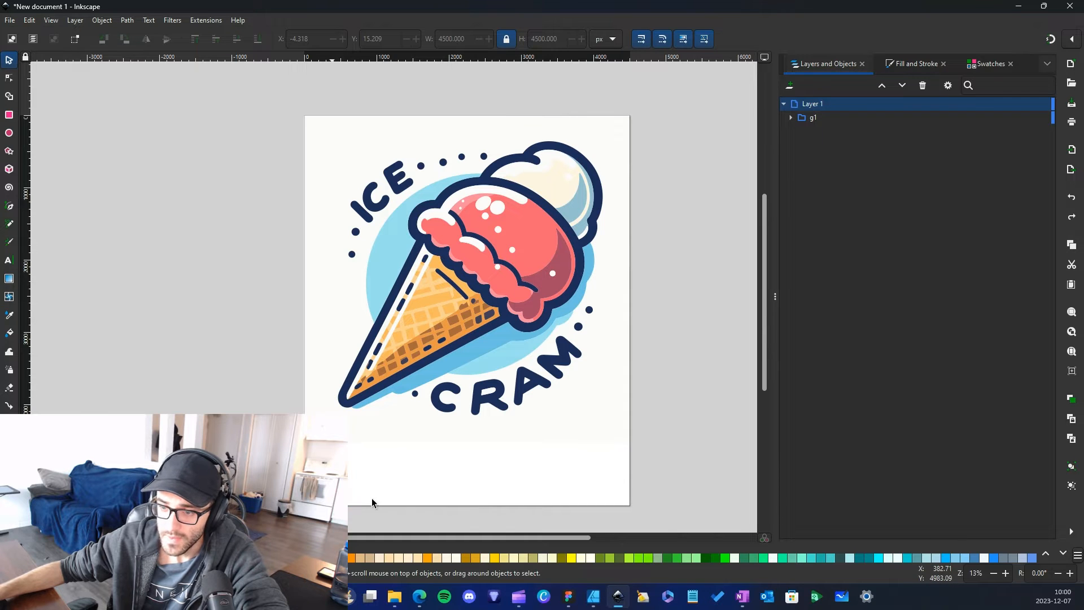
pyautogui.click(531, 318)
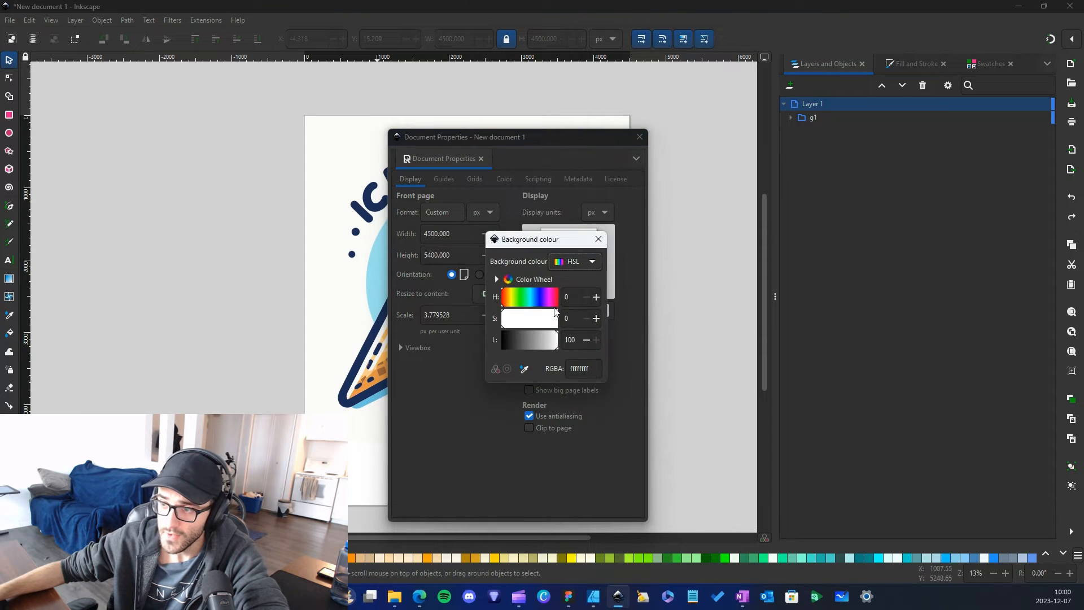
pyautogui.moveTo(520, 349); pyautogui.dragTo(477, 346)
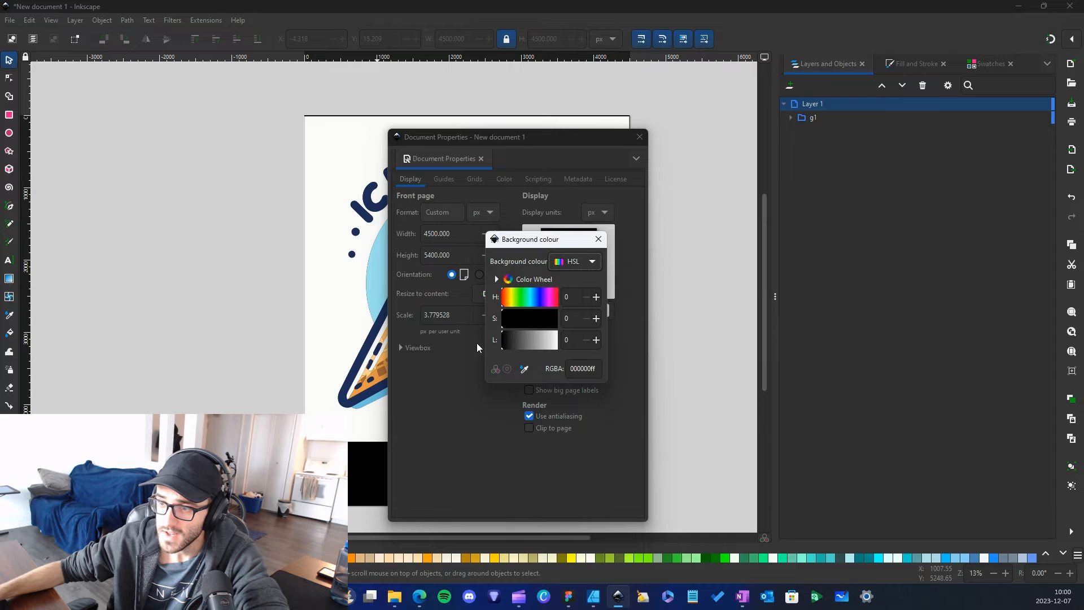
pyautogui.click(596, 237)
pyautogui.click(639, 136)
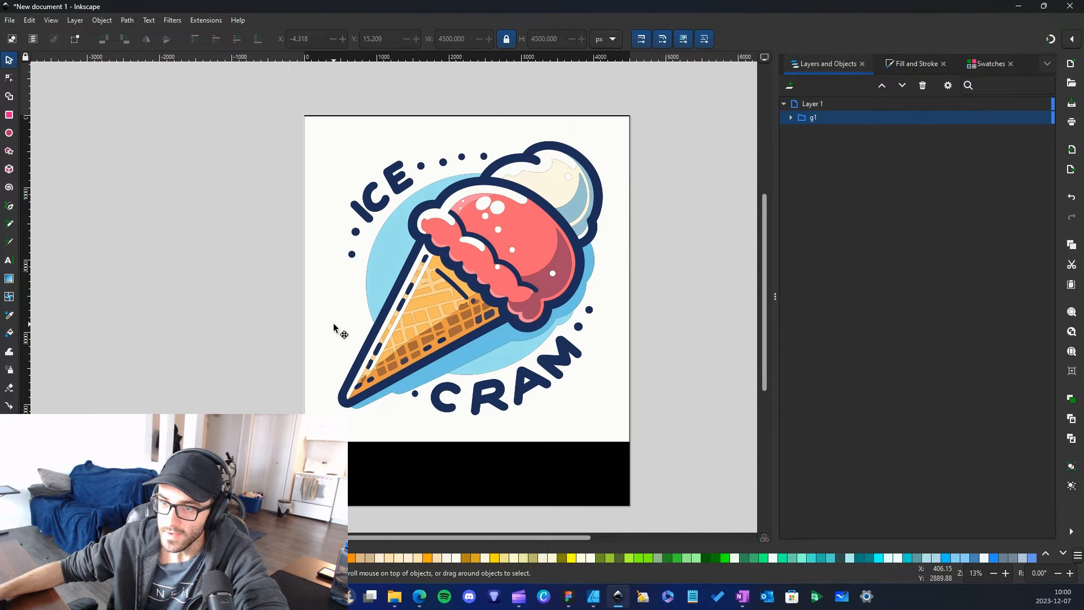
# Select the off-white background path behind the ice cream artwork for node editing and delete it.
pyautogui.hotkey('ctrl', 'shift', 'g')
pyautogui.press('n')
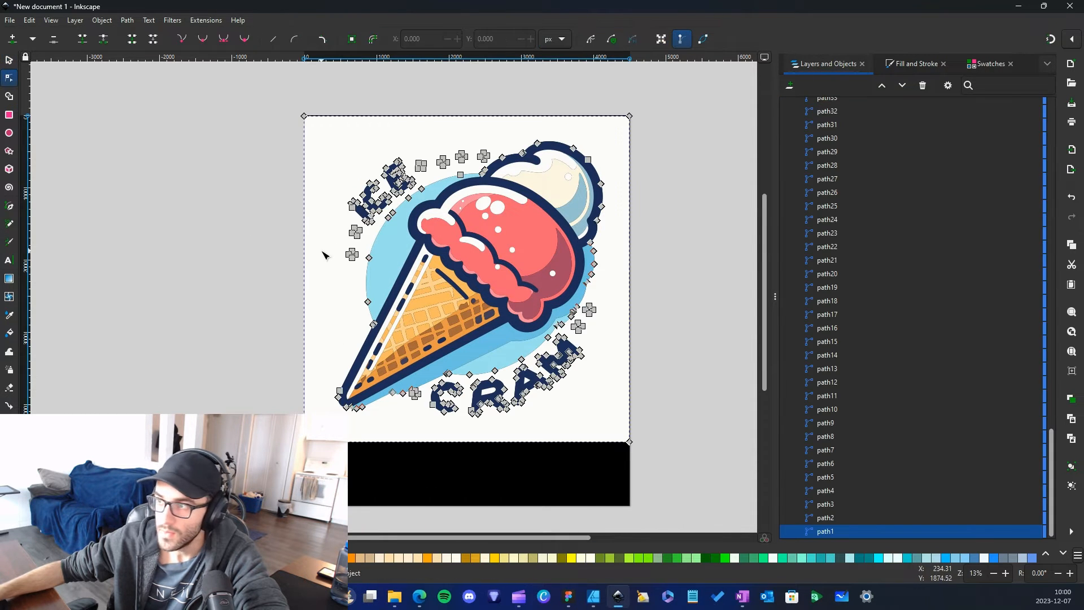
pyautogui.rightClick(833, 530)
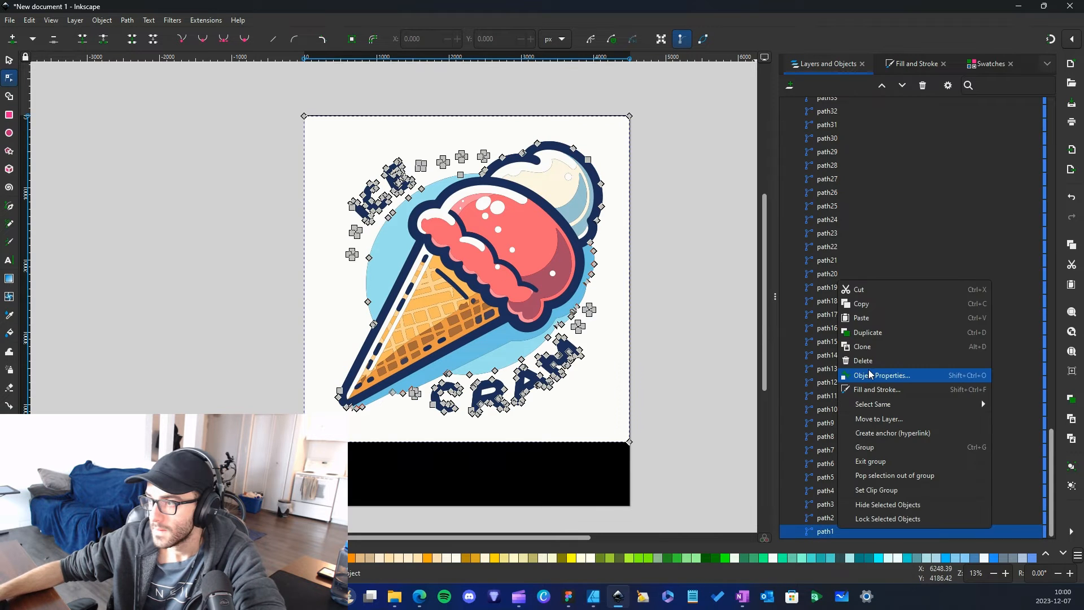
pyautogui.click(863, 360)
# Delete the off-white shapes inside the letters R and A of the word CRAM.
pyautogui.scroll(2, 491, 408)
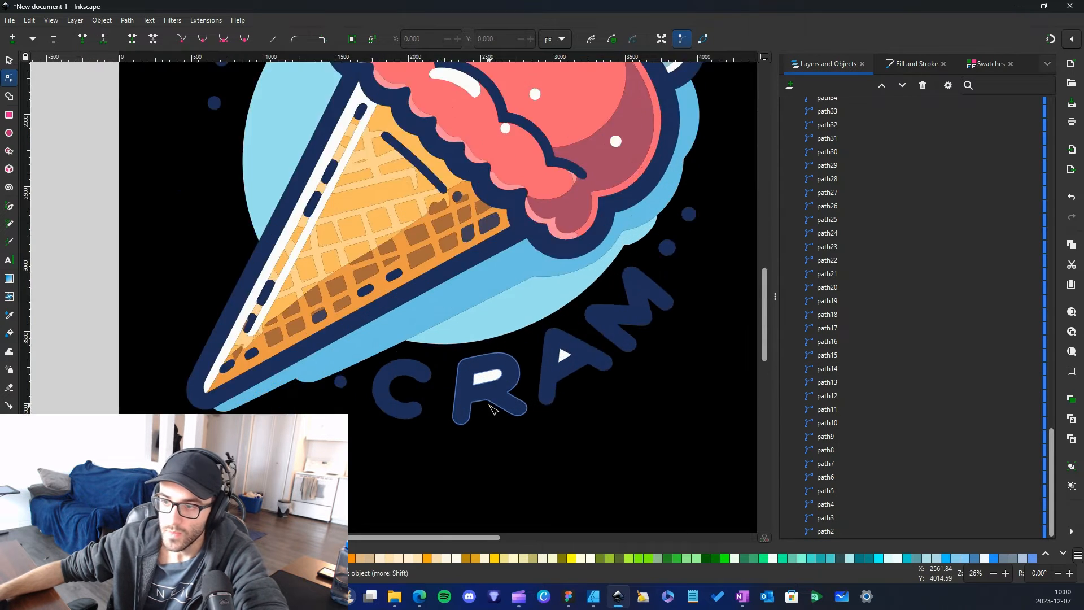
pyautogui.scroll(3, 492, 407)
pyautogui.click(472, 337)
pyautogui.rightClick(472, 337)
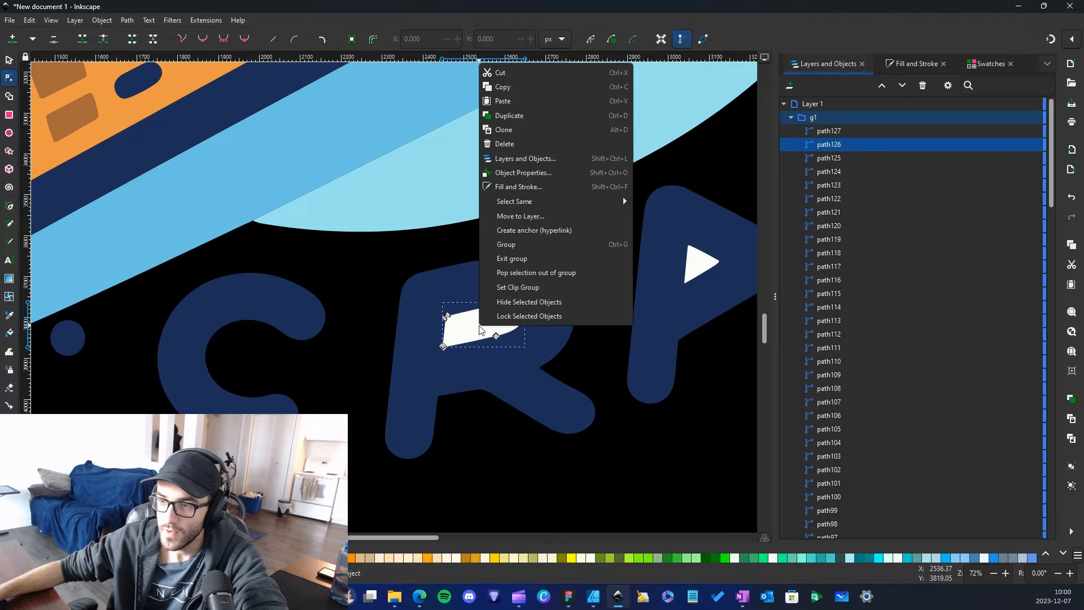
pyautogui.click(515, 144)
pyautogui.rightClick(699, 265)
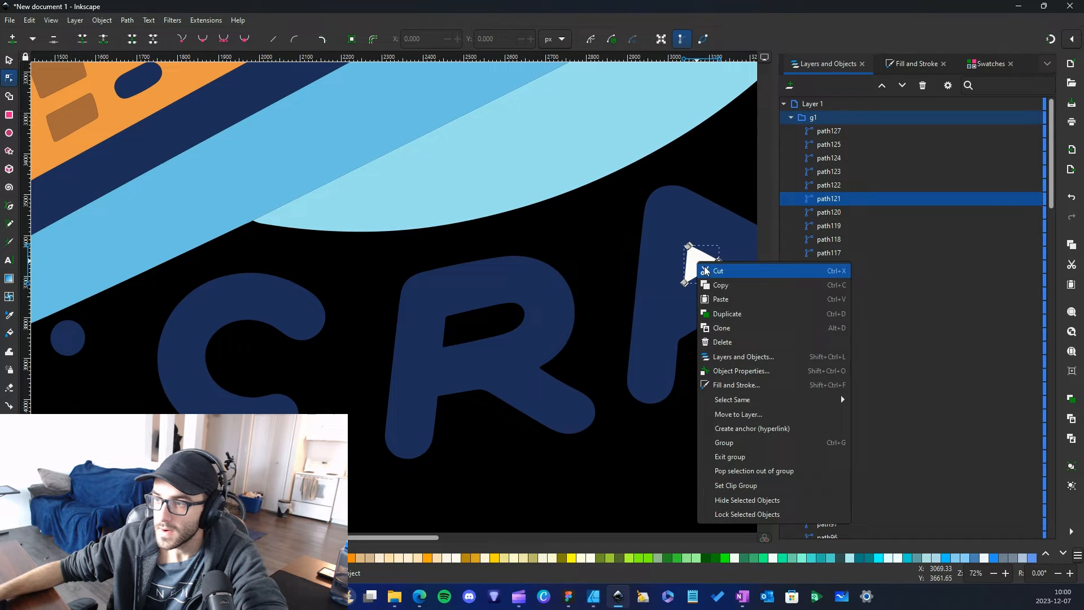
pyautogui.click(723, 344)
pyautogui.scroll(-6, 599, 397)
pyautogui.scroll(2, 599, 397)
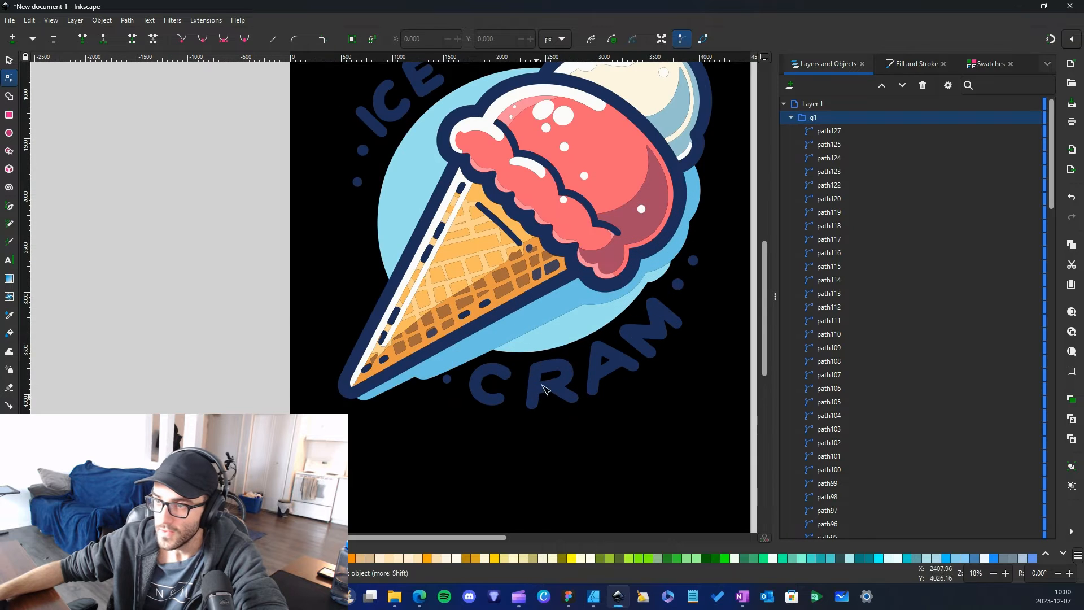
pyautogui.scroll(-2, 598, 225)
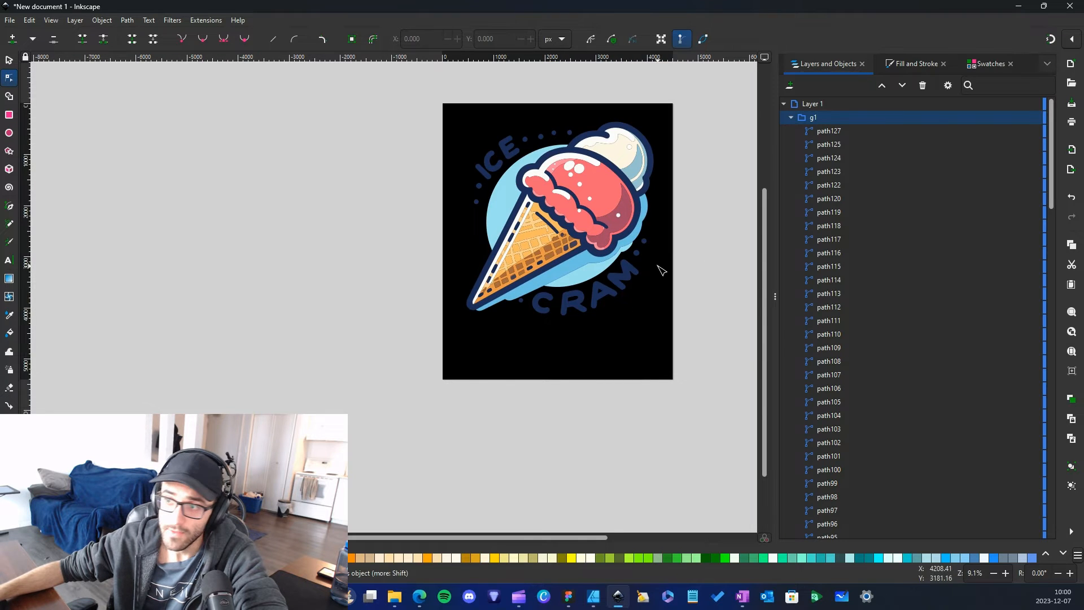
pyautogui.scroll(2, 622, 271)
pyautogui.scroll(-1, 563, 262)
pyautogui.scroll(3, 677, 361)
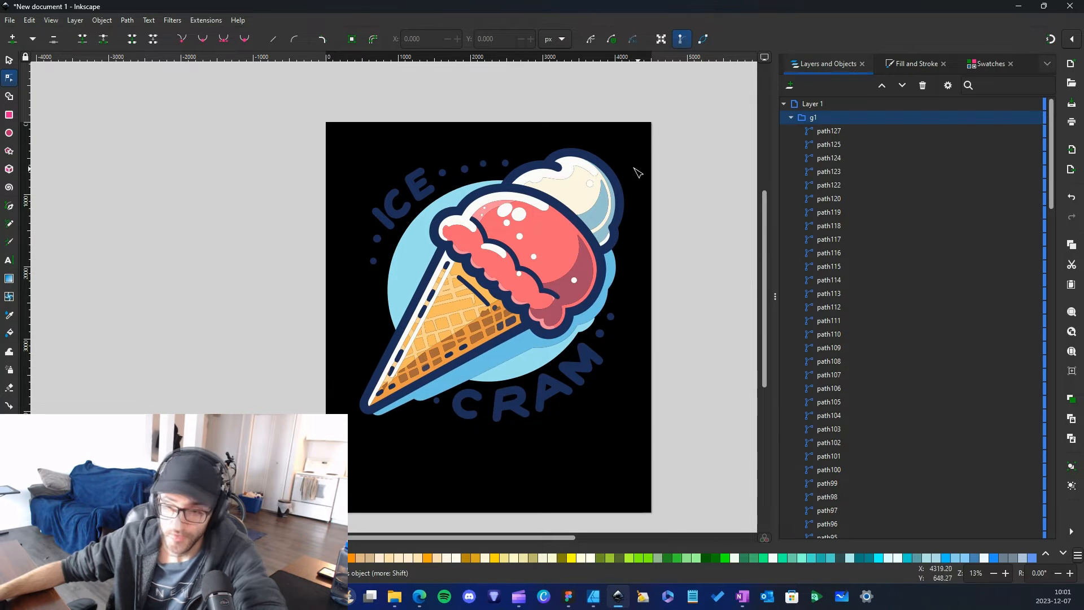
# Switch to the T-SHIRT file in Figma and select the ice cream frame inside Frame 1.
pyautogui.hotkey('alt', 'Tab')
pyautogui.scroll(1, 621, 427)
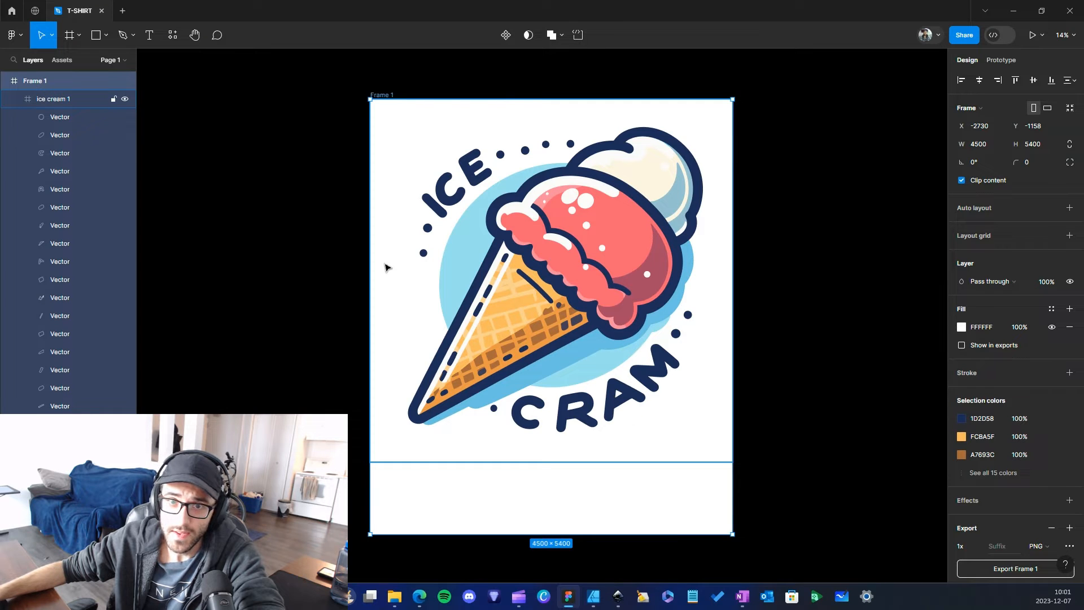
pyautogui.click(702, 427)
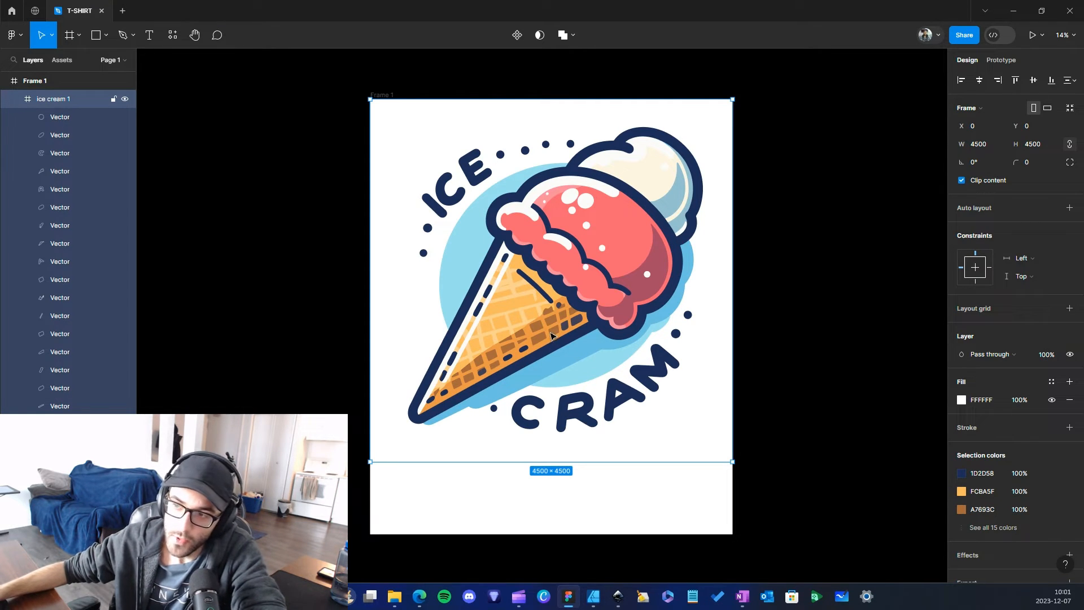
# Examine the colour shapes, highlights and outlines of the ice cream scoops up close.
pyautogui.scroll(2, 551, 336)
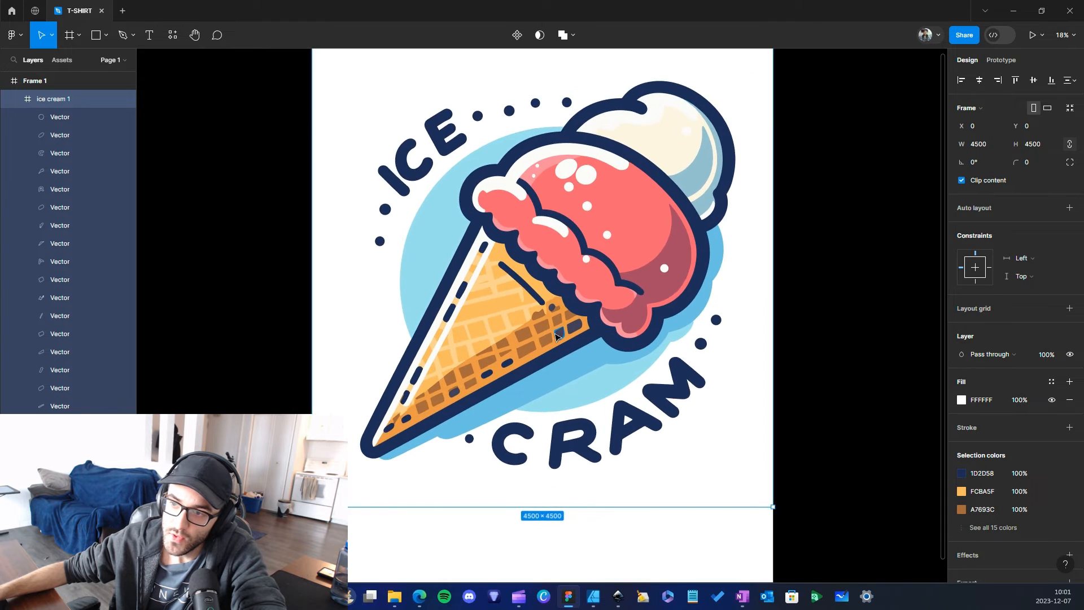
pyautogui.scroll(3, 557, 337)
pyautogui.scroll(2, 735, 293)
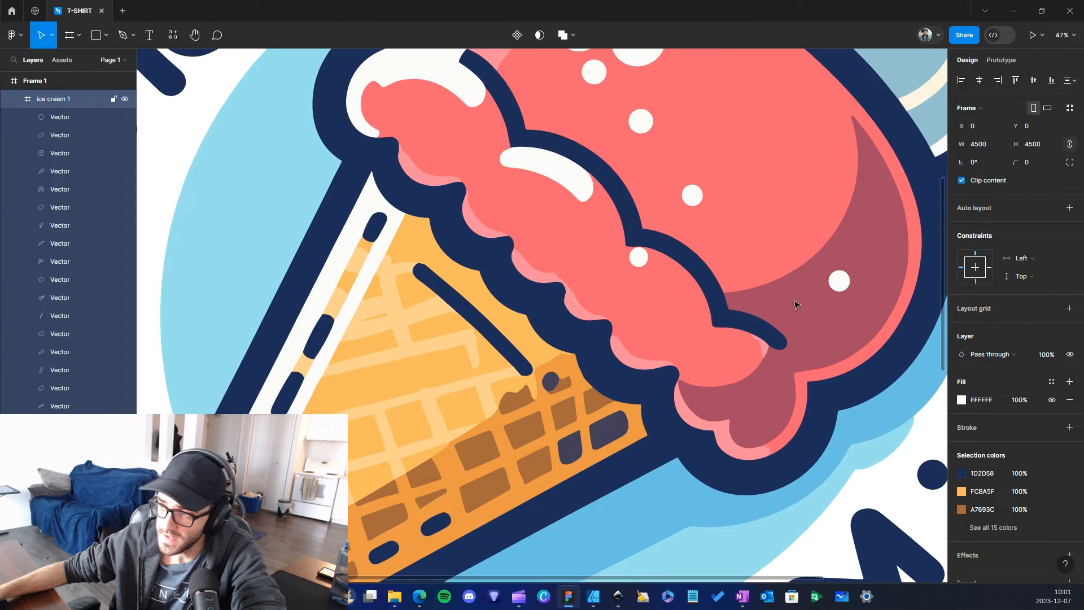
pyautogui.scroll(2, 703, 269)
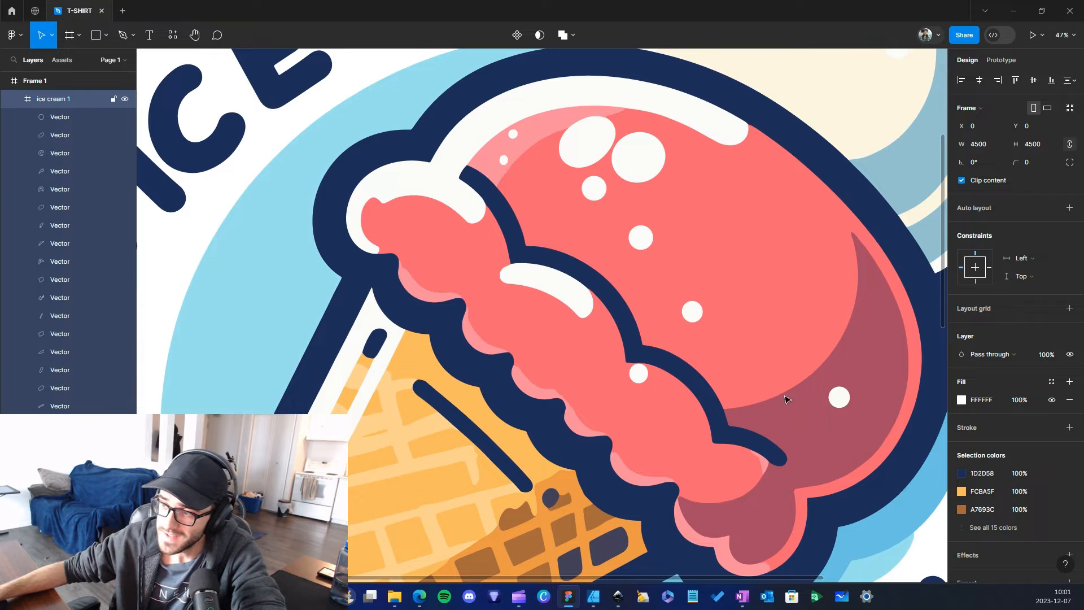
pyautogui.scroll(5, 799, 480)
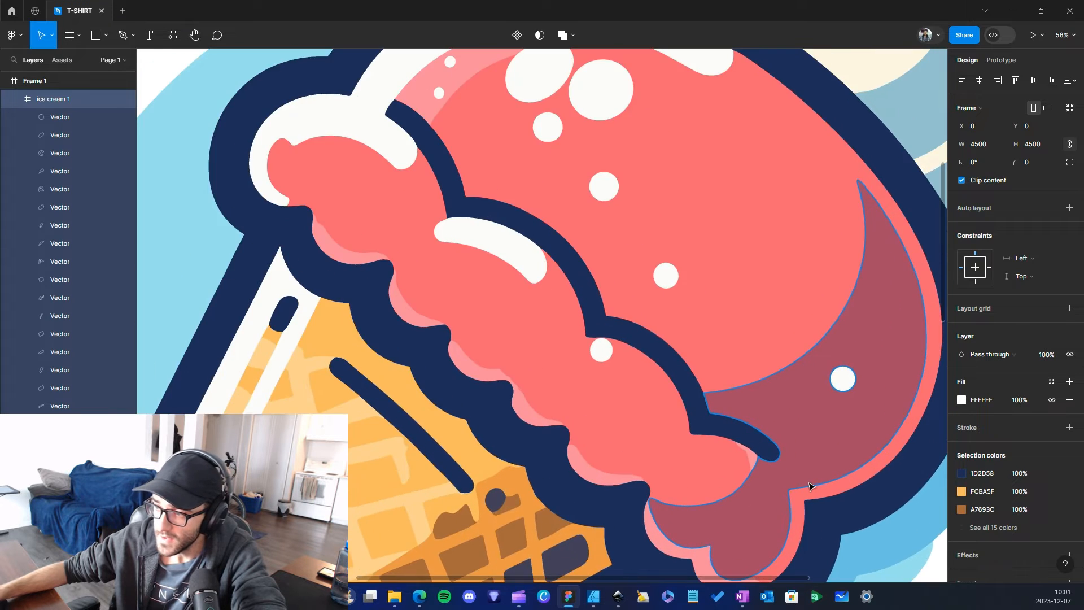
pyautogui.scroll(-5, 798, 469)
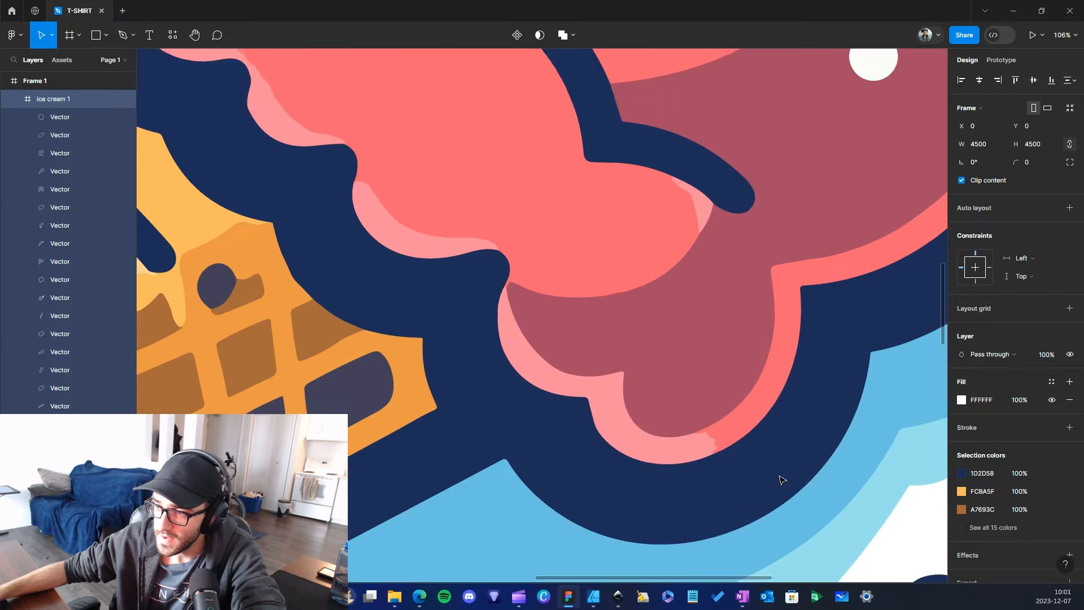
pyautogui.scroll(2, 668, 387)
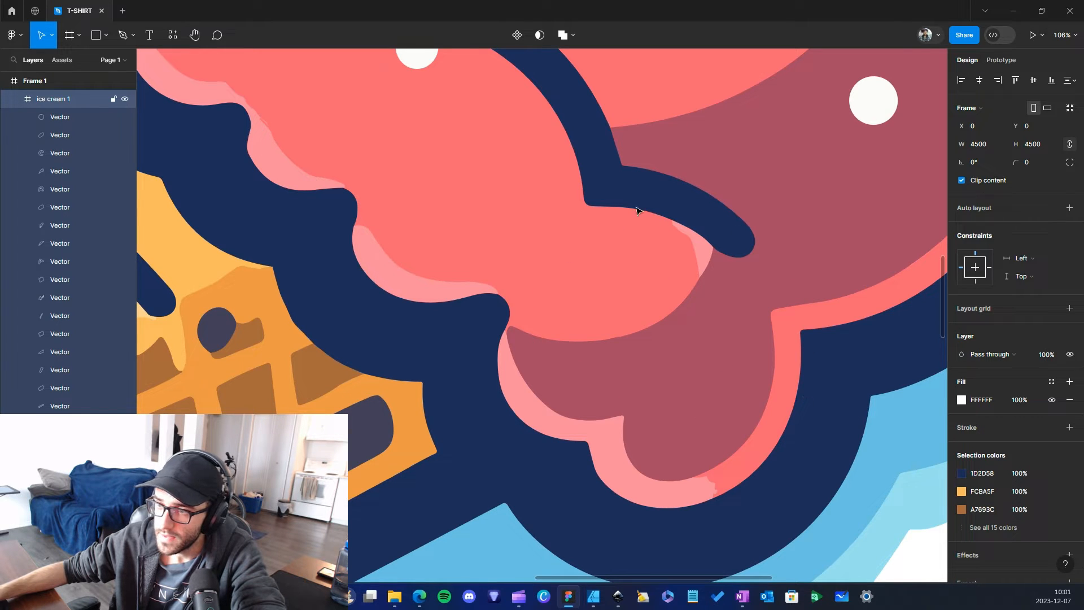
pyautogui.scroll(-5, 794, 257)
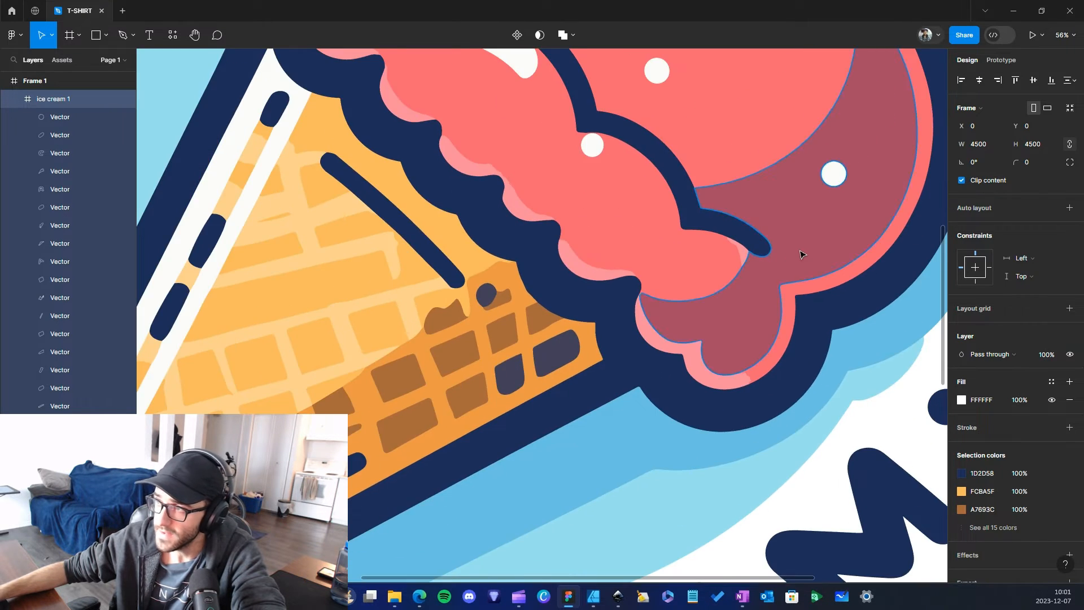
pyautogui.scroll(-2, 796, 257)
pyautogui.scroll(5, 734, 276)
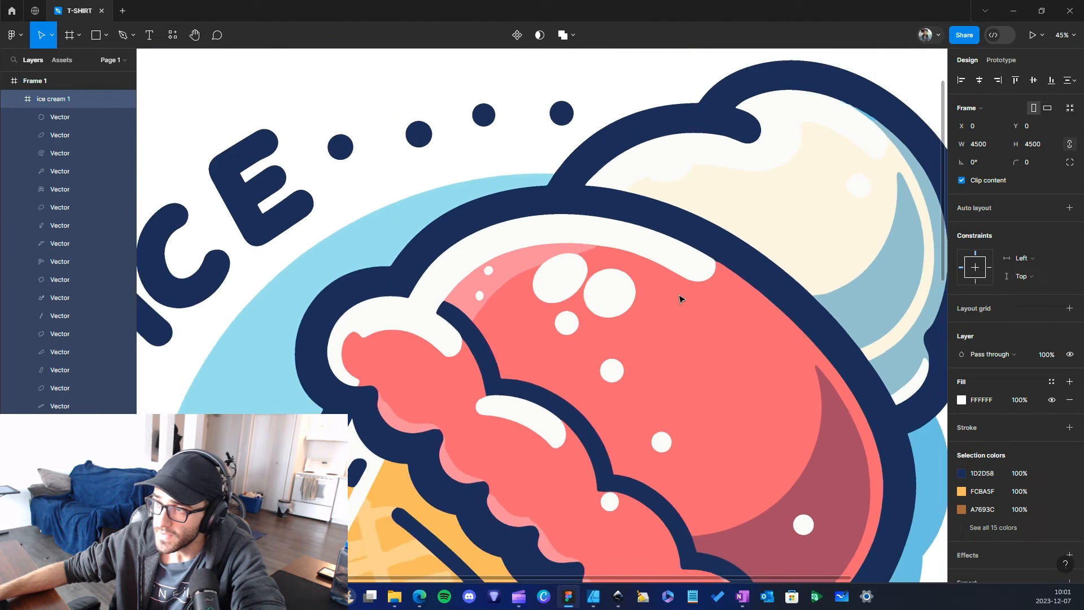
pyautogui.scroll(-3, 680, 299)
# Examine the waffle cone's grid pattern, dark dashes and white edge stripes up close.
pyautogui.scroll(-5, 508, 395)
pyautogui.scroll(3, 476, 439)
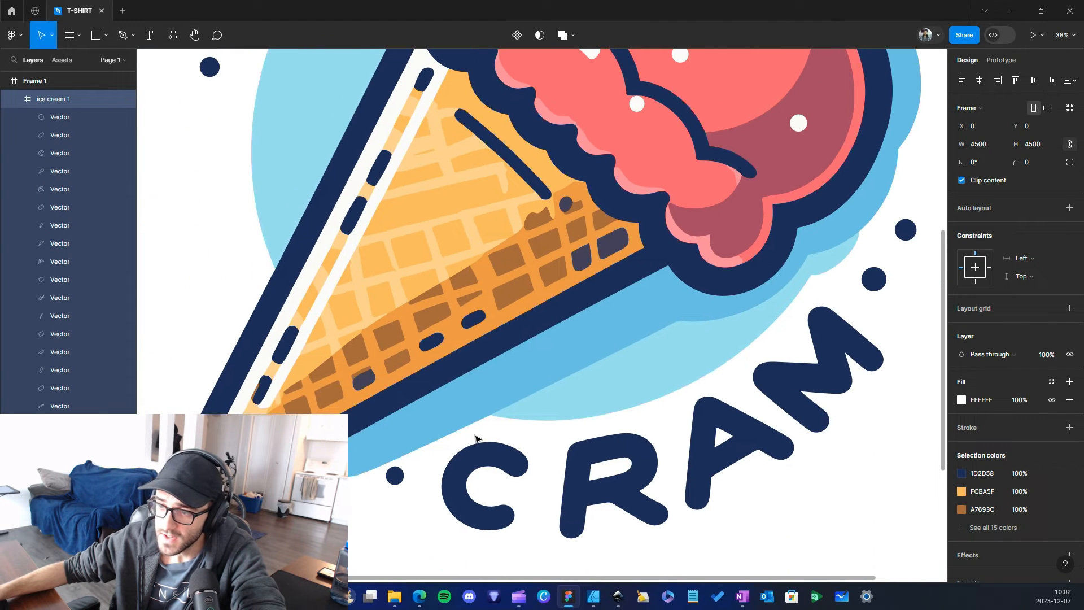
pyautogui.hscroll(-2, 488, 435)
pyautogui.scroll(2, 782, 325)
pyautogui.scroll(-5, 441, 431)
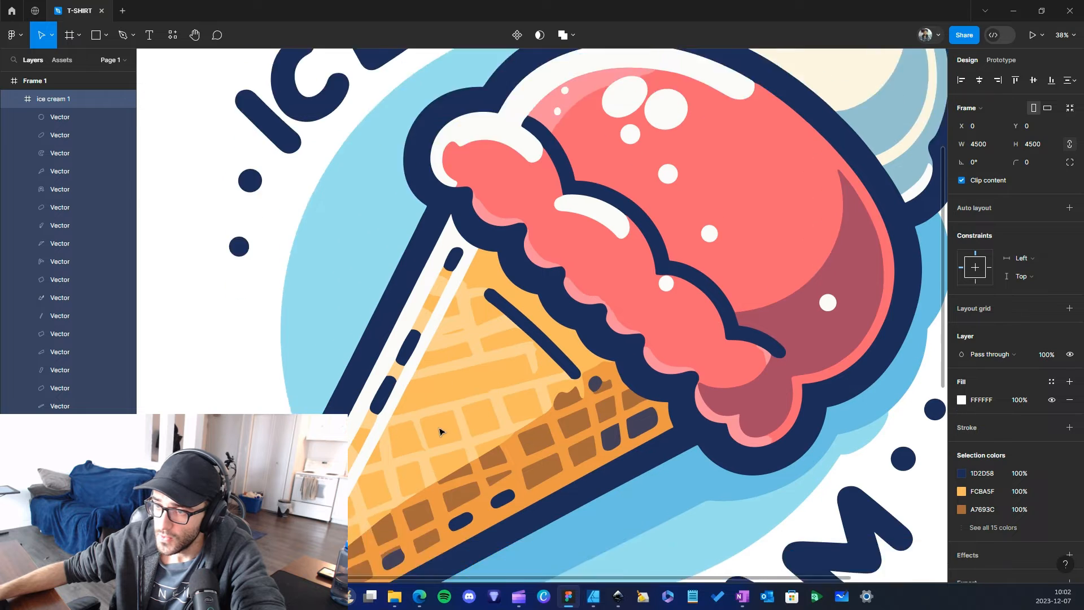
pyautogui.hscroll(-1, 339, 323)
pyautogui.scroll(5, 347, 322)
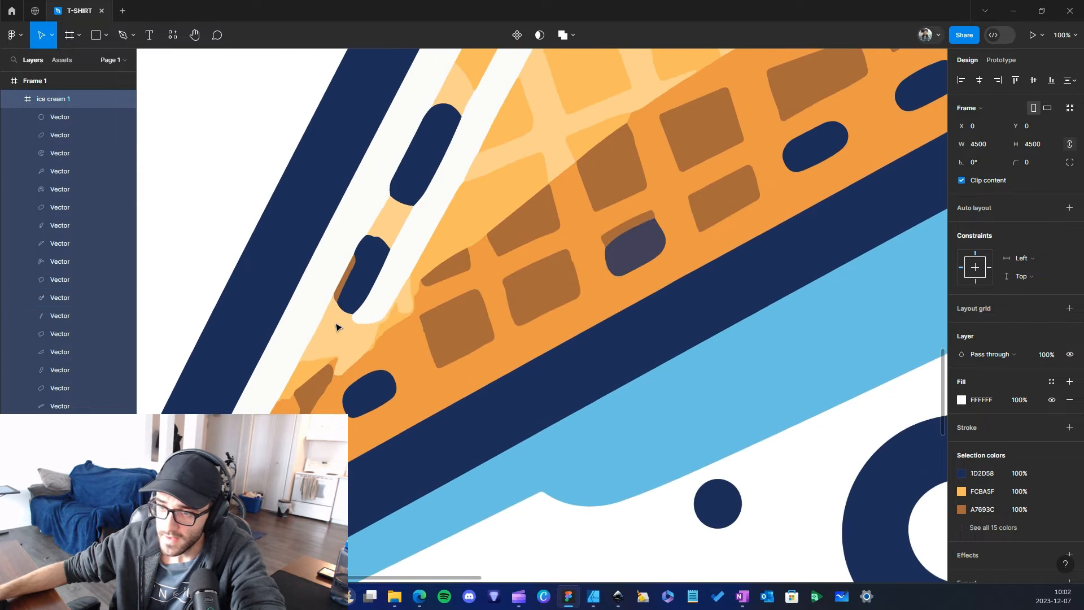
pyautogui.scroll(2, 403, 339)
pyautogui.scroll(3, 443, 348)
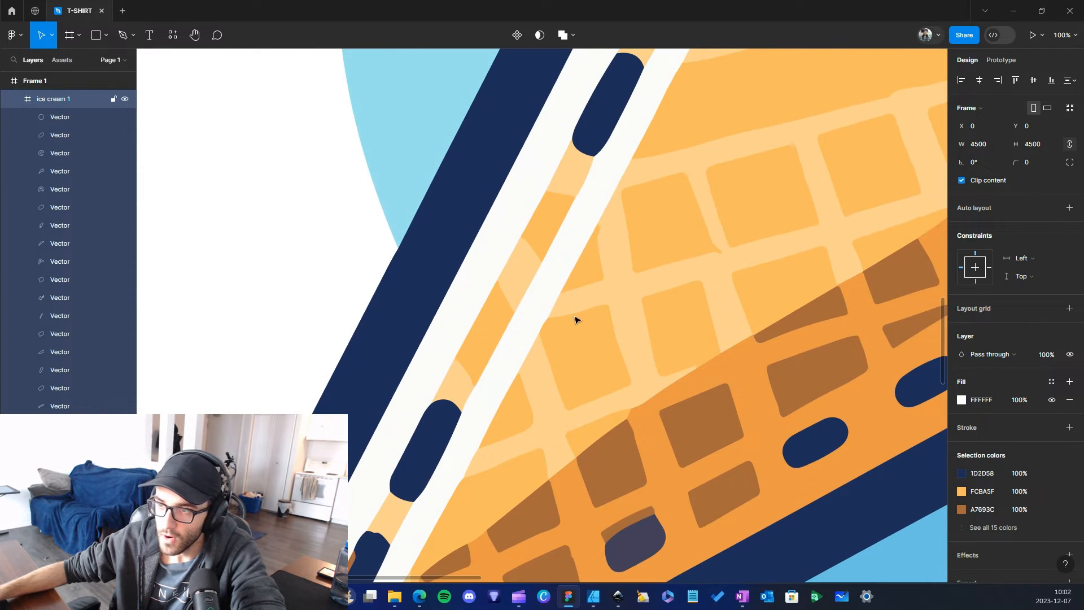
pyautogui.scroll(3, 734, 268)
pyautogui.hscroll(4, 694, 305)
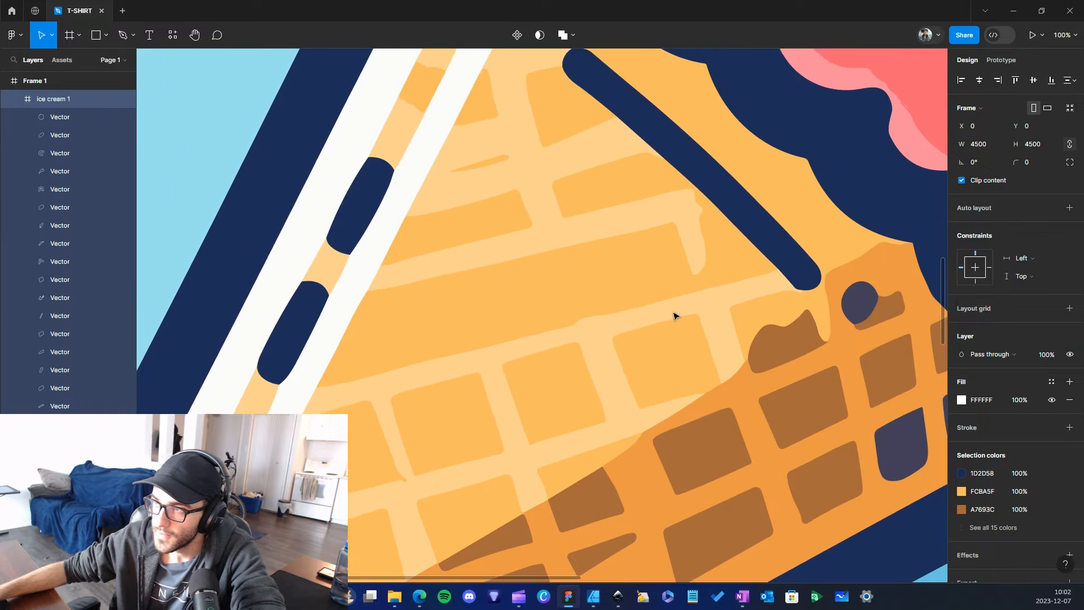
# Examine the lower part of the waffle cone, its dark dashes and the blue shadow beside it.
pyautogui.scroll(-6, 542, 273)
pyautogui.hscroll(-4, 418, 331)
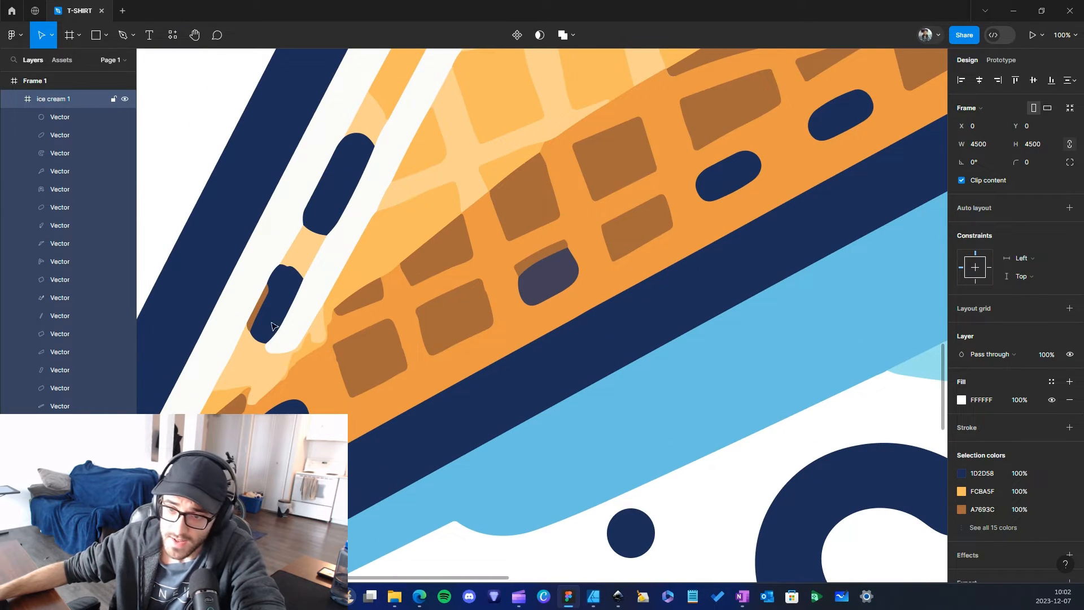
pyautogui.hscroll(1, 416, 317)
pyautogui.scroll(-3, 432, 305)
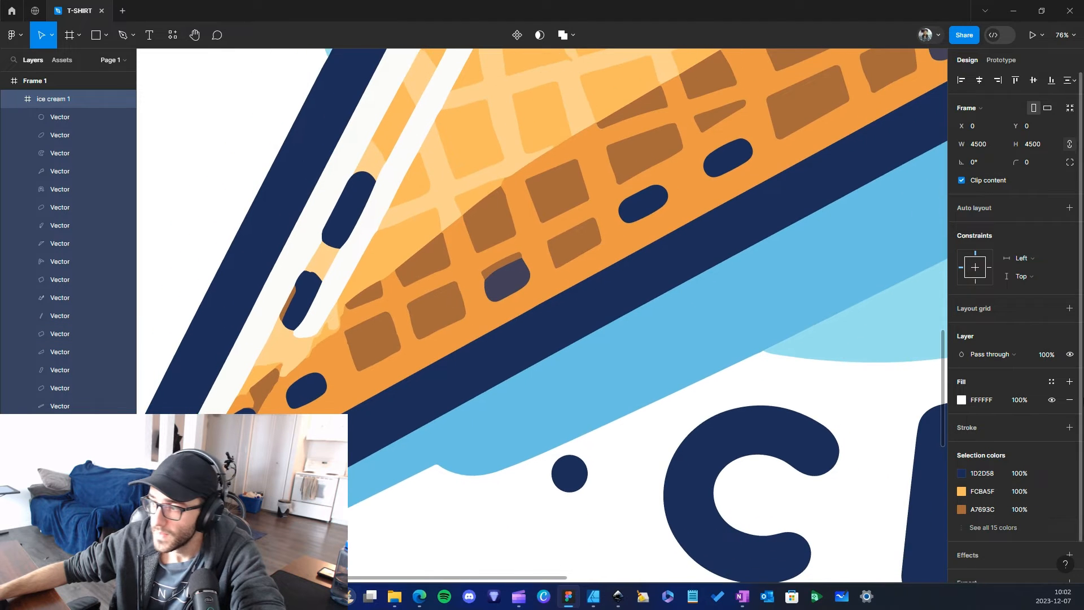
# Expand the full list of selection colours for the ice cream frame and look through the colours in it.
pyautogui.click(991, 525)
pyautogui.scroll(-2, 732, 401)
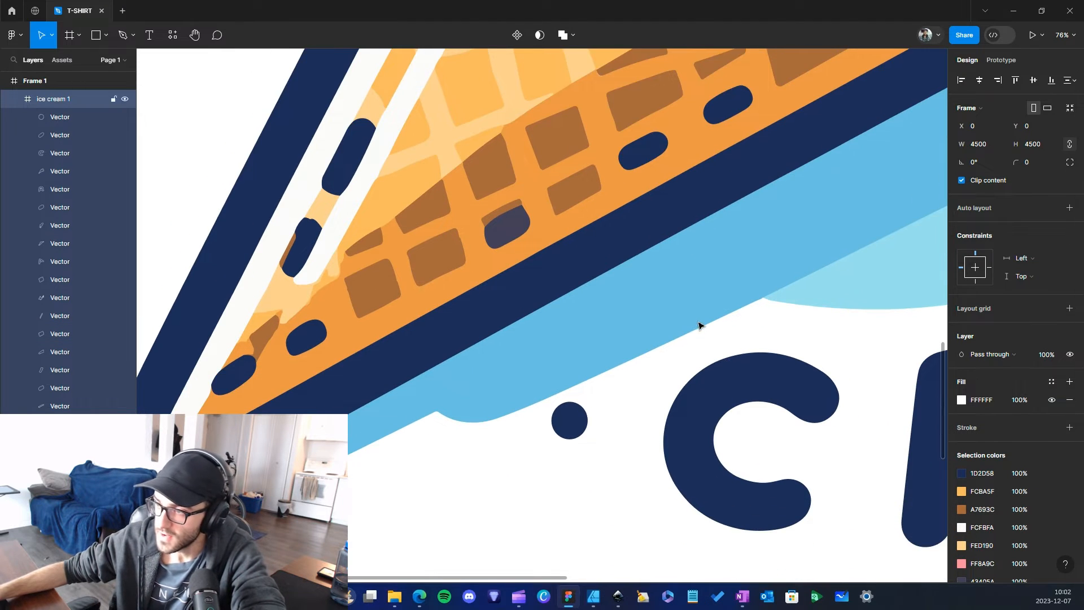
pyautogui.scroll(-3, 699, 325)
pyautogui.scroll(-3, 994, 435)
pyautogui.click(718, 435)
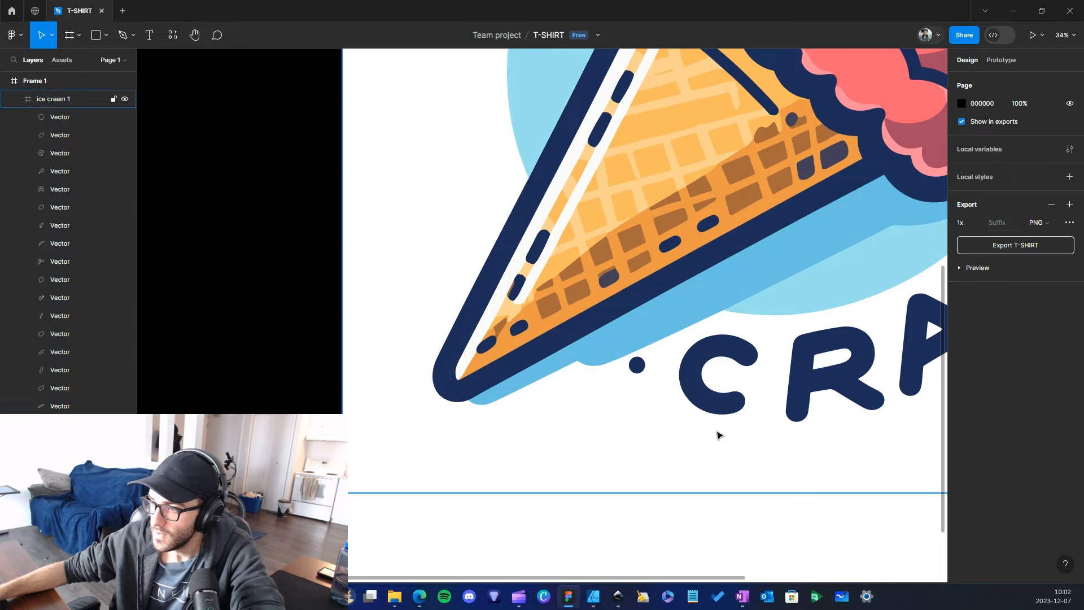
pyautogui.click(718, 435)
pyautogui.scroll(-4, 962, 409)
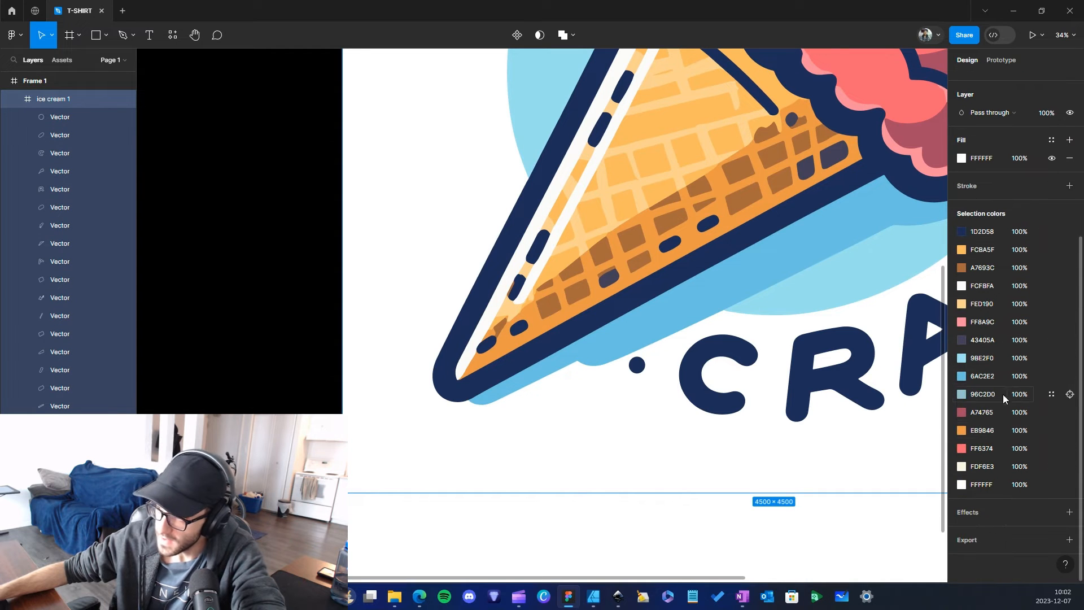
pyautogui.hscroll(1, 792, 373)
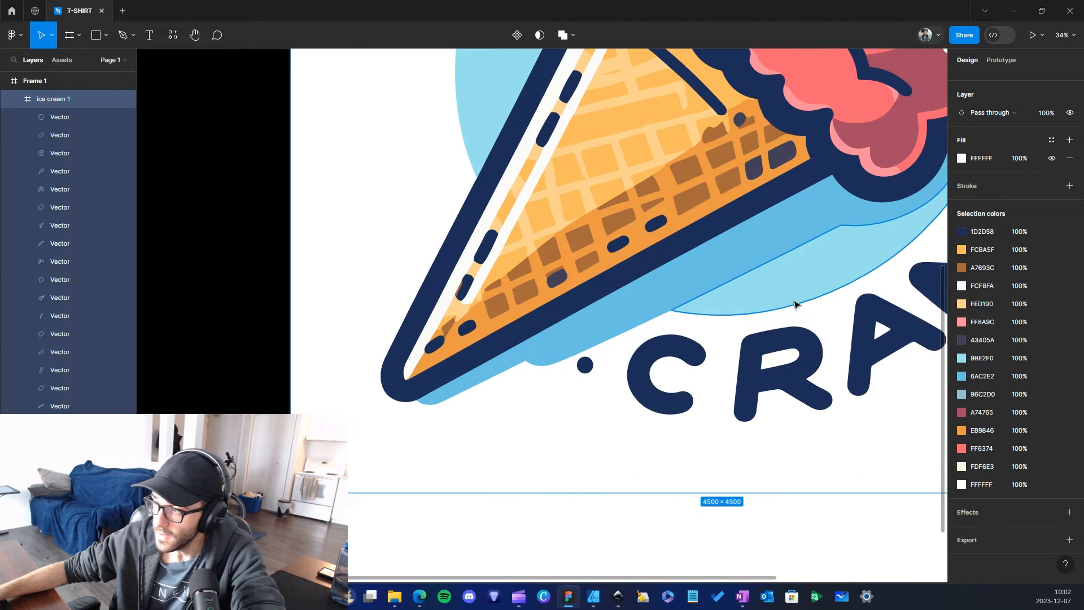
# Replace the blue 6AC2E2 and the grey-blue 96C2D0 in the artwork with the light blue 9BE2F0.
pyautogui.scroll(-3, 793, 300)
pyautogui.scroll(-3, 791, 276)
pyautogui.scroll(5, 792, 275)
pyautogui.hscroll(3, 801, 283)
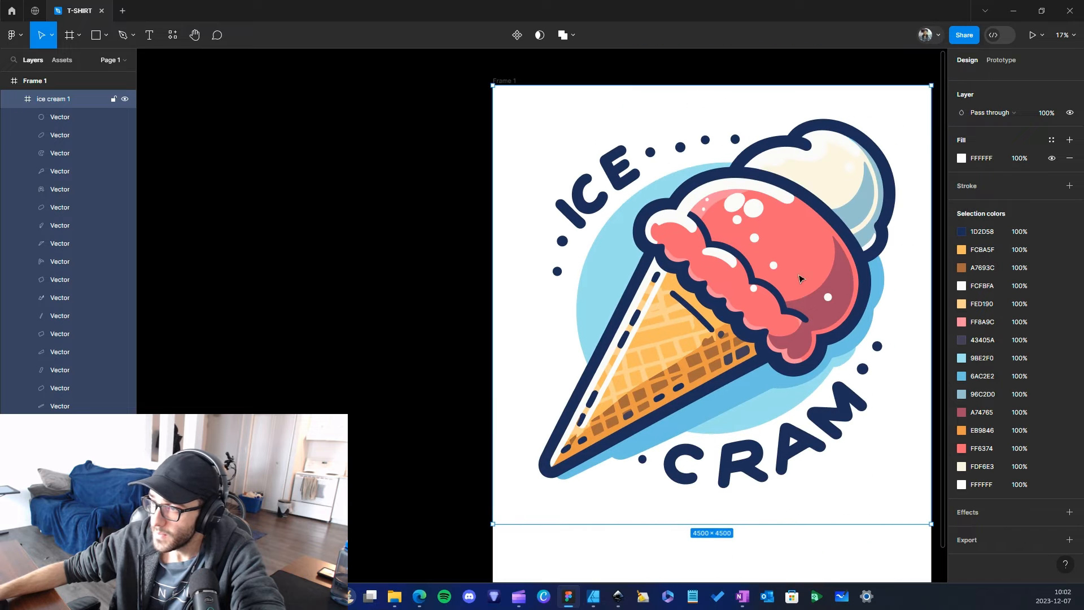
pyautogui.scroll(1, 679, 322)
pyautogui.scroll(3, 678, 322)
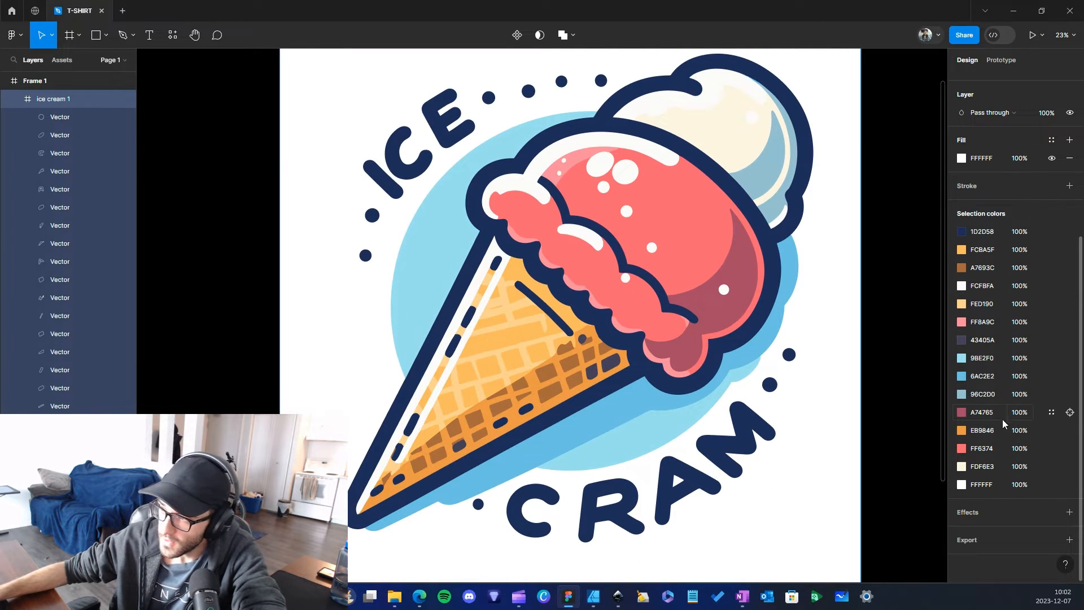
pyautogui.click(986, 359)
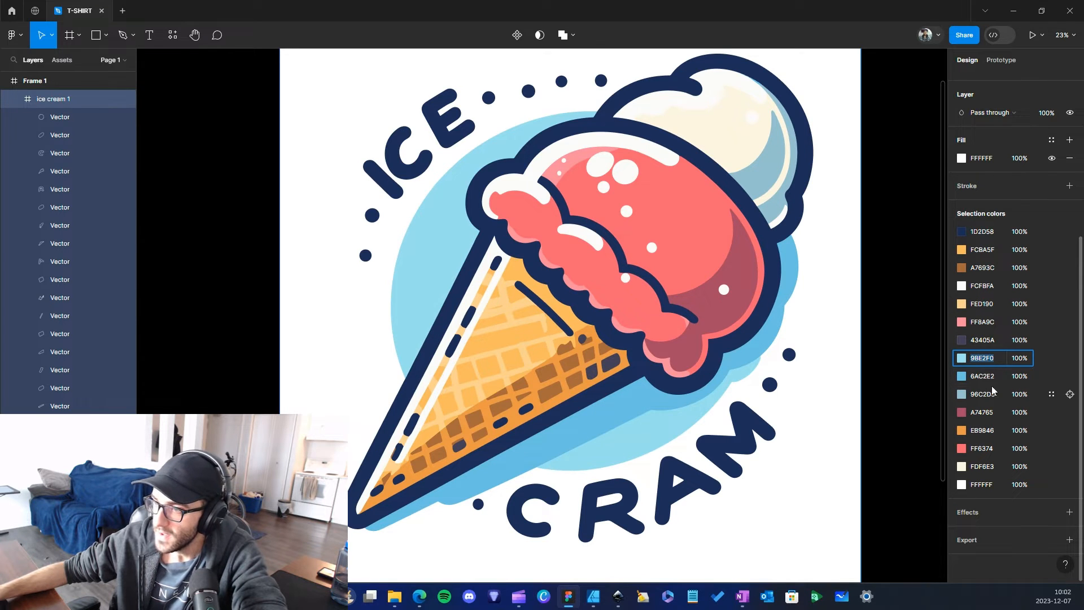
pyautogui.click(986, 377)
pyautogui.click(989, 359)
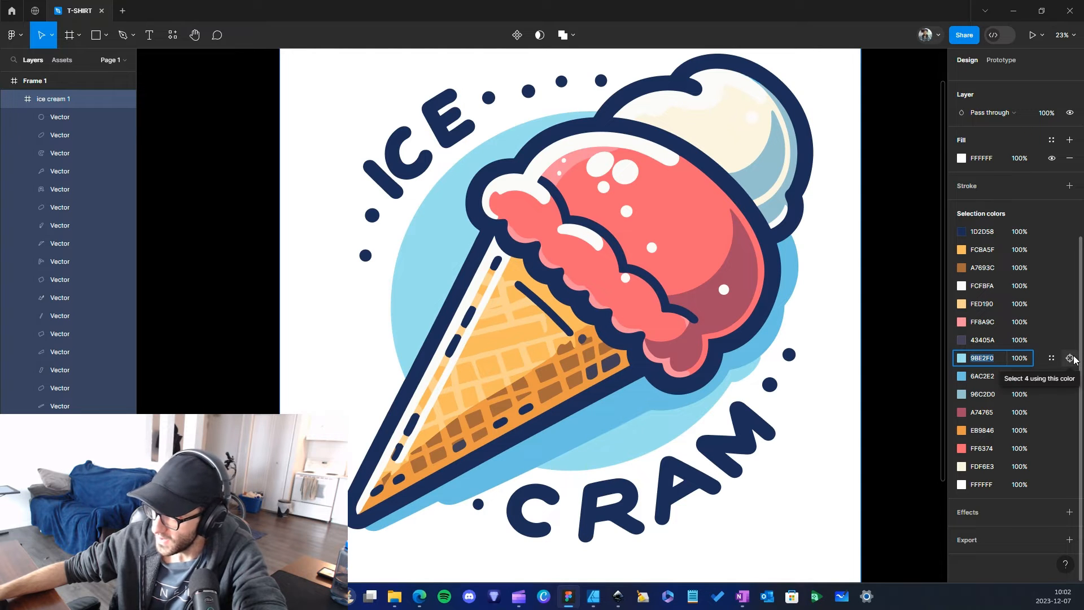
pyautogui.click(998, 377)
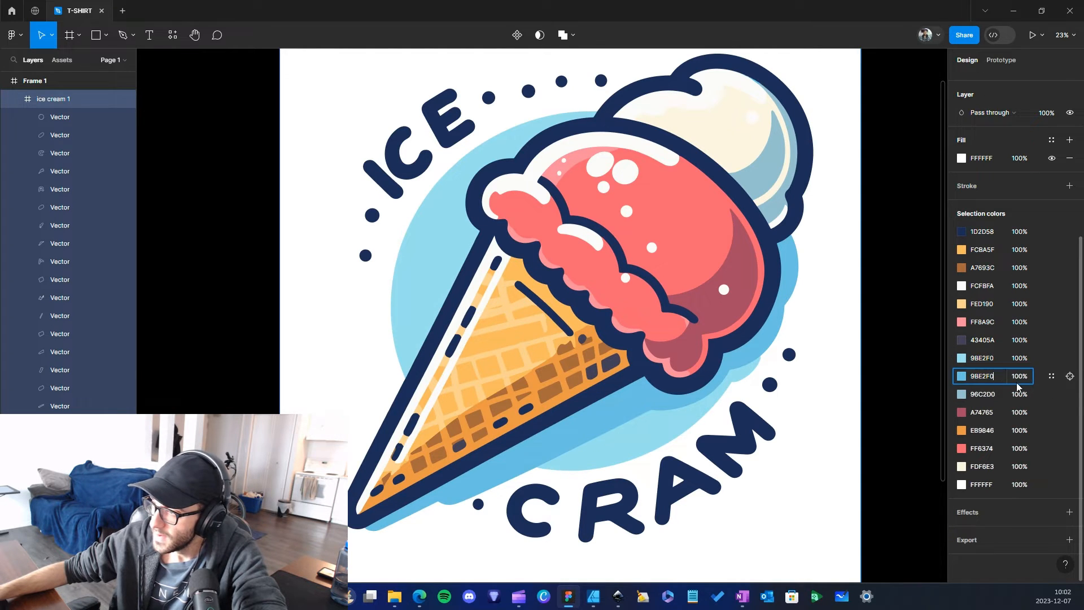
pyautogui.click(997, 395)
pyautogui.press('Return')
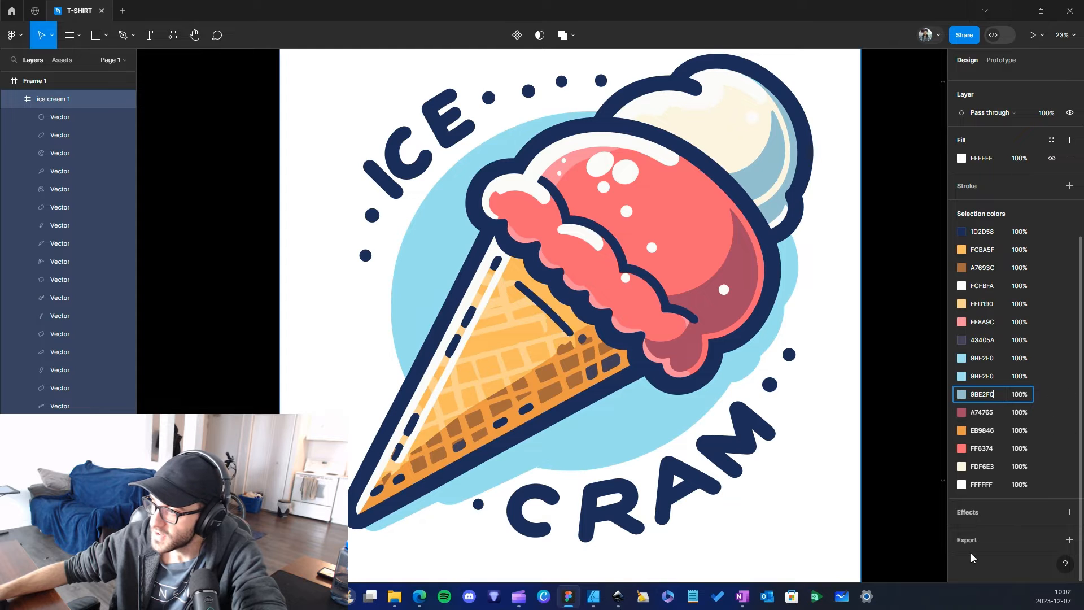
# Select every shape in the ice cream frame that uses the navy colour 1D2D58.
pyautogui.click(988, 232)
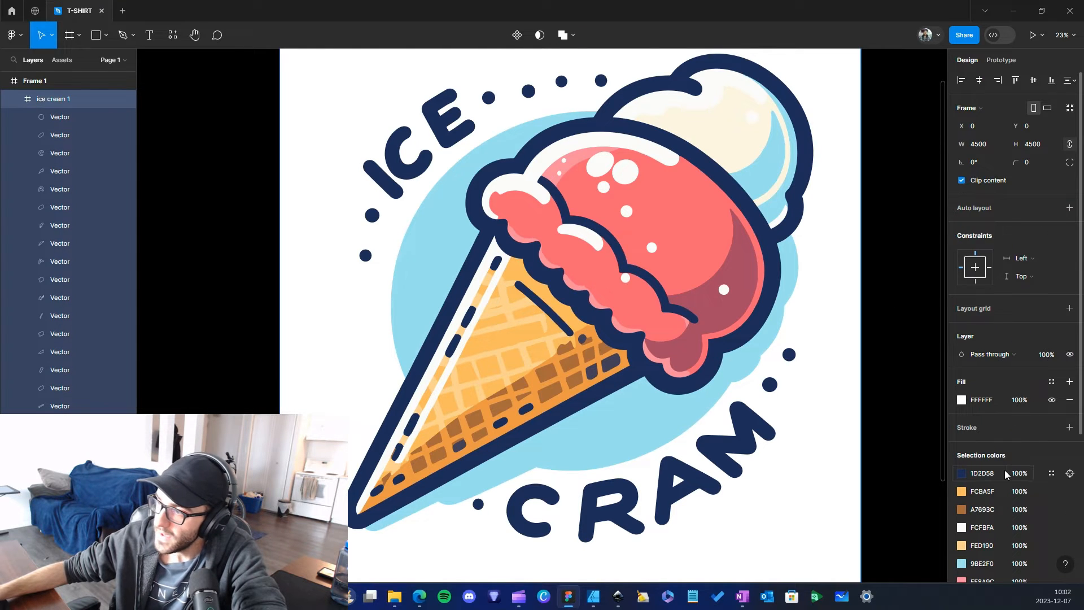
pyautogui.scroll(-4, 1008, 469)
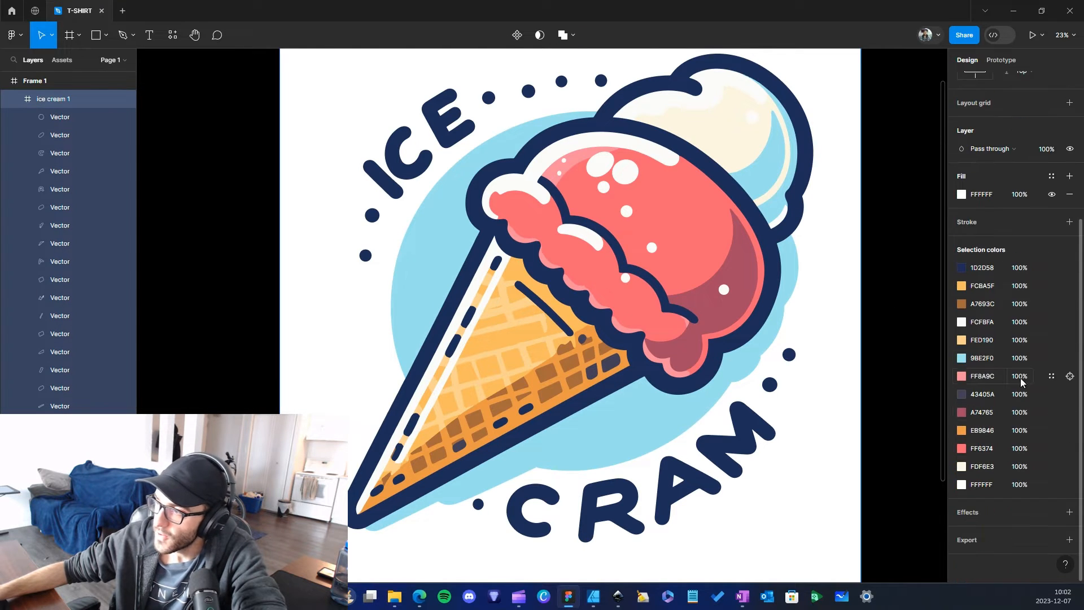
pyautogui.click(1051, 268)
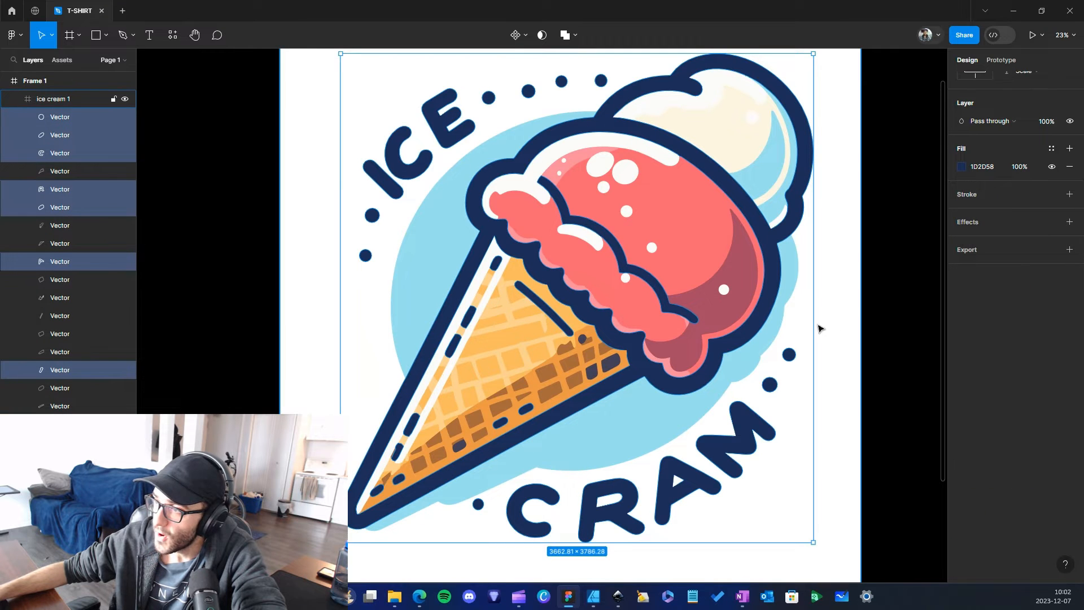
pyautogui.scroll(2, 743, 318)
pyautogui.scroll(1, 751, 321)
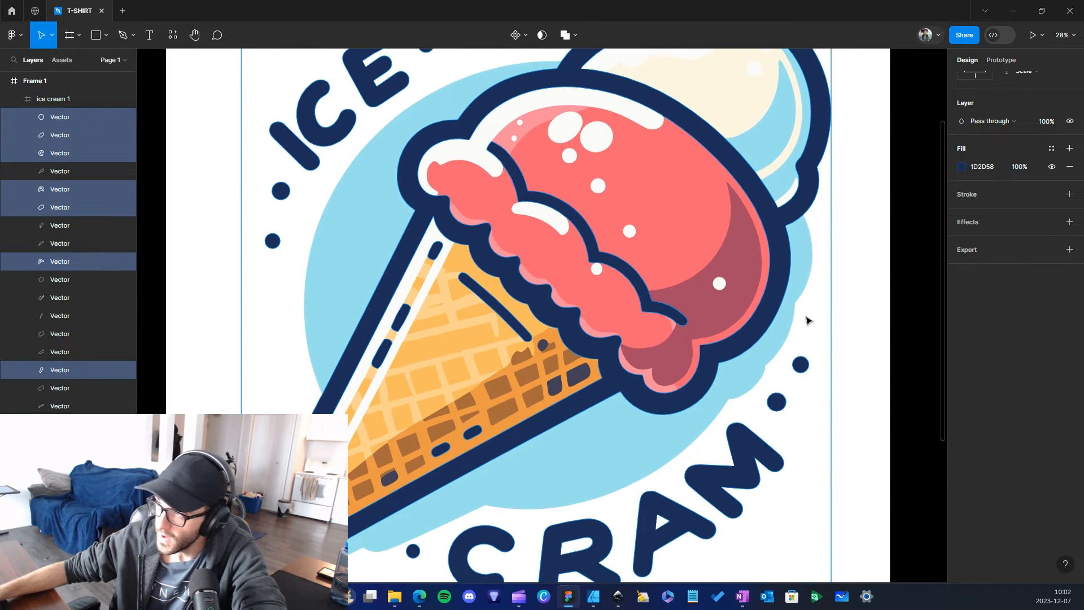
# Set the fill of the selected navy outlines, dots and lettering to black, 000.
pyautogui.click(983, 167)
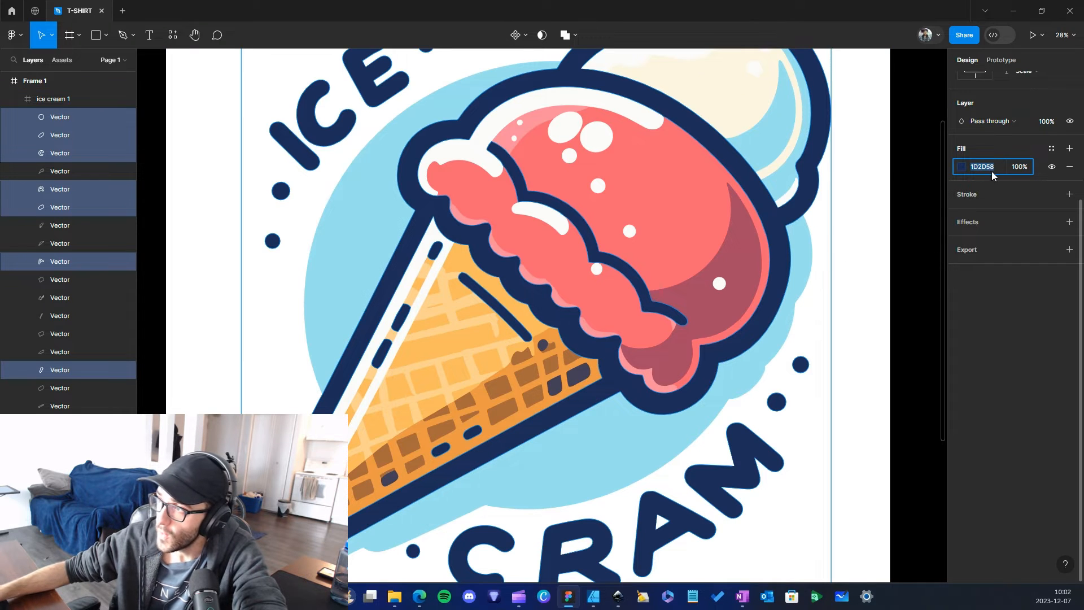
pyautogui.scroll(1, 642, 139)
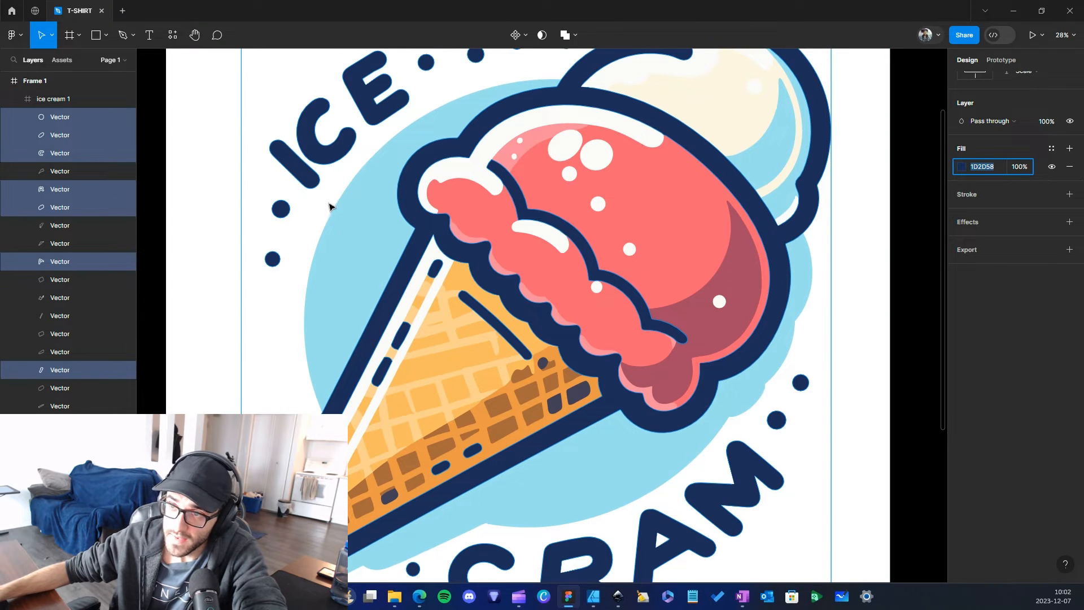
pyautogui.scroll(-5, 279, 226)
pyautogui.scroll(4, 500, 282)
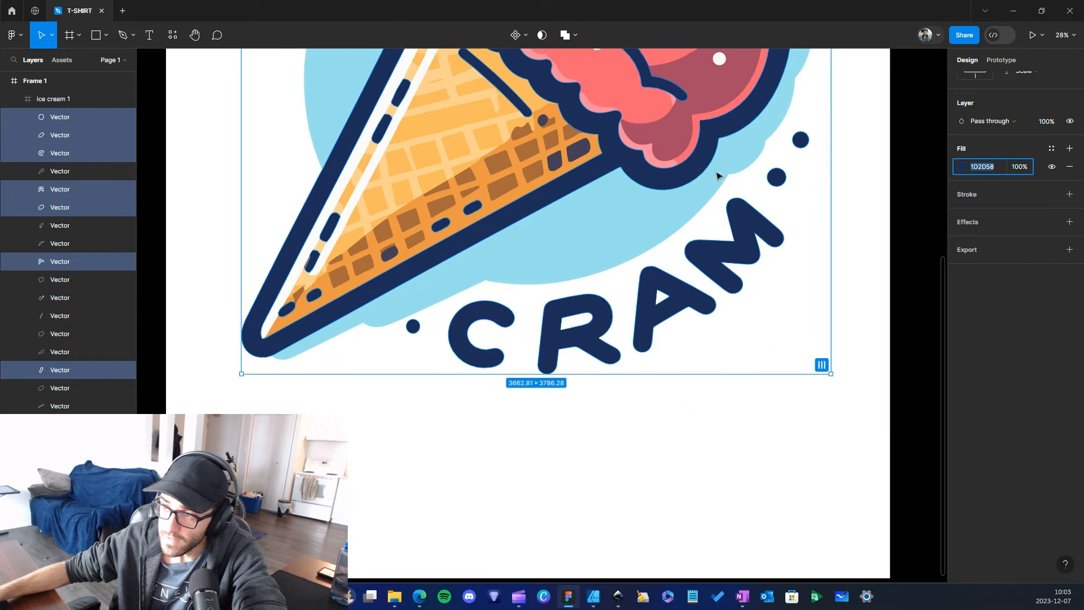
pyautogui.scroll(-1, 760, 362)
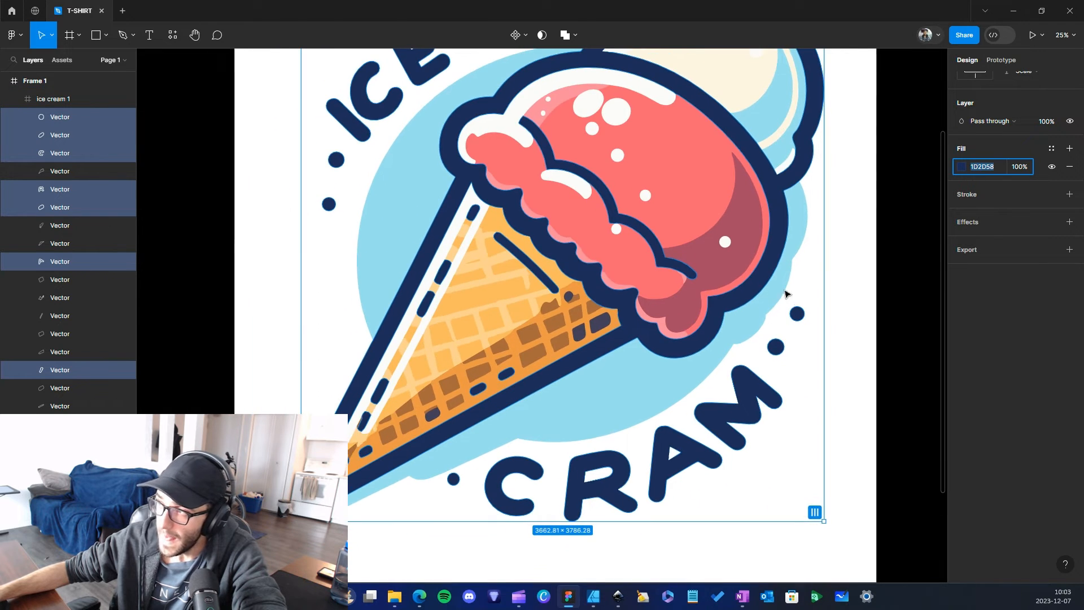
pyautogui.doubleClick(996, 171)
pyautogui.write('000')
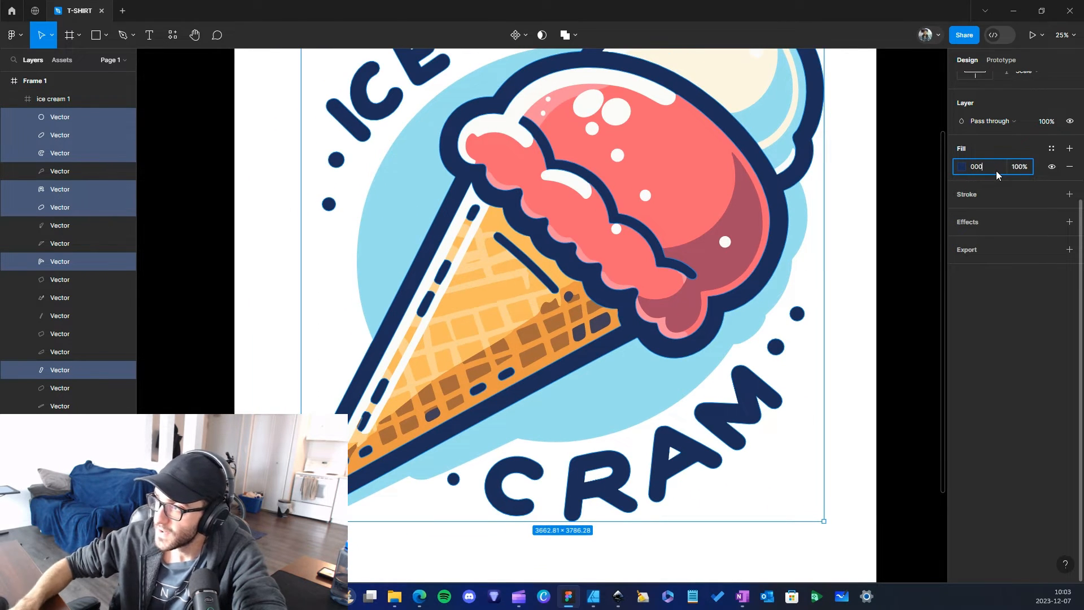
pyautogui.press('Return')
# Locate the shapes that use the dark colour 43405A by selecting them from the frame's selection colours.
pyautogui.scroll(-3, 705, 286)
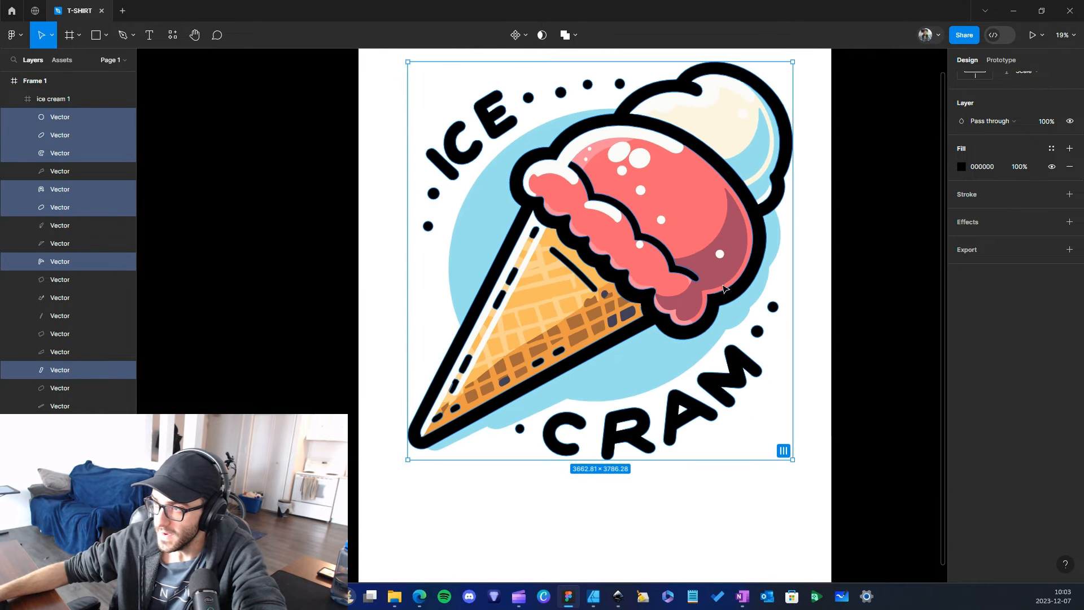
pyautogui.click(818, 287)
pyautogui.click(993, 484)
pyautogui.scroll(-3, 1033, 452)
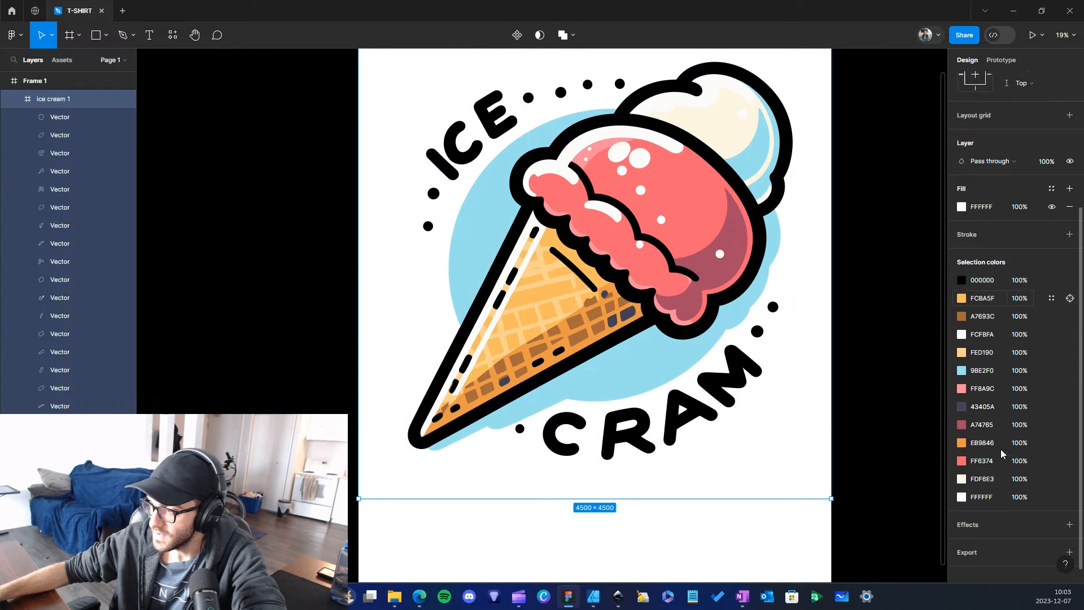
pyautogui.click(1070, 394)
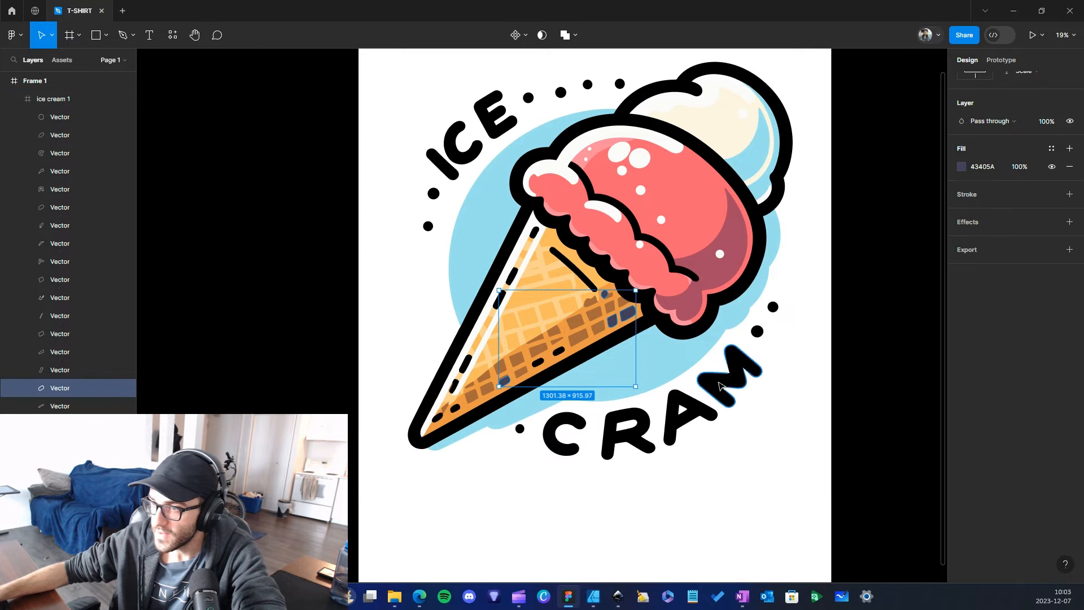
pyautogui.scroll(5, 605, 327)
pyautogui.scroll(2, 634, 323)
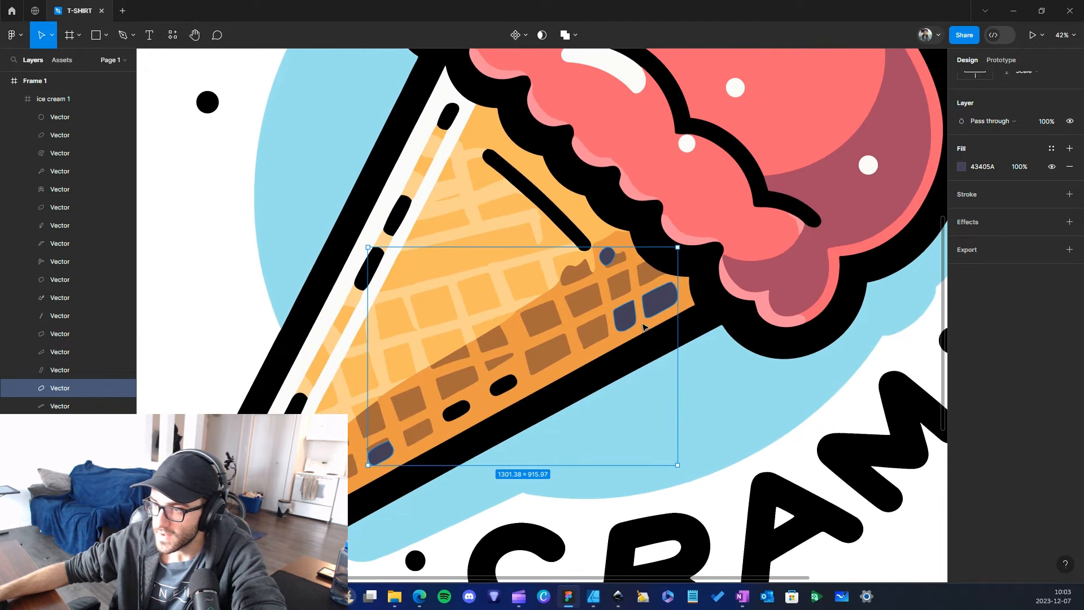
pyautogui.press('Escape')
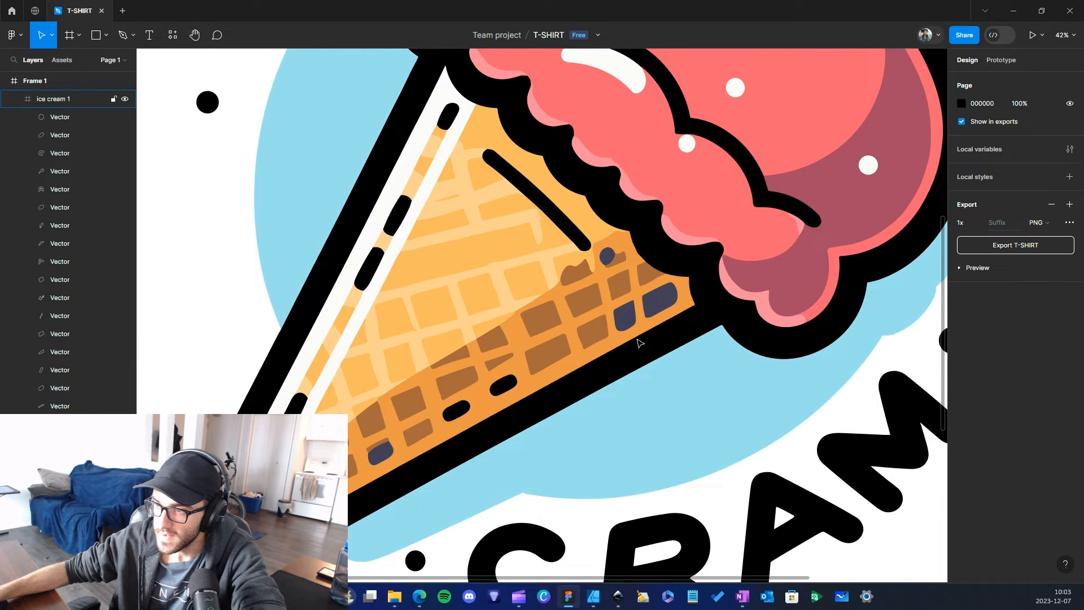
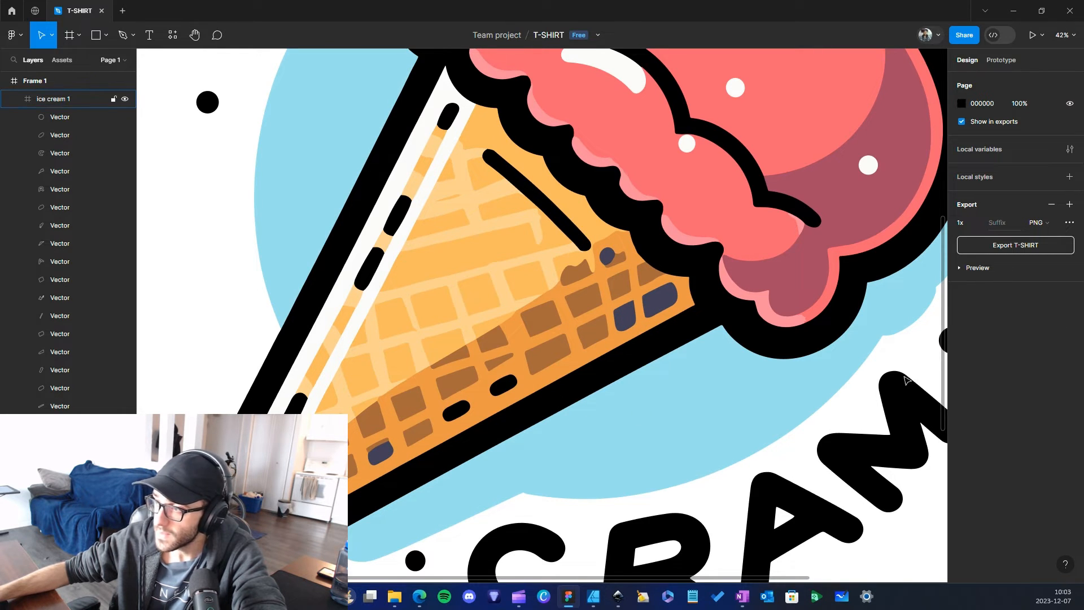
# Replace the dark colour 43405A on the waffle cone with the brown A7693C.
pyautogui.click(790, 449)
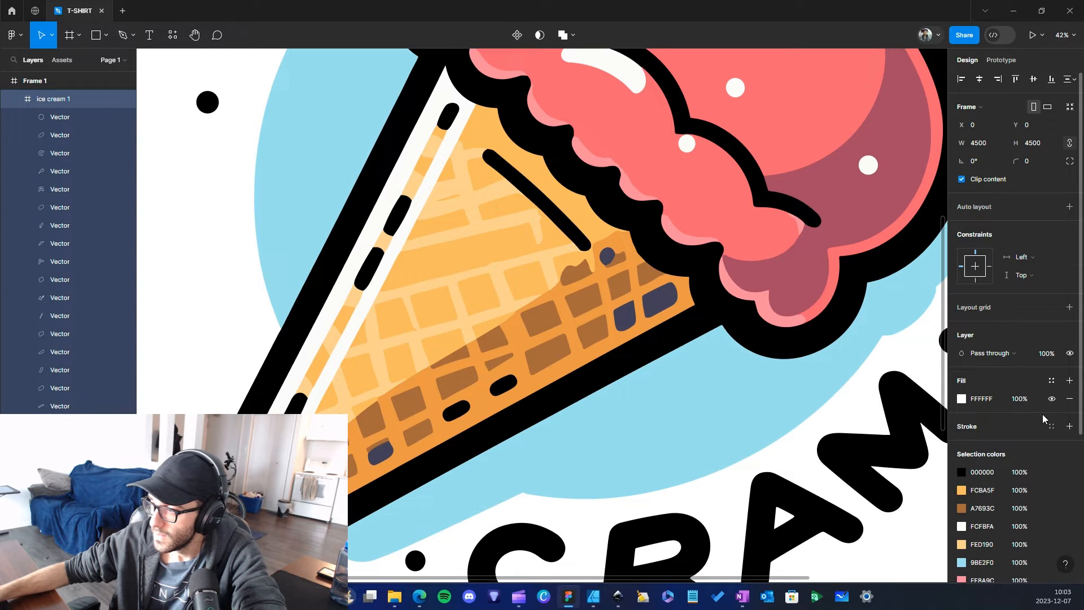
pyautogui.scroll(-5, 1043, 414)
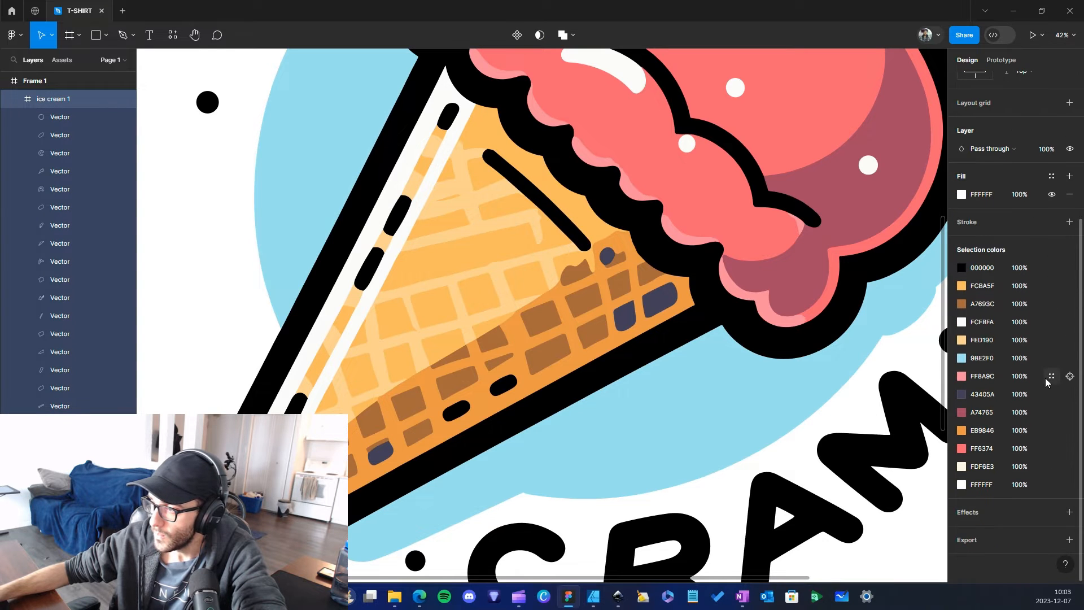
pyautogui.click(992, 394)
pyautogui.press('Return')
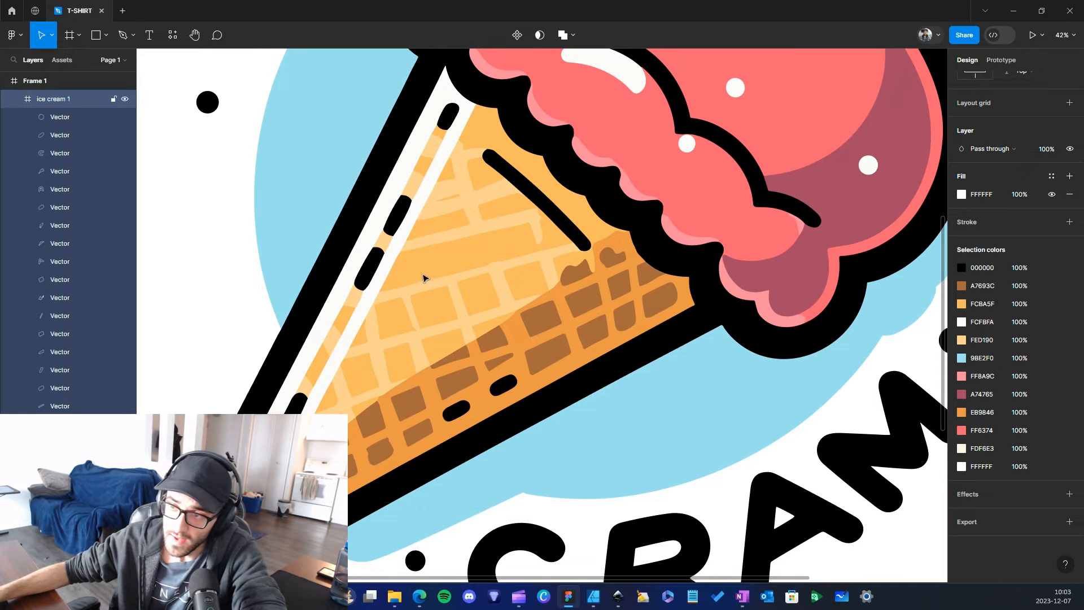
# Look over the whole recoloured ice cream artwork and its colour list, and clear the selection.
pyautogui.scroll(-2, 550, 195)
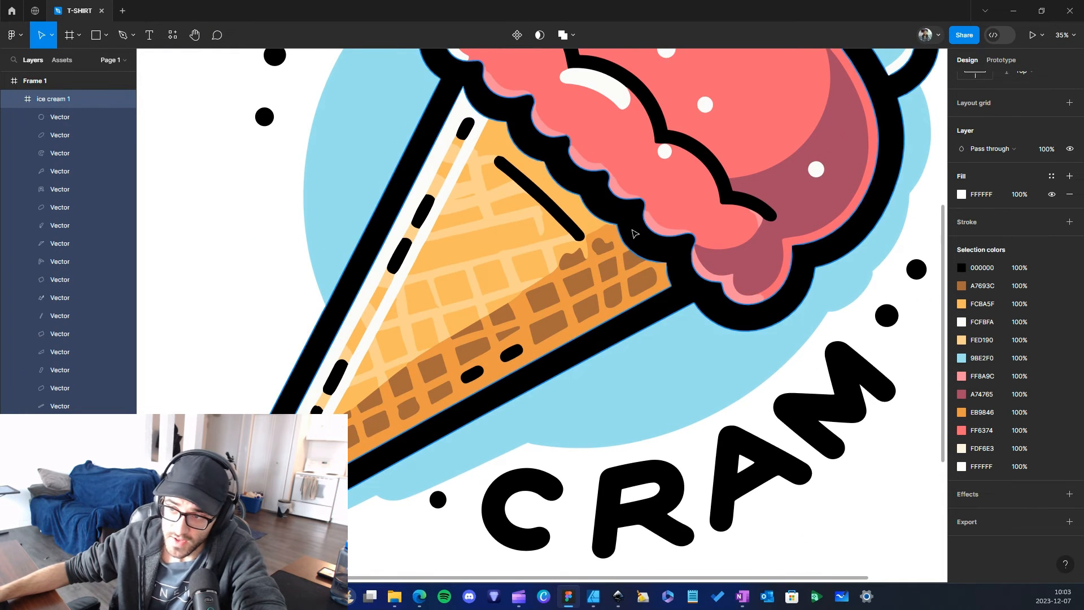
pyautogui.scroll(-3, 635, 233)
pyautogui.scroll(2, 697, 308)
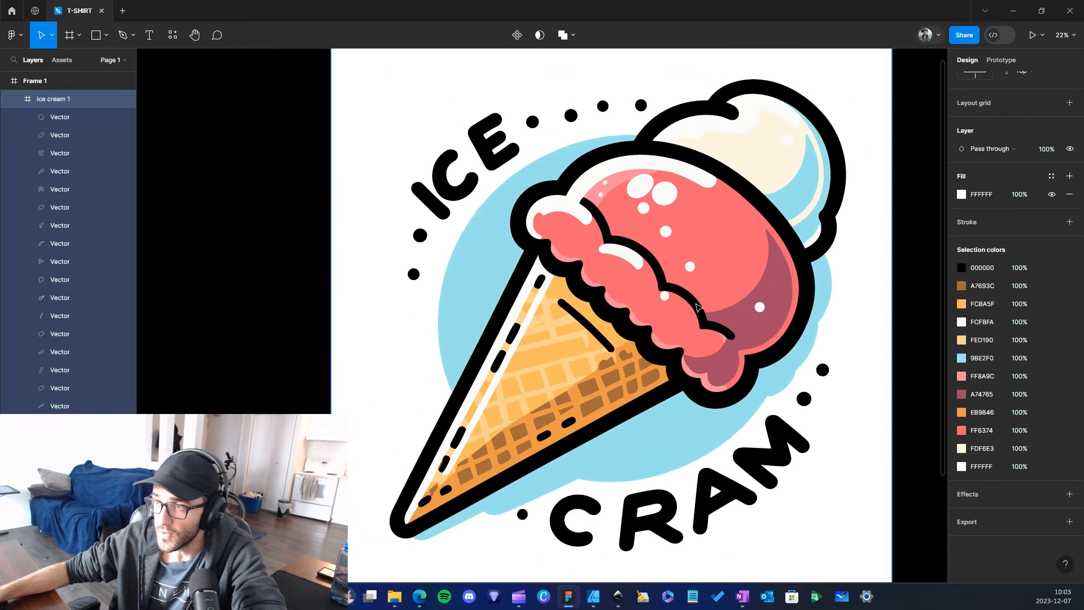
pyautogui.scroll(-2, 697, 308)
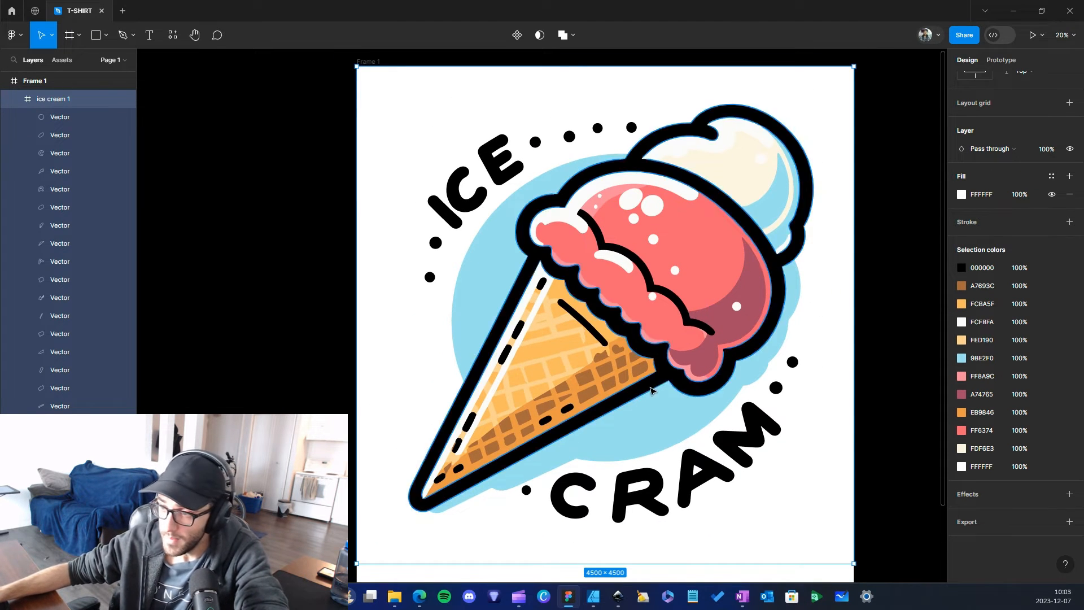
pyautogui.scroll(1, 631, 292)
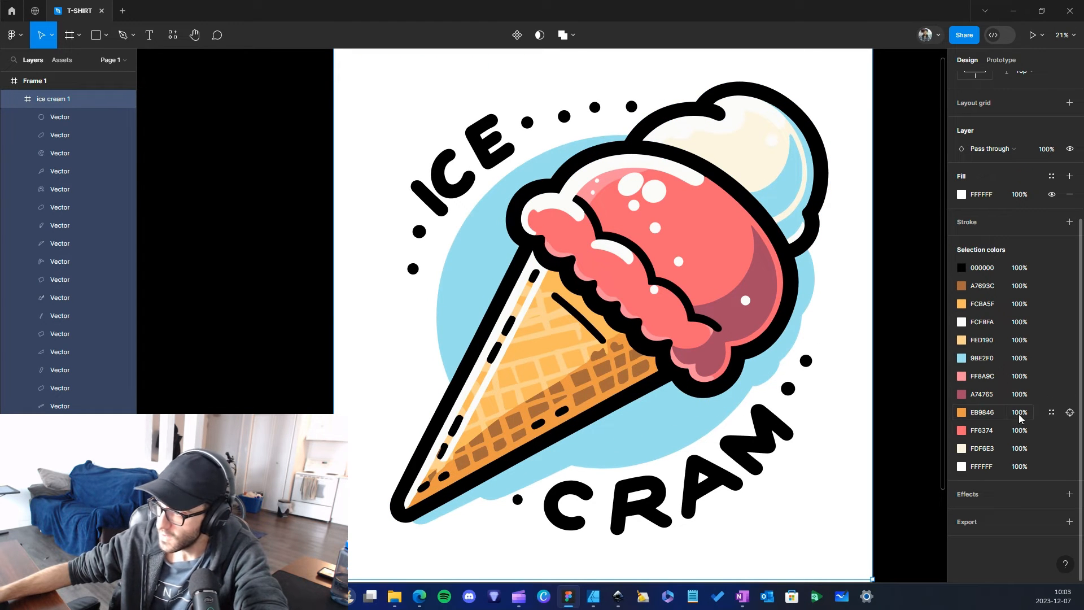
pyautogui.click(910, 356)
pyautogui.scroll(-1, 756, 220)
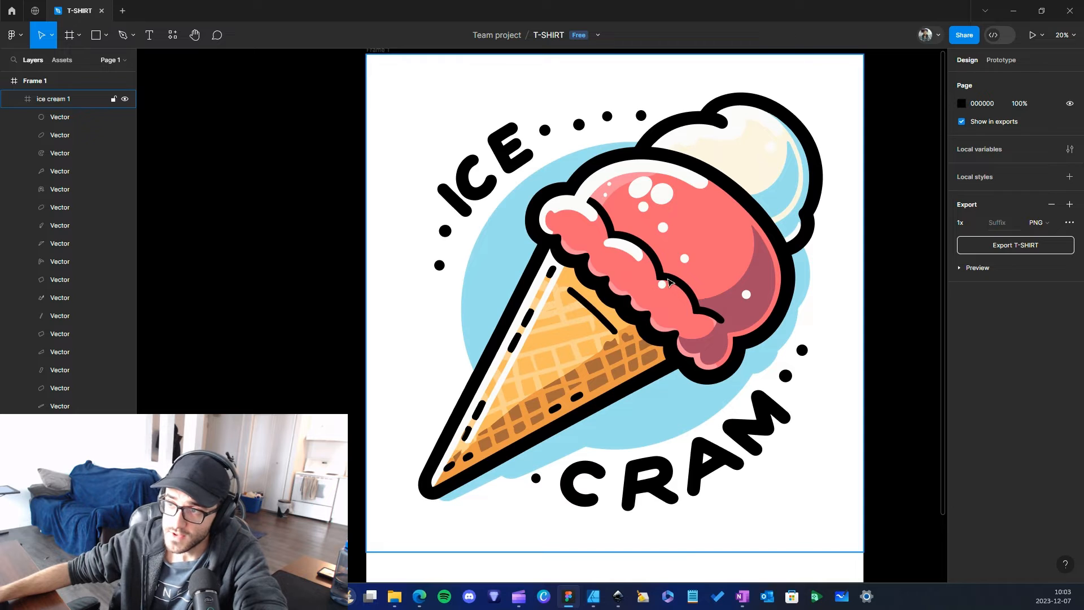
# Switch to Affinity Designer and look over the whole ice cream artwork on its black artboard.
pyautogui.scroll(-2, 650, 559)
pyautogui.scroll(-3, 613, 559)
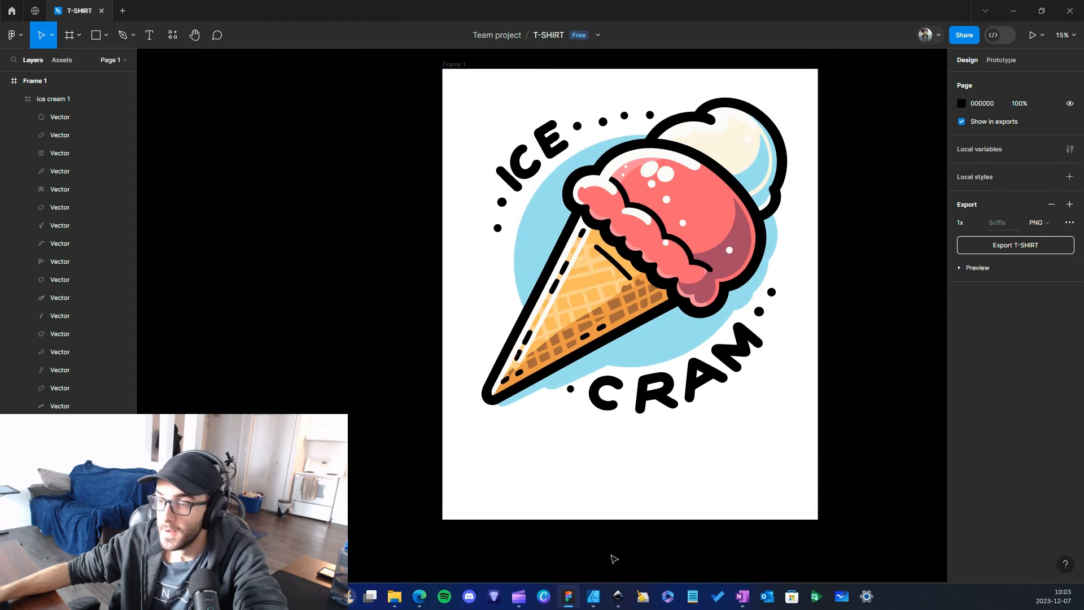
pyautogui.click(593, 596)
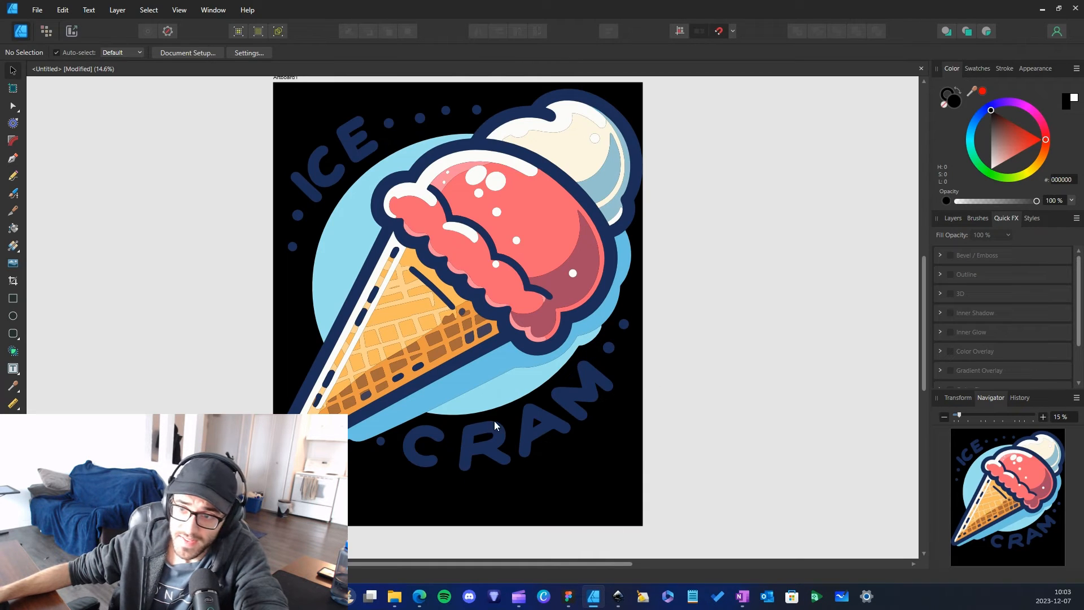
pyautogui.scroll(-1, 486, 336)
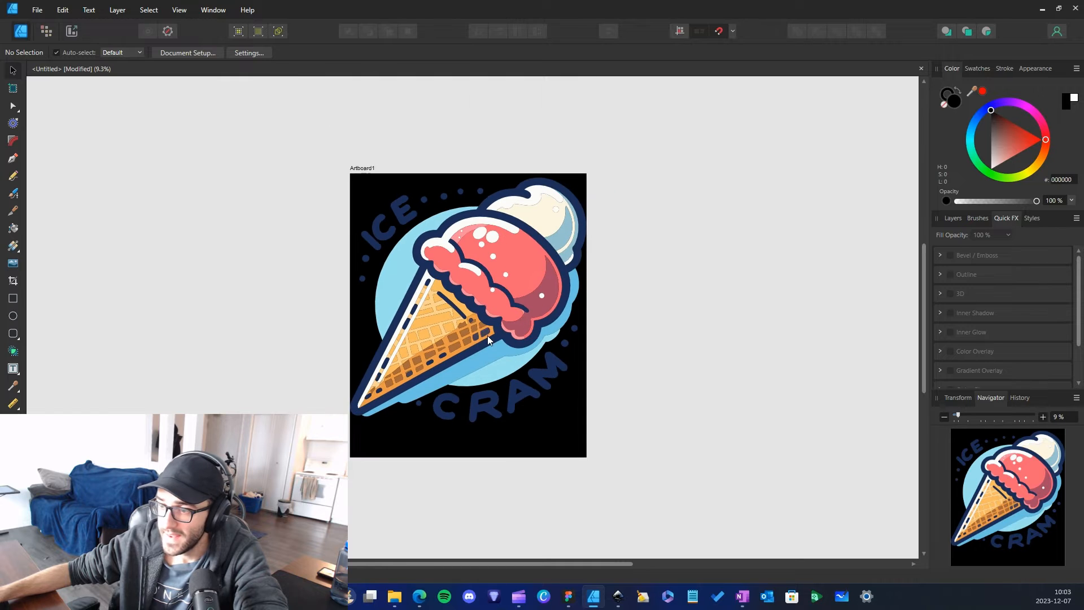
pyautogui.scroll(4, 425, 355)
pyautogui.scroll(-2, 440, 334)
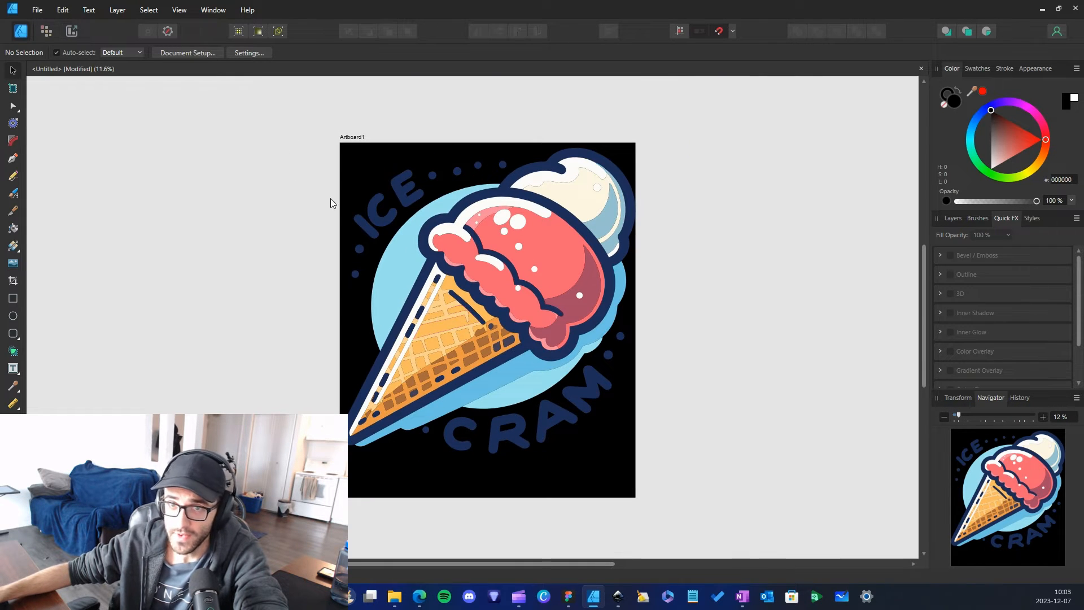
pyautogui.scroll(1, 438, 348)
pyautogui.scroll(-1, 437, 349)
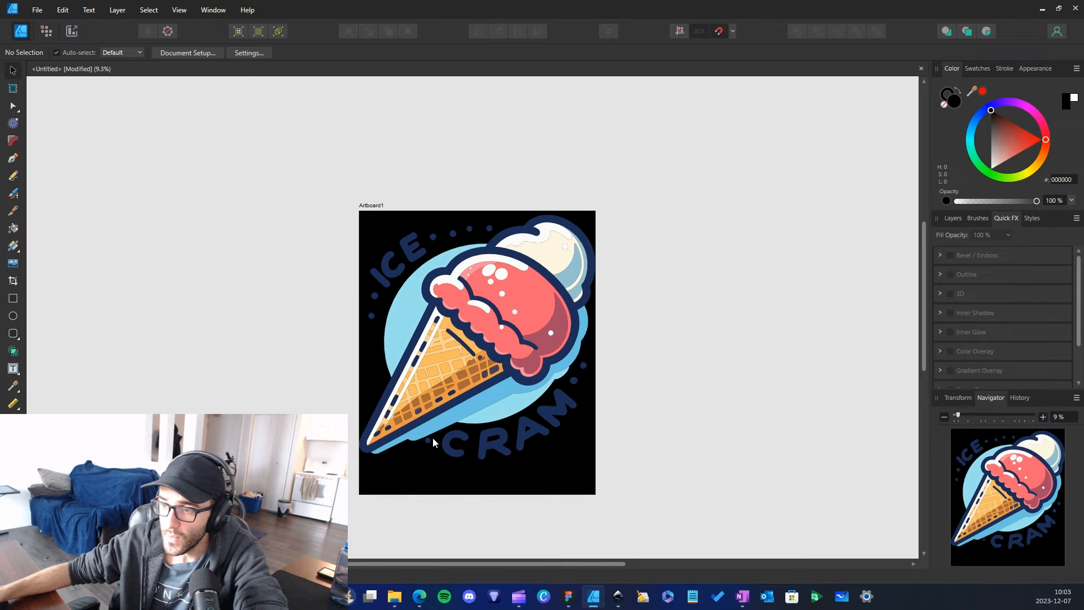
pyautogui.scroll(2, 435, 407)
pyautogui.scroll(-1, 535, 299)
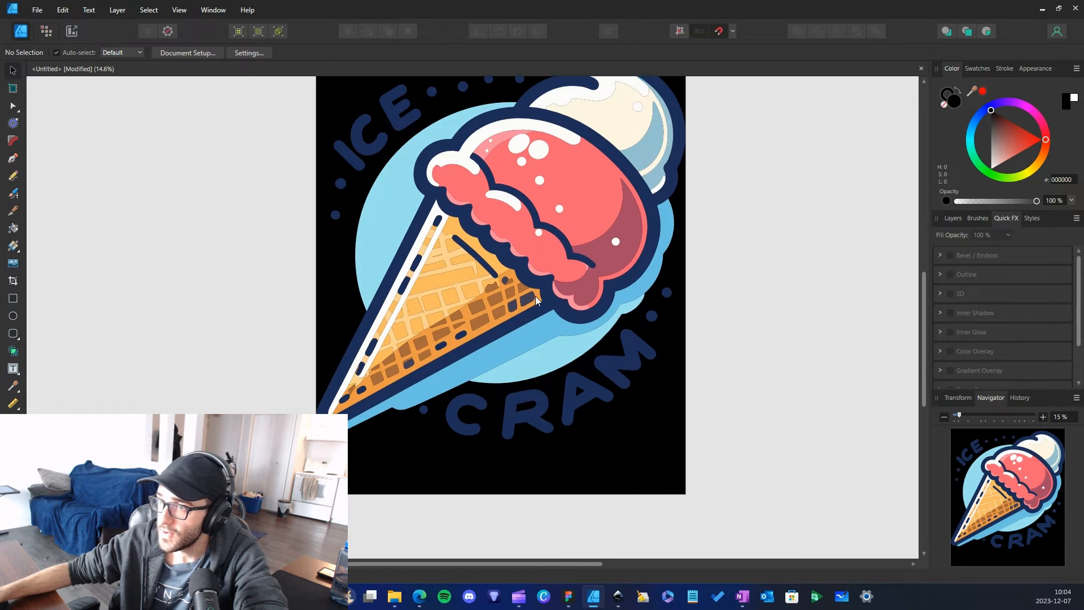
# Create a swatch palette from the colours used in the document.
pyautogui.click(980, 67)
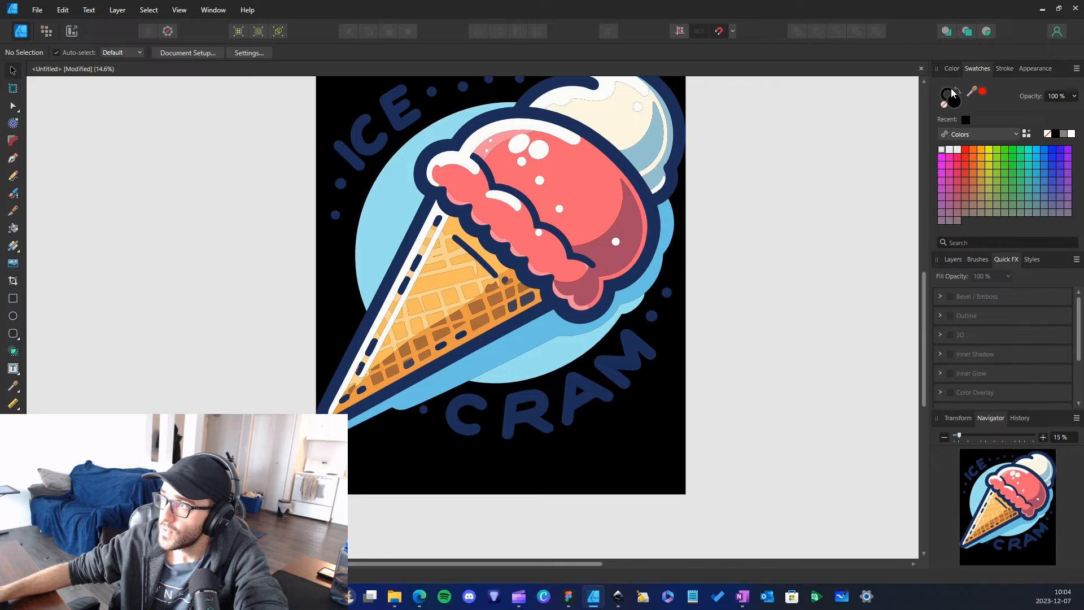
pyautogui.click(1077, 68)
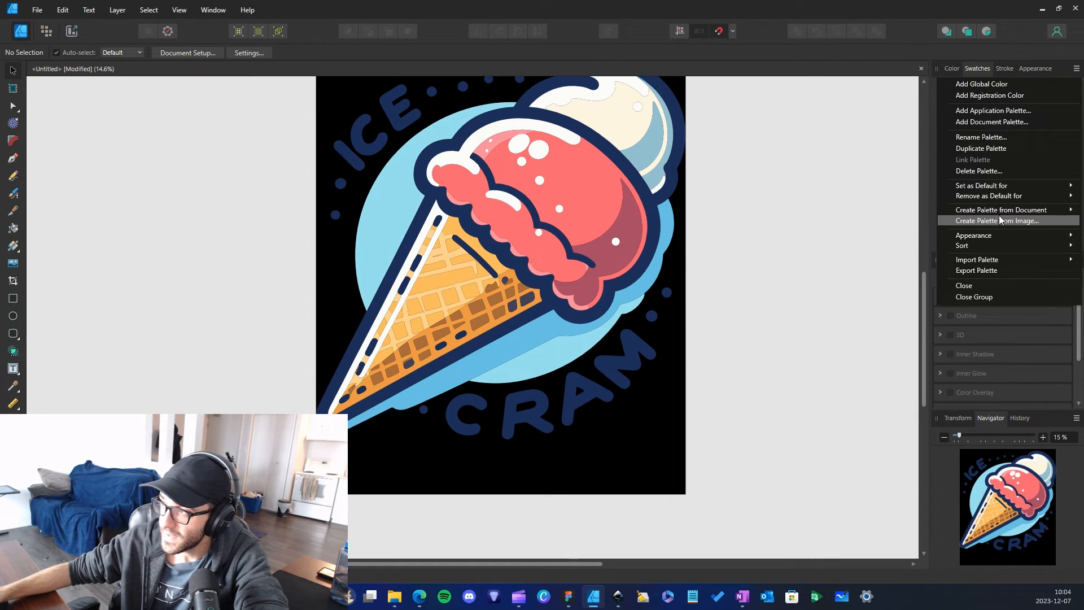
pyautogui.moveTo(997, 214)
pyautogui.click(904, 223)
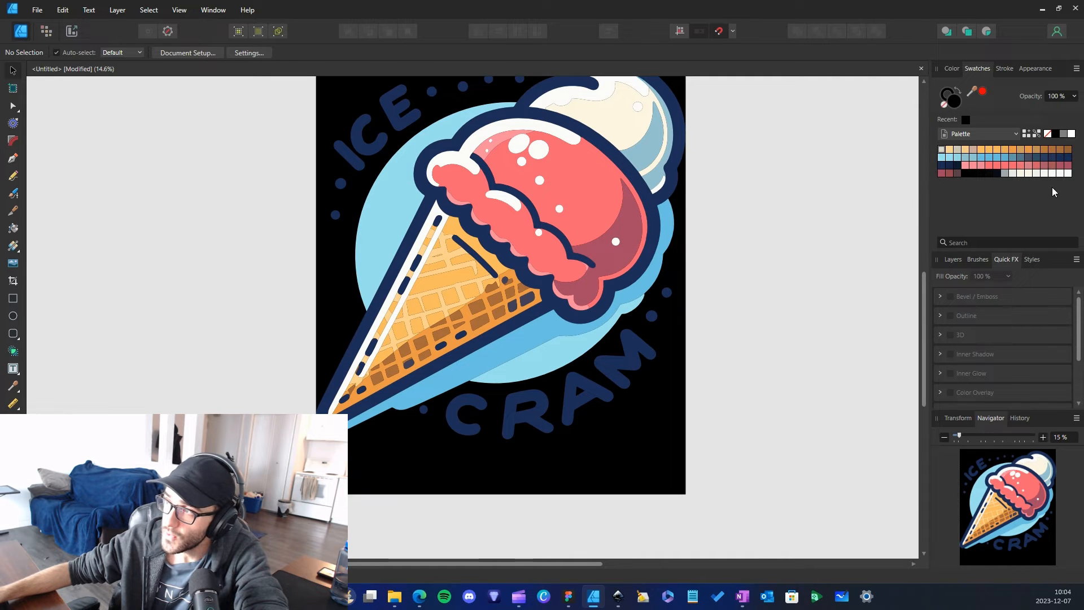
# Try to edit the fill of individual swatches in the document palette.
pyautogui.rightClick(982, 170)
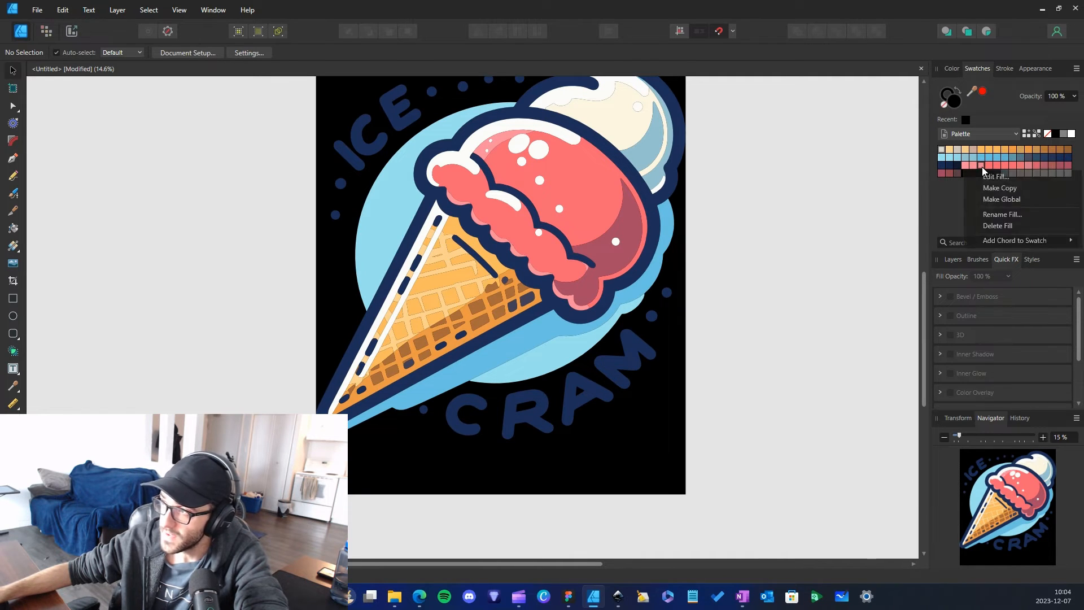
pyautogui.click(1003, 178)
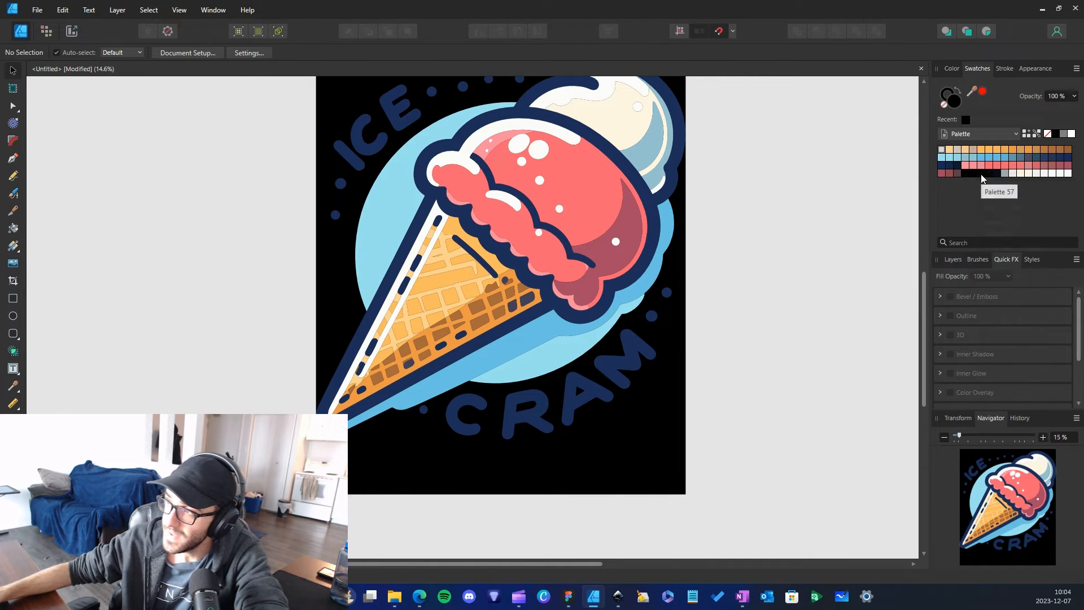
pyautogui.rightClick(966, 173)
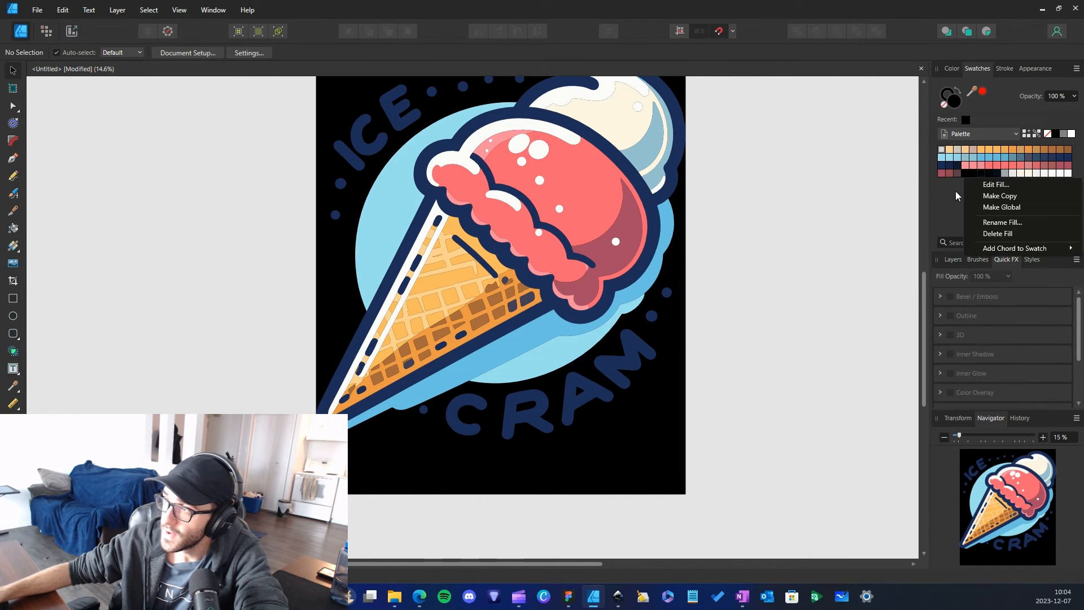
pyautogui.click(959, 223)
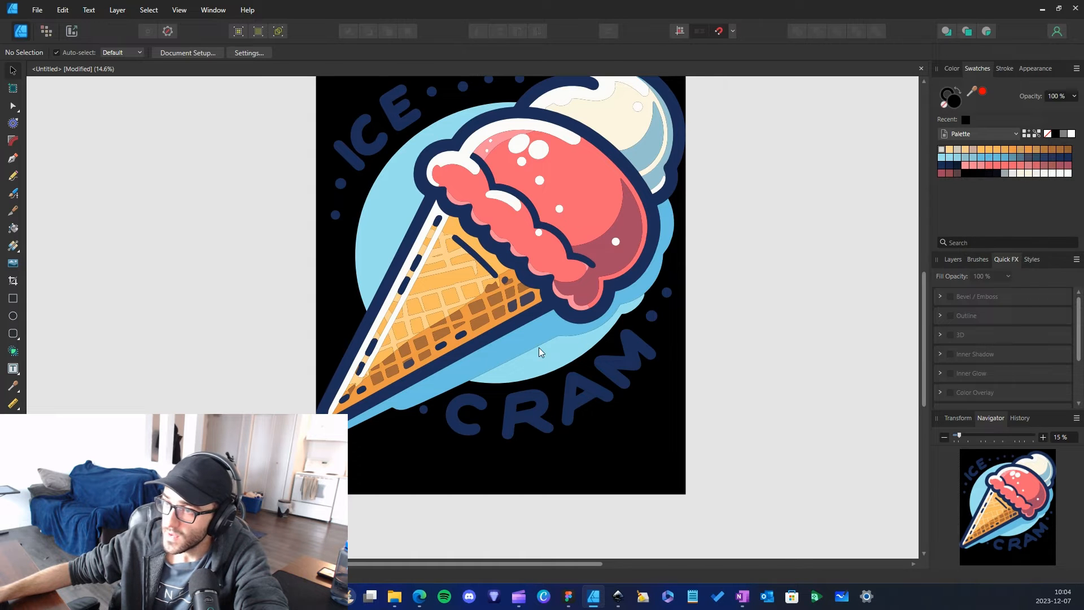
# Select the navy outline around the ice cream and inspect the RGB hex values of the matching navy palette swatch.
pyautogui.scroll(3, 518, 323)
pyautogui.scroll(-2, 518, 294)
pyautogui.click(559, 291)
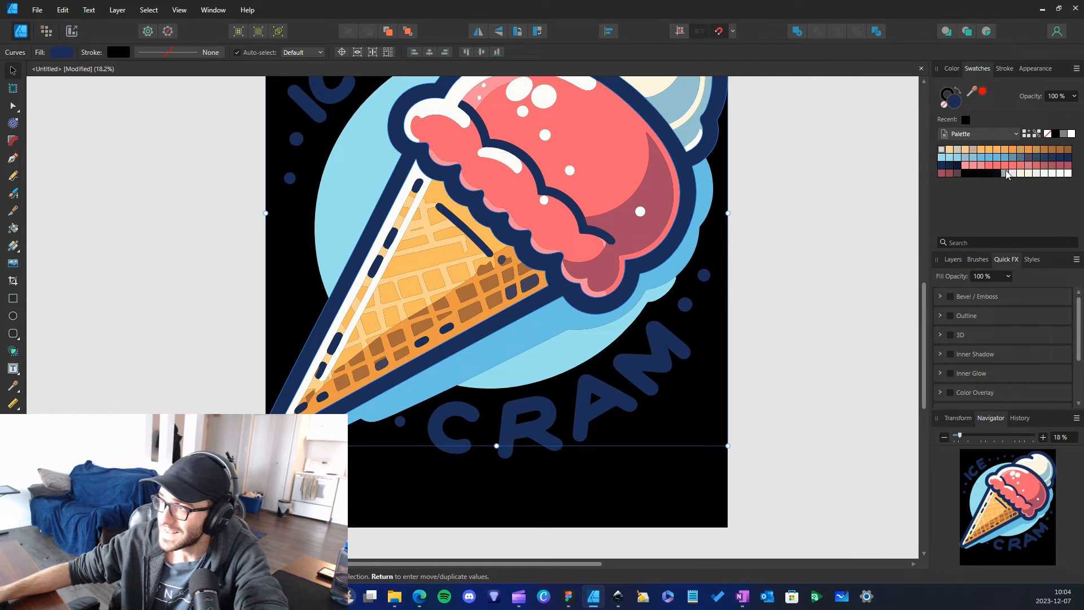
pyautogui.rightClick(943, 171)
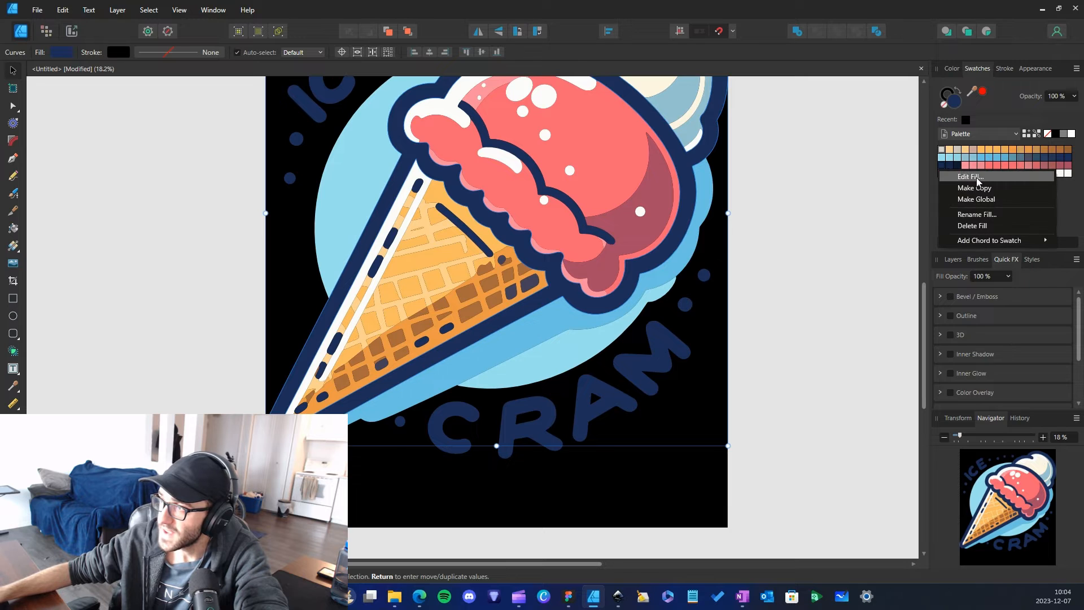
pyautogui.click(949, 176)
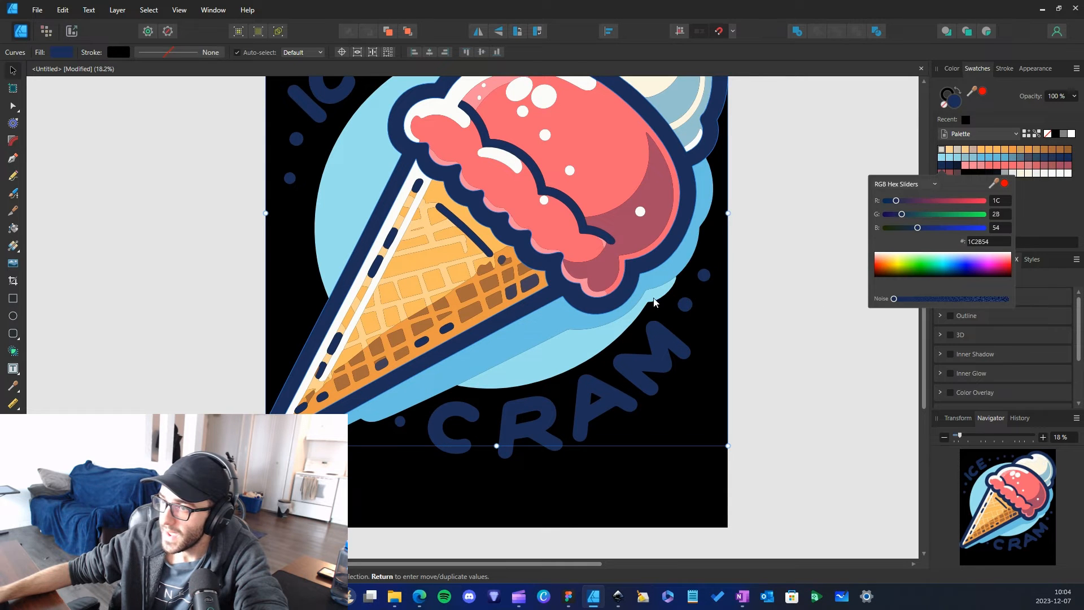
pyautogui.scroll(-2, 489, 282)
pyautogui.scroll(1, 533, 216)
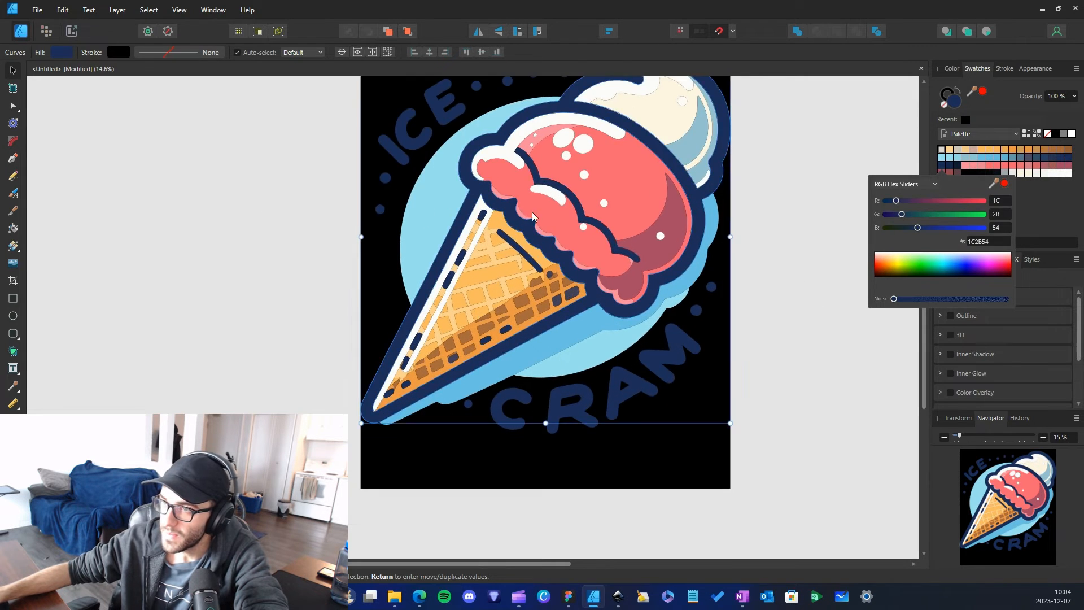
pyautogui.scroll(1, 499, 234)
pyautogui.scroll(-1, 542, 242)
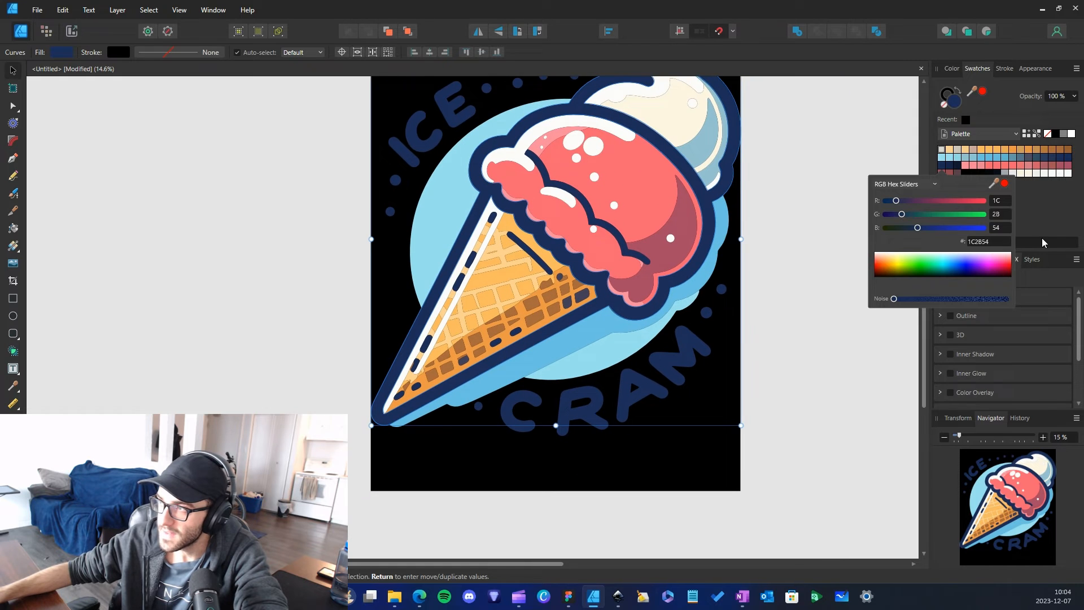
pyautogui.click(1044, 185)
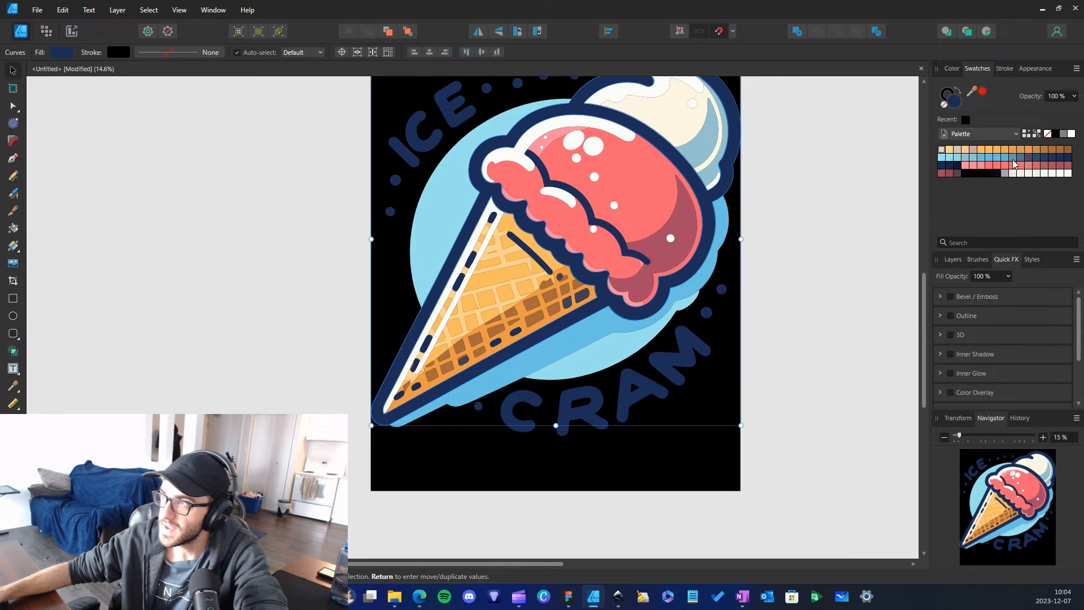
pyautogui.scroll(-1, 557, 269)
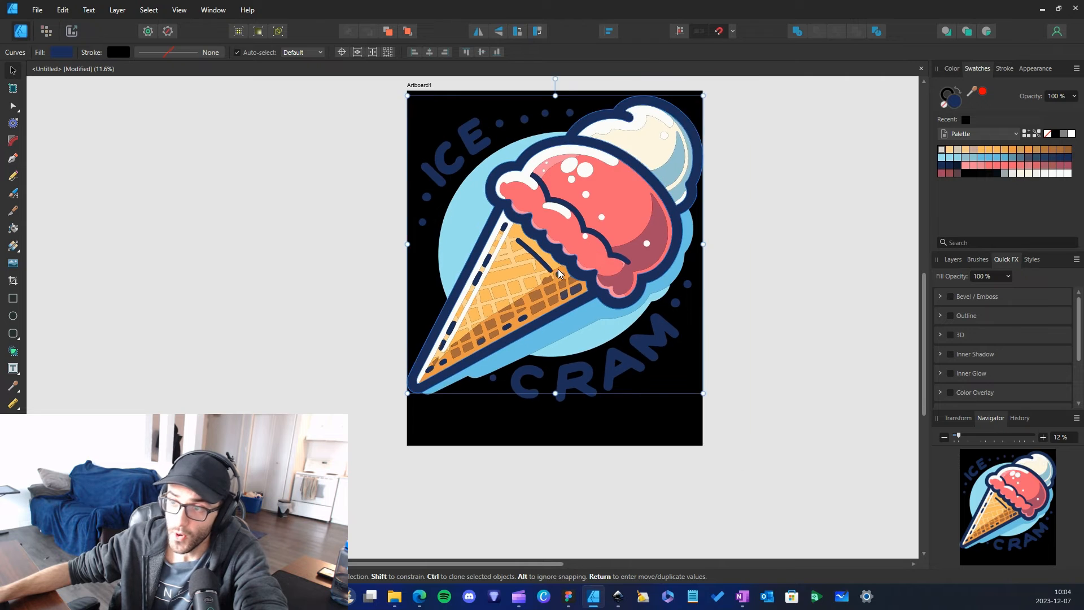
pyautogui.scroll(2, 559, 266)
pyautogui.scroll(-1, 585, 236)
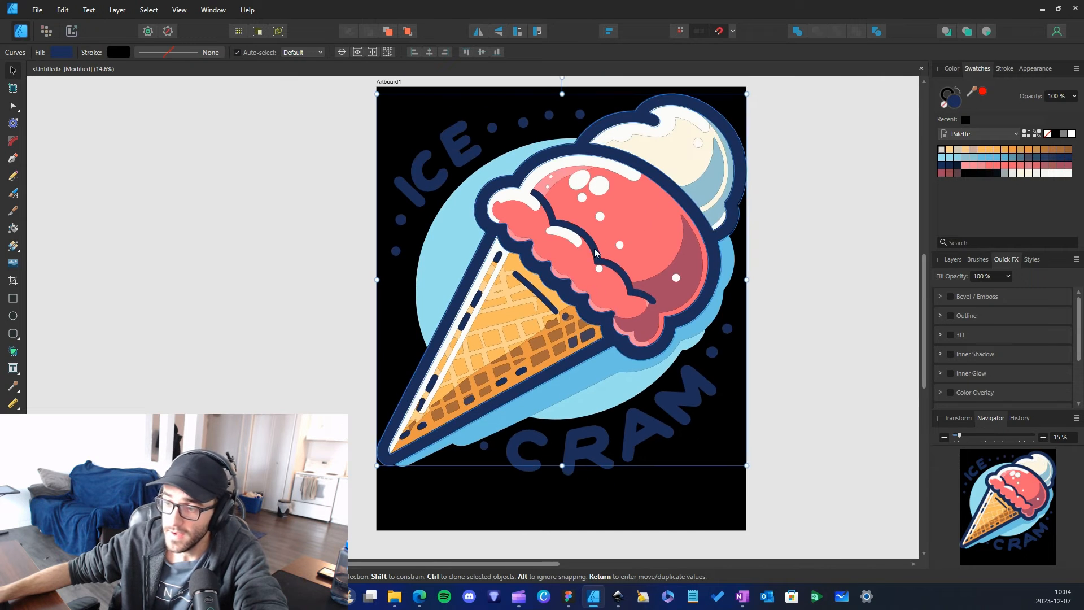
pyautogui.doubleClick(696, 382)
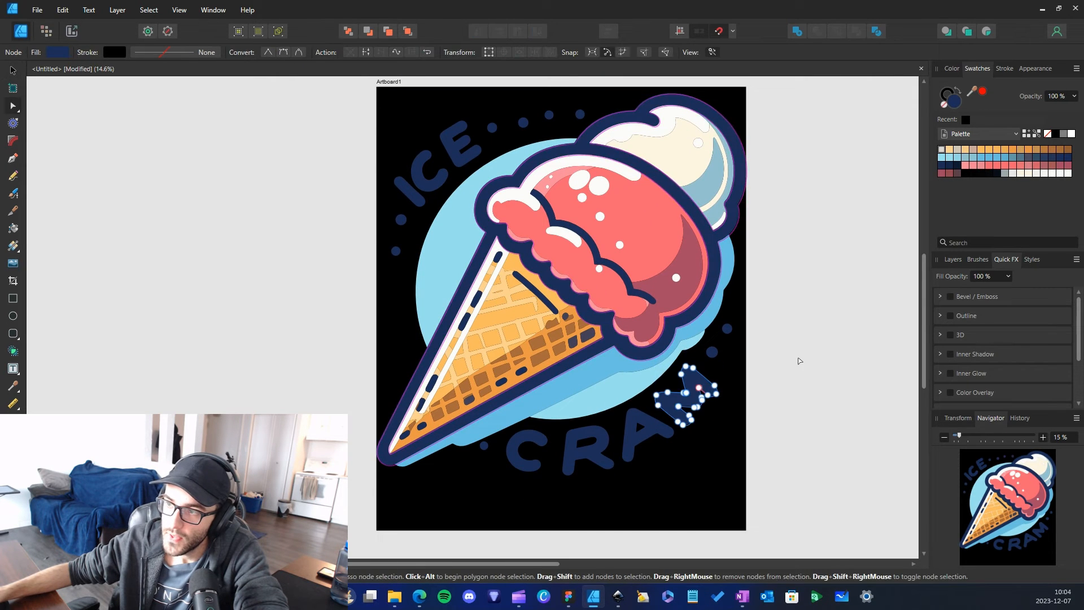
pyautogui.rightClick(695, 383)
pyautogui.click(729, 401)
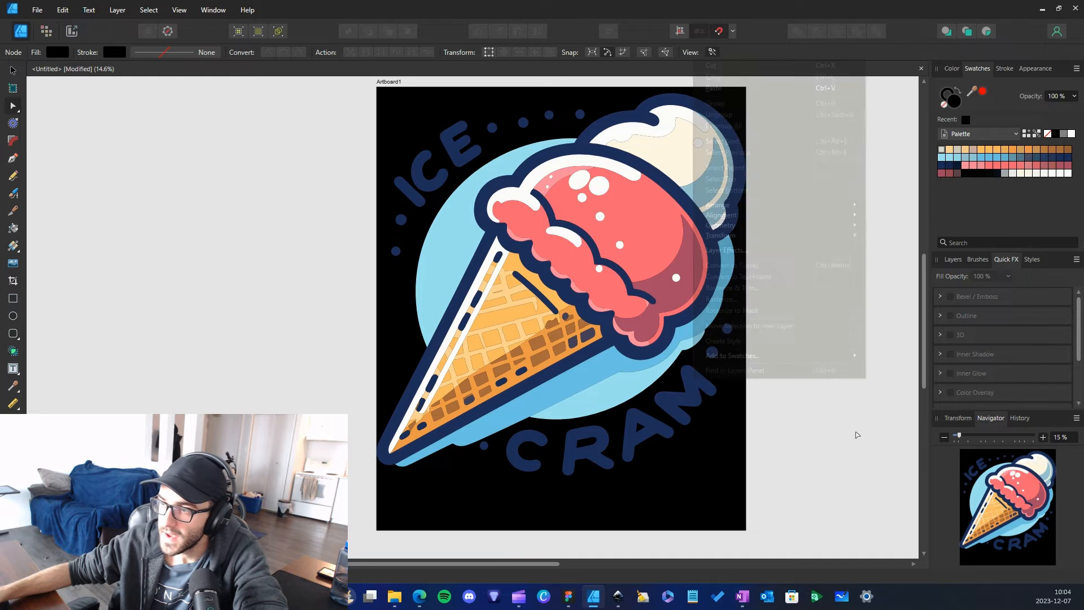
# Select the navy letter M in CRAM and extend the selection to every object with the same fill colour.
pyautogui.scroll(1, 688, 383)
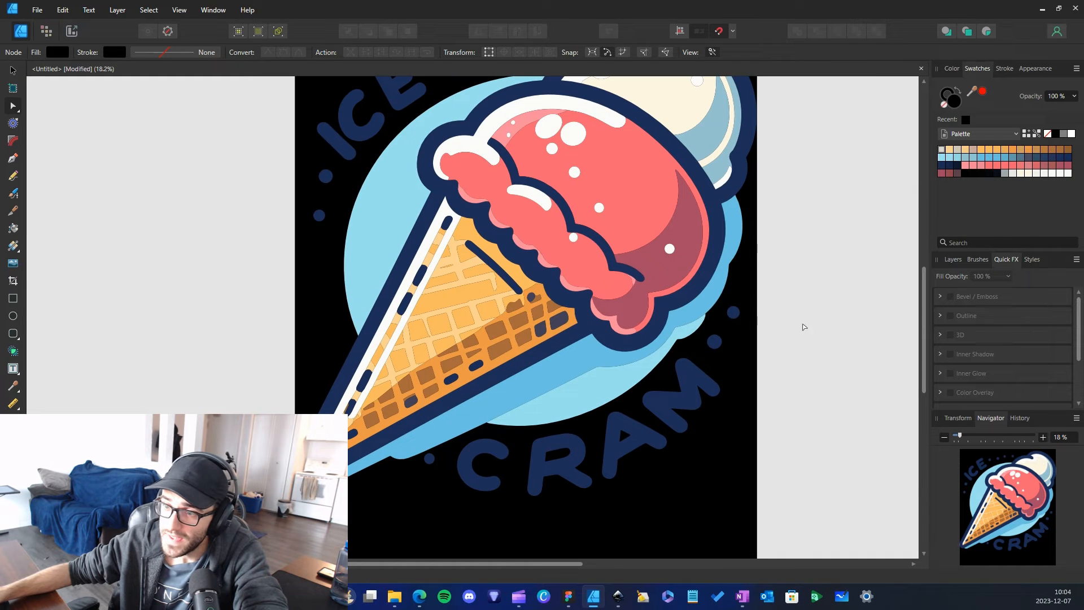
pyautogui.click(697, 384)
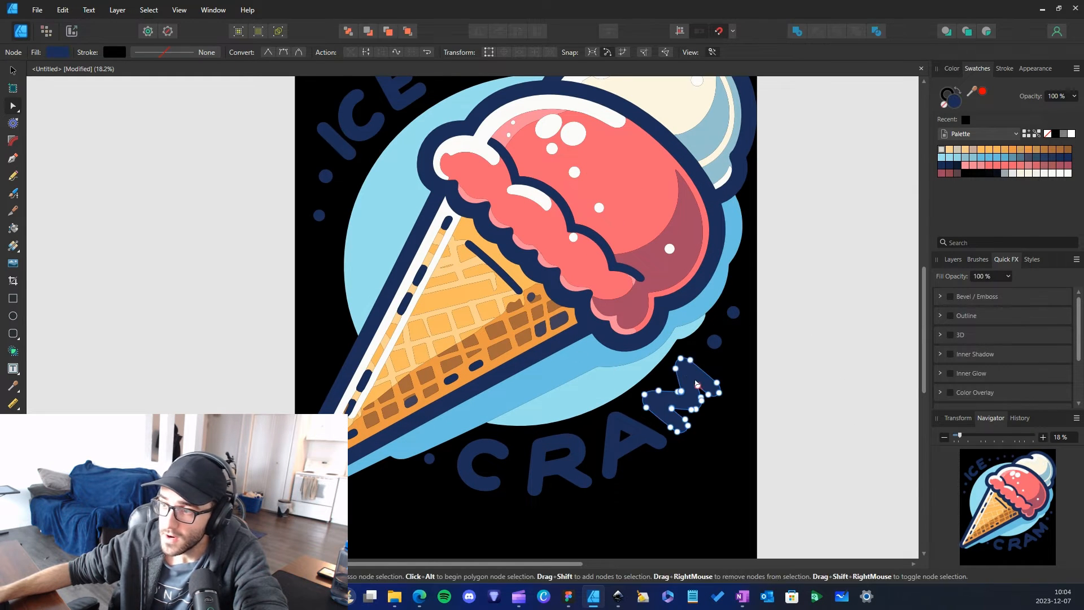
pyautogui.rightClick(688, 378)
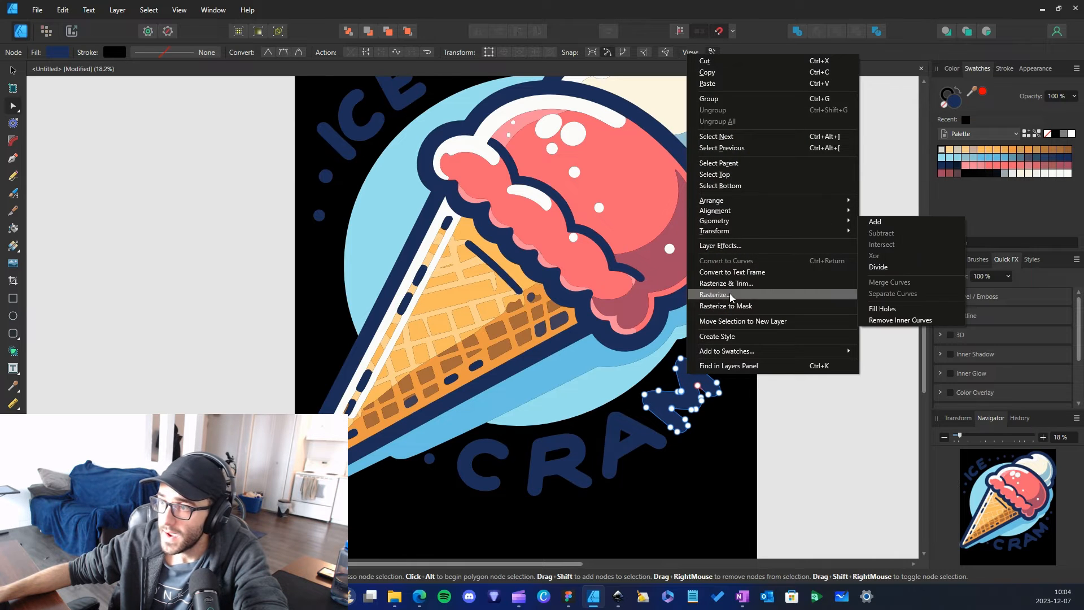
pyautogui.click(159, 13)
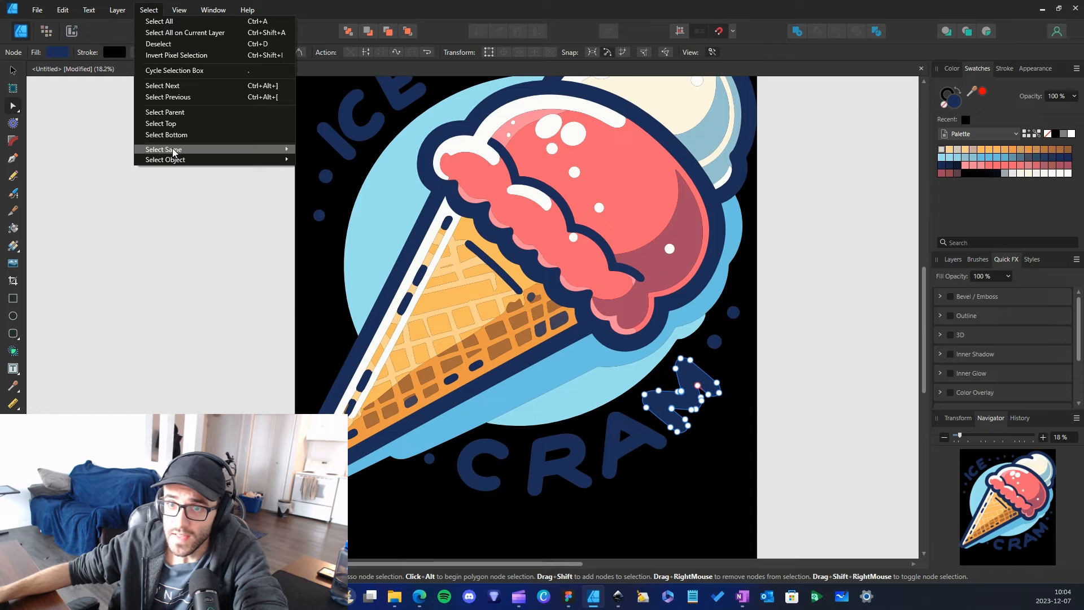
pyautogui.moveTo(173, 151)
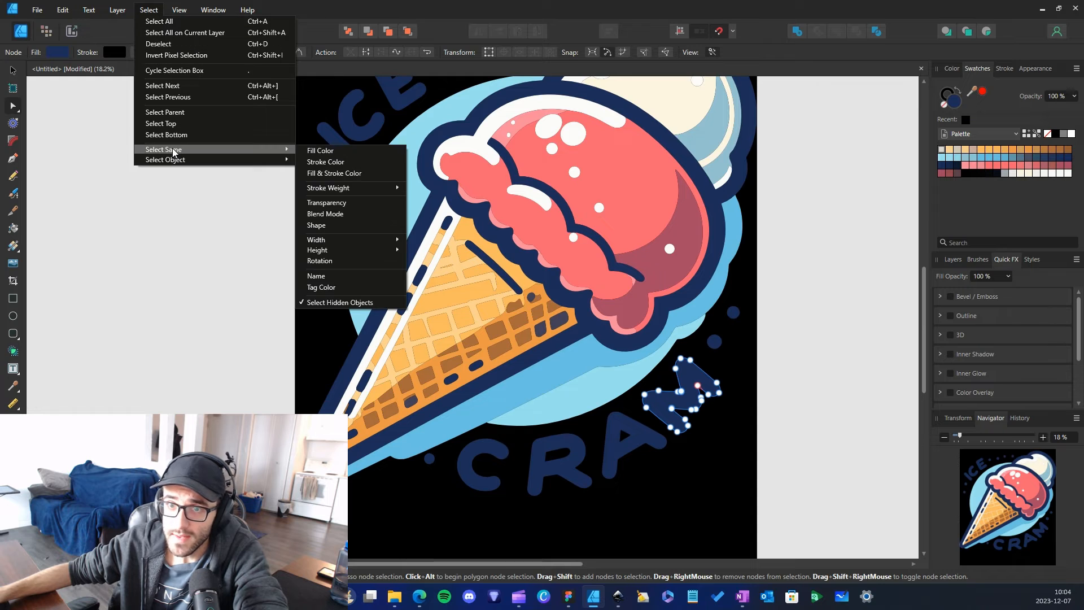
pyautogui.click(335, 156)
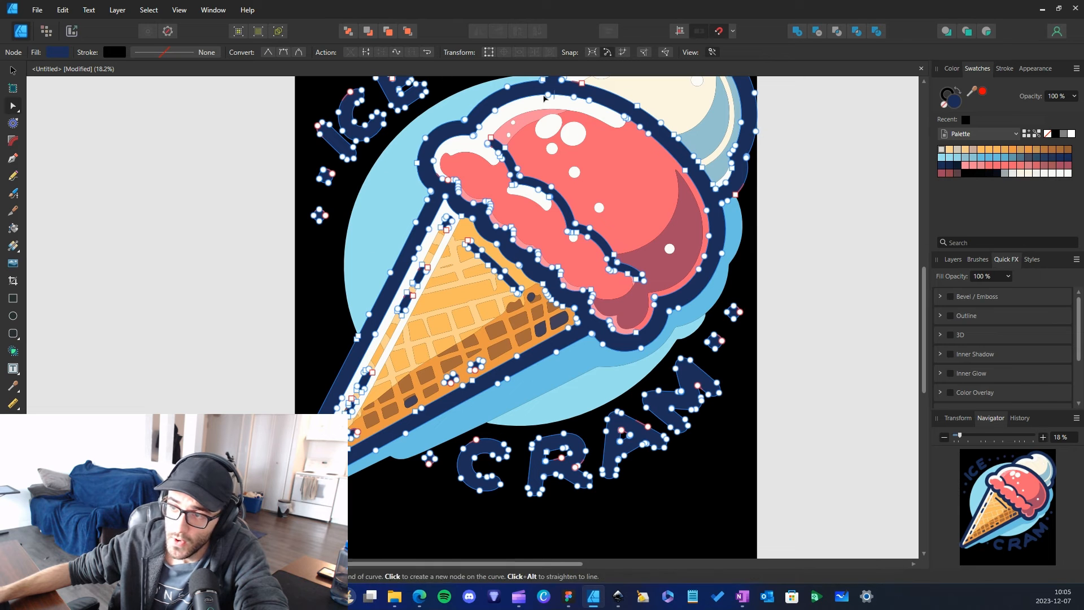
# Set the fill of the selected navy outlines, dots and lettering to the recent black swatch and clear the selection.
pyautogui.scroll(-2, 568, 305)
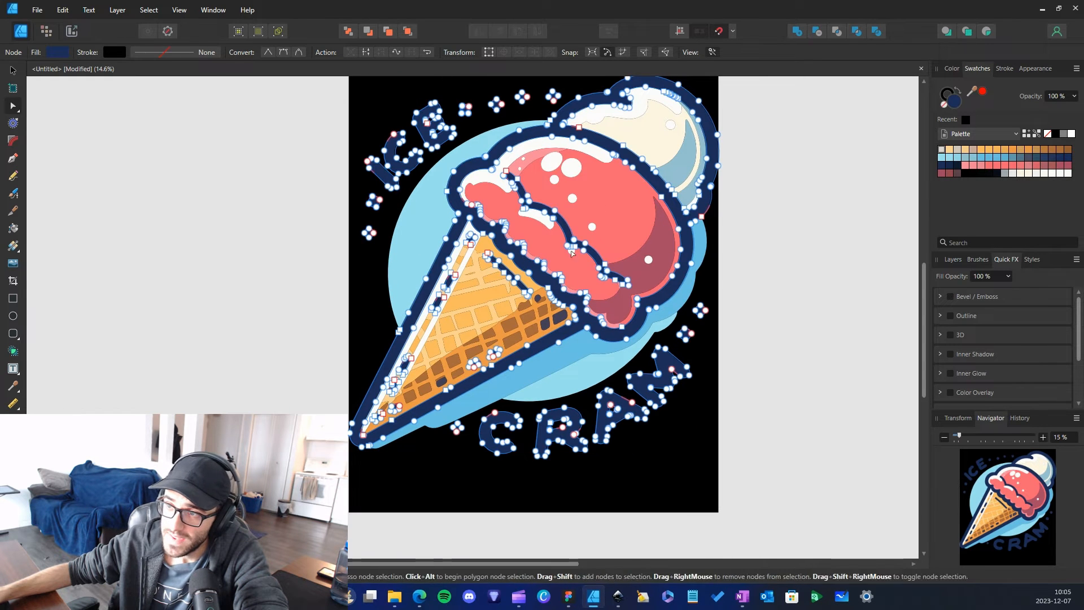
pyautogui.scroll(2, 519, 297)
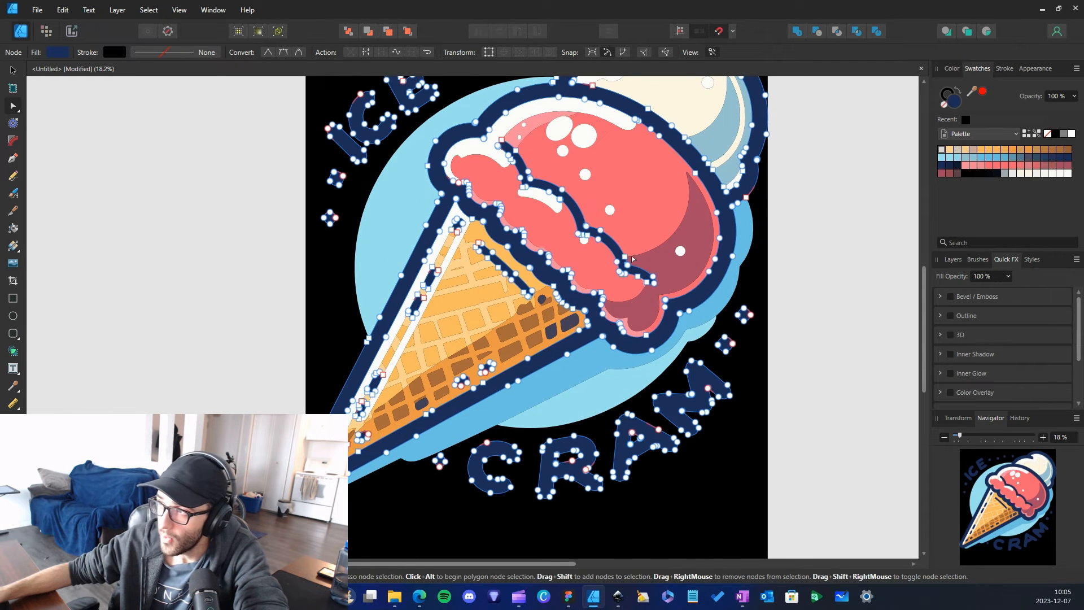
pyautogui.scroll(2, 632, 259)
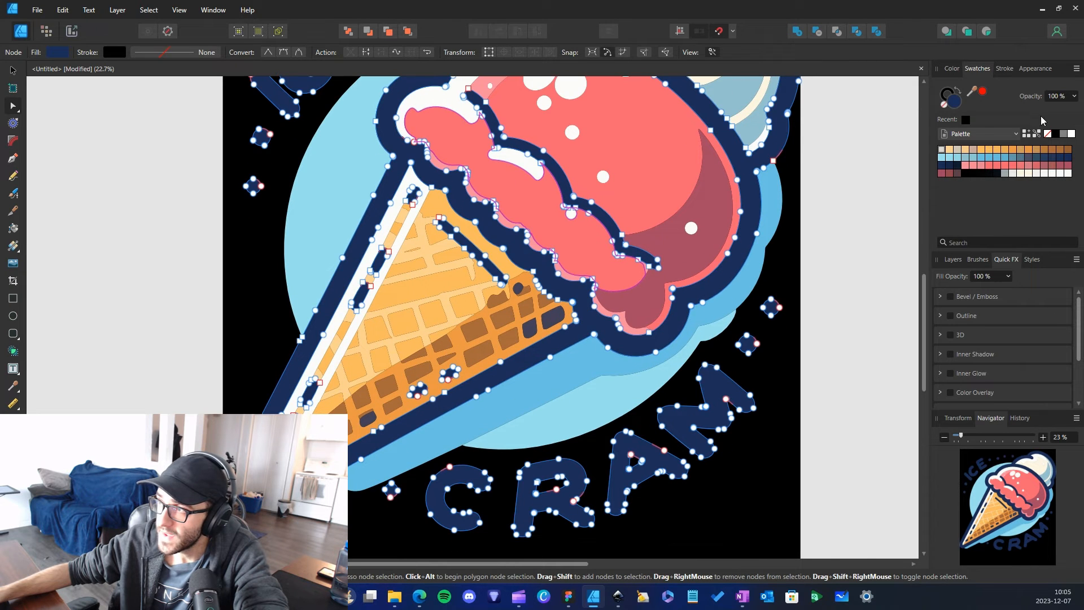
pyautogui.click(965, 120)
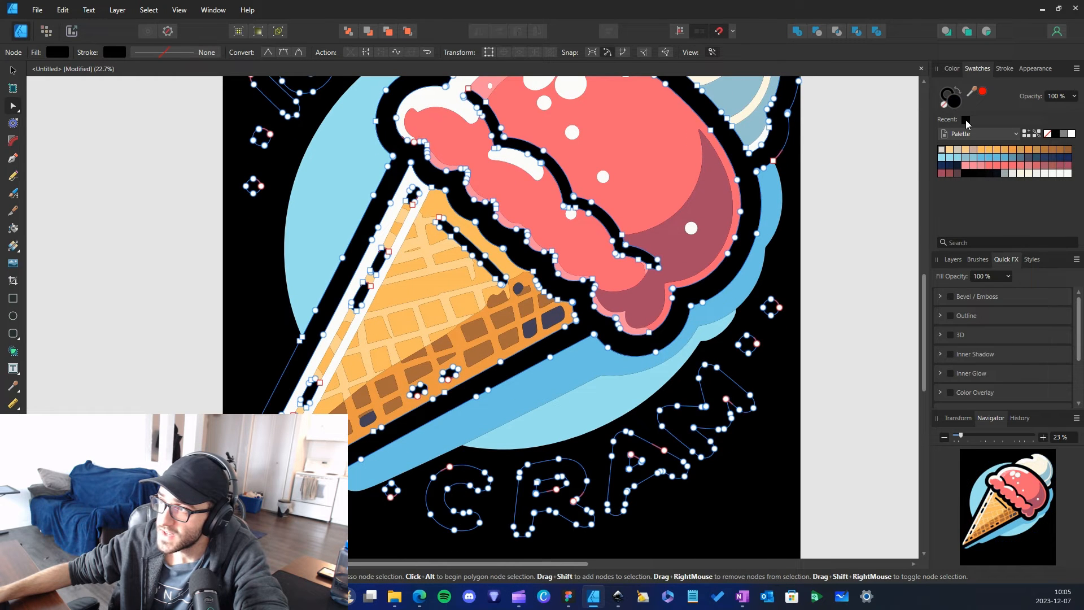
pyautogui.click(848, 314)
pyautogui.scroll(-3, 651, 182)
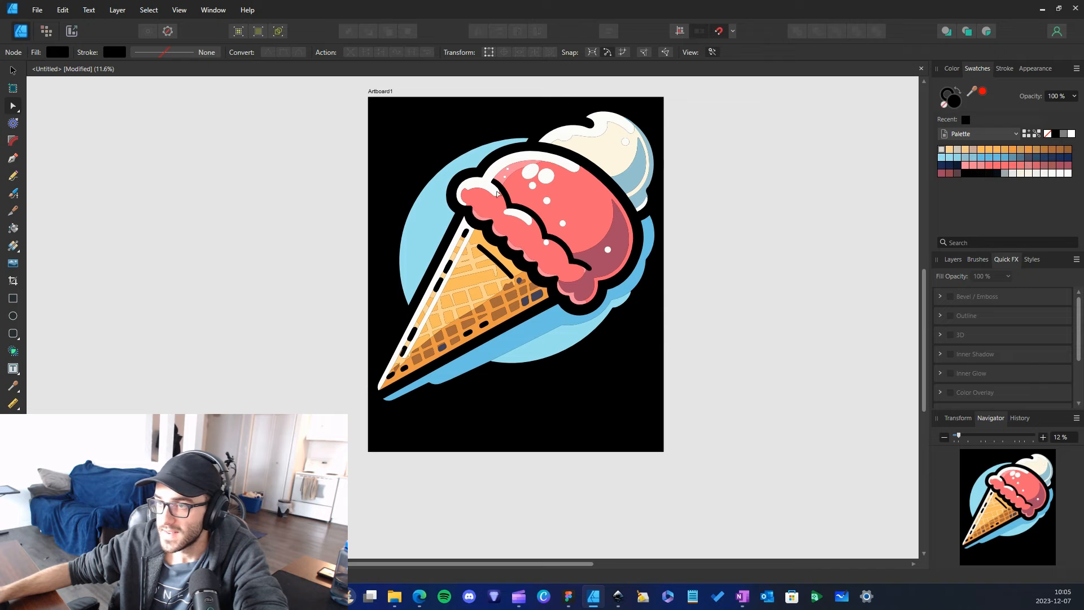
pyautogui.scroll(3, 497, 194)
pyautogui.scroll(-1, 627, 283)
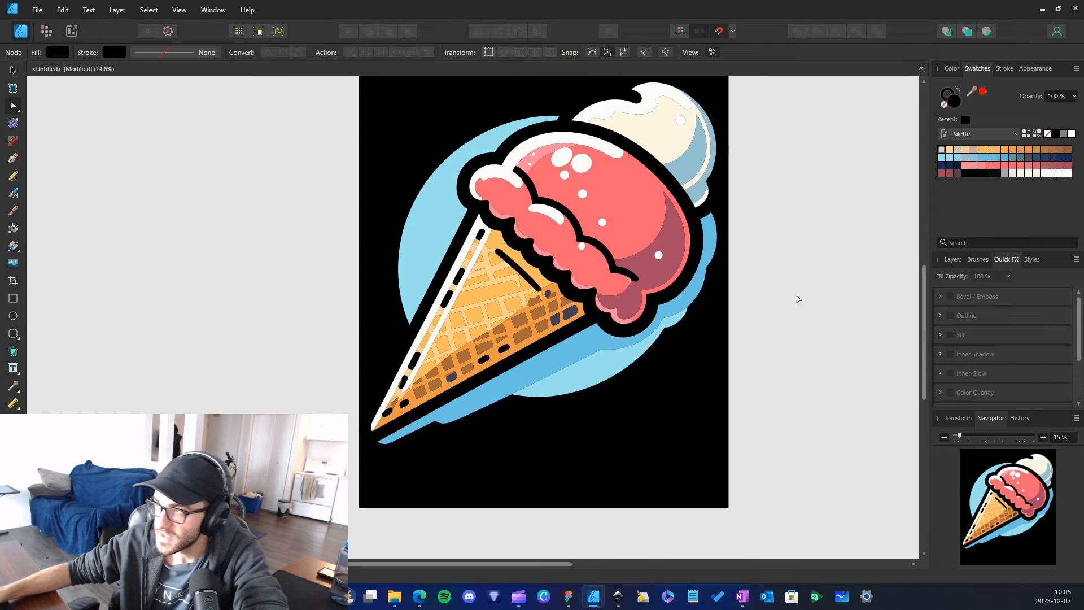
# Check which edit options a light blue swatch in the document palette offers, without changing the swatch.
pyautogui.scroll(1, 780, 299)
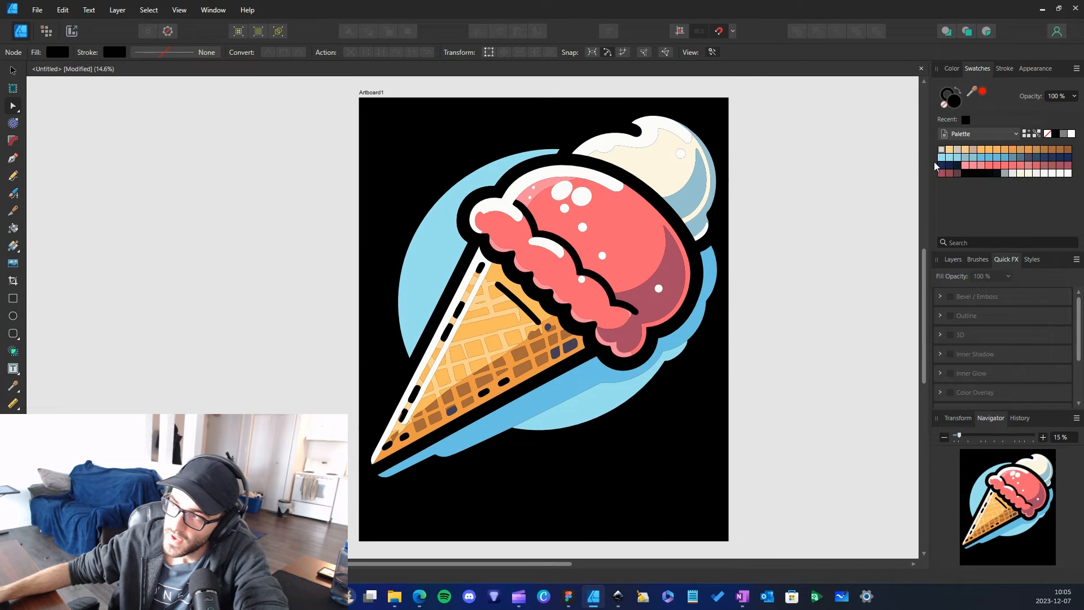
pyautogui.rightClick(958, 159)
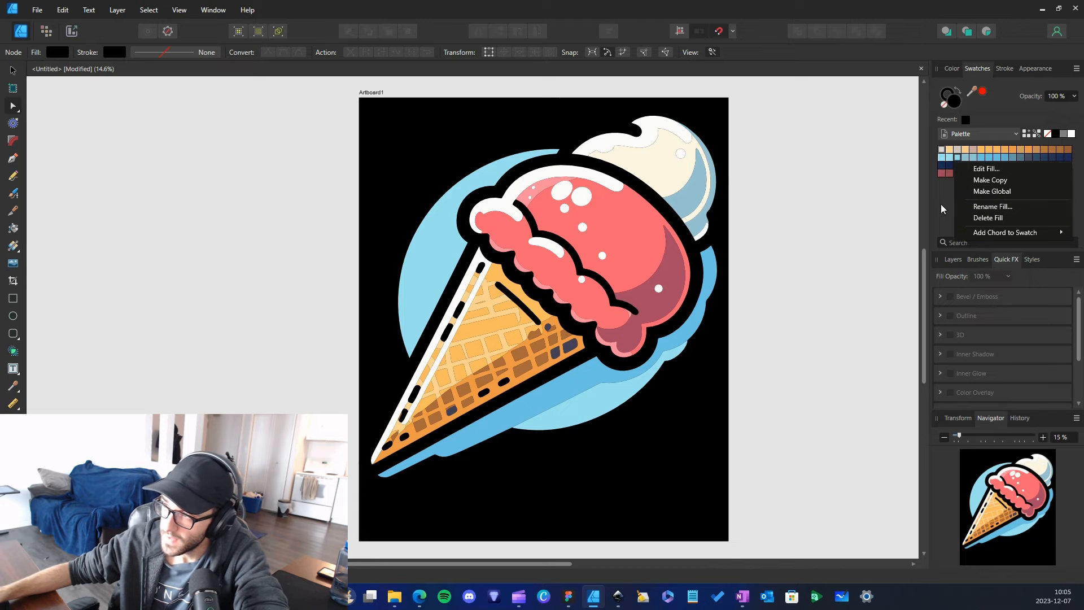
pyautogui.click(941, 206)
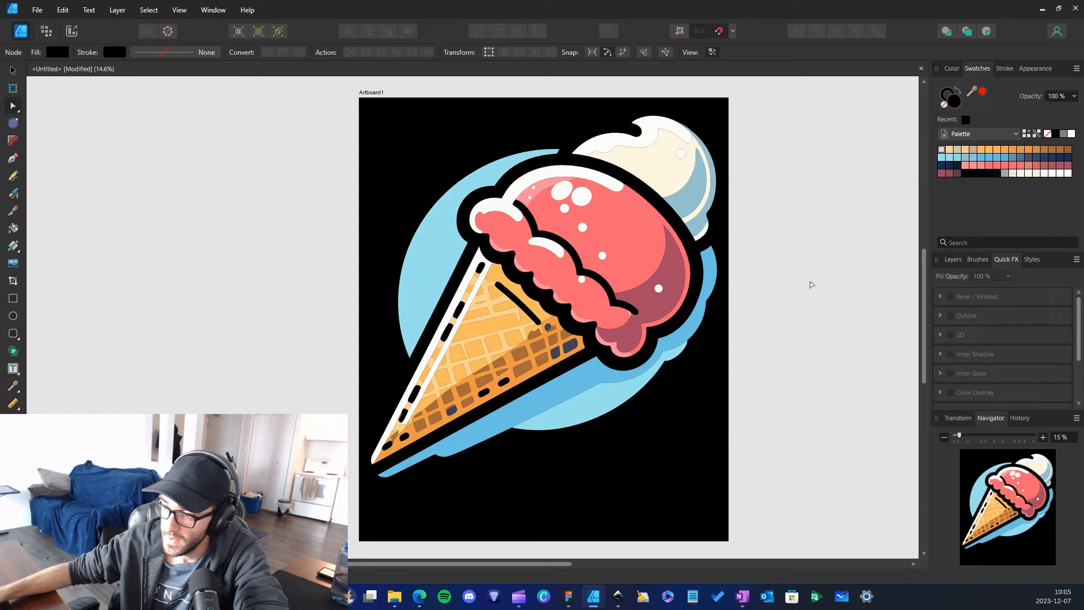
# Switch to Figma, select all ice cream 1 objects that use the colour A7693C, and clear the selection.
pyautogui.click(568, 596)
pyautogui.click(815, 326)
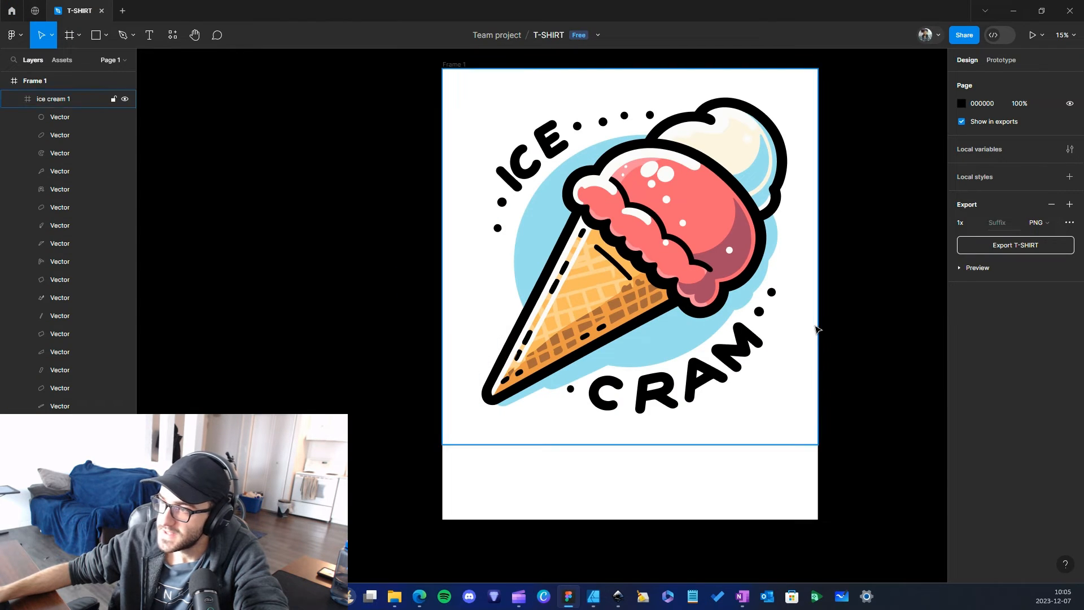
pyautogui.scroll(-3, 1041, 429)
pyautogui.click(1070, 378)
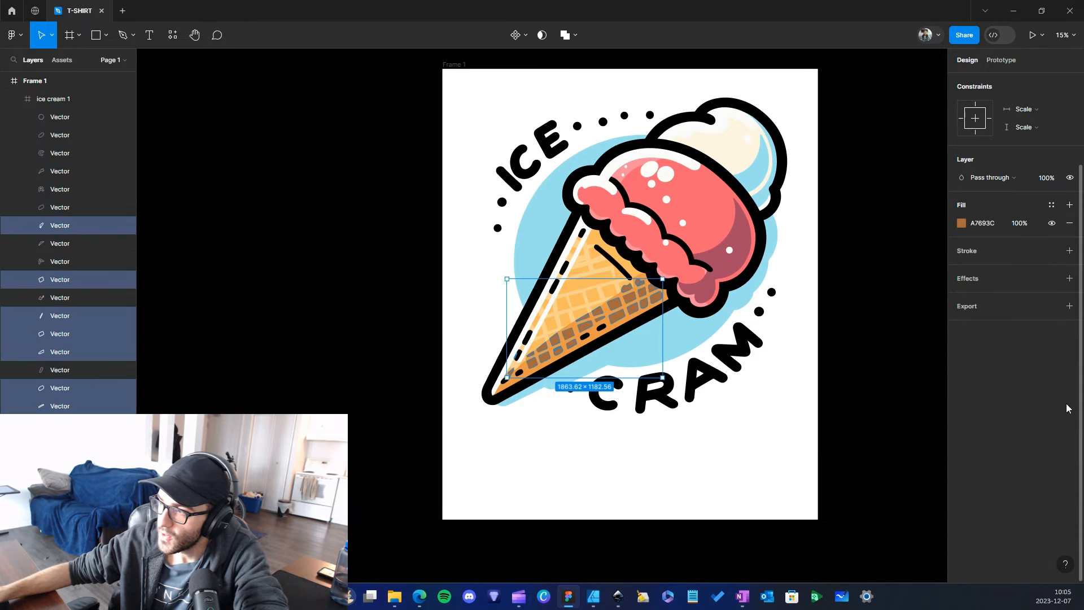
pyautogui.click(881, 358)
# Select the ice cream 1 frame, examine its full list of selection colours and deselect the frame.
pyautogui.click(806, 358)
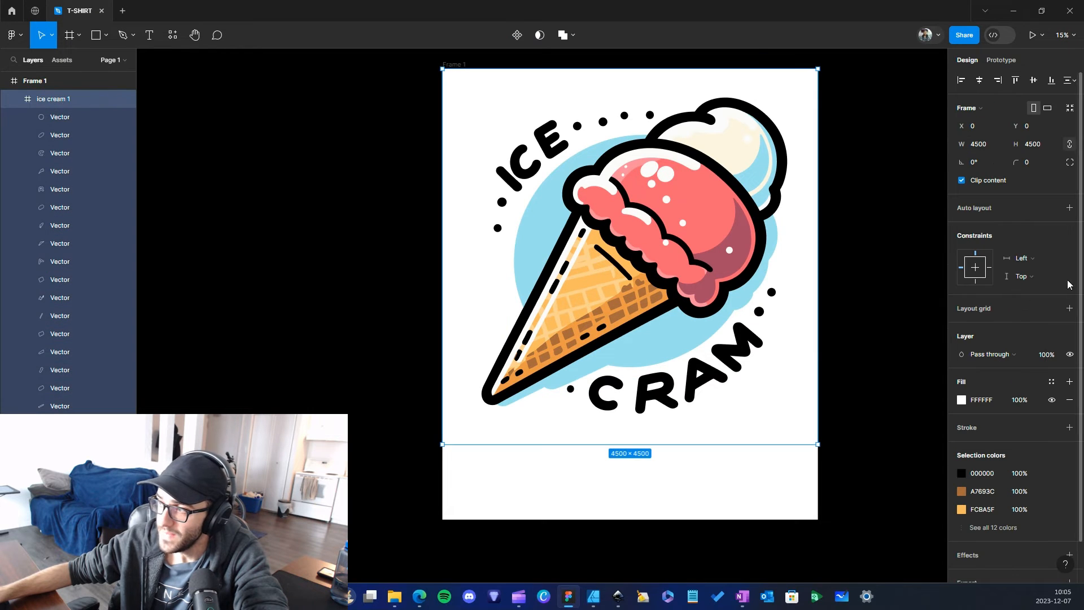
pyautogui.scroll(-1, 1004, 490)
pyautogui.click(1002, 481)
pyautogui.scroll(-3, 991, 467)
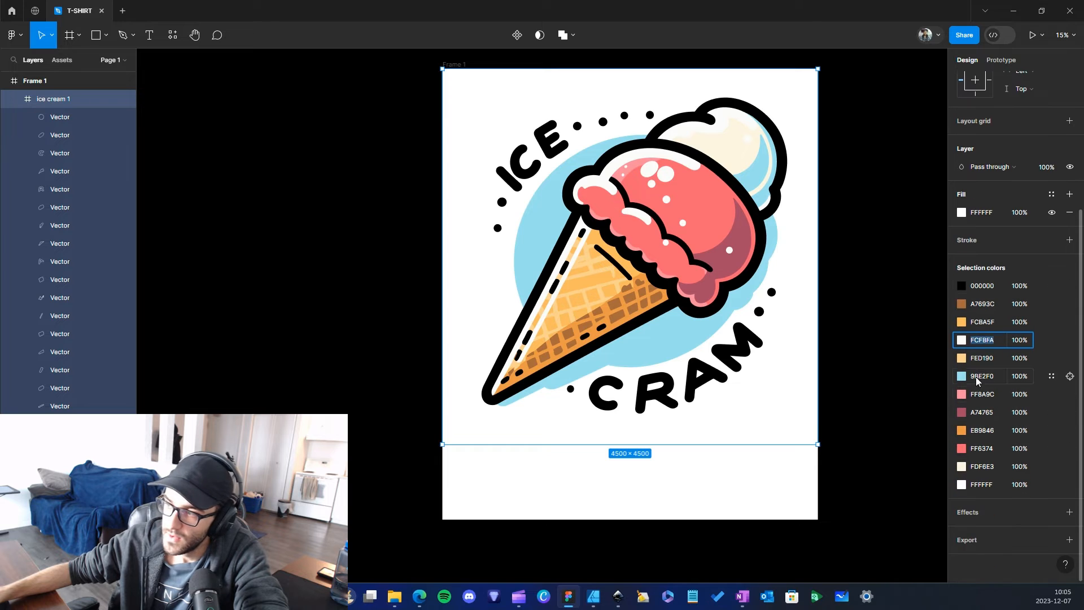
pyautogui.click(895, 380)
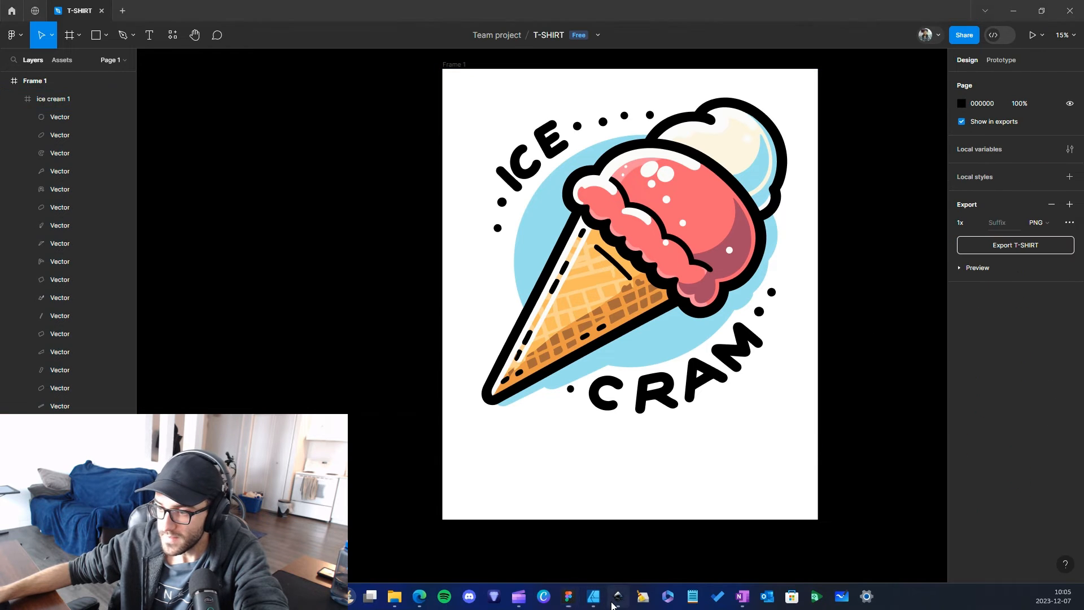
# Switch to Inkscape, select the navy letter A in CRAM and extend the selection to all objects with the same fill and stroke.
pyautogui.hotkey('alt', 'Tab')
pyautogui.scroll(3, 559, 321)
pyautogui.scroll(-6, 576, 350)
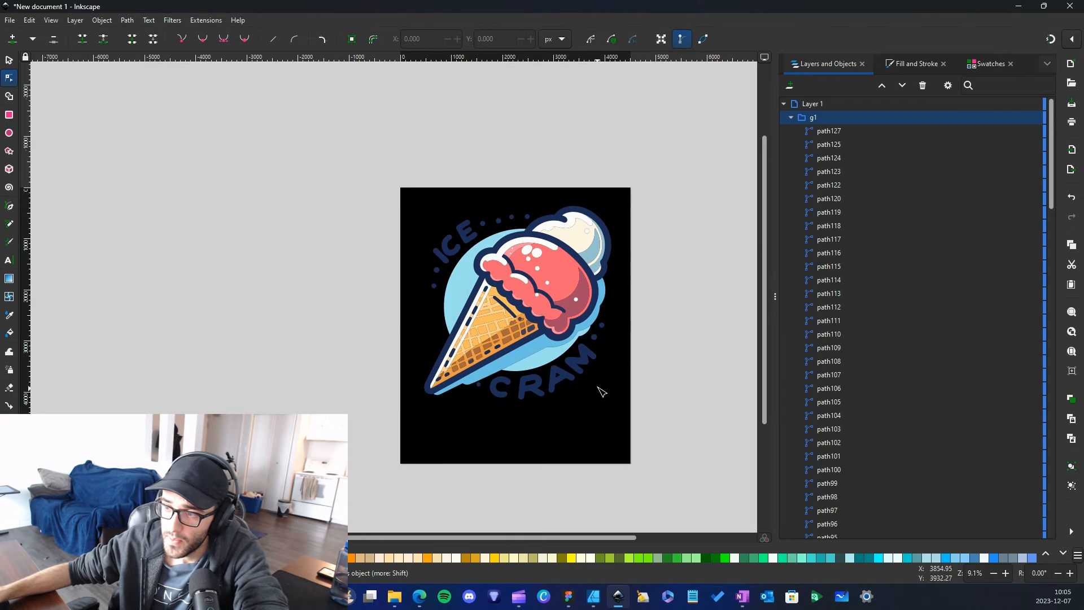
pyautogui.scroll(4, 600, 387)
pyautogui.click(540, 351)
pyautogui.rightClick(541, 345)
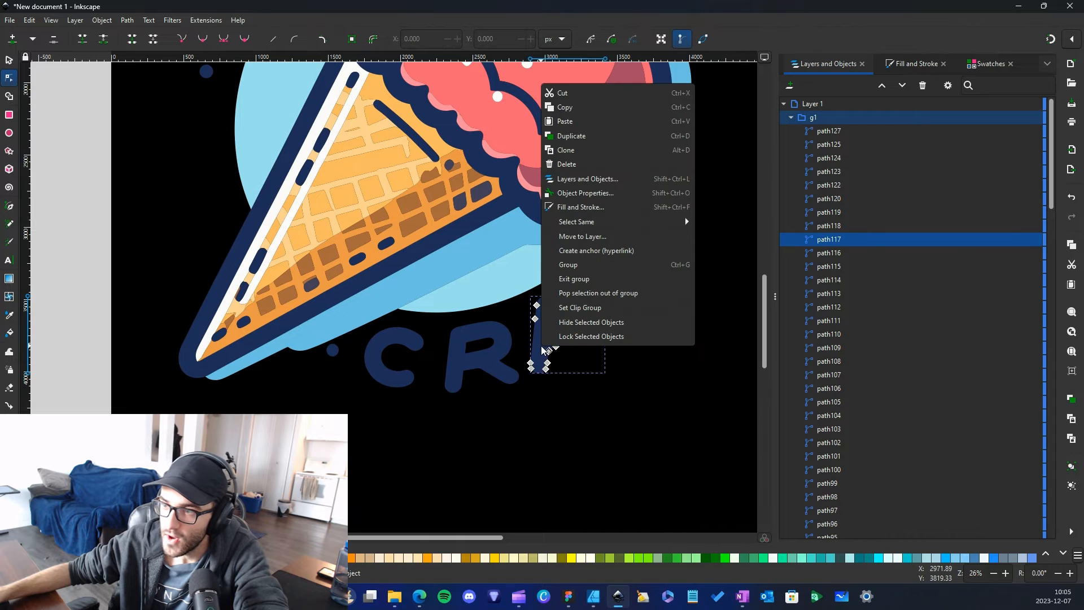
pyautogui.moveTo(587, 226)
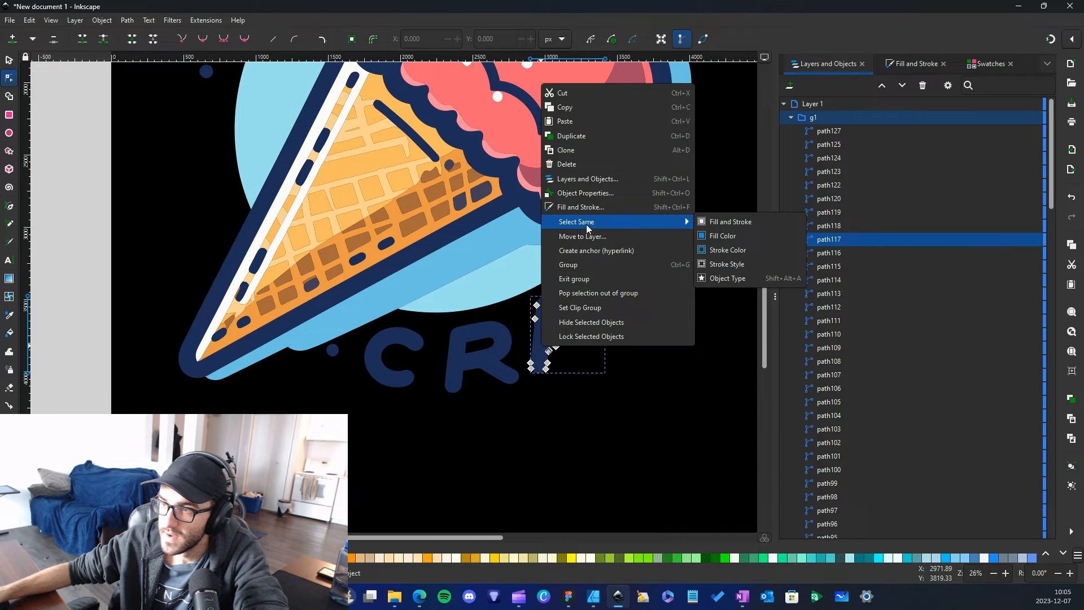
pyautogui.click(729, 222)
pyautogui.press('-')
pyautogui.scroll(2, 590, 308)
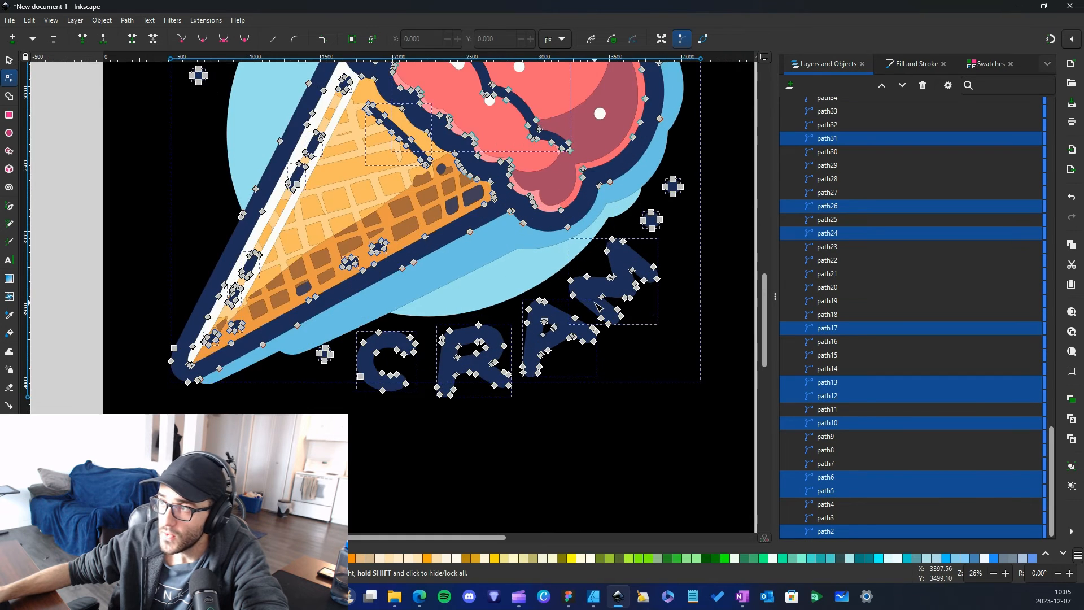
pyautogui.scroll(-1, 616, 283)
pyautogui.scroll(1, 643, 261)
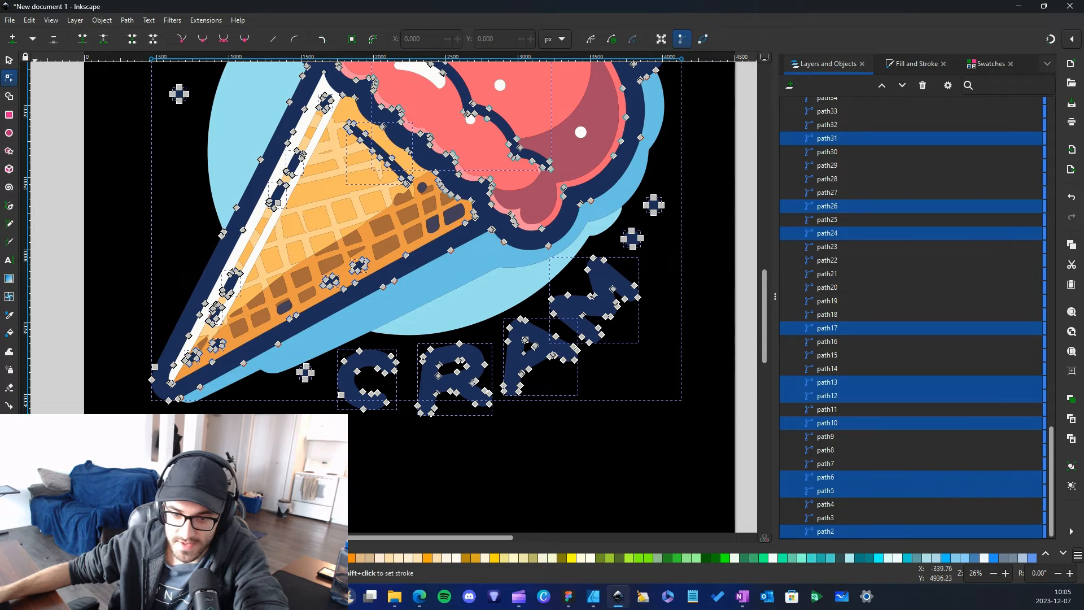
# Set the fill of the selected navy outlines, dots and lettering to black and clear the selection.
pyautogui.click(25, 558)
pyautogui.scroll(-3, 439, 387)
pyautogui.click(446, 380)
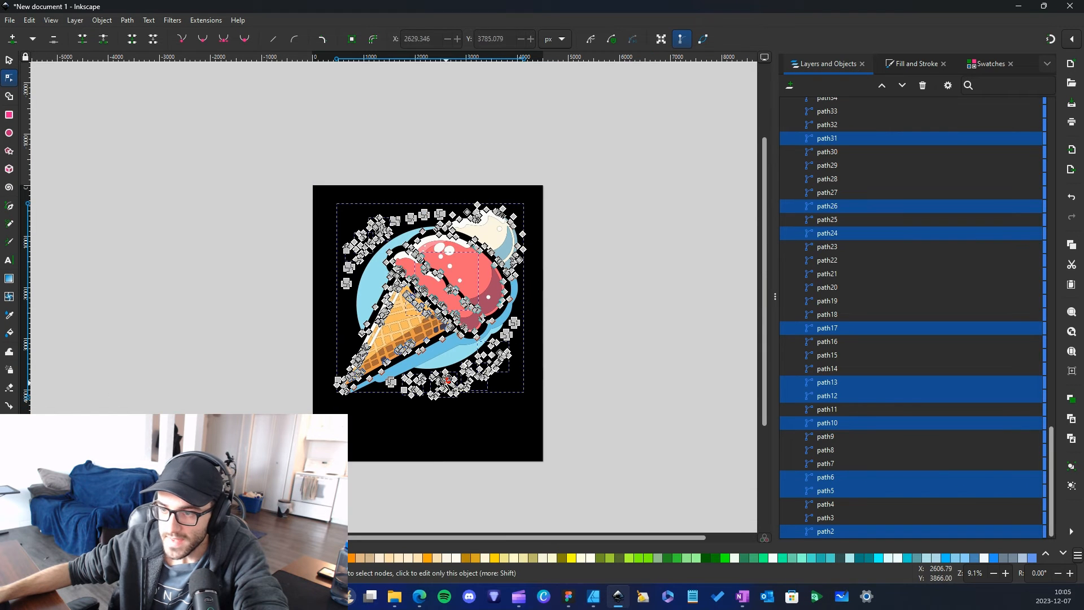
pyautogui.click(440, 425)
pyautogui.scroll(2, 364, 413)
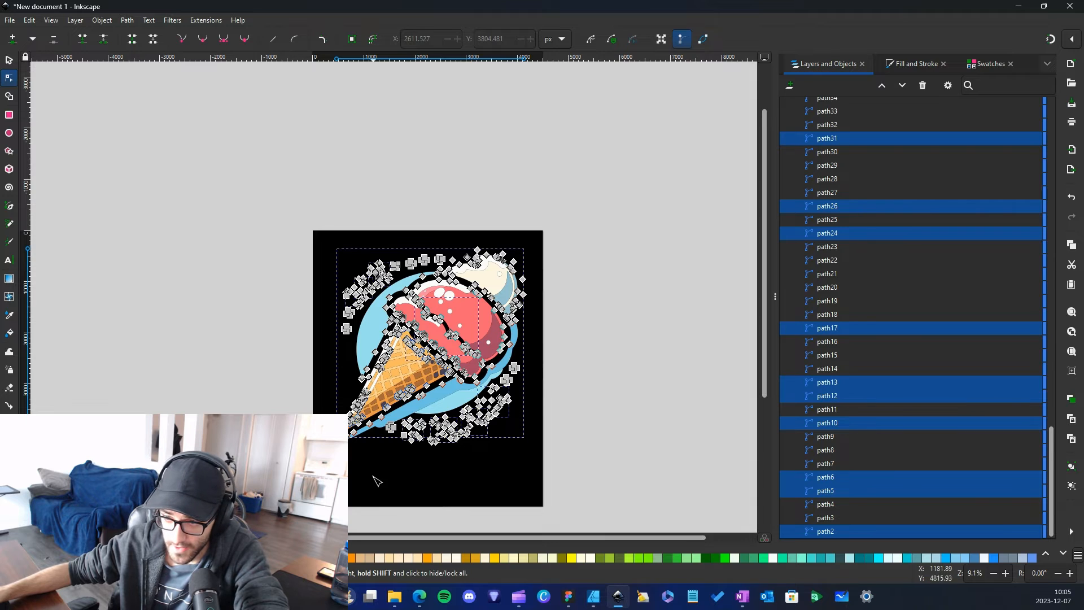
pyautogui.press('Escape')
pyautogui.scroll(2, 392, 431)
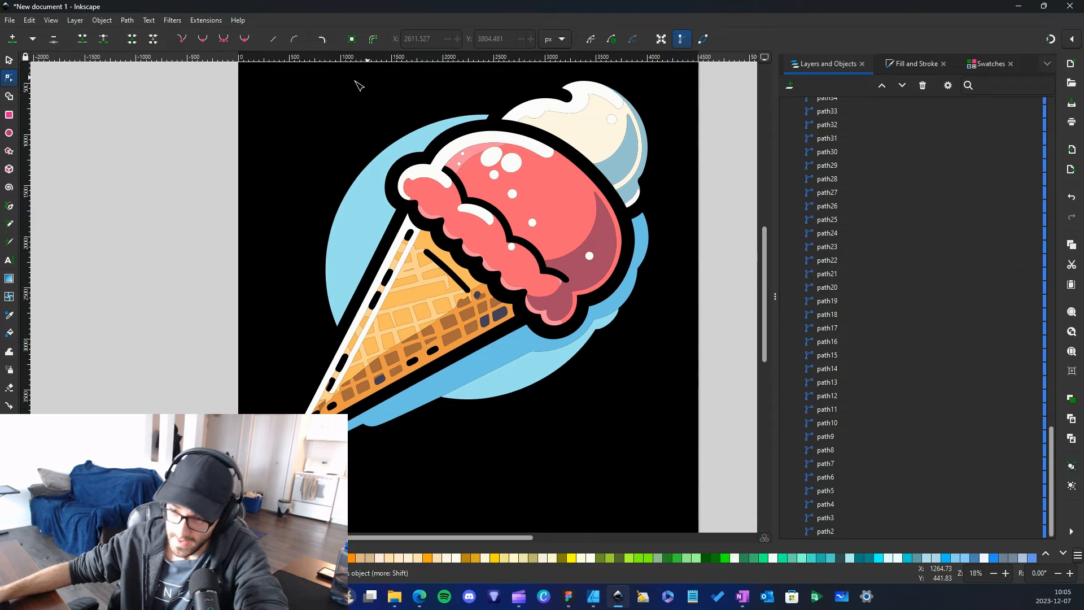
# Review the selection colours of the ice cream 1 frame in Figma and return to Inkscape.
pyautogui.click(568, 596)
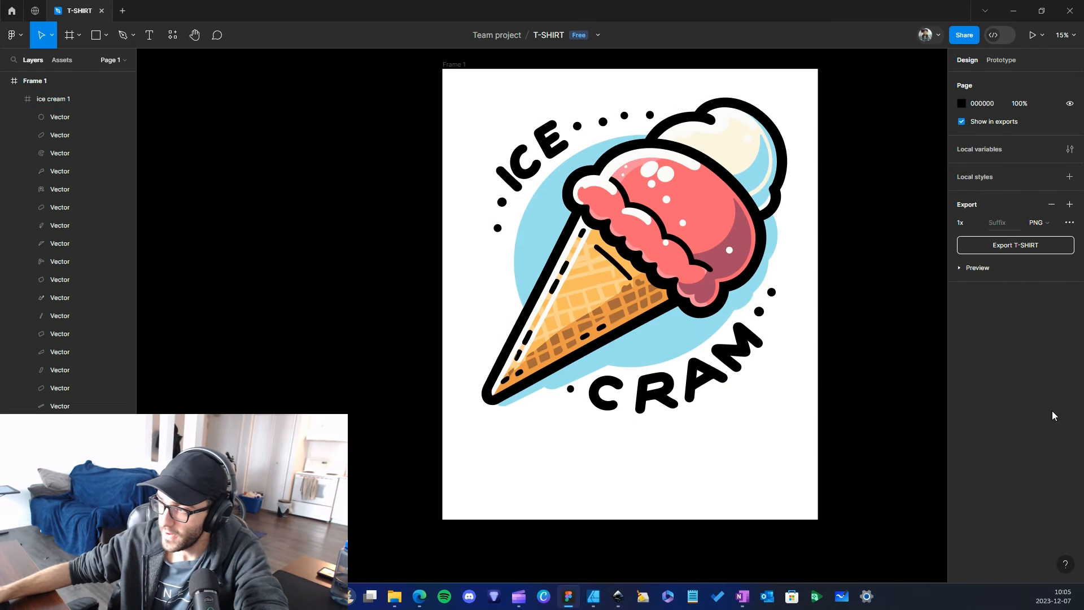
pyautogui.click(809, 376)
pyautogui.scroll(-3, 1042, 476)
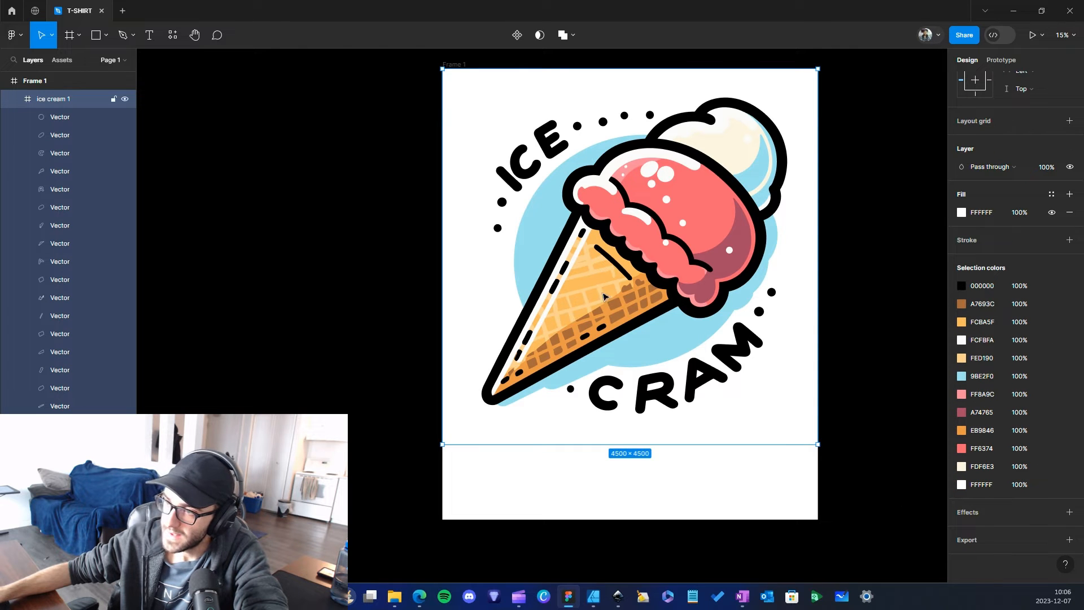
pyautogui.click(1018, 11)
# Try to select every object matching the fill and stroke of the muted navy patch near the cone's upper edge.
pyautogui.scroll(4, 467, 237)
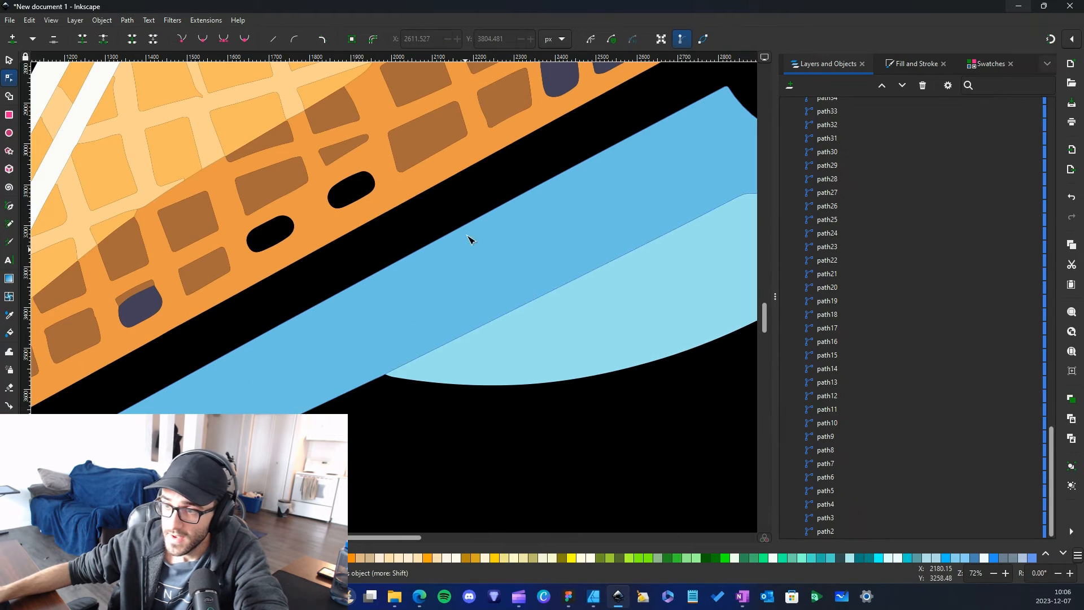
pyautogui.scroll(-3, 467, 237)
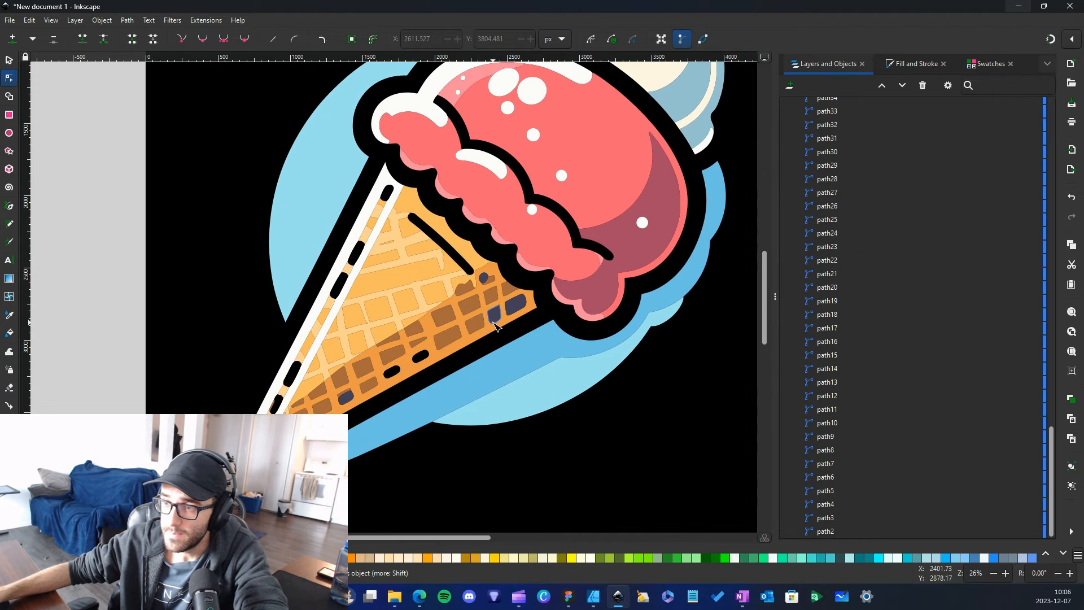
pyautogui.click(494, 317)
pyautogui.click(526, 306)
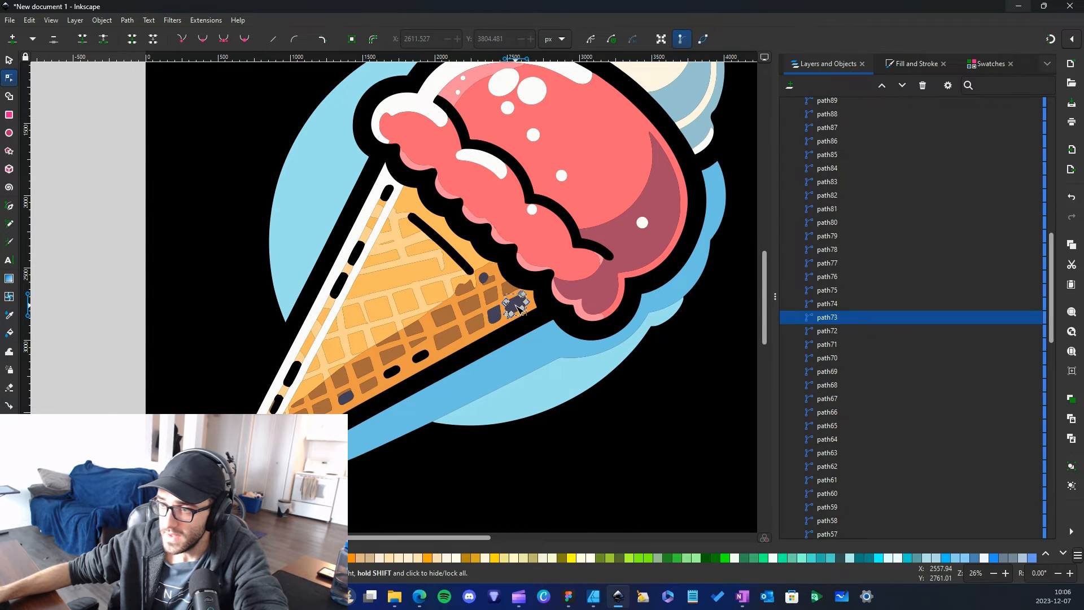
pyautogui.rightClick(516, 308)
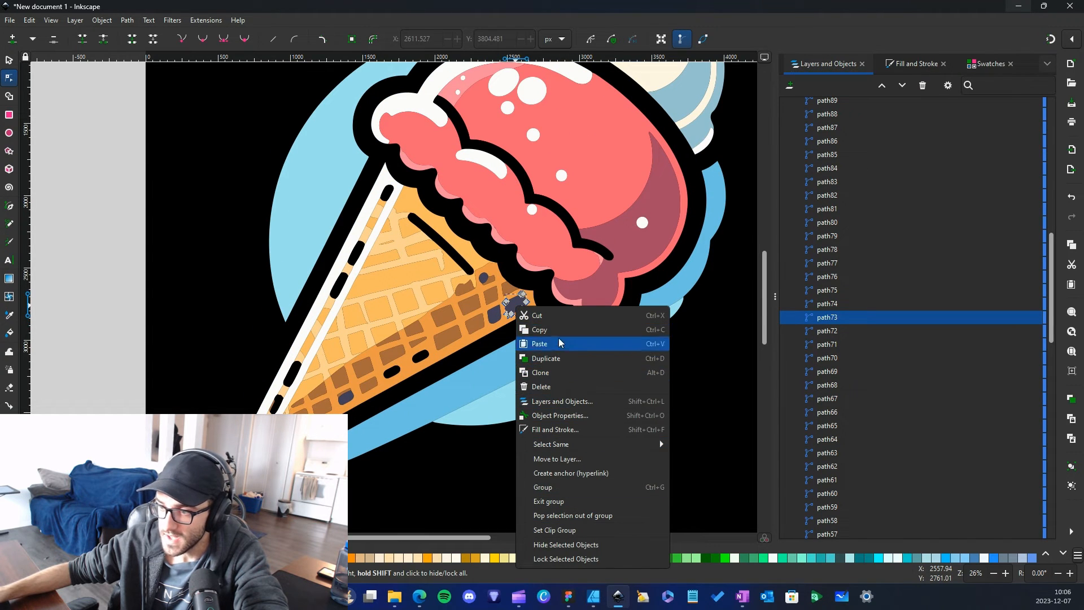
pyautogui.moveTo(559, 443)
pyautogui.click(675, 449)
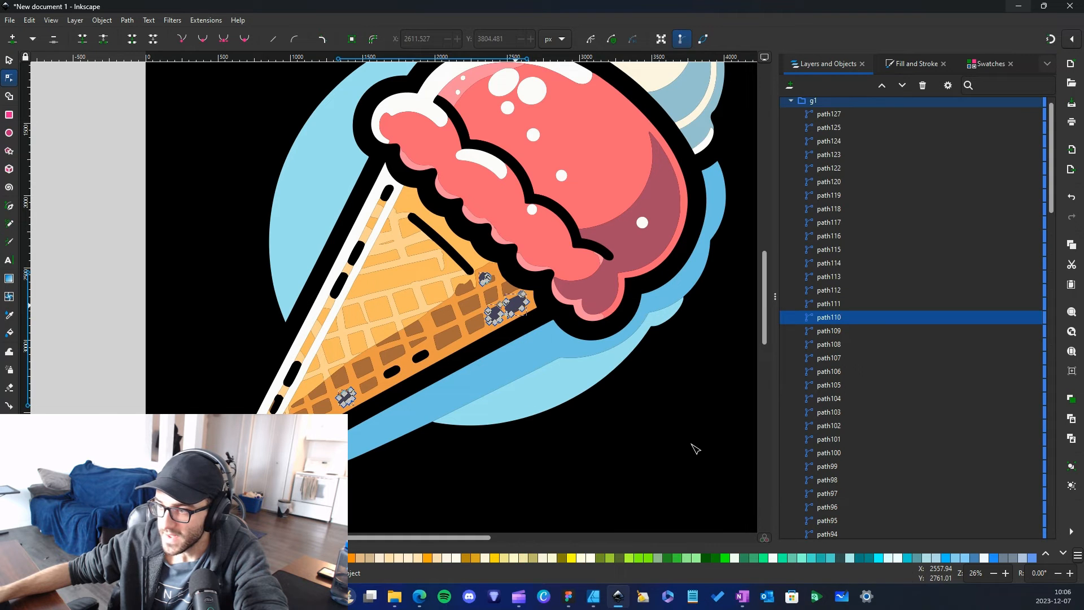
pyautogui.press('Escape')
# Select all objects with the same fill colour as the muted navy patch on the cone.
pyautogui.rightClick(515, 308)
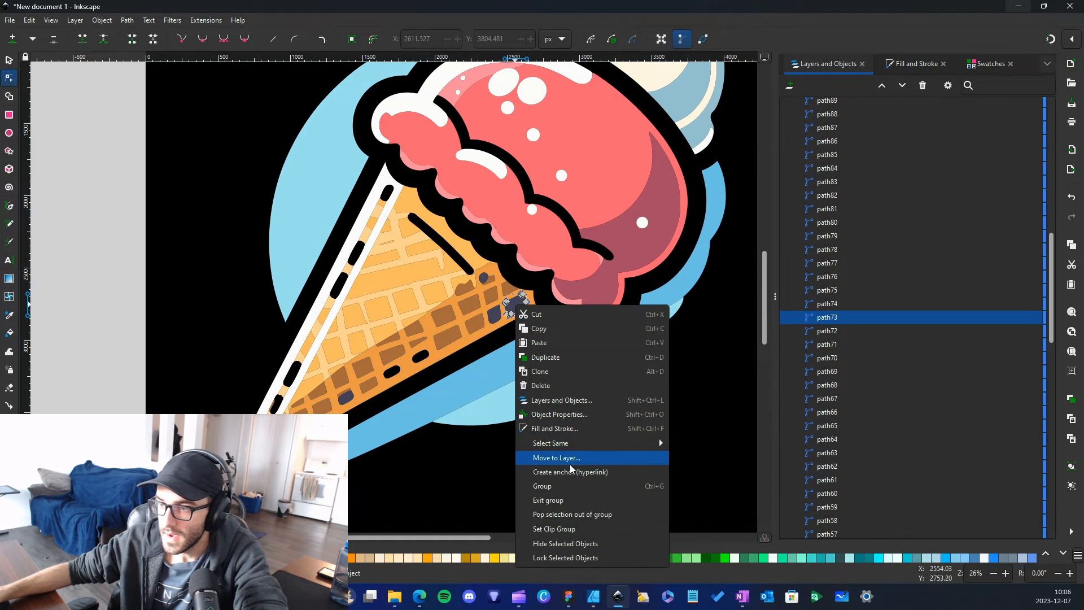
pyautogui.moveTo(580, 443)
pyautogui.click(719, 458)
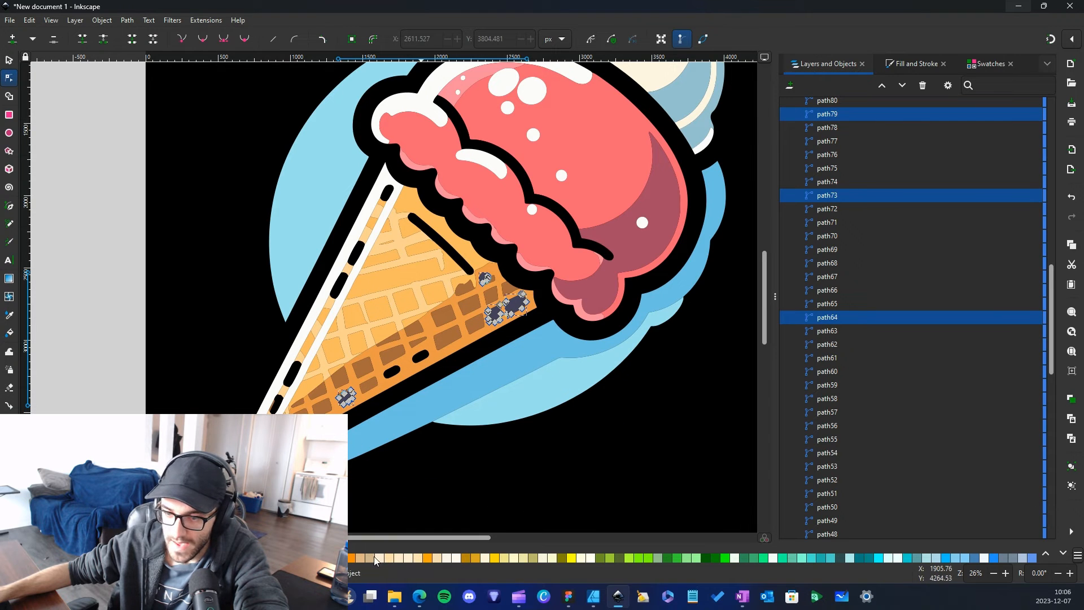
# Select a brown waffle patch on the lower cone and check the available options for selecting similar objects.
pyautogui.click(391, 362)
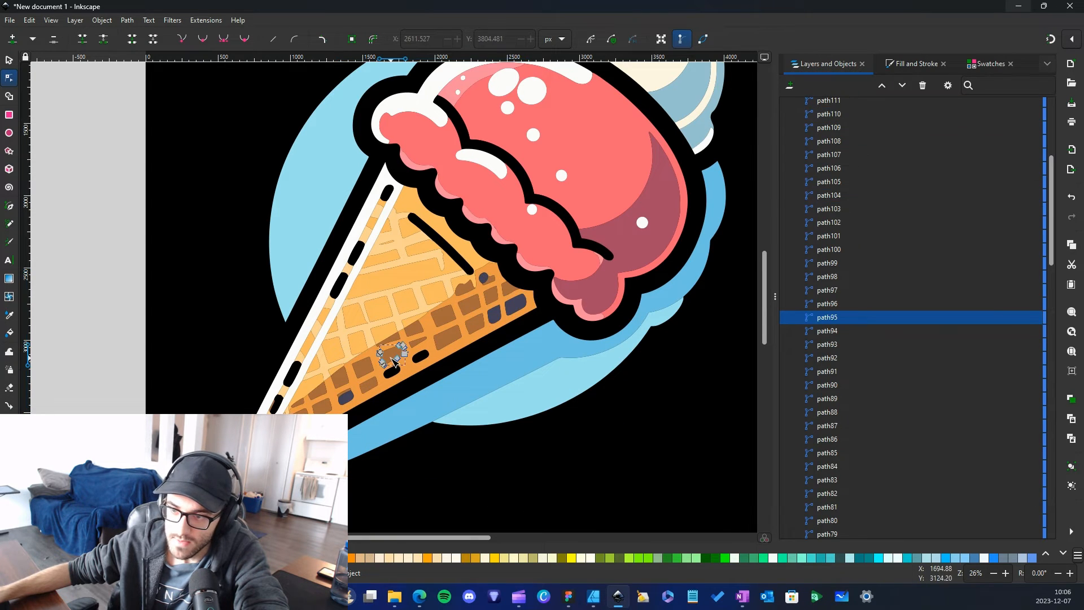
pyautogui.rightClick(393, 361)
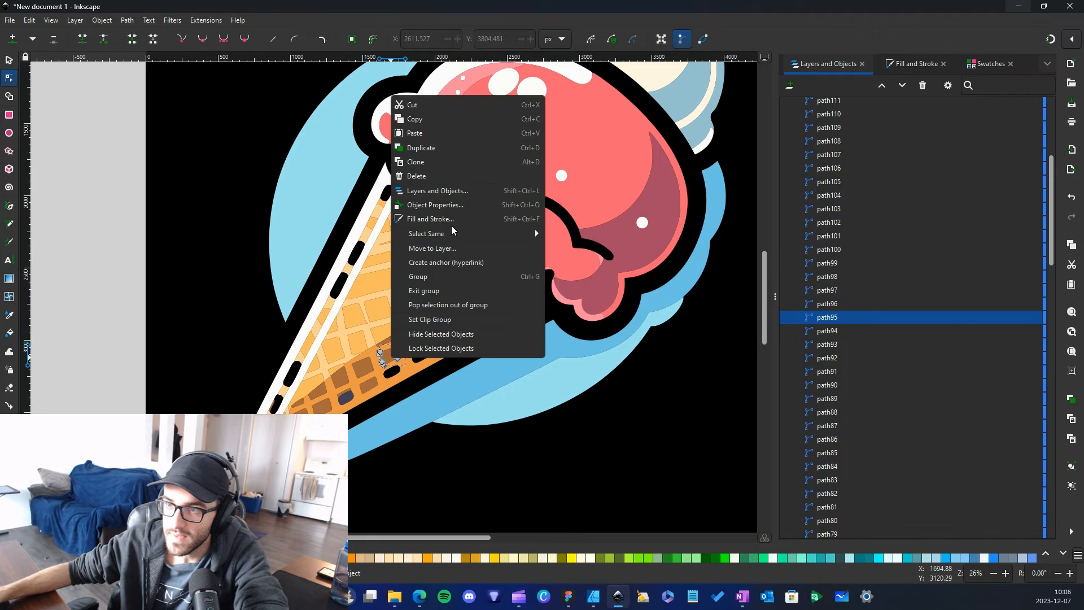
pyautogui.moveTo(448, 239)
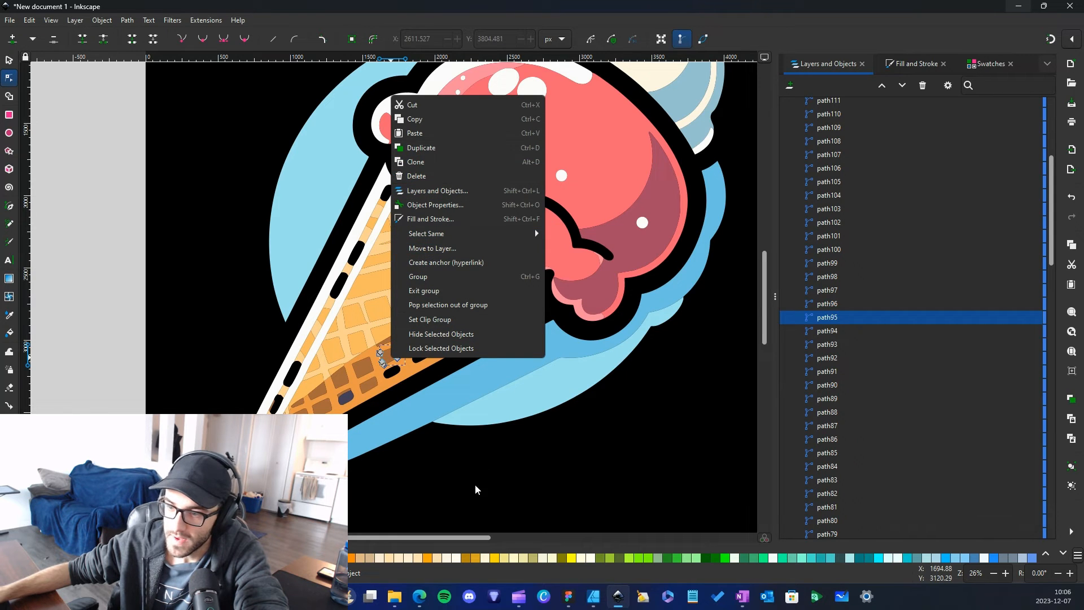
pyautogui.click(690, 507)
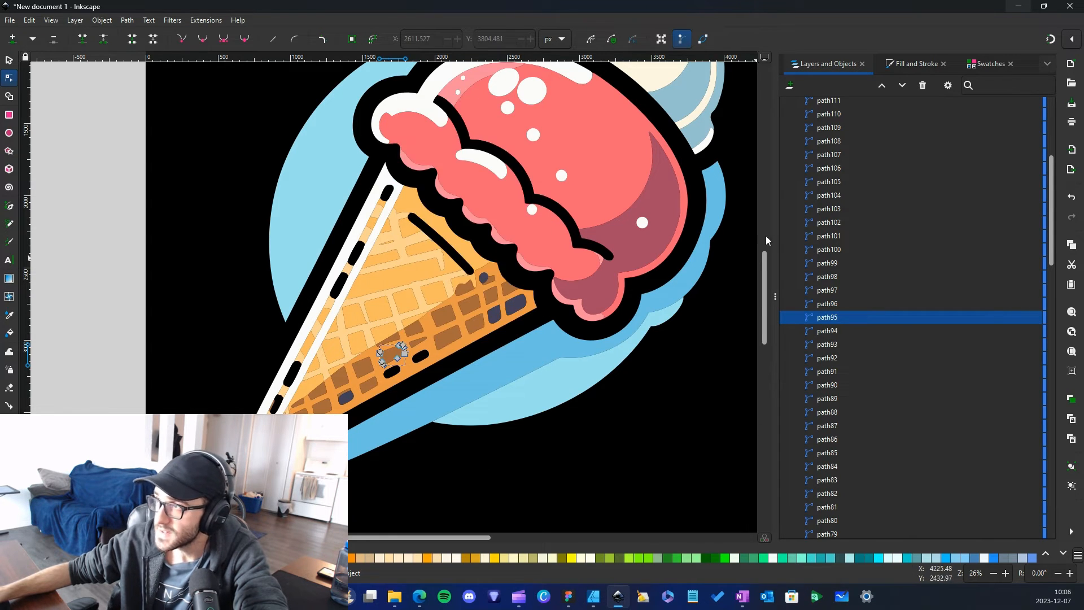
# Examine the document's swatches and clear the selection of the brown waffle patch.
pyautogui.click(991, 64)
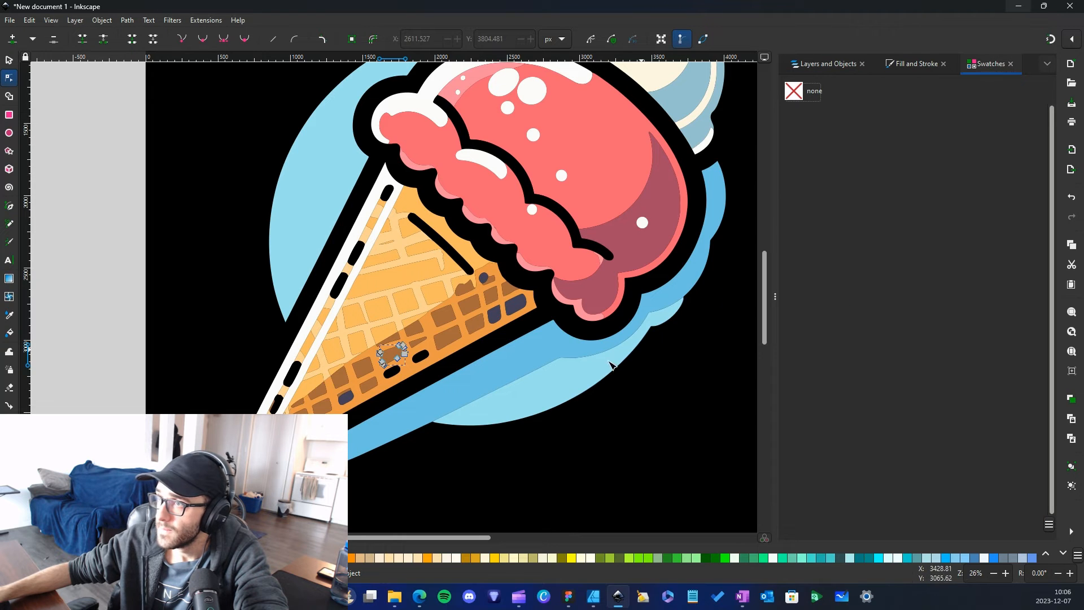
pyautogui.keyDown('ctrl'); pyautogui.scroll(-1, 396, 257); pyautogui.keyUp('ctrl')
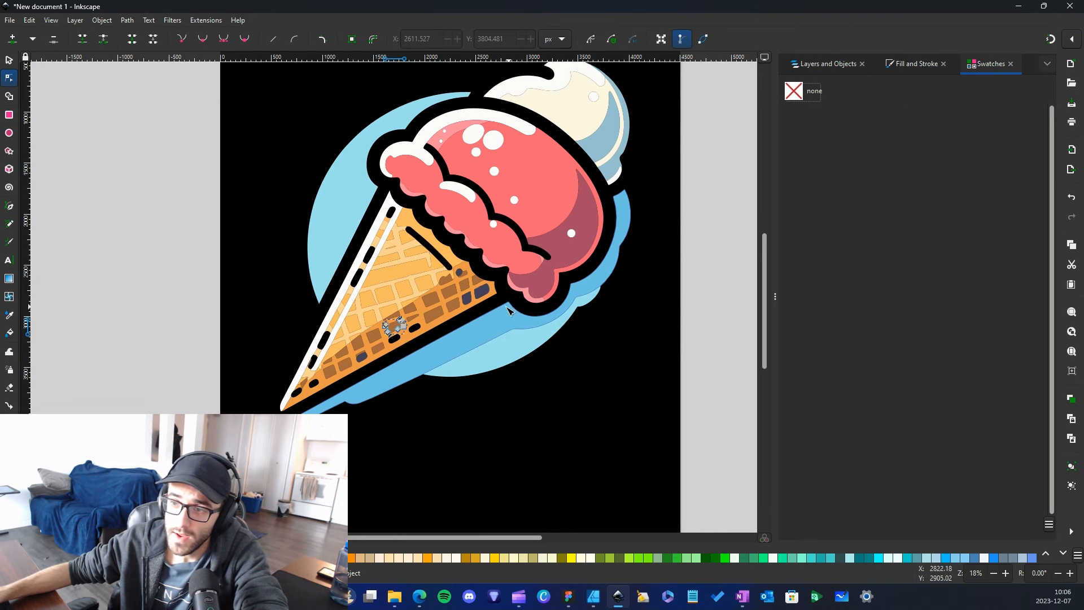
pyautogui.press('Escape')
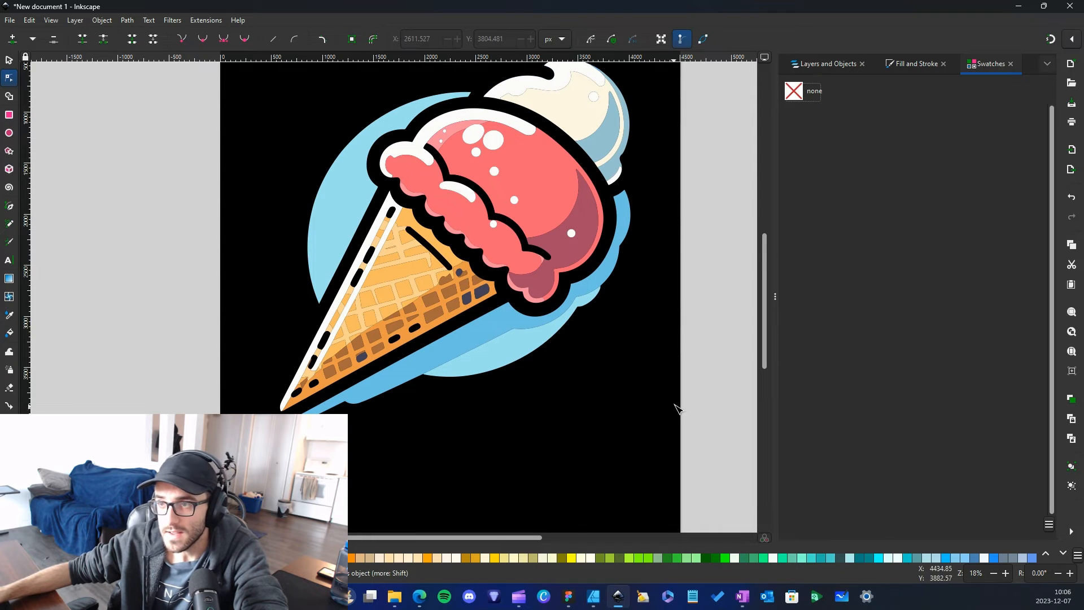
pyautogui.keyDown('ctrl'); pyautogui.scroll(1, 349, 288); pyautogui.keyUp('ctrl')
pyautogui.keyDown('ctrl'); pyautogui.scroll(-1, 519, 276); pyautogui.keyUp('ctrl')
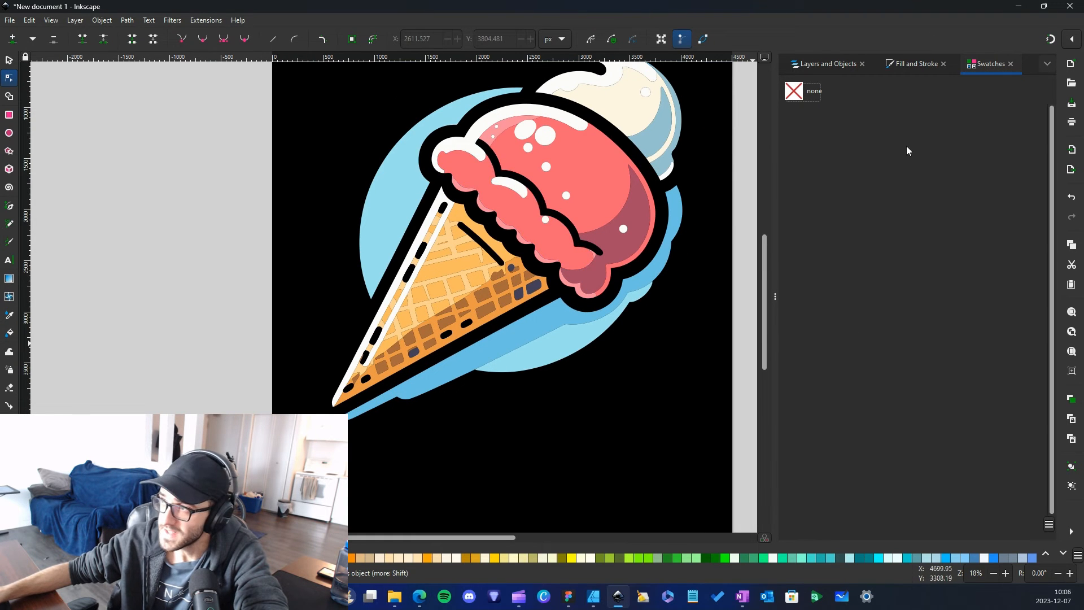
pyautogui.moveTo(774, 177); pyautogui.dragTo(868, 177)
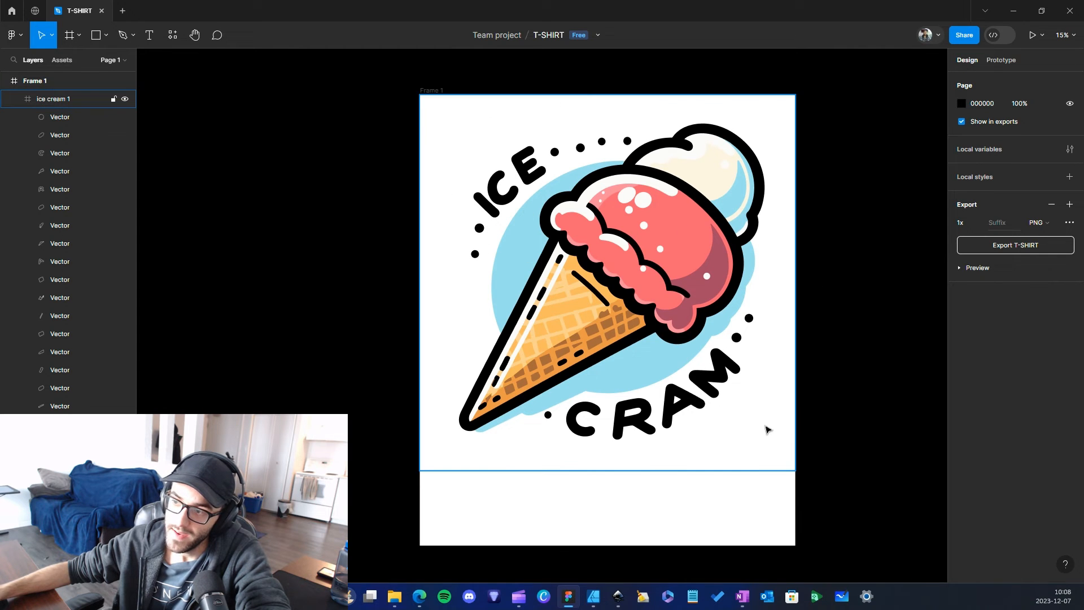
pyautogui.scroll(2, 753, 359)
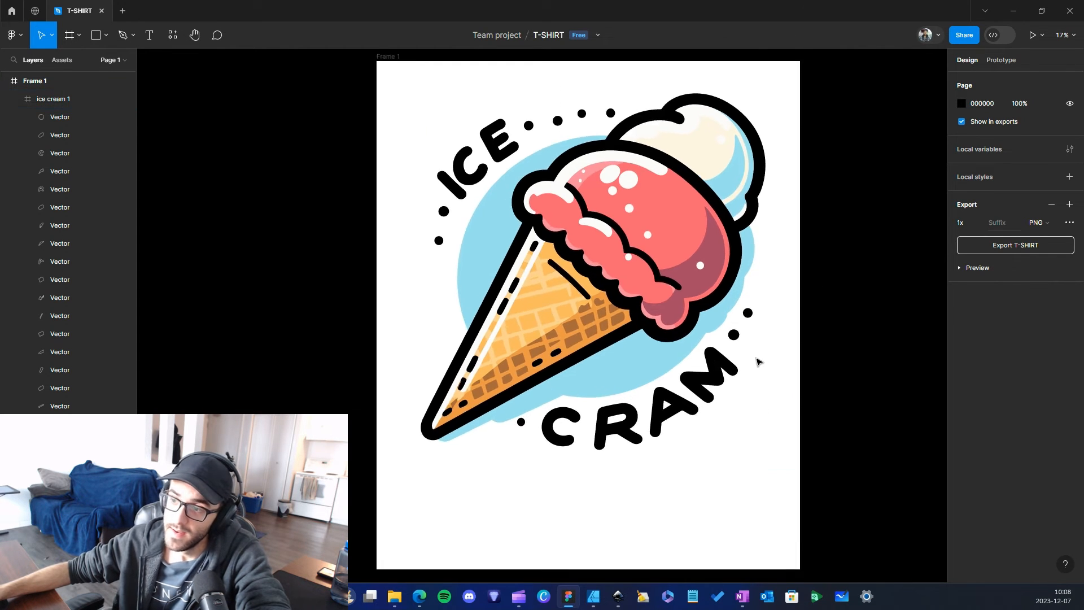
# Place a copy of the letter E from ICE below the A and M of CRAM.
pyautogui.scroll(1, 749, 360)
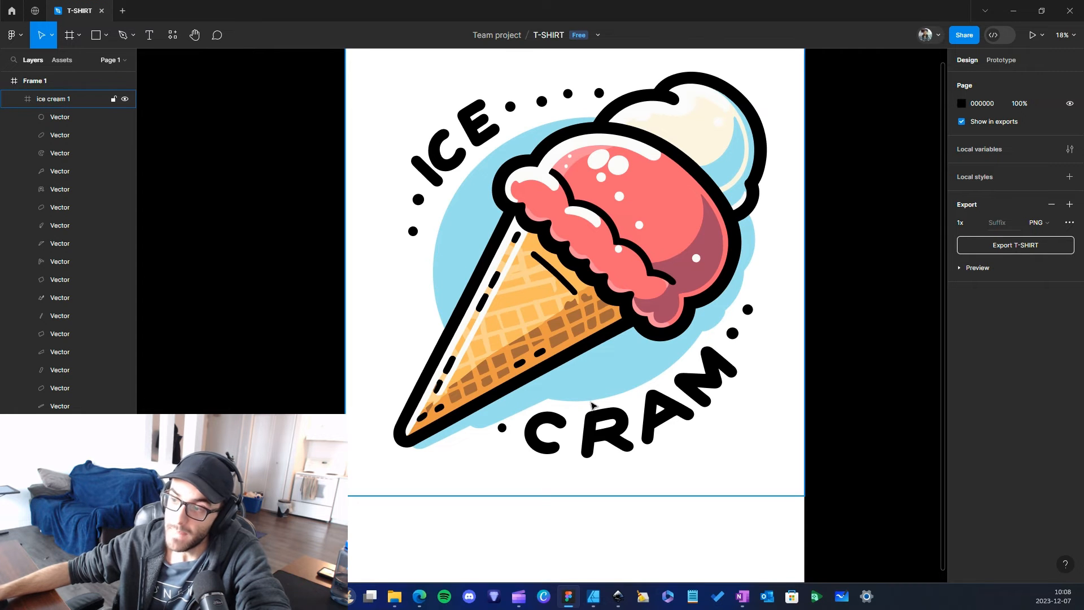
pyautogui.hscroll(1, 672, 339)
pyautogui.scroll(-1, 676, 330)
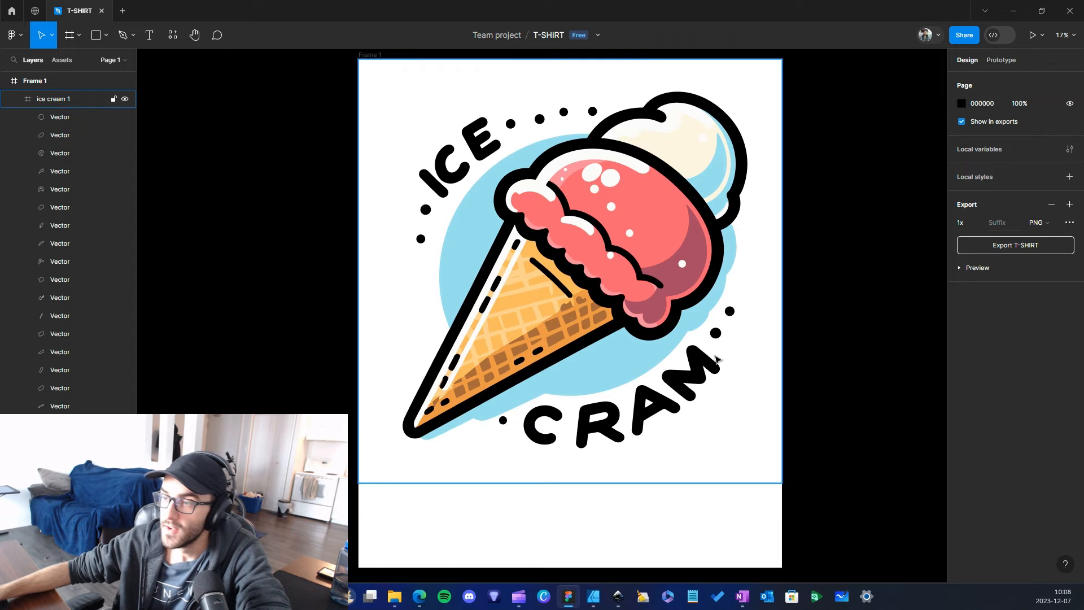
pyautogui.scroll(2, 710, 360)
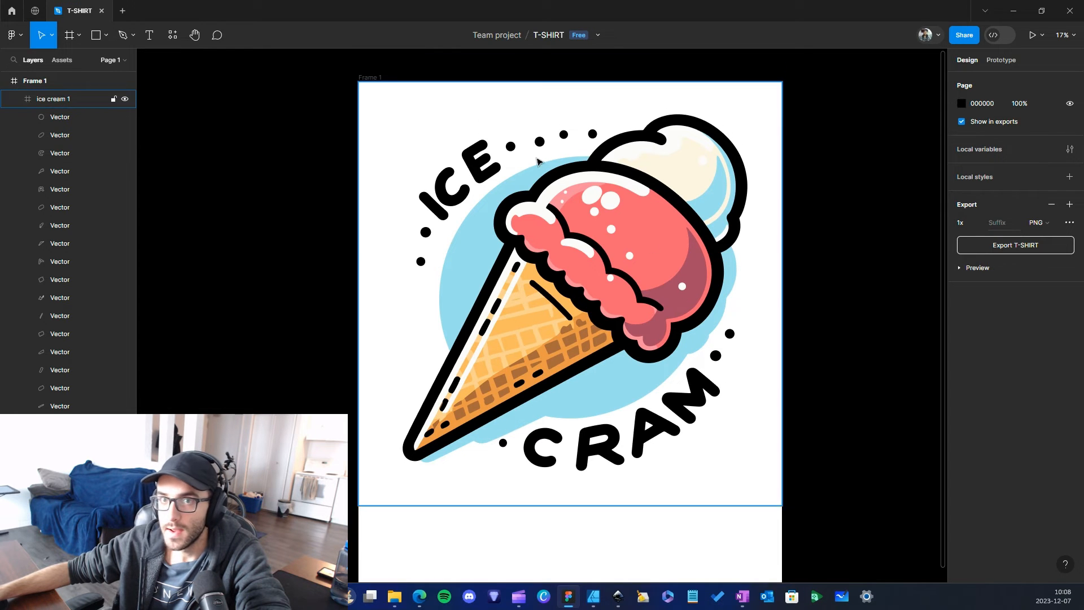
pyautogui.scroll(-1, 692, 478)
pyautogui.moveTo(724, 370); pyautogui.dragTo(668, 432)
pyautogui.press('Escape')
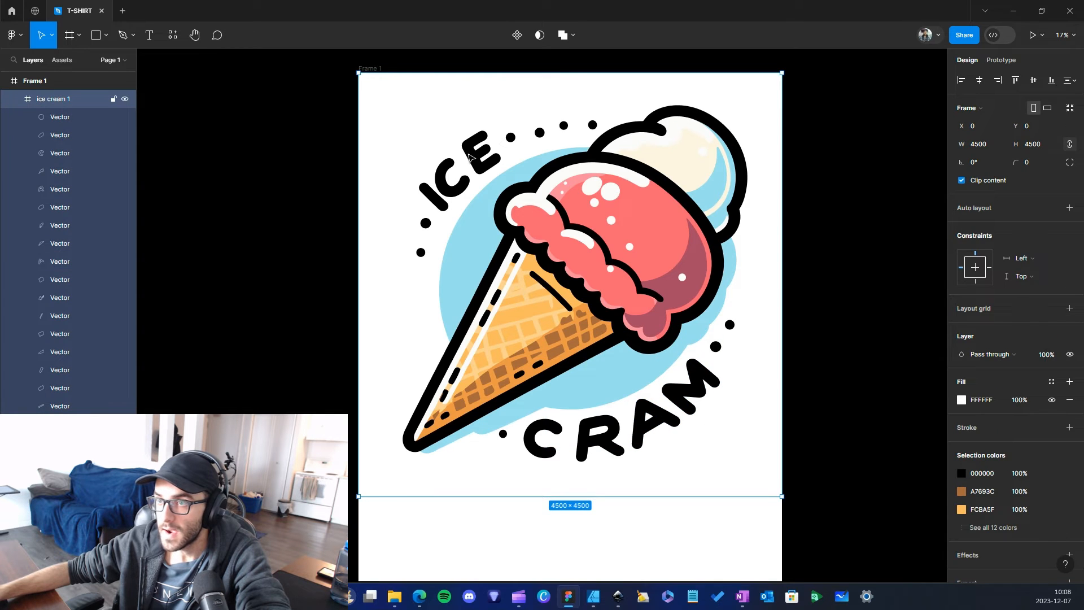
pyautogui.doubleClick(470, 158)
pyautogui.moveTo(485, 172); pyautogui.dragTo(709, 477)
# Scale the letters A and M of CRAM down together to about 575 × 578.
pyautogui.click(697, 387)
pyautogui.keyDown('shift'); pyautogui.click(648, 425); pyautogui.keyUp('shift')
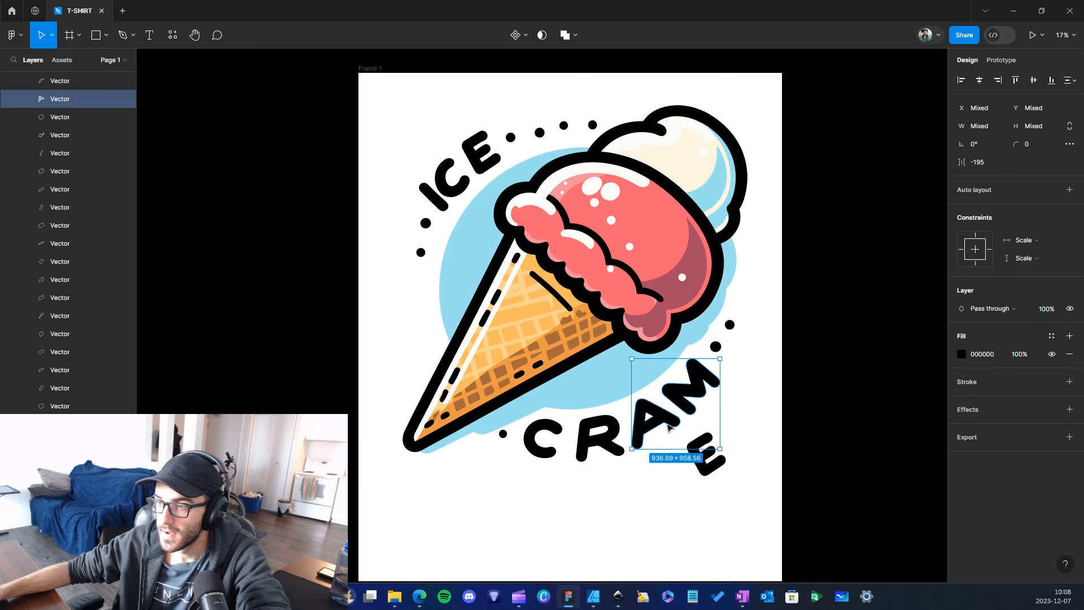
pyautogui.moveTo(642, 442); pyautogui.dragTo(669, 412)
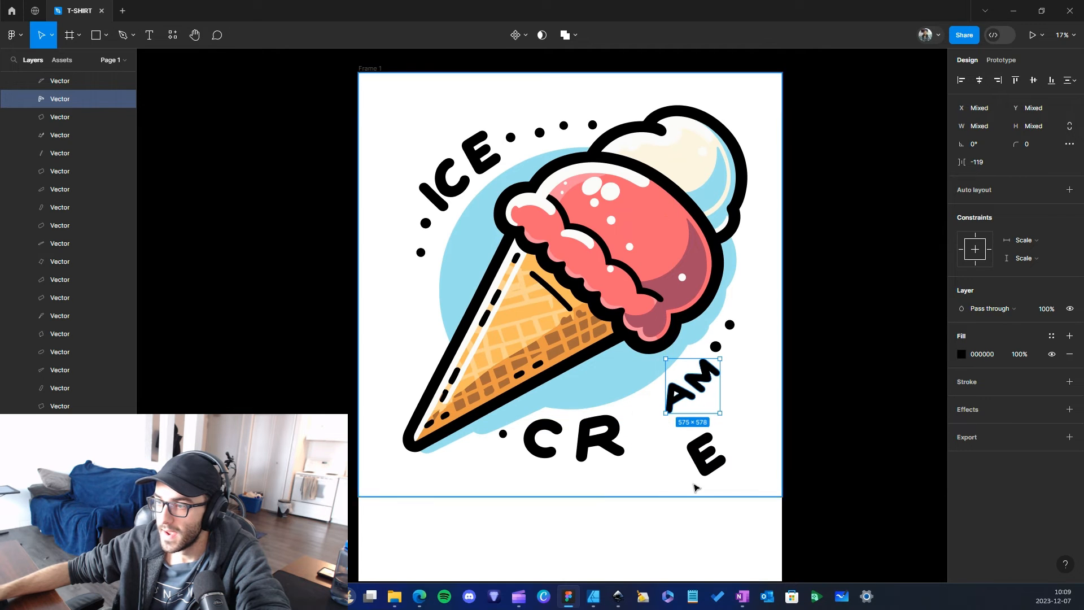
# Move the copied letter E into the gap between the R and the A to spell CREAM.
pyautogui.click(701, 466)
pyautogui.moveTo(701, 467); pyautogui.dragTo(635, 434)
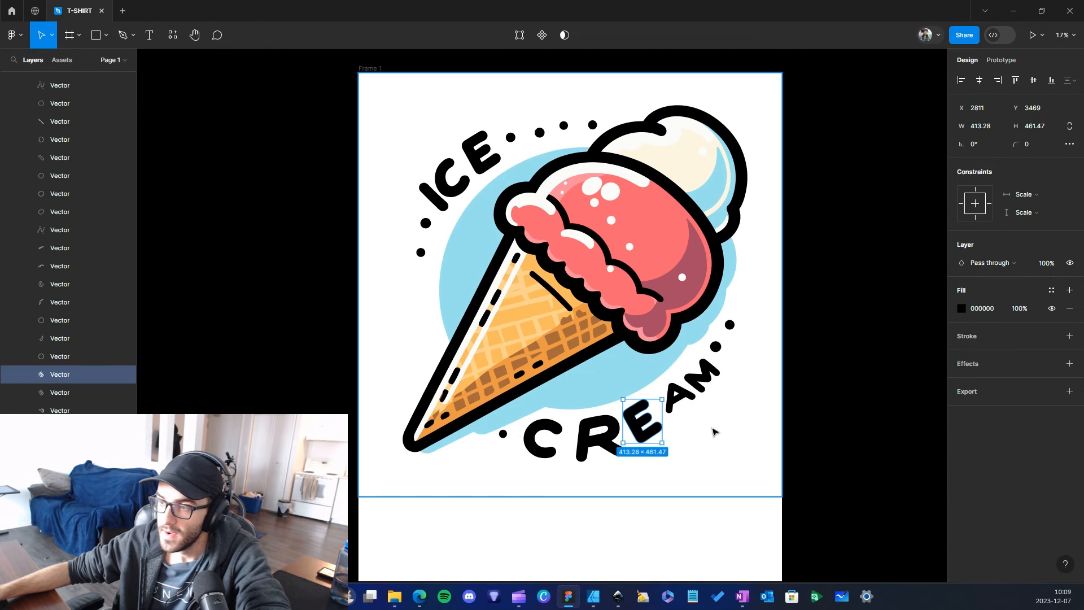
pyautogui.click(726, 369)
pyautogui.click(722, 370)
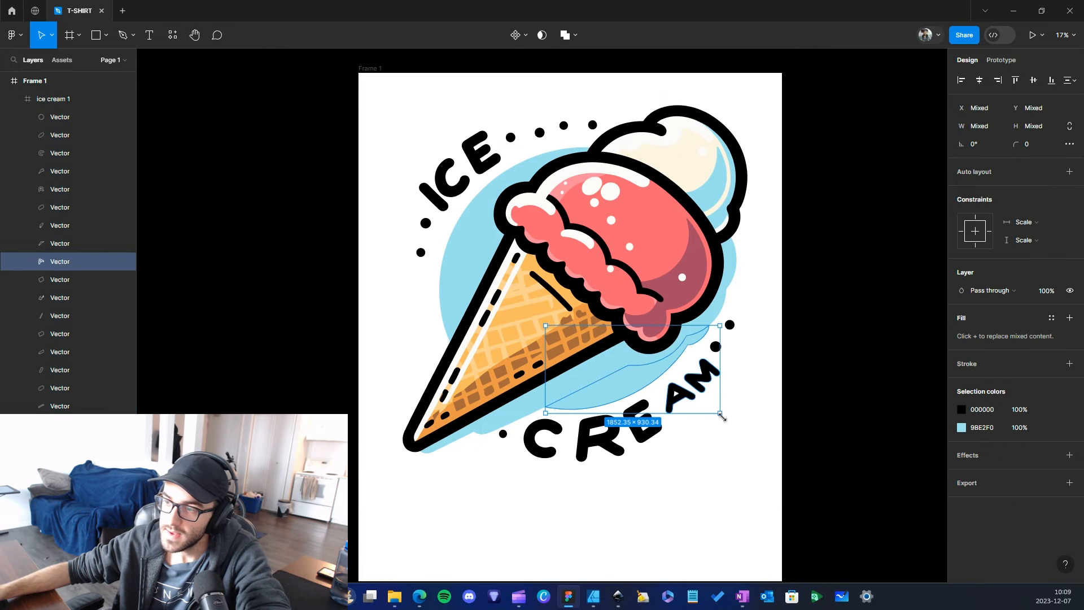
pyautogui.moveTo(725, 430); pyautogui.dragTo(707, 434)
pyautogui.hotkey('ctrl', 'z')
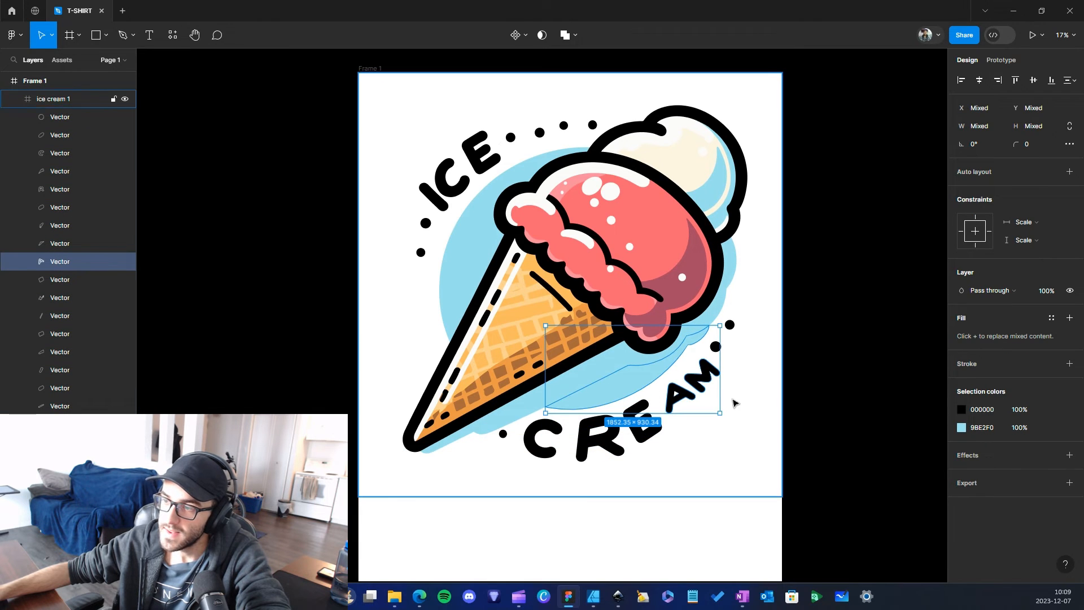
pyautogui.click(741, 438)
pyautogui.moveTo(720, 367); pyautogui.dragTo(690, 389)
pyautogui.click(684, 389)
pyautogui.hotkey('ctrl', 'z')
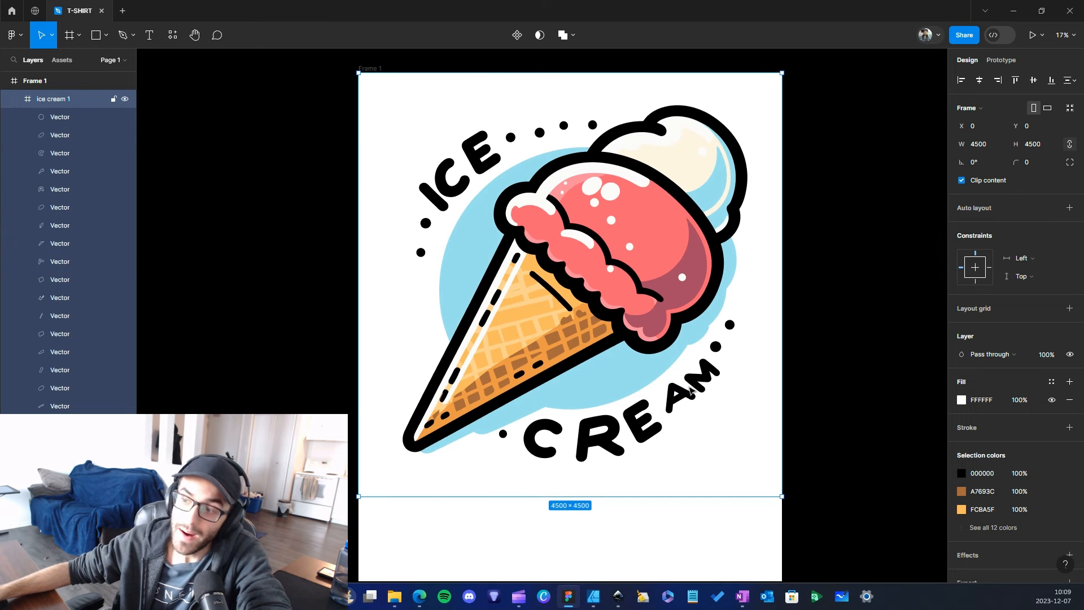
# Enlarge the letters A and M of CREAM to about 832 × 738 and position them against the E.
pyautogui.doubleClick(683, 396)
pyautogui.keyDown('shift'); pyautogui.click(707, 380); pyautogui.keyUp('shift')
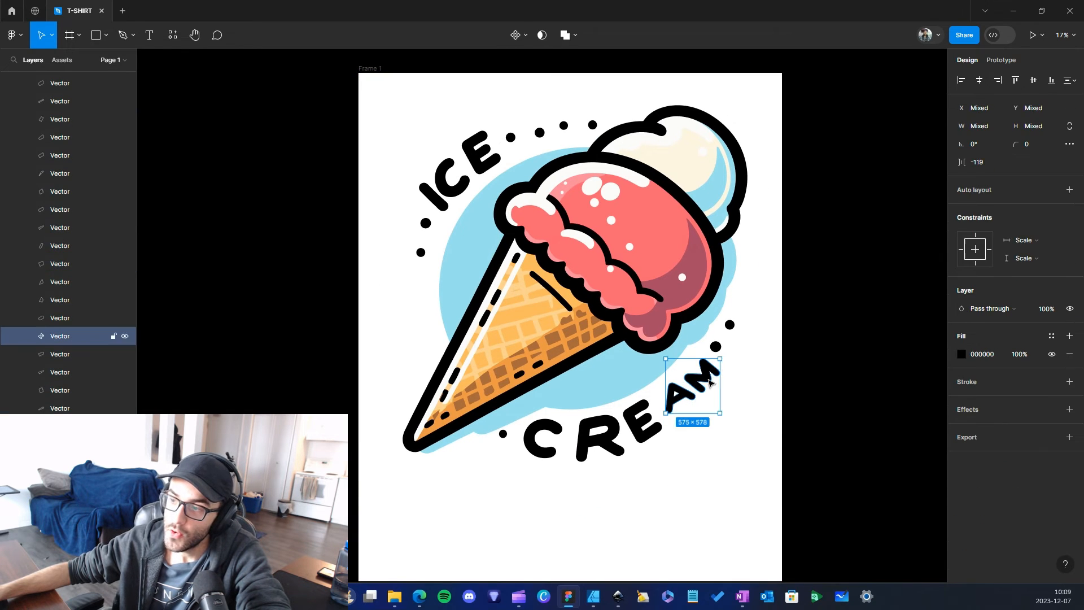
pyautogui.moveTo(724, 414); pyautogui.dragTo(751, 440)
pyautogui.moveTo(666, 414); pyautogui.dragTo(668, 429)
pyautogui.moveTo(715, 394); pyautogui.dragTo(705, 391)
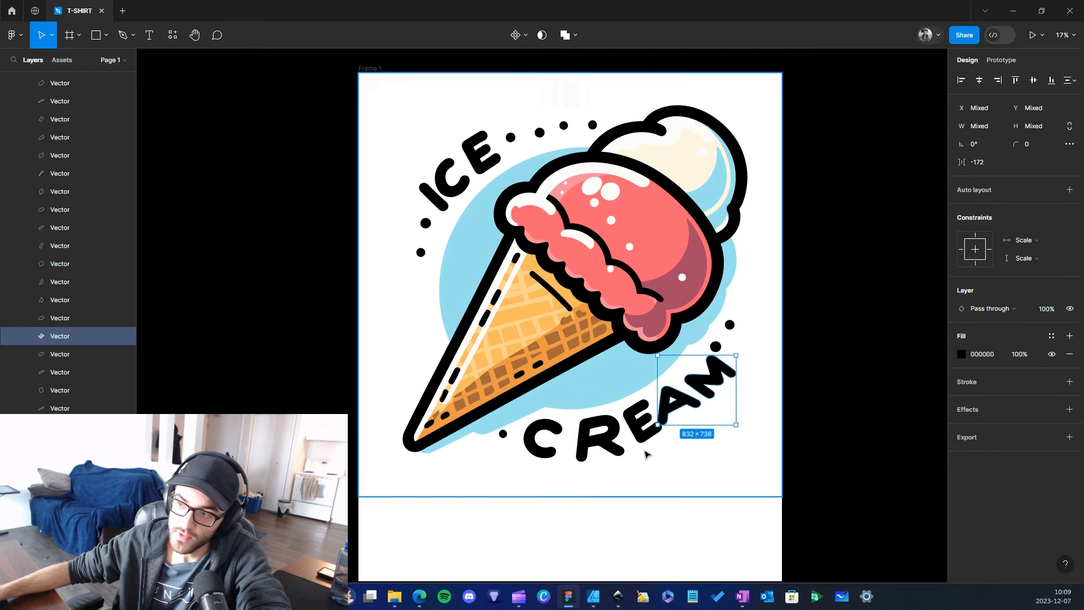
pyautogui.click(685, 409)
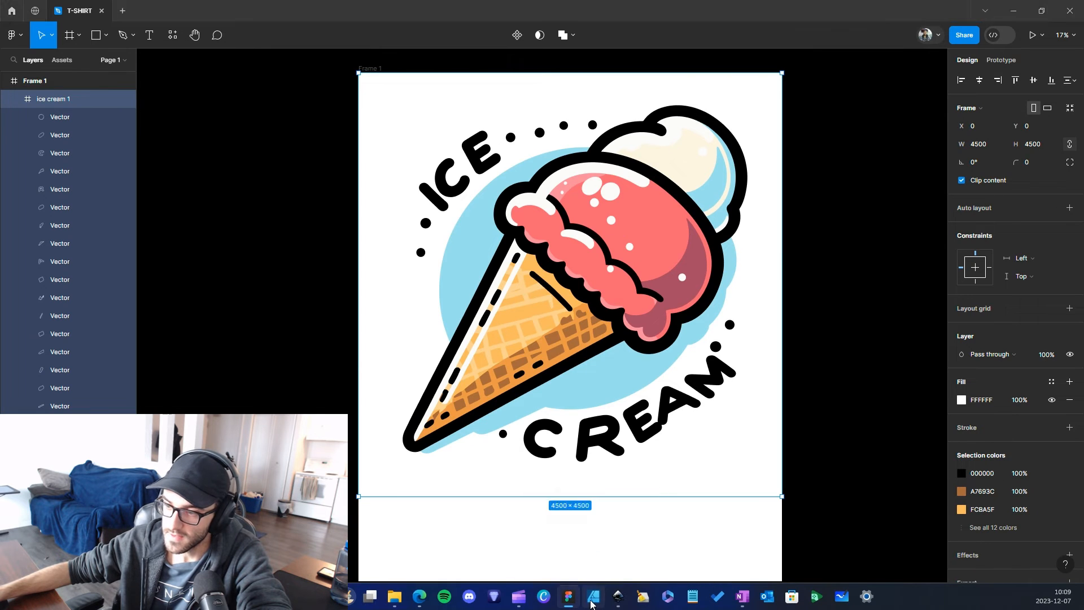
# In Affinity Designer, move the letters A and M outward and place a copy of ICE's letter E after the R.
pyautogui.hotkey('alt', 'Tab')
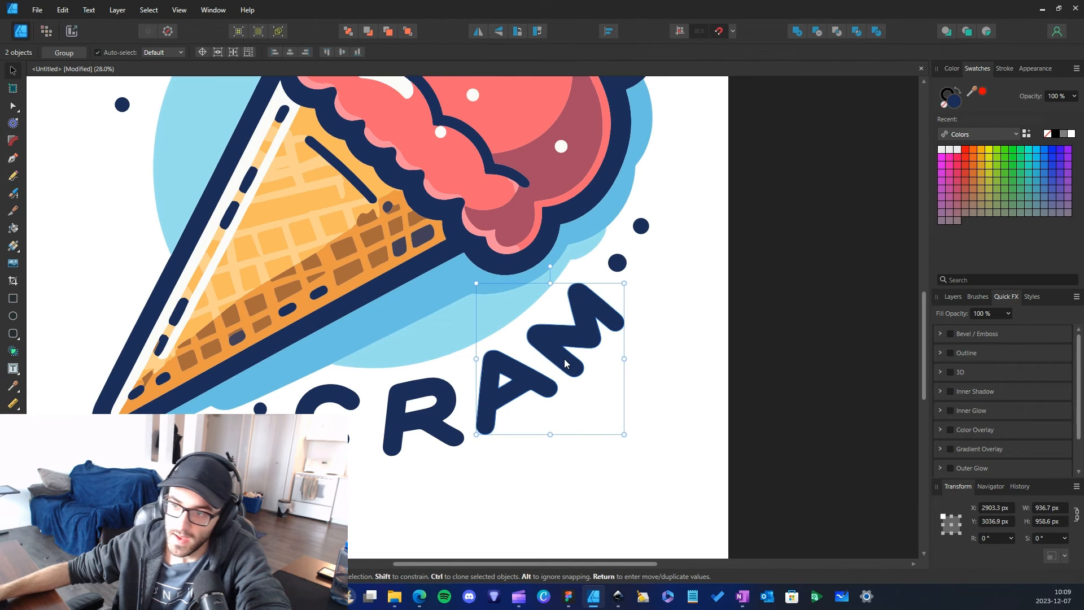
pyautogui.moveTo(565, 358); pyautogui.dragTo(638, 321)
pyautogui.scroll(-3, 585, 379)
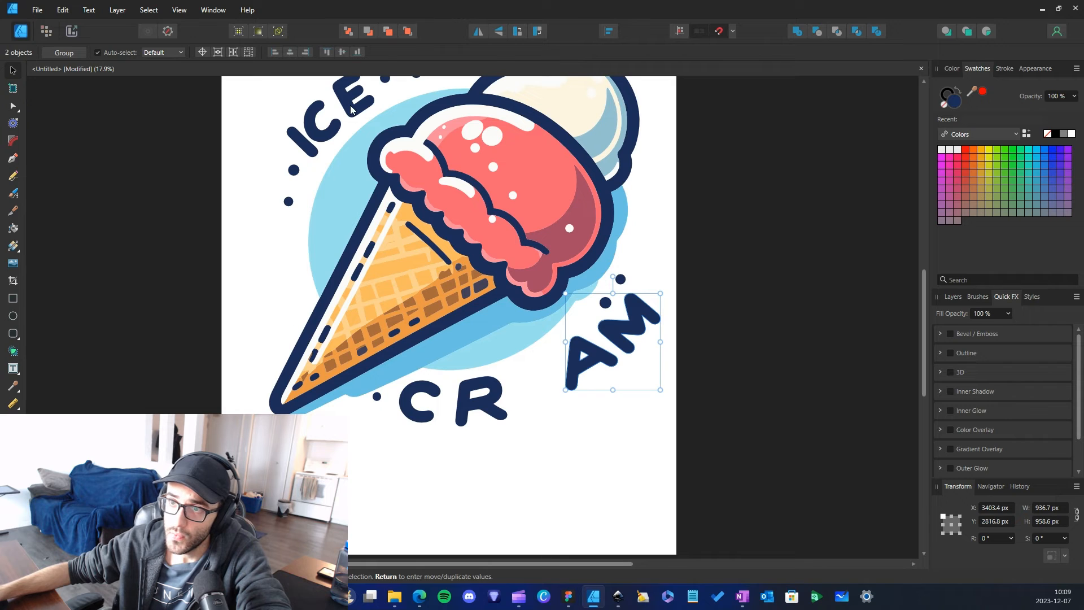
pyautogui.click(367, 113)
pyautogui.moveTo(350, 109); pyautogui.dragTo(522, 396)
# Move the letters A and M closer to the copied E to even out the spacing of CREAM.
pyautogui.click(645, 319)
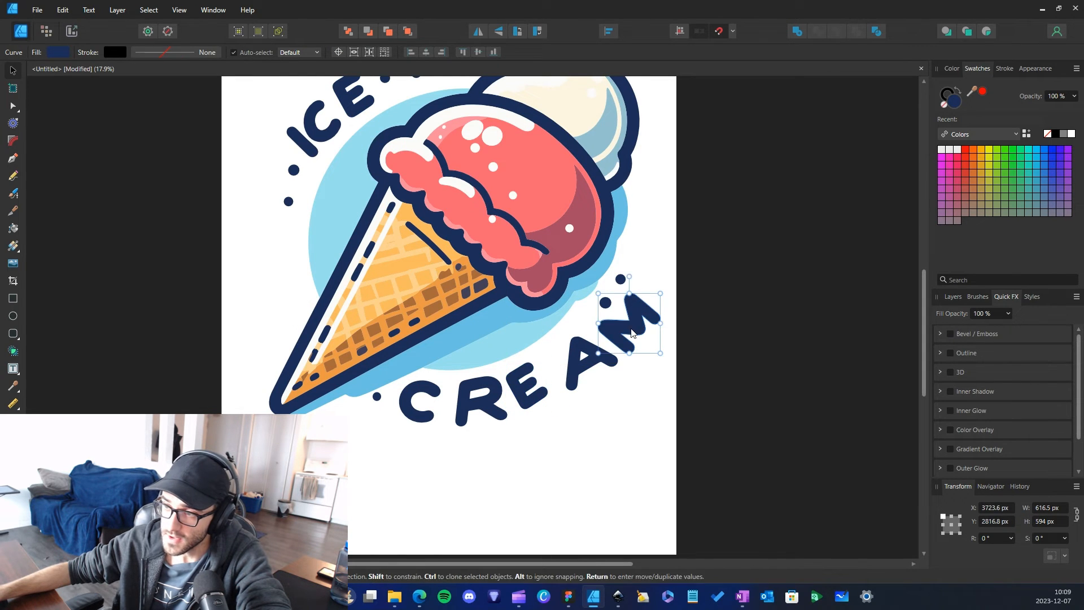
pyautogui.keyDown('shift'); pyautogui.click(587, 367); pyautogui.keyUp('shift')
pyautogui.moveTo(598, 366); pyautogui.dragTo(588, 377)
pyautogui.click(582, 444)
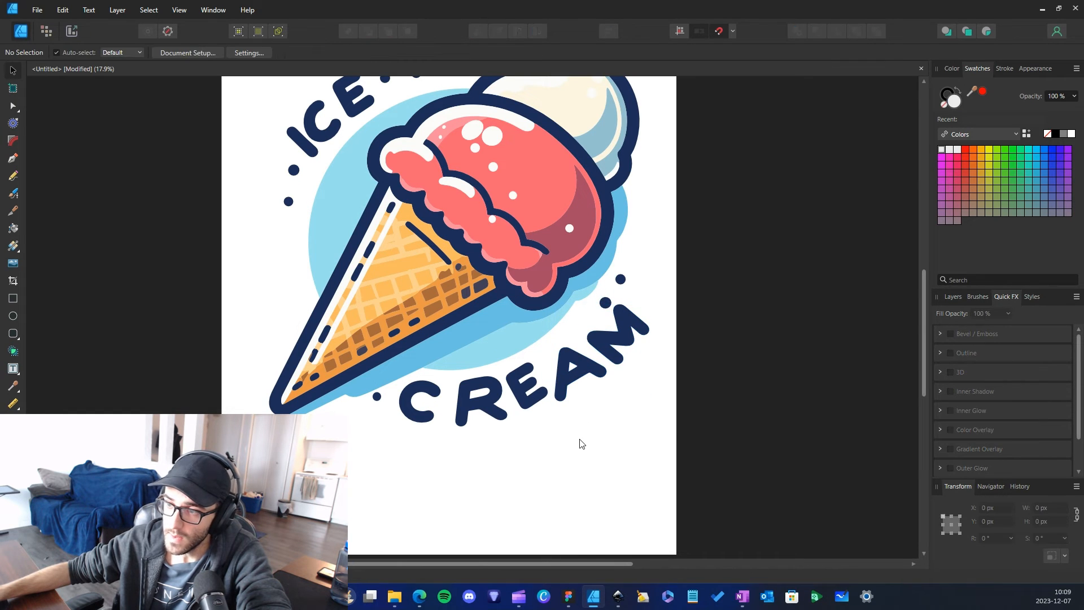
pyautogui.click(588, 366)
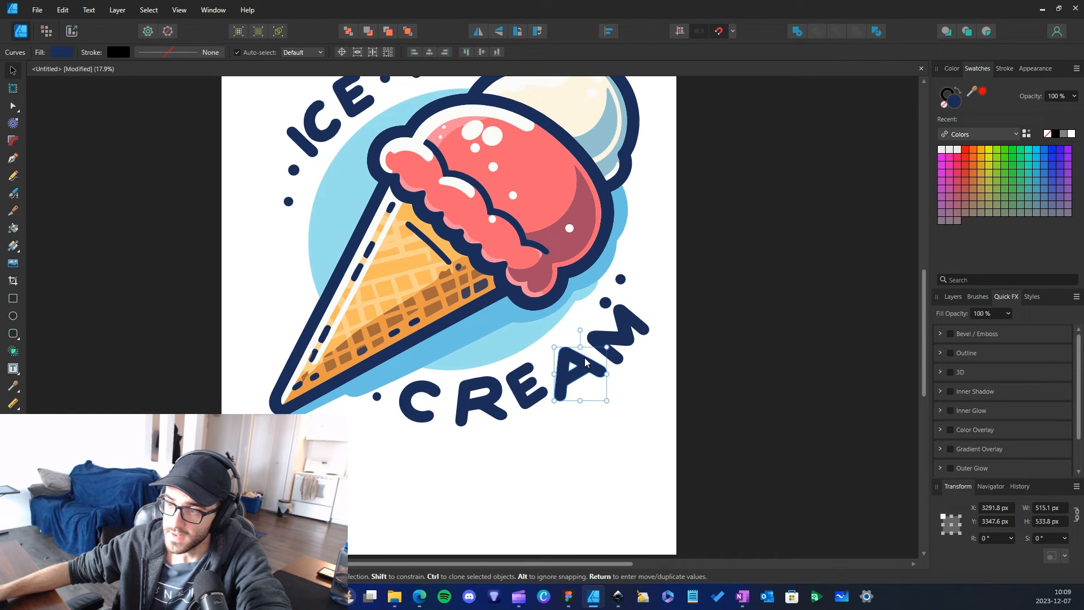
# Switch to Inkscape and move the letters A and M of CRAM outward to open a gap after the R.
pyautogui.click(618, 596)
pyautogui.press('s')
pyautogui.scroll(2, 743, 375)
pyautogui.click(460, 352)
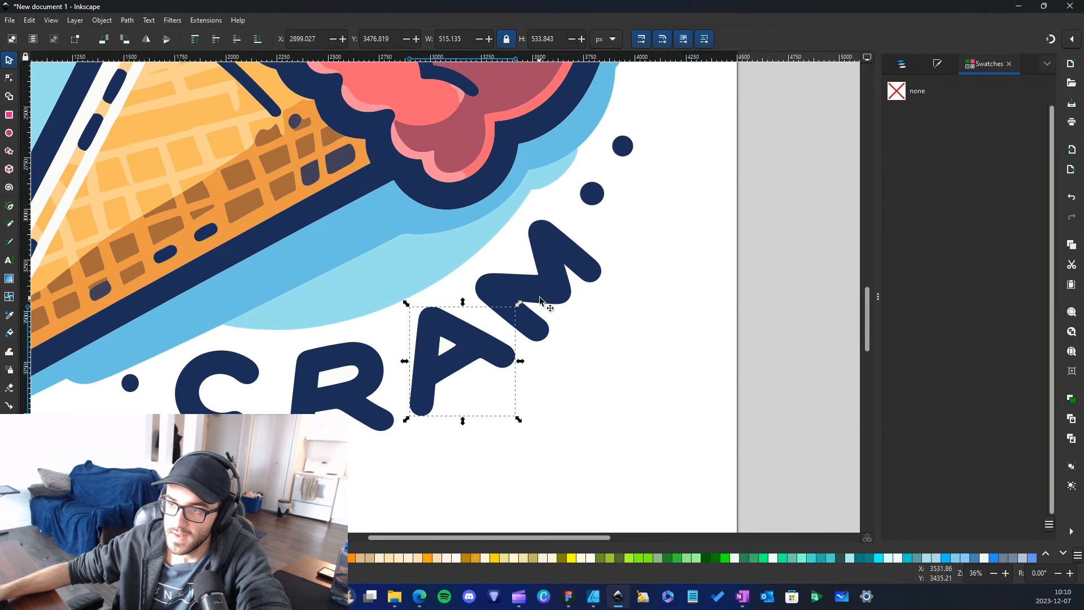
pyautogui.keyDown('shift'); pyautogui.click(565, 290); pyautogui.keyUp('shift')
pyautogui.moveTo(553, 291); pyautogui.dragTo(691, 249)
pyautogui.scroll(-3, 523, 296)
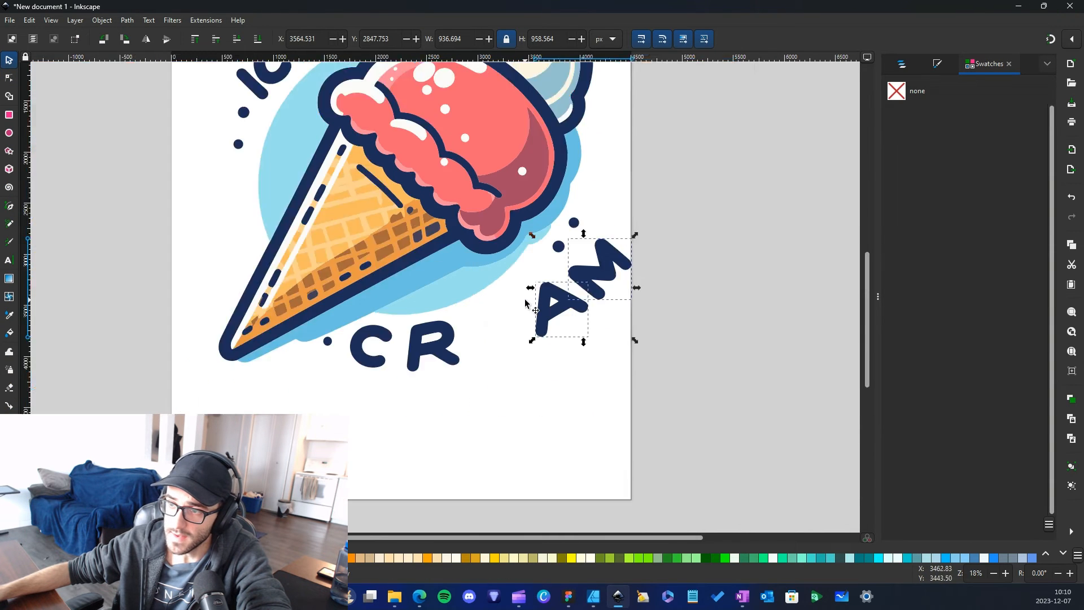
# Duplicate the letter E of ICE and place the copy after the R of the lower word.
pyautogui.click(369, 123)
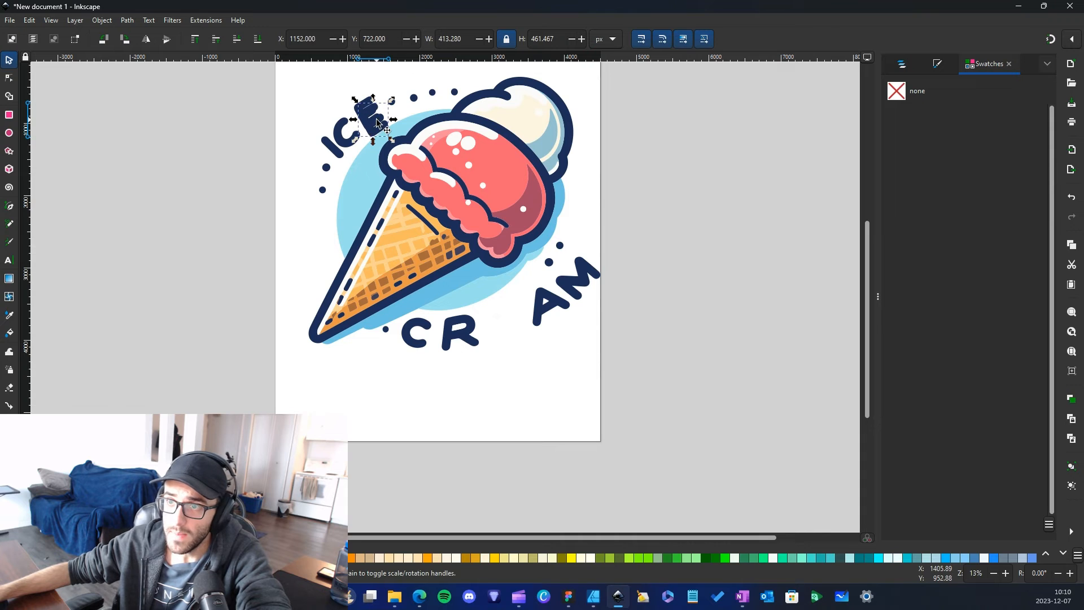
pyautogui.hotkey('ctrl', 'd')
pyautogui.moveTo(369, 123); pyautogui.dragTo(501, 335)
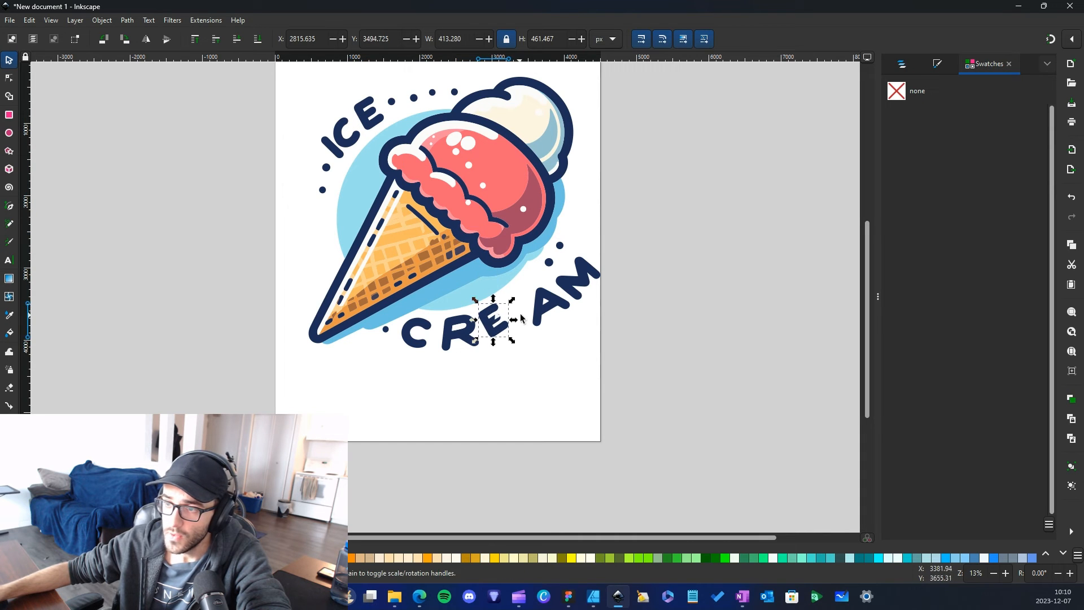
# Move the letters A and M together against the copied E to complete the word CREAM.
pyautogui.click(555, 305)
pyautogui.keyDown('shift'); pyautogui.click(588, 269); pyautogui.keyUp('shift')
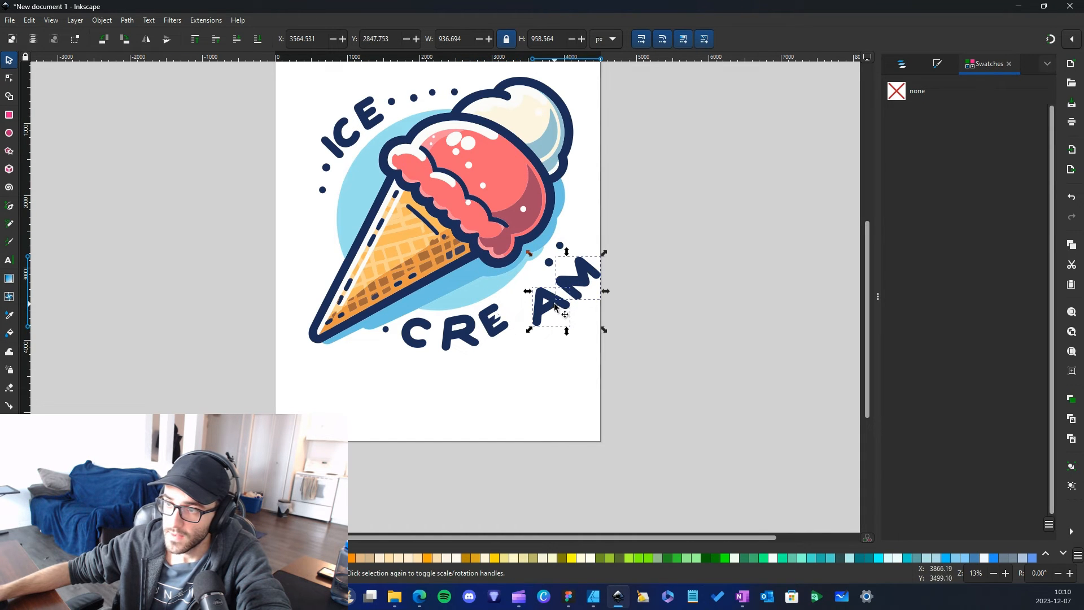
pyautogui.moveTo(548, 304)
pyautogui.mouseDown()
pyautogui.moveTo(520, 312)
pyautogui.moveTo(530, 308)
pyautogui.mouseUp()
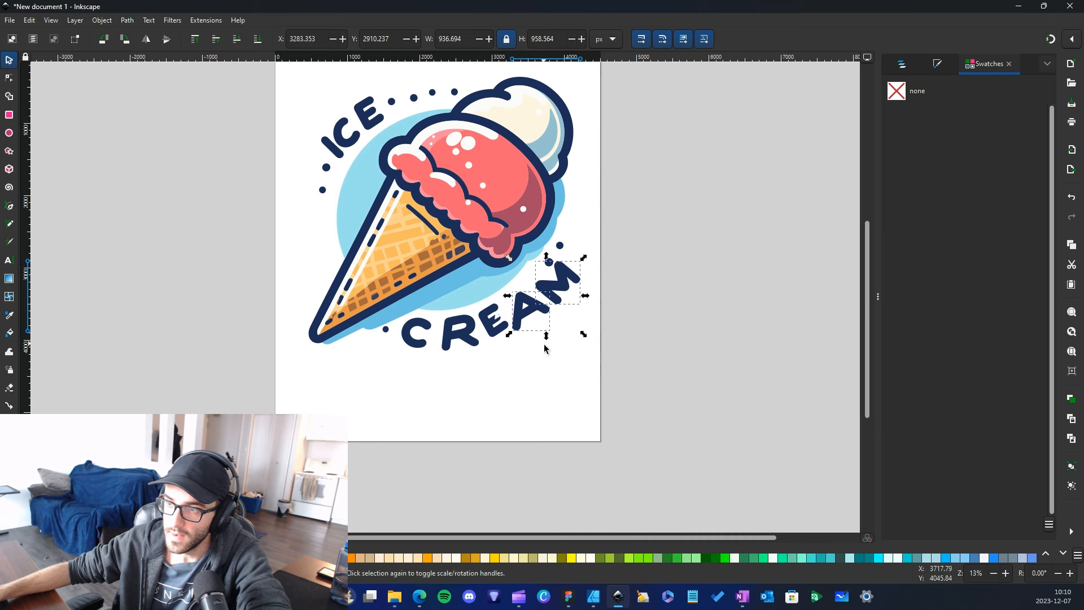
pyautogui.scroll(5, 539, 297)
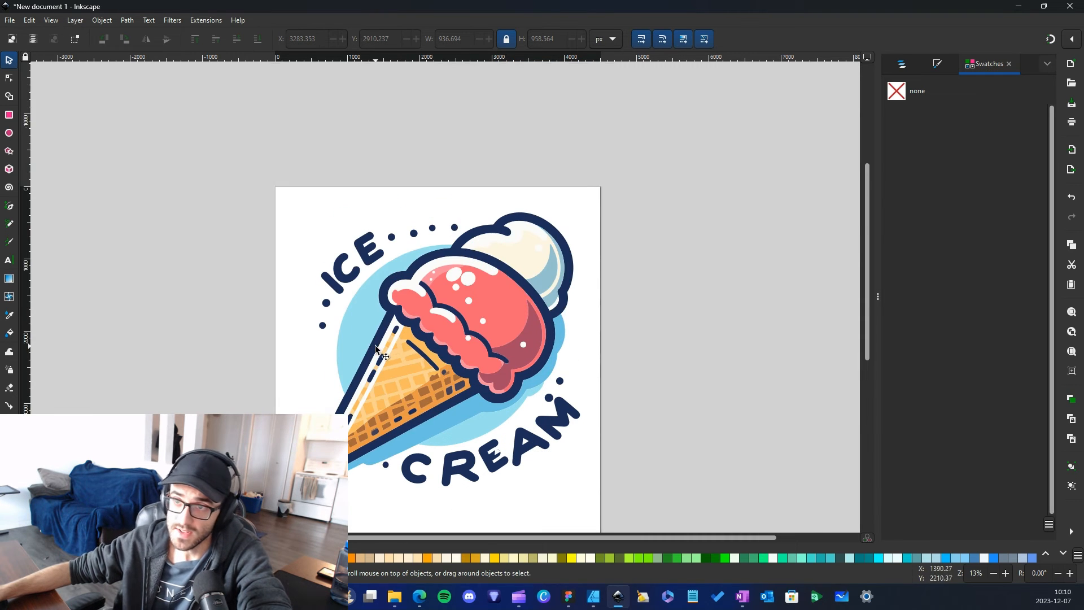
pyautogui.scroll(-3, 519, 320)
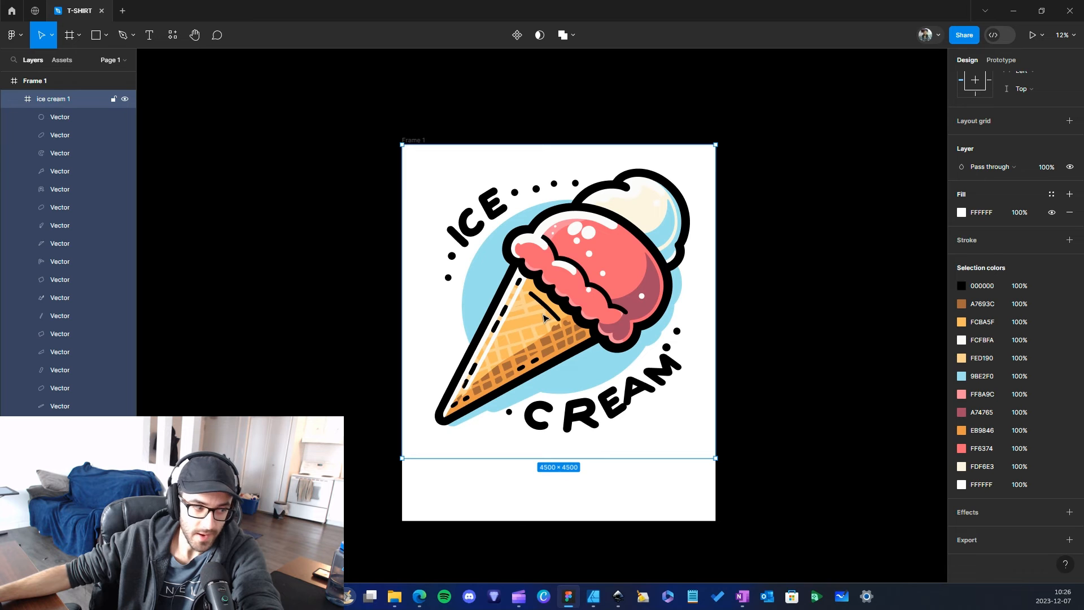
# Compare the corrected ice cream artwork across Affinity Designer, Inkscape and Figma, and minimise the Inkscape window.
pyautogui.click(593, 596)
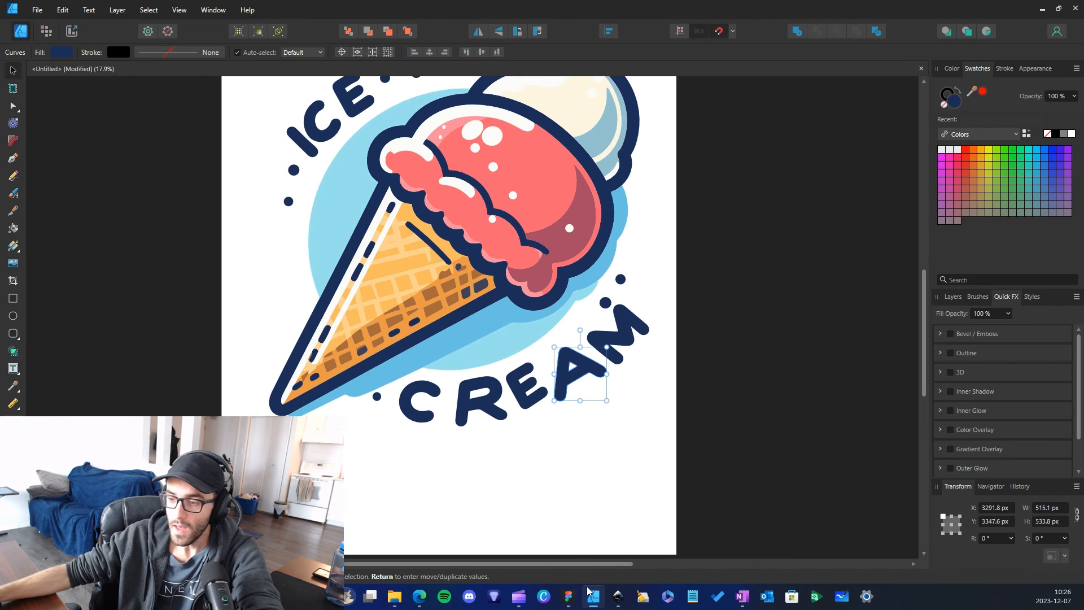
pyautogui.scroll(-3, 560, 347)
pyautogui.scroll(4, 481, 361)
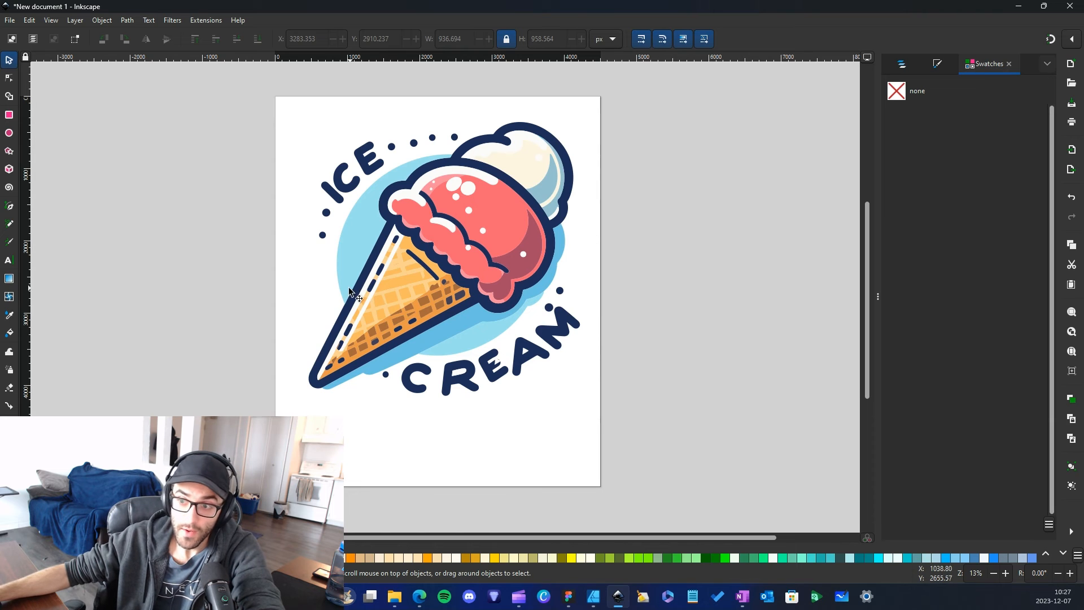
pyautogui.scroll(3, 297, 296)
pyautogui.scroll(-3, 297, 296)
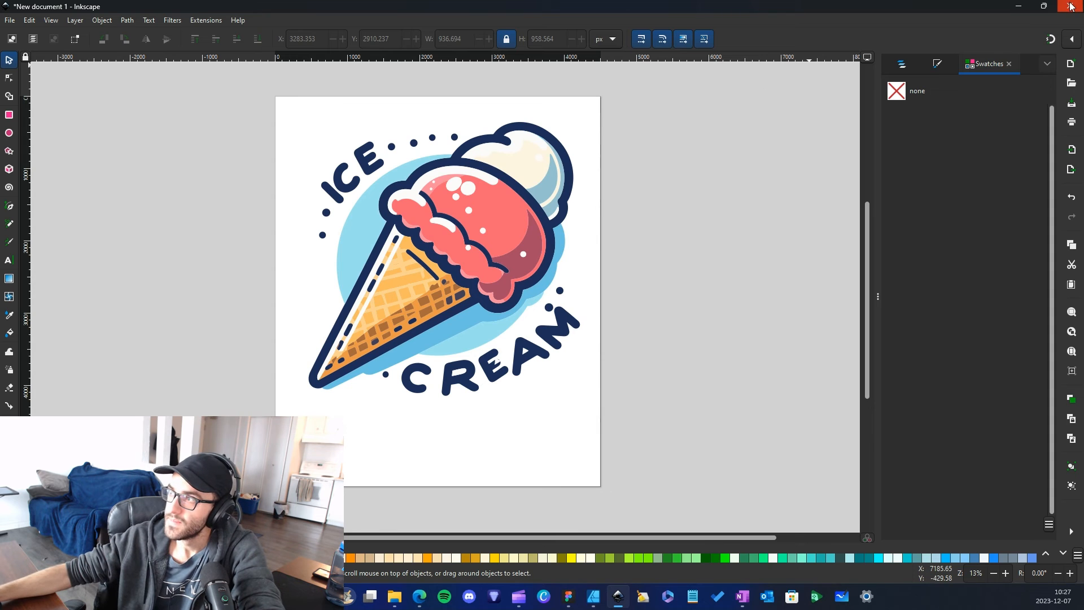
pyautogui.click(568, 596)
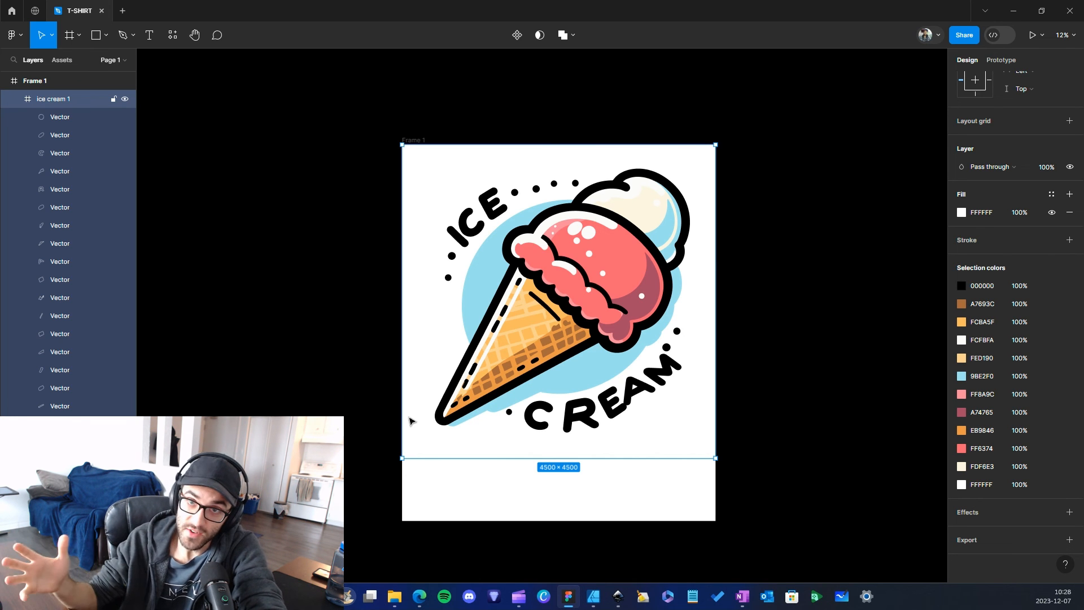
pyautogui.click(593, 595)
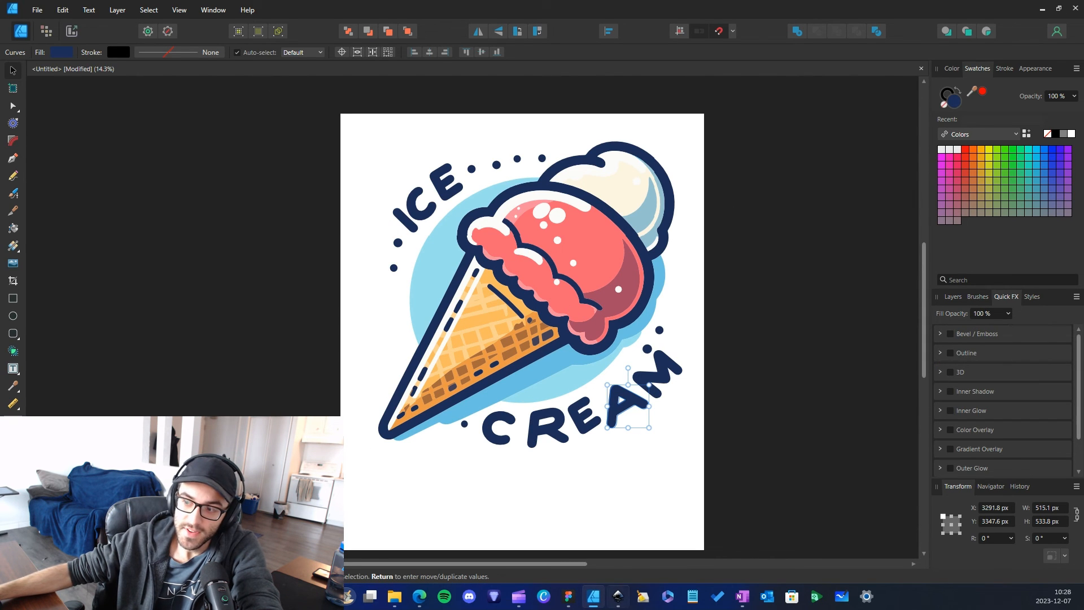
pyautogui.click(618, 595)
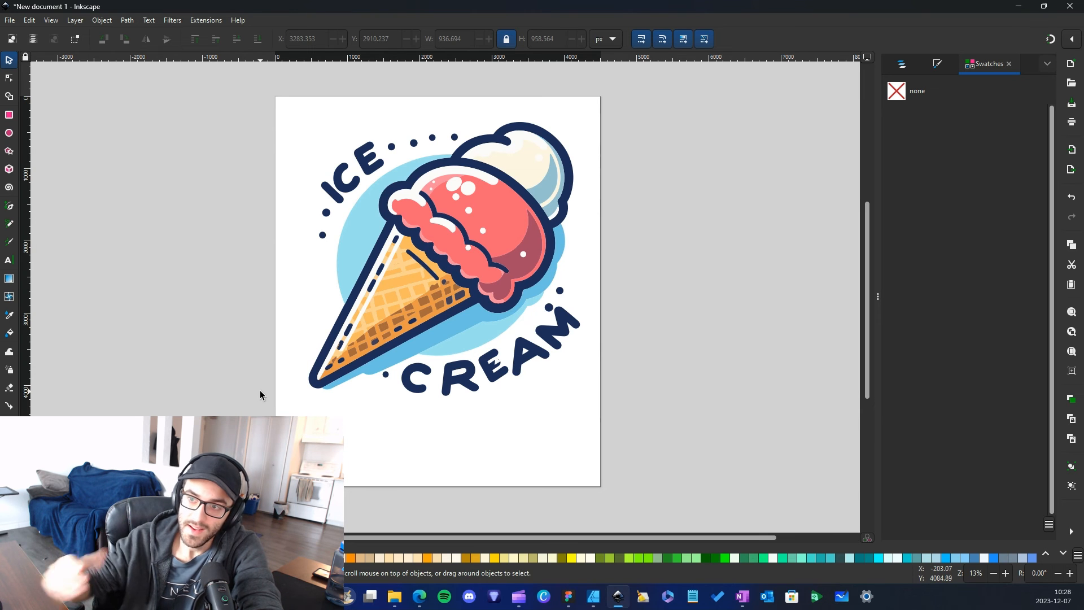
pyautogui.scroll(2, 220, 315)
pyautogui.scroll(-3, 220, 315)
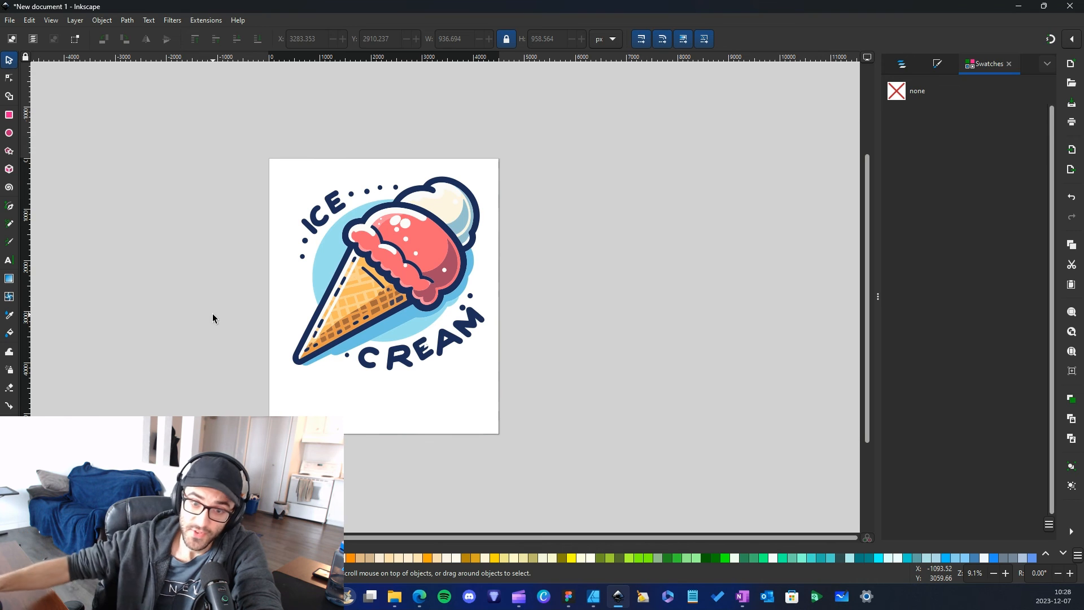
pyautogui.click(1019, 6)
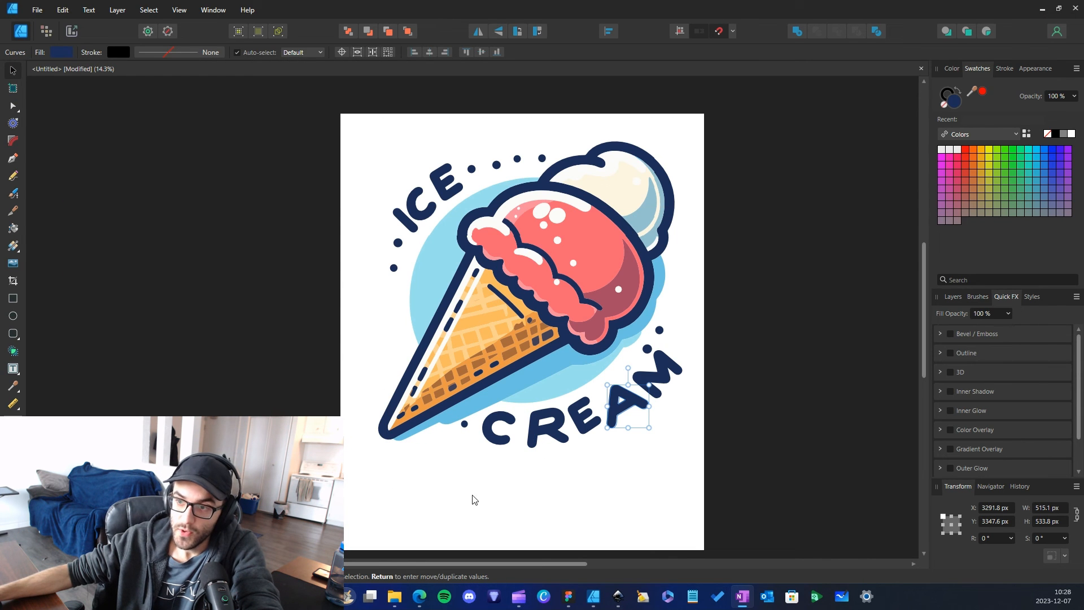
# Switch between Affinity Designer and Figma to examine the finished T-shirt artwork side by side.
pyautogui.scroll(-1, 352, 399)
pyautogui.click(566, 592)
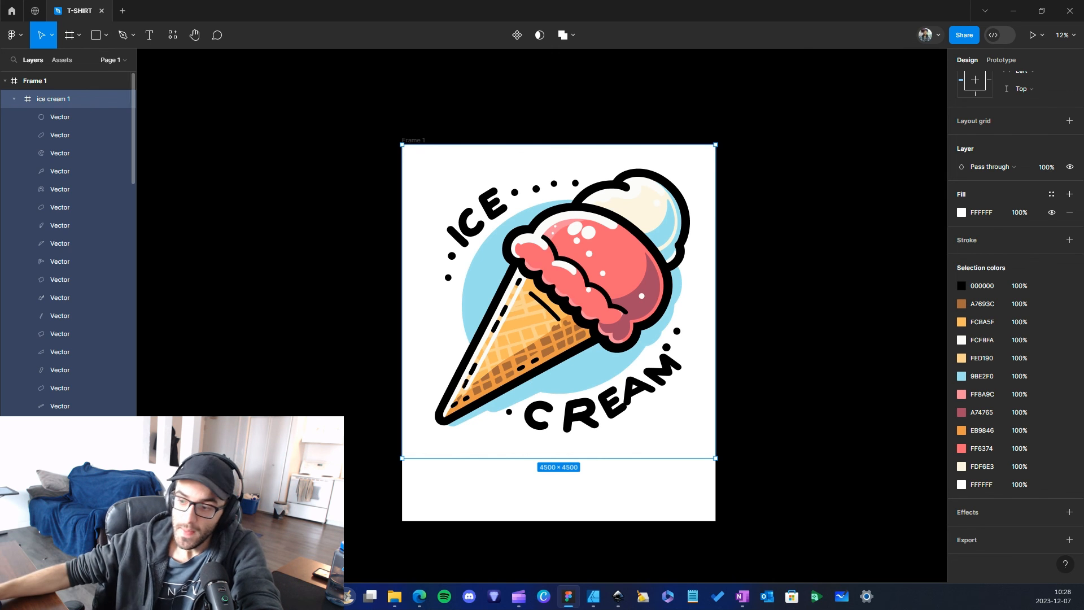
pyautogui.click(593, 596)
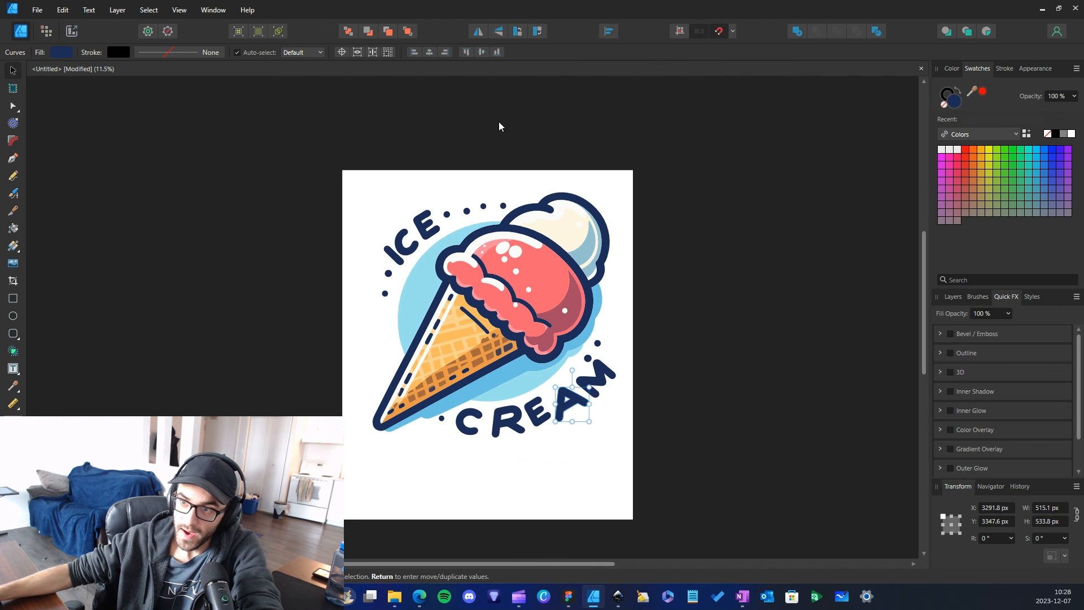
pyautogui.scroll(1, 313, 384)
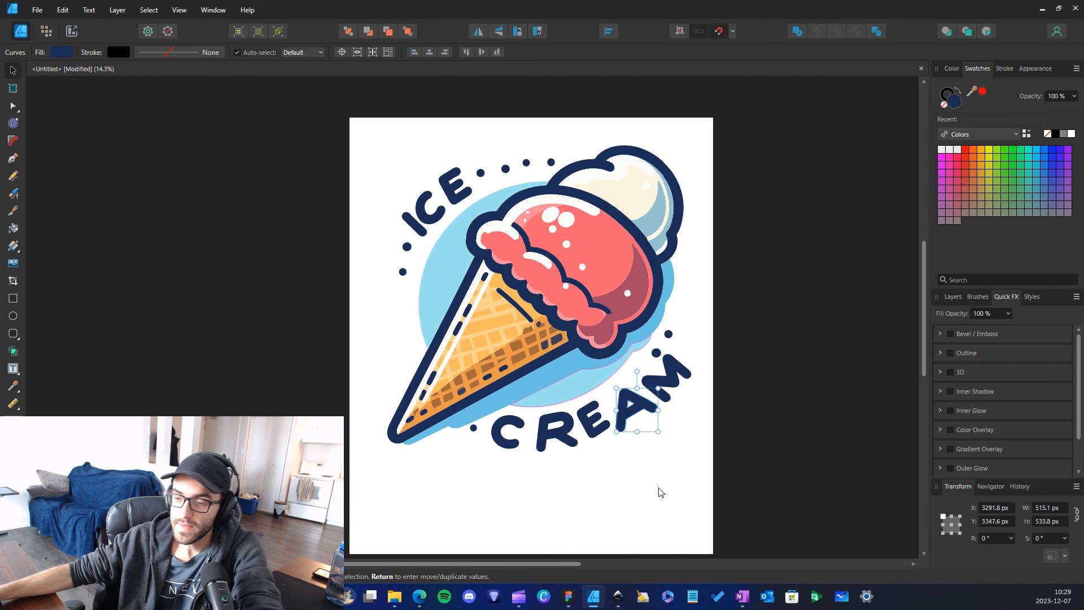
pyautogui.click(568, 596)
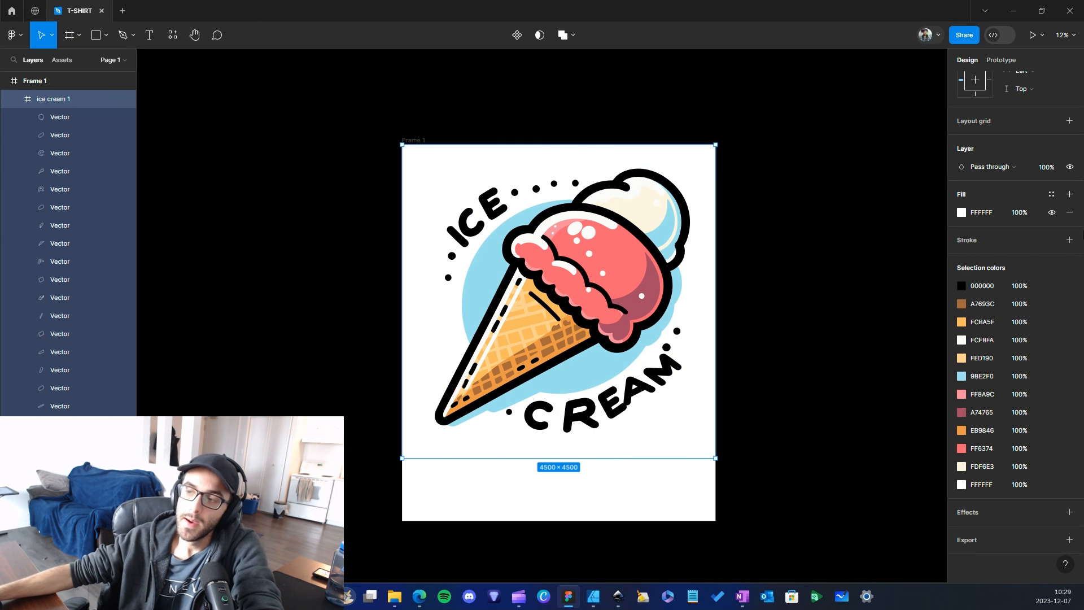
pyautogui.click(1014, 11)
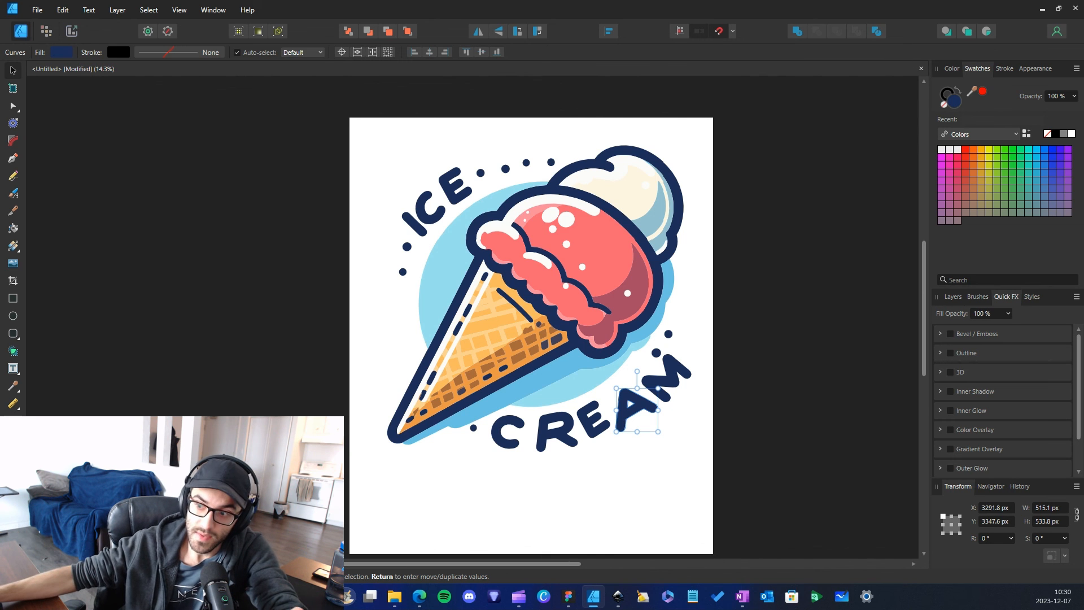
pyautogui.click(570, 596)
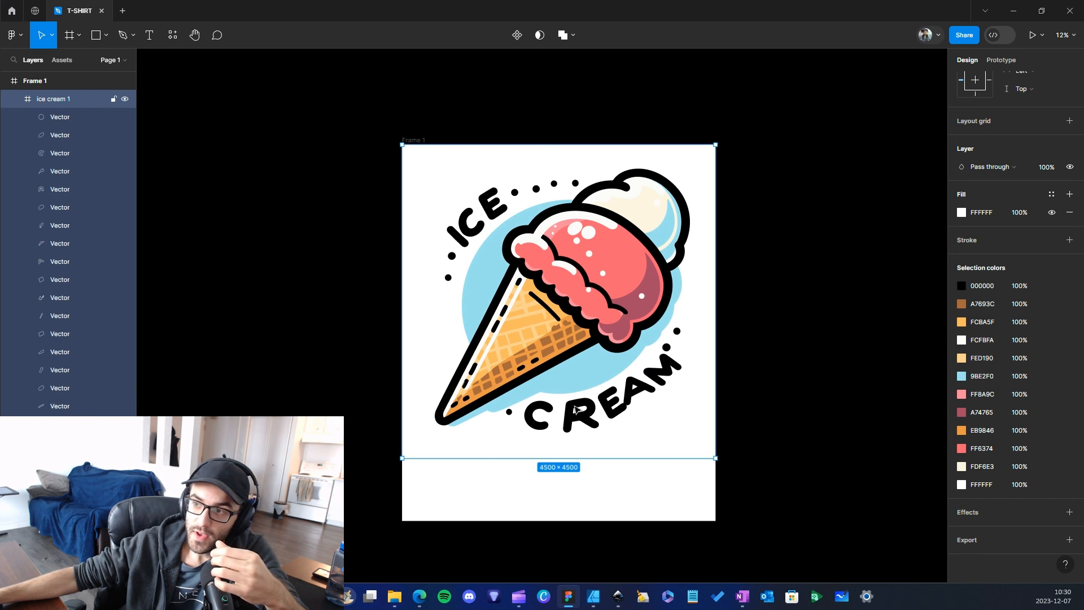